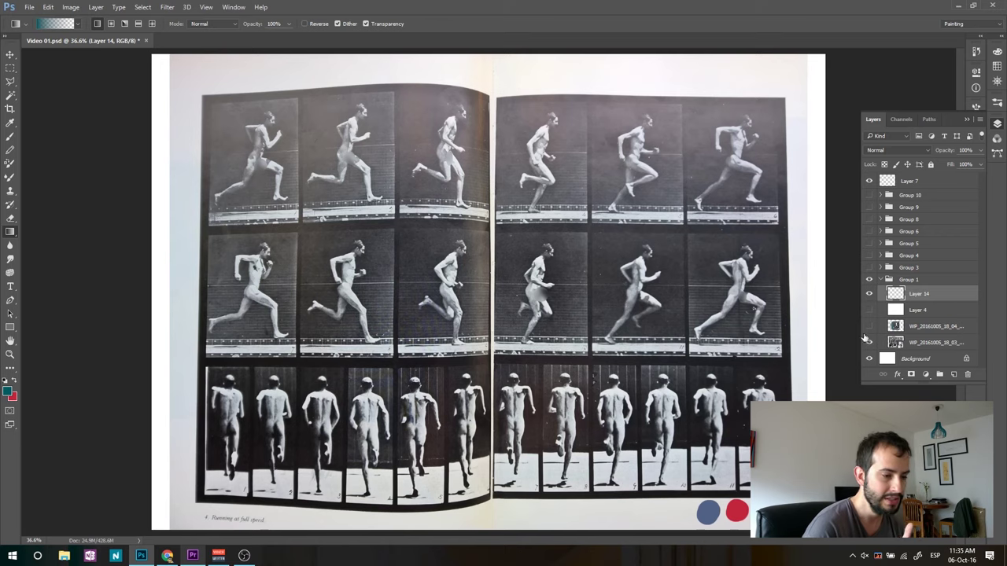
# Show the enlarged runner photo and white Layer 4 overlay, and paint a red line of action from the front foot to the rear shoulder.
pyautogui.click(869, 326)
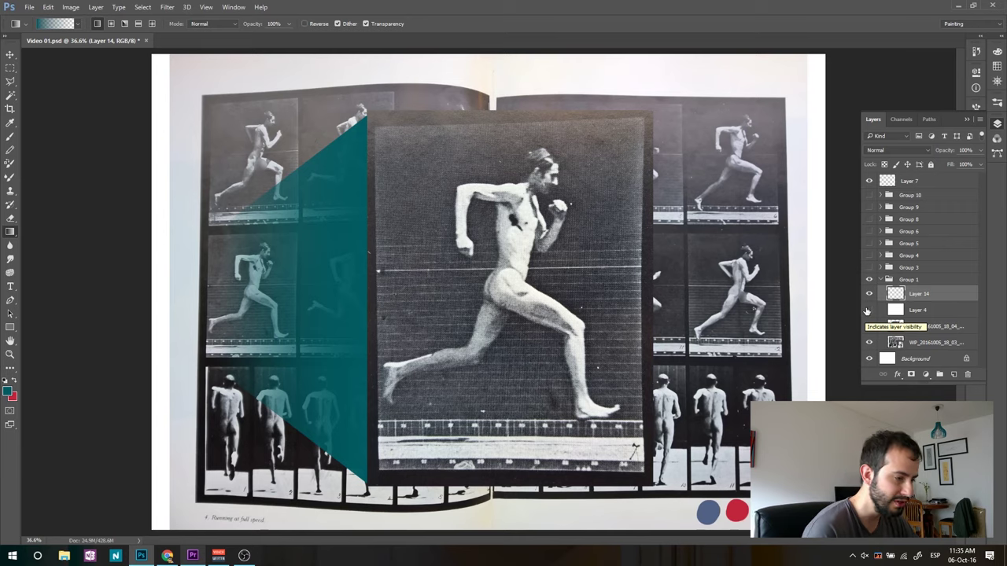
pyautogui.click(868, 310)
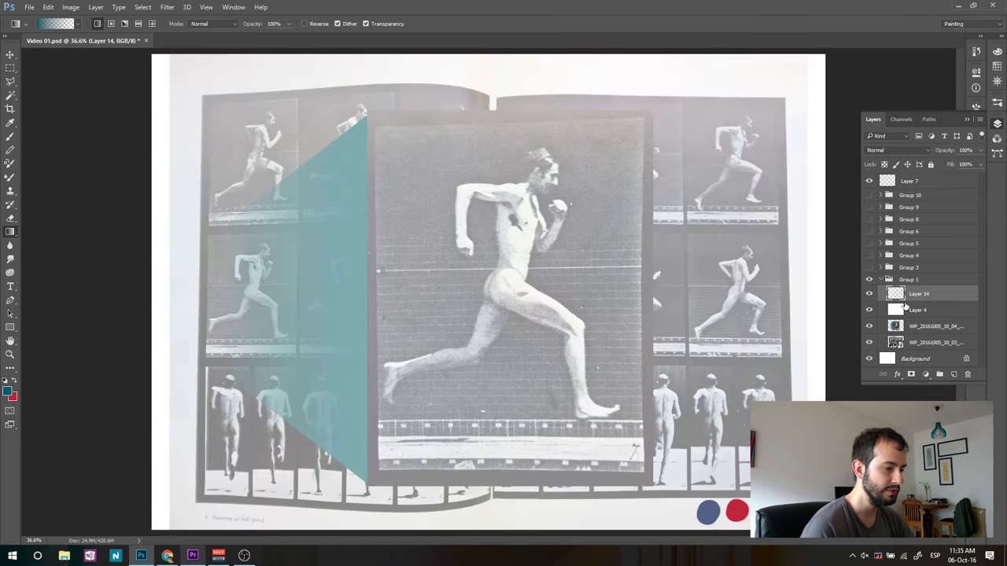
pyautogui.press('b')
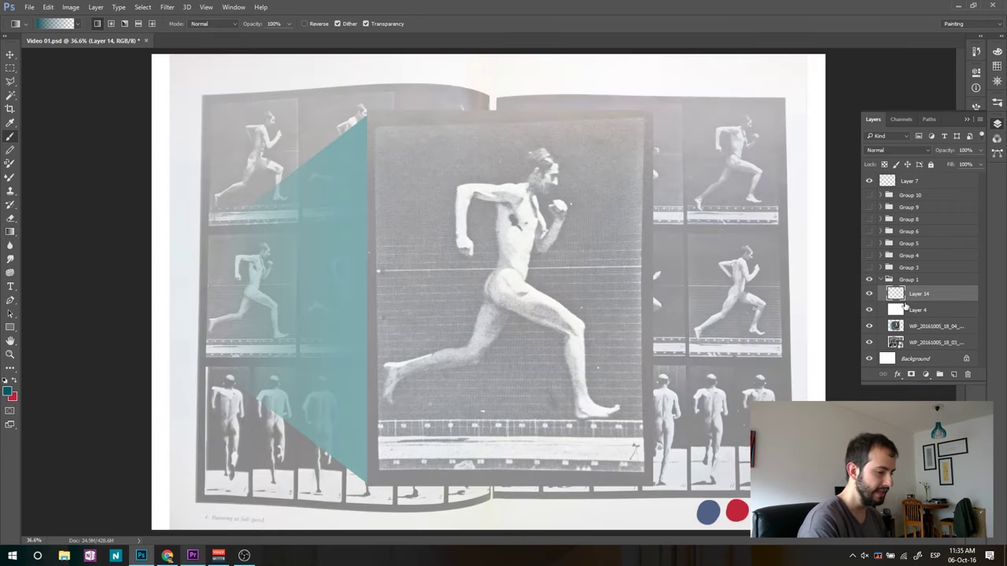
pyautogui.keyDown('alt'); pyautogui.click(738, 513); pyautogui.keyUp('alt')
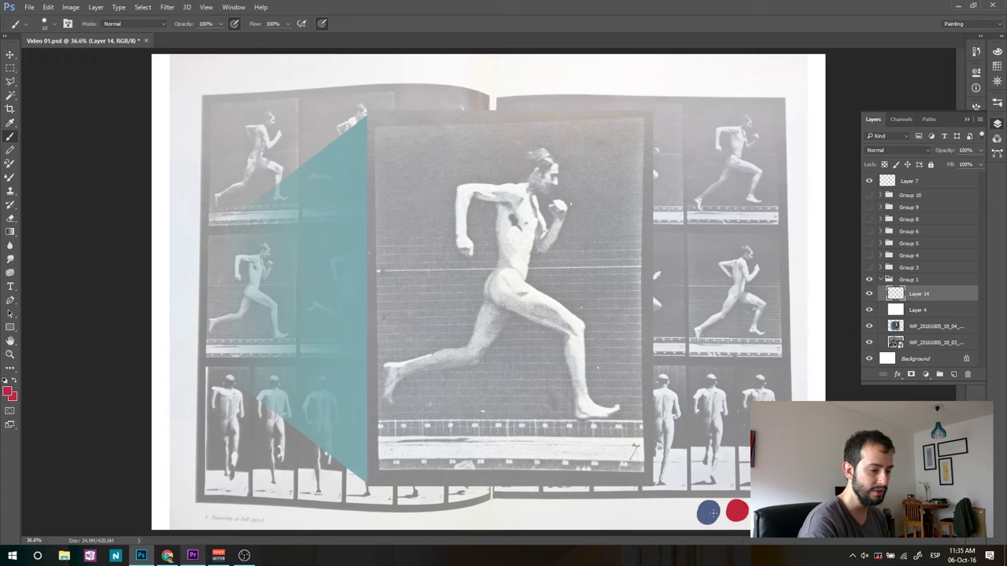
pyautogui.keyDown('alt'); pyautogui.click(708, 513); pyautogui.keyUp('alt')
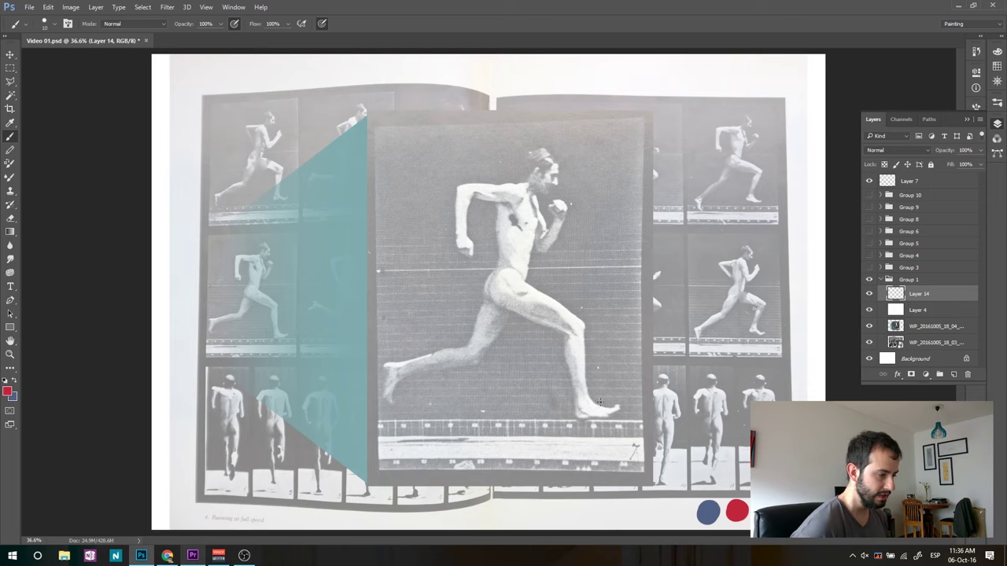
pyautogui.press(']')
pyautogui.press(']')
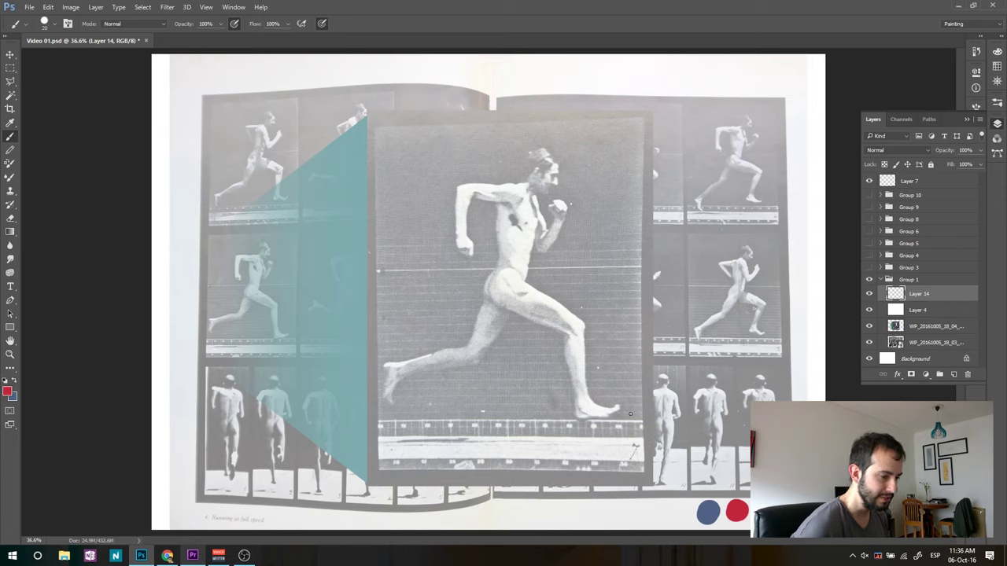
pyautogui.moveTo(643, 432); pyautogui.dragTo(482, 203)
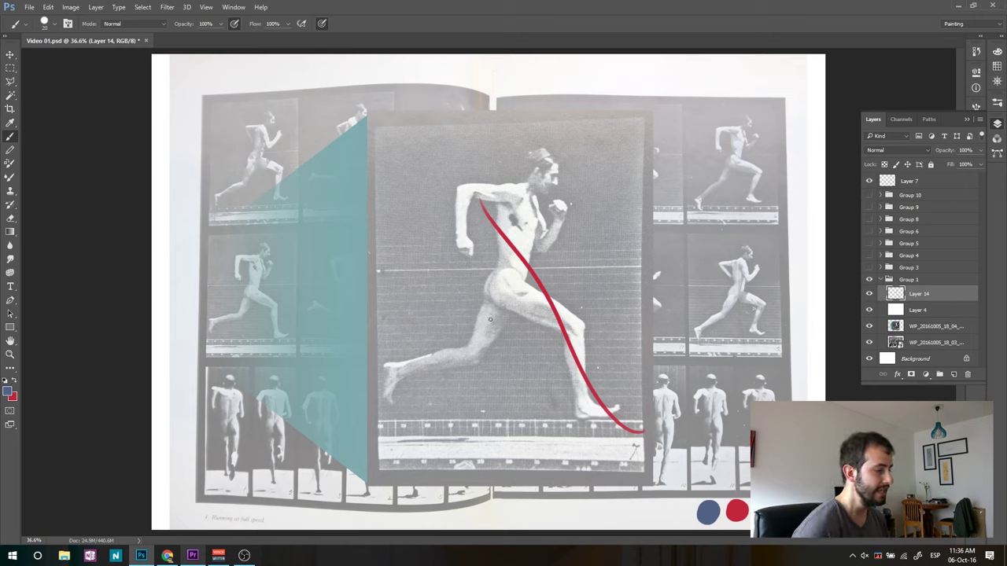
# Outline the runner's torso and shoulders with blue curves tapering down to the back thigh.
pyautogui.moveTo(477, 359)
pyautogui.mouseDown()
pyautogui.moveTo(545, 129)
pyautogui.moveTo(548, 181)
pyautogui.mouseUp()
pyautogui.moveTo(475, 186); pyautogui.dragTo(540, 195)
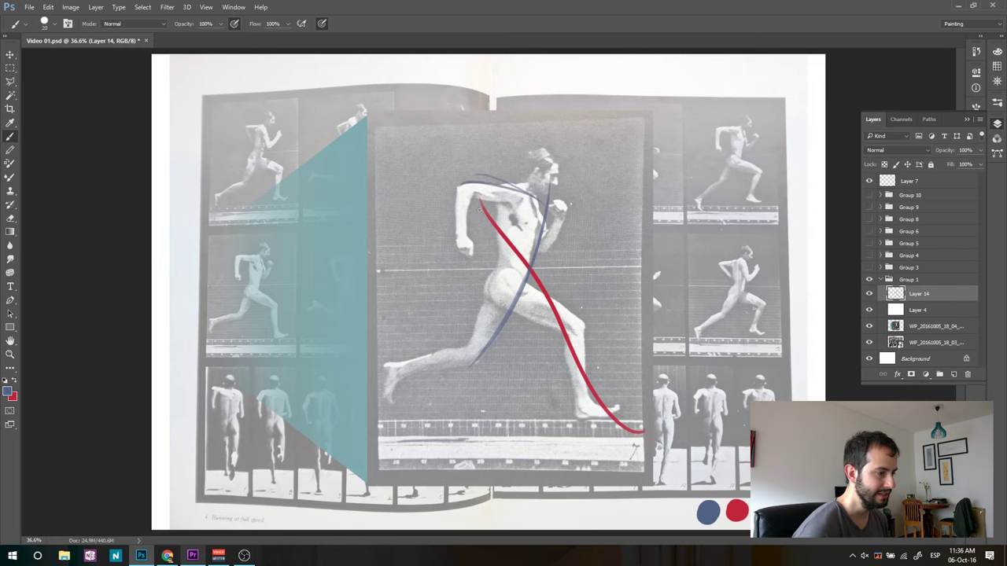
pyautogui.moveTo(463, 182)
pyautogui.mouseDown()
pyautogui.moveTo(465, 371)
pyautogui.moveTo(482, 342)
pyautogui.moveTo(472, 364)
pyautogui.moveTo(478, 191)
pyautogui.moveTo(478, 224)
pyautogui.mouseUp()
pyautogui.press('x')
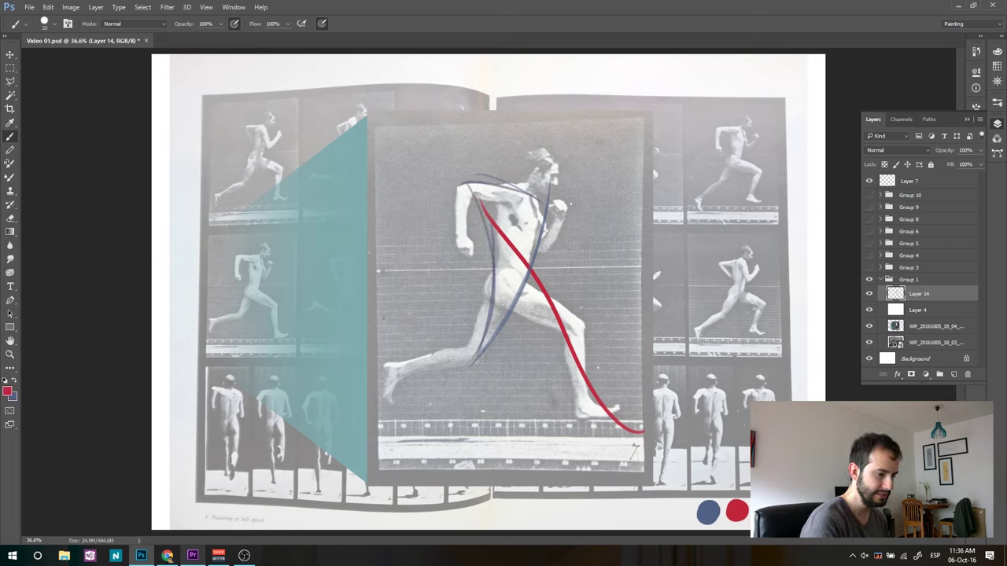
# Sketch the head, neck, ribcage and pelvis of an exaggerated runner in black, with the head pushed forward of the photo.
pyautogui.press('x')
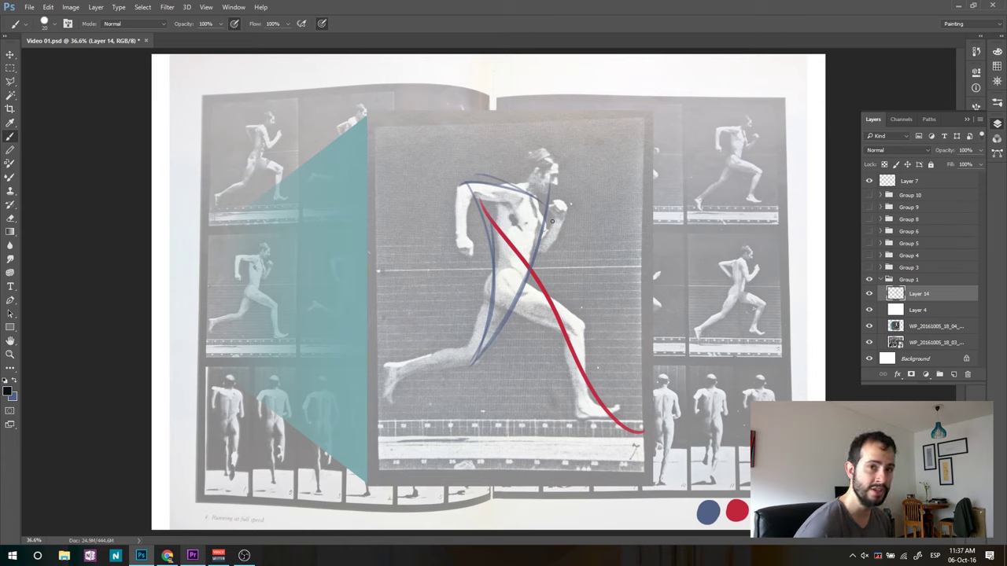
pyautogui.moveTo(551, 158)
pyautogui.mouseDown()
pyautogui.moveTo(580, 199)
pyautogui.moveTo(583, 180)
pyautogui.moveTo(542, 200)
pyautogui.moveTo(532, 193)
pyautogui.moveTo(488, 268)
pyautogui.mouseUp()
pyautogui.moveTo(531, 177); pyautogui.dragTo(488, 236)
pyautogui.moveTo(562, 201)
pyautogui.mouseDown()
pyautogui.moveTo(533, 265)
pyautogui.moveTo(489, 271)
pyautogui.moveTo(546, 334)
pyautogui.mouseUp()
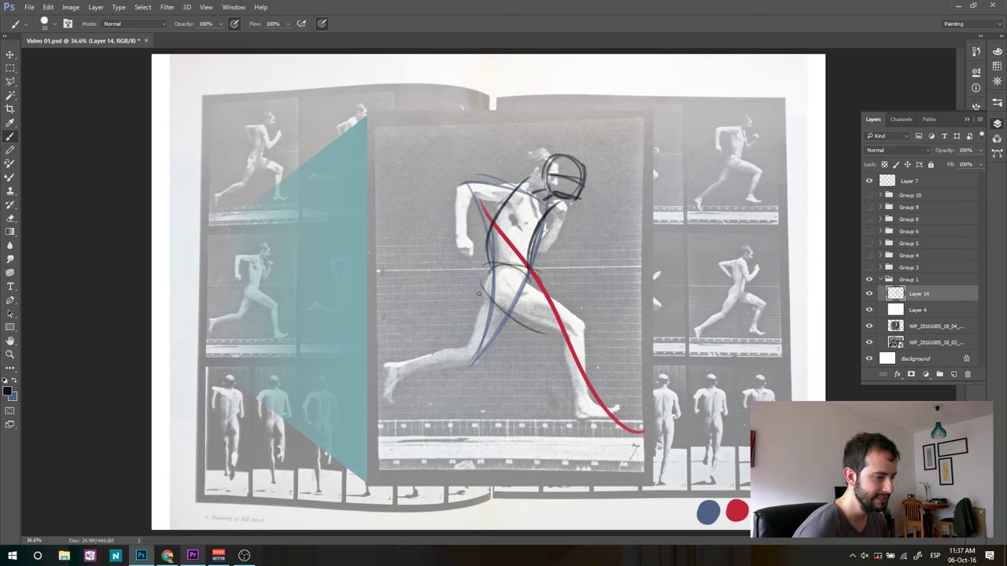
# Sketch both legs in black with a longer stride than the photo, extending the front foot forward and the back foot rearward.
pyautogui.moveTo(479, 295); pyautogui.dragTo(586, 327)
pyautogui.moveTo(500, 271)
pyautogui.mouseDown()
pyautogui.moveTo(586, 326)
pyautogui.moveTo(657, 408)
pyautogui.moveTo(645, 402)
pyautogui.mouseUp()
pyautogui.moveTo(475, 273); pyautogui.dragTo(602, 359)
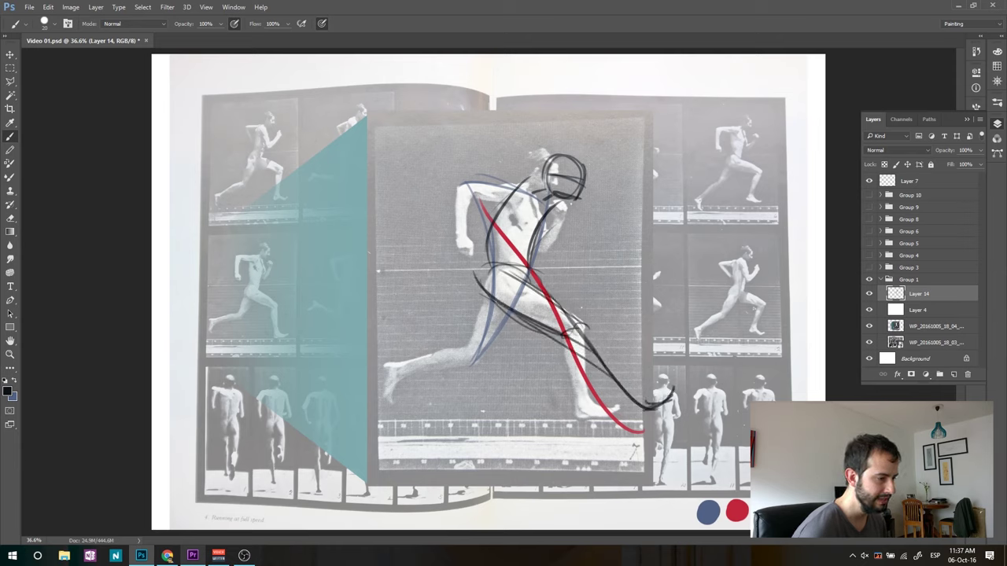
pyautogui.moveTo(505, 310)
pyautogui.mouseDown()
pyautogui.moveTo(373, 360)
pyautogui.moveTo(472, 346)
pyautogui.mouseUp()
pyautogui.moveTo(510, 299)
pyautogui.mouseDown()
pyautogui.moveTo(442, 361)
pyautogui.moveTo(492, 285)
pyautogui.mouseUp()
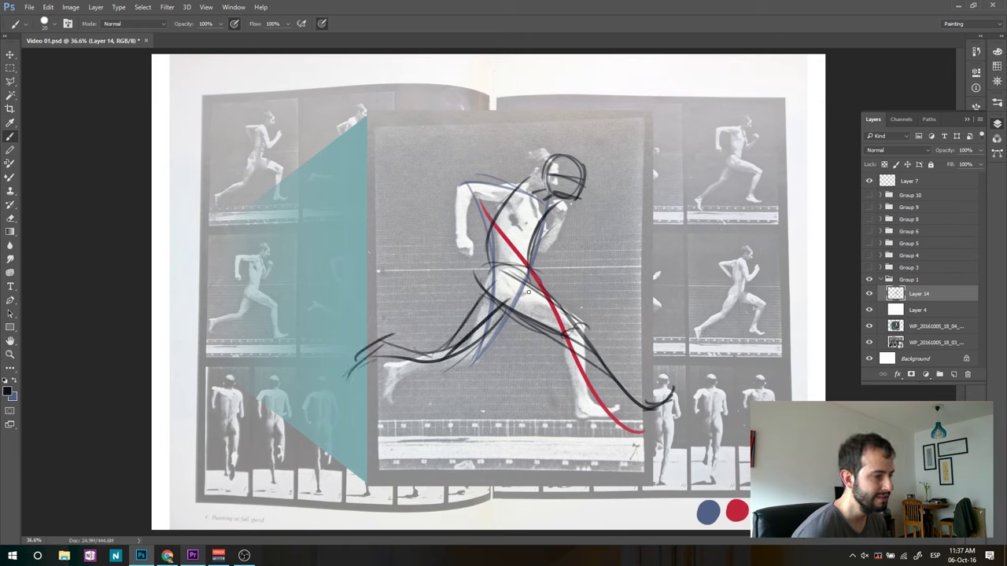
# Sketch both bent arms with fists in black, and hide the two reference photo layers.
pyautogui.moveTo(515, 185)
pyautogui.mouseDown()
pyautogui.moveTo(445, 175)
pyautogui.moveTo(434, 185)
pyautogui.mouseUp()
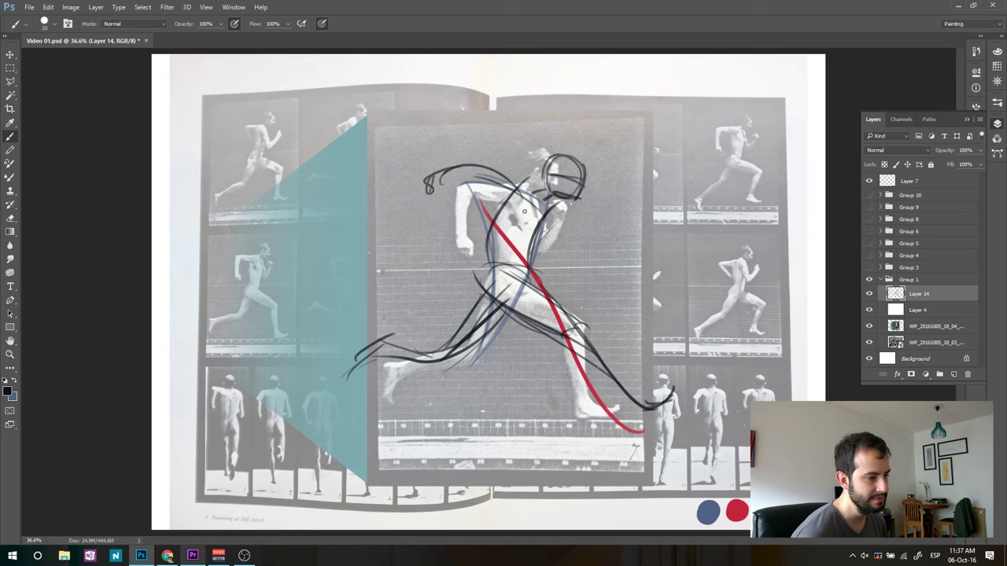
pyautogui.moveTo(523, 206); pyautogui.dragTo(525, 228)
pyautogui.moveTo(567, 215); pyautogui.dragTo(580, 244)
pyautogui.moveTo(473, 167); pyautogui.dragTo(563, 242)
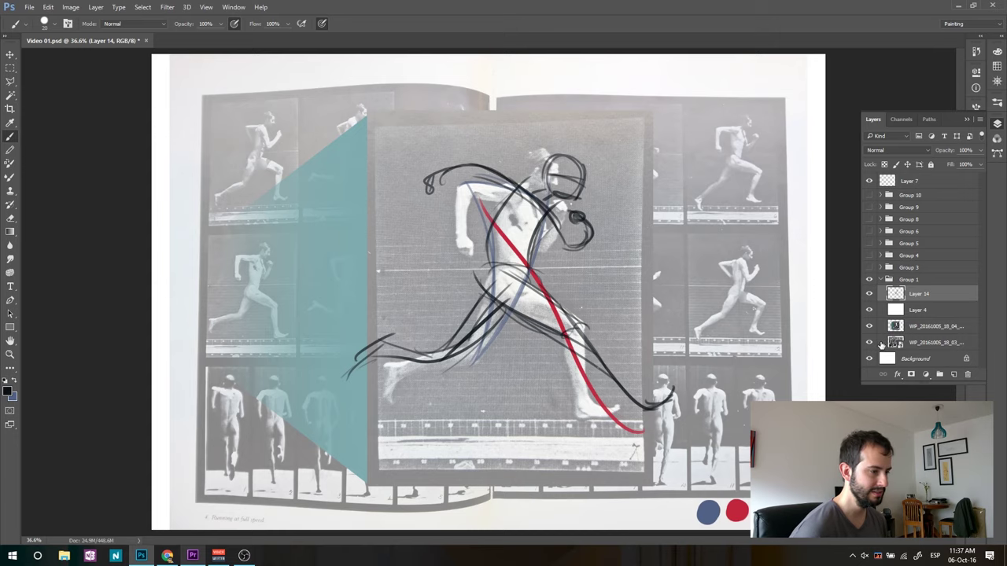
pyautogui.moveTo(869, 325); pyautogui.dragTo(870, 343)
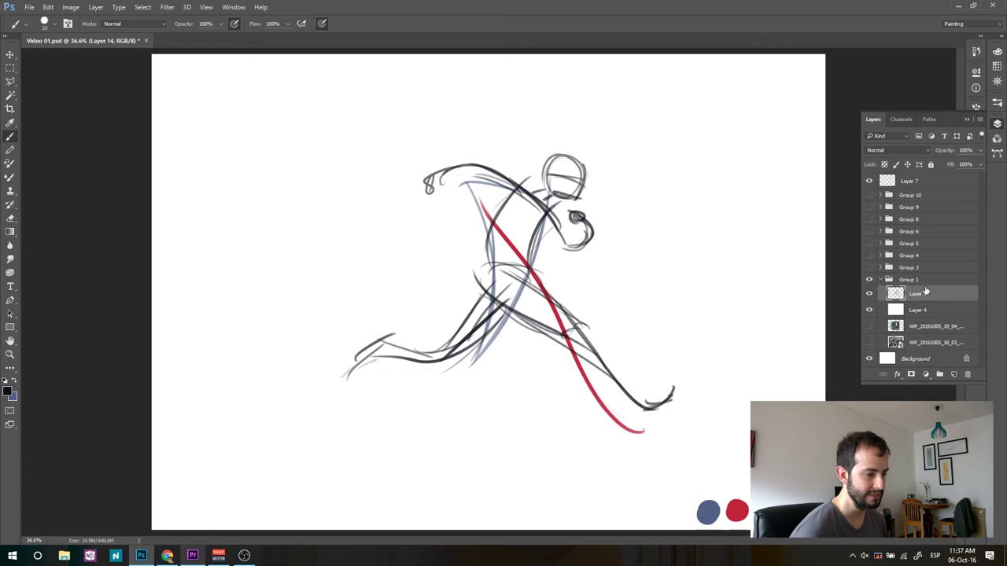
# Try a higher, more extended front leg with an upturned foot.
pyautogui.moveTo(500, 288); pyautogui.dragTo(659, 358)
pyautogui.moveTo(671, 316); pyautogui.dragTo(660, 362)
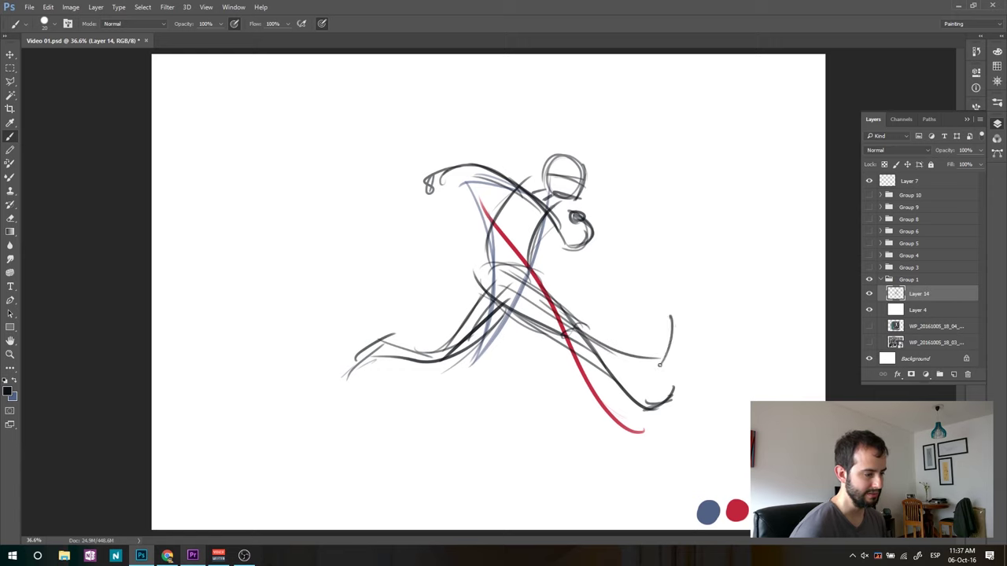
pyautogui.moveTo(671, 319); pyautogui.dragTo(639, 374)
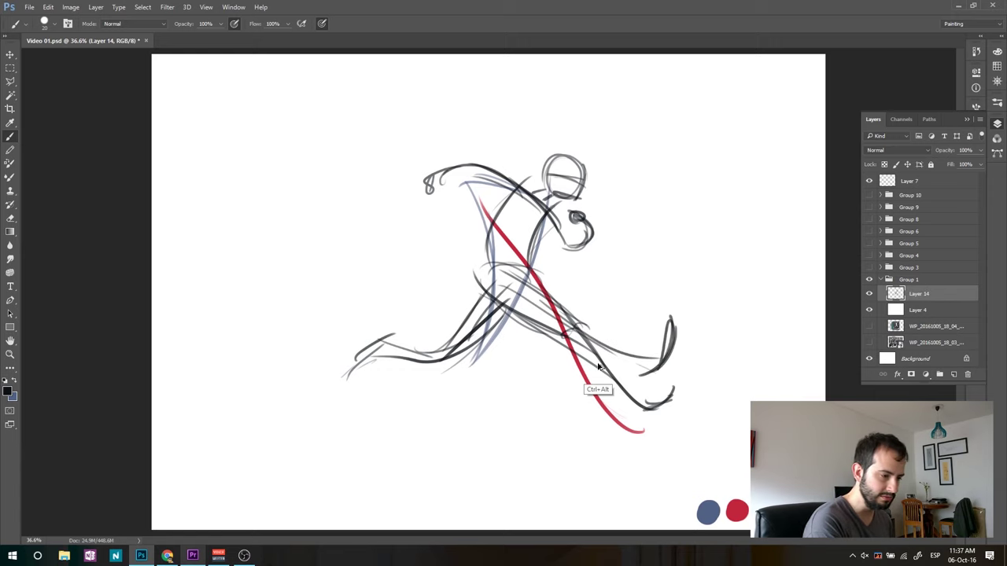
pyautogui.hotkey('ctrl', 'alt', 'z')
pyautogui.hotkey('ctrl', 'alt', 'z')
pyautogui.hotkey('ctrl', 'alt', 'z')
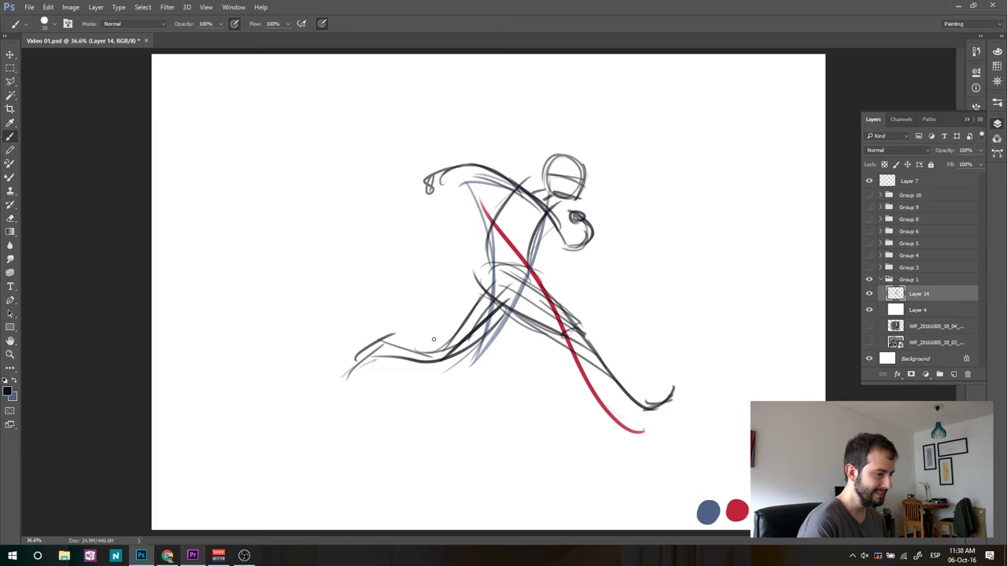
# Erase the runner's back leg below the thigh and redraw it bent at the knee with the foot kicked up behind.
pyautogui.press('e')
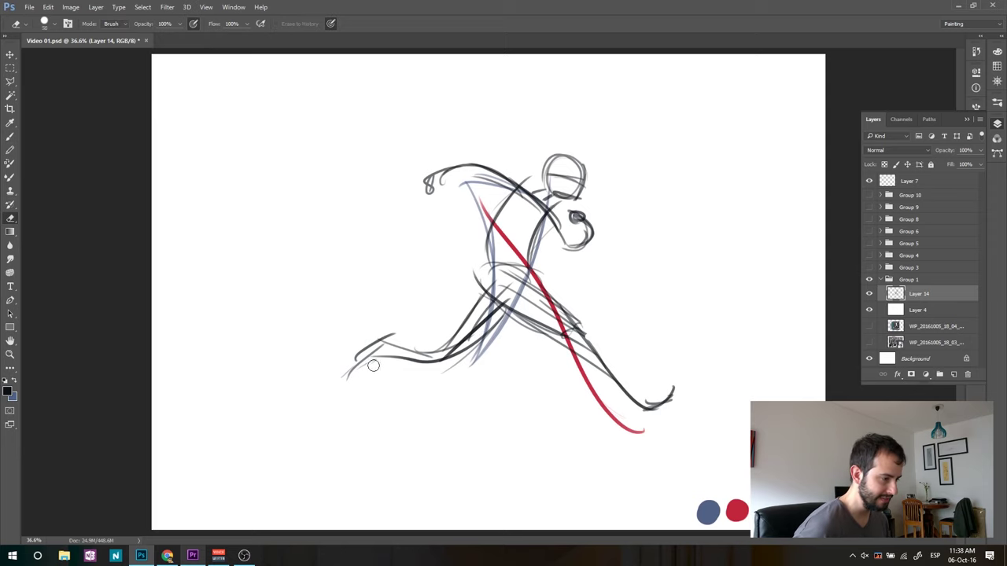
pyautogui.moveTo(342, 380)
pyautogui.mouseDown()
pyautogui.moveTo(364, 357)
pyautogui.moveTo(355, 377)
pyautogui.moveTo(414, 335)
pyautogui.moveTo(439, 365)
pyautogui.moveTo(466, 356)
pyautogui.mouseUp()
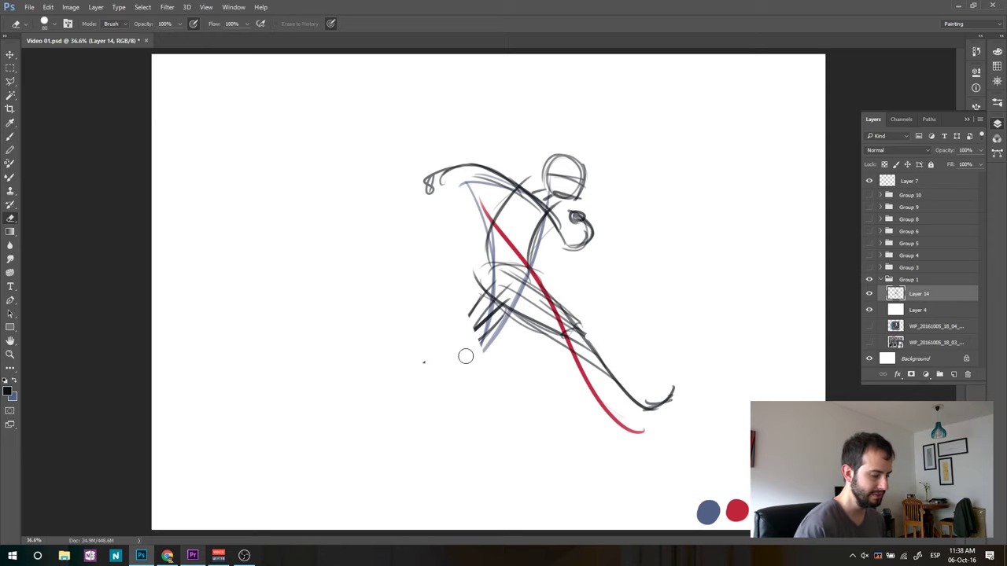
pyautogui.press('b')
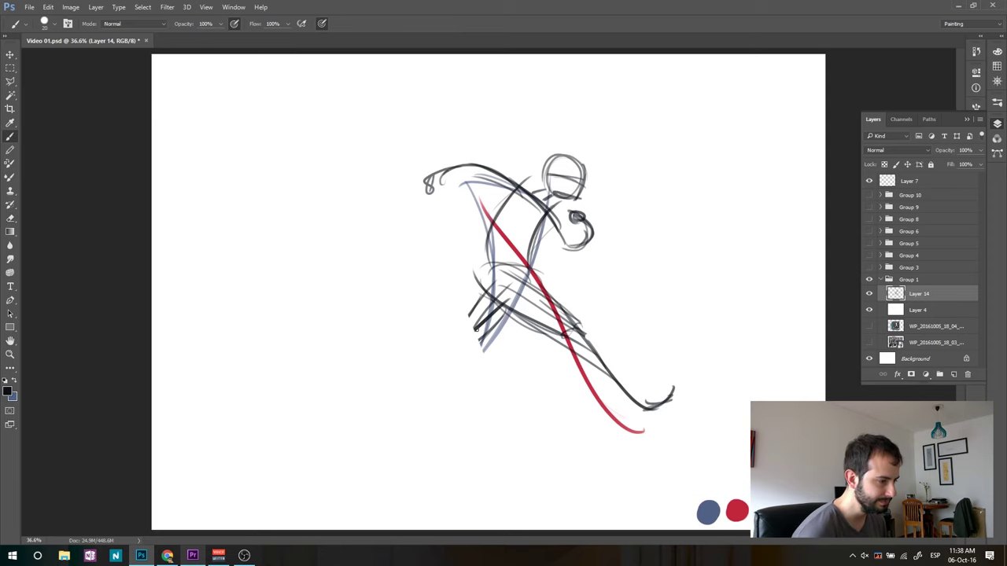
pyautogui.moveTo(488, 295); pyautogui.dragTo(425, 308)
pyautogui.moveTo(513, 310); pyautogui.dragTo(437, 339)
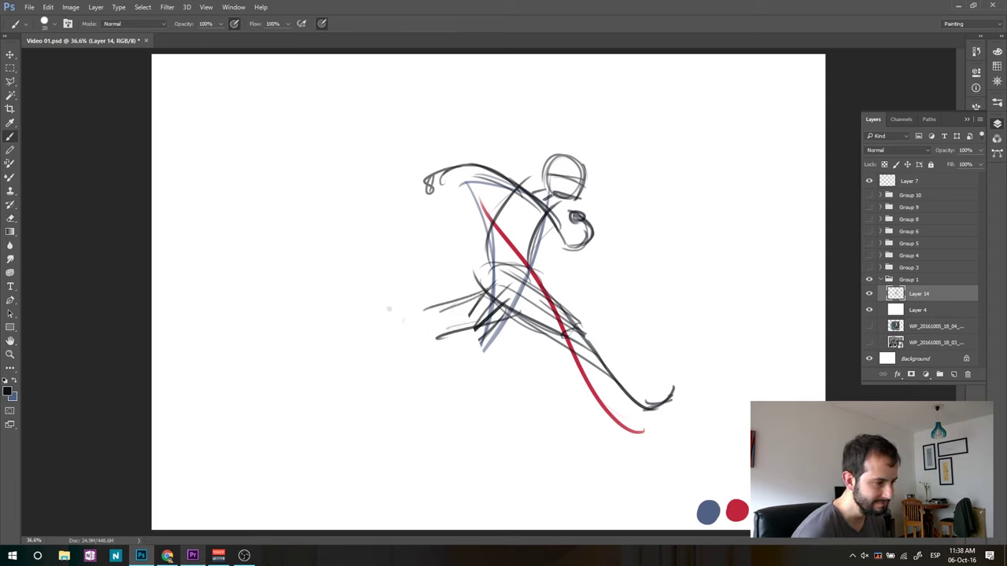
pyautogui.moveTo(424, 332); pyautogui.dragTo(317, 279)
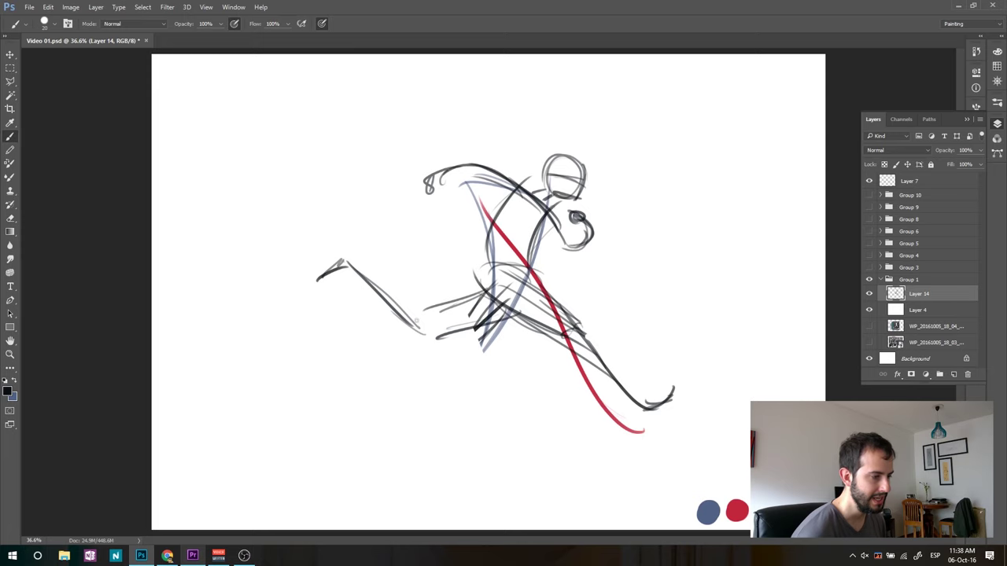
pyautogui.moveTo(525, 312); pyautogui.dragTo(386, 285)
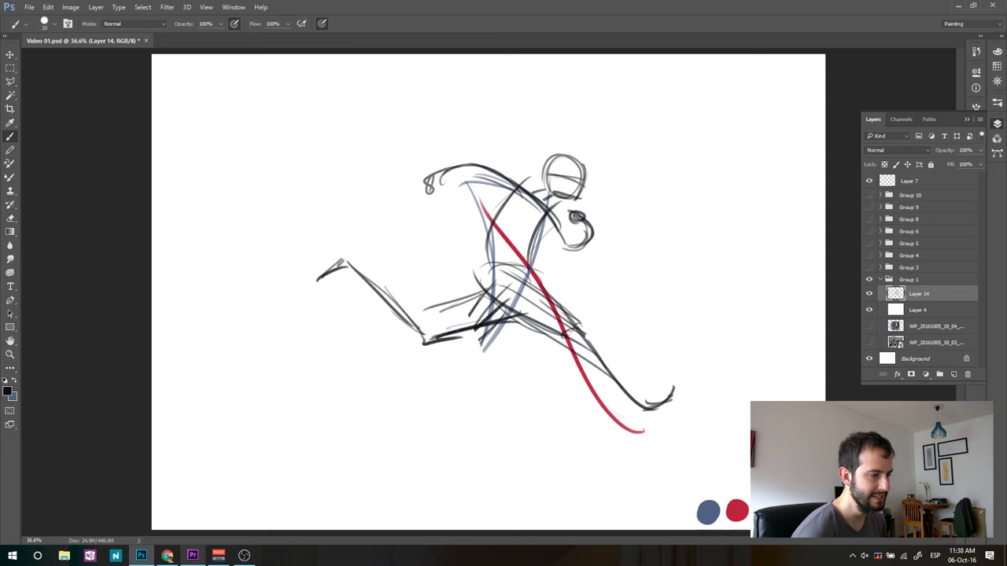
# Reinforce both arms with darker strokes, fill in the fists and lower the front elbow.
pyautogui.moveTo(532, 259); pyautogui.dragTo(568, 250)
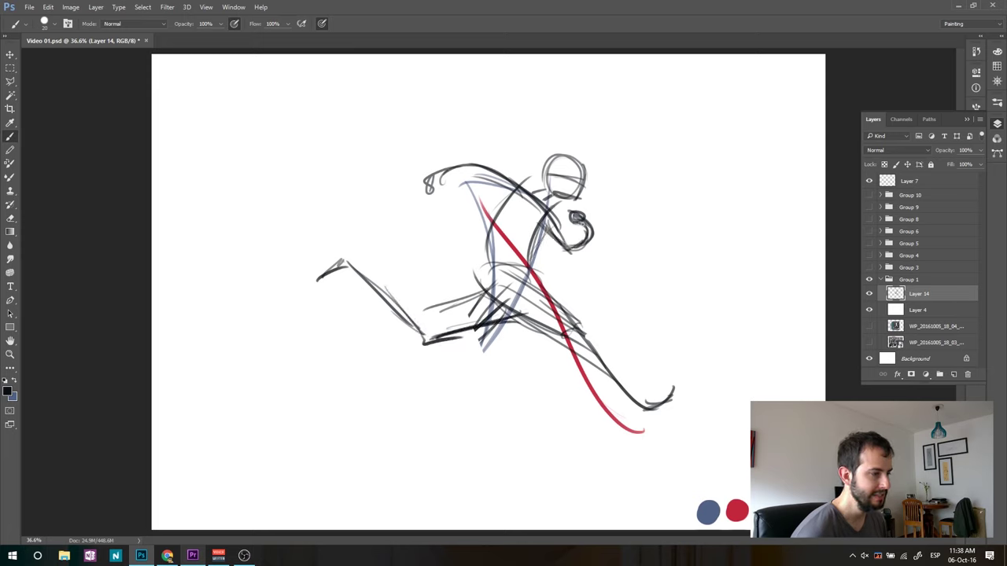
pyautogui.moveTo(577, 218); pyautogui.dragTo(583, 230)
pyautogui.moveTo(503, 197)
pyautogui.mouseDown()
pyautogui.moveTo(430, 177)
pyautogui.moveTo(430, 191)
pyautogui.mouseUp()
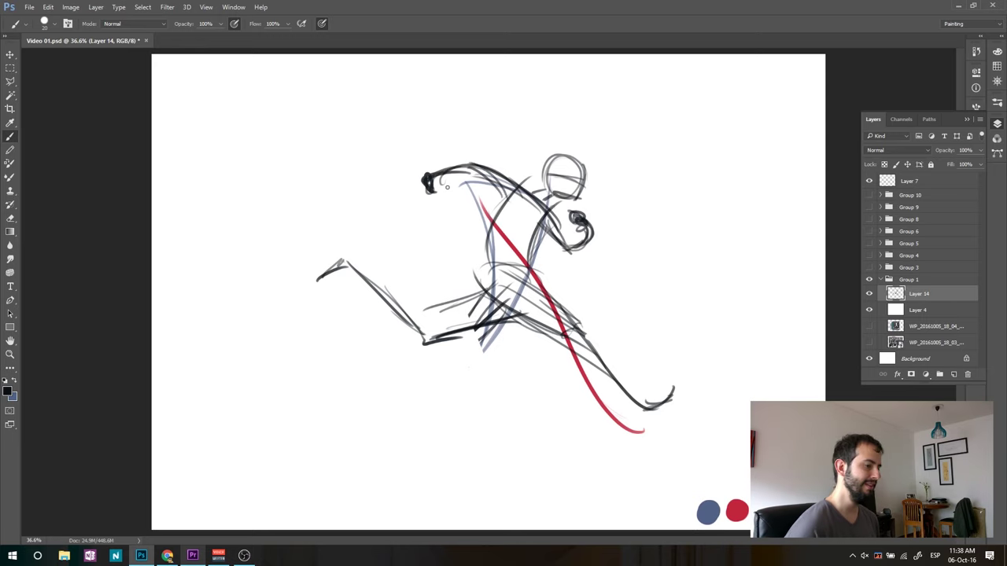
pyautogui.moveTo(549, 229)
pyautogui.mouseDown()
pyautogui.moveTo(585, 261)
pyautogui.moveTo(579, 219)
pyautogui.mouseUp()
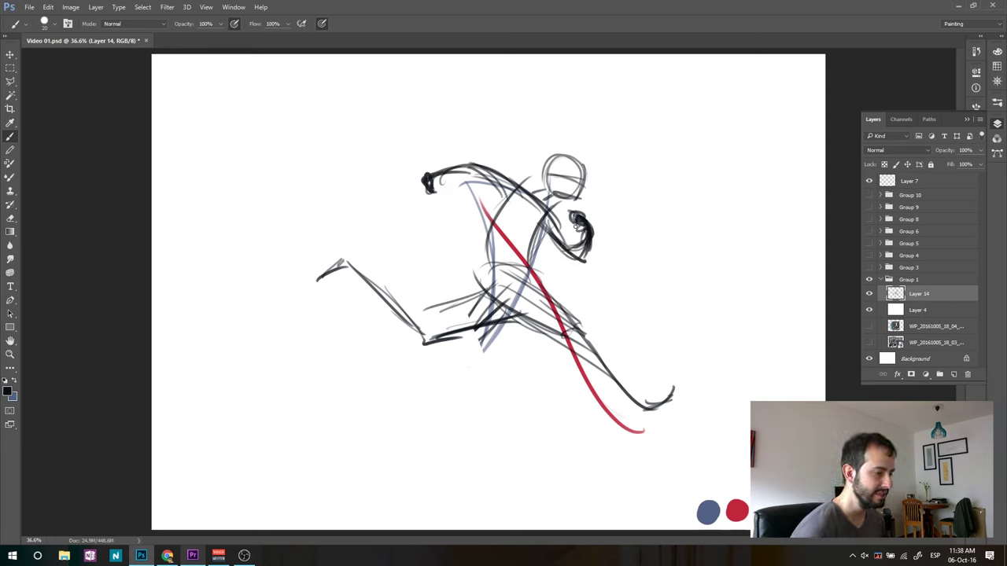
# Darken the back contour of the torso and the thigh and shin lines of the front leg.
pyautogui.moveTo(508, 203); pyautogui.dragTo(483, 297)
pyautogui.moveTo(546, 247)
pyautogui.mouseDown()
pyautogui.moveTo(535, 295)
pyautogui.moveTo(587, 324)
pyautogui.mouseUp()
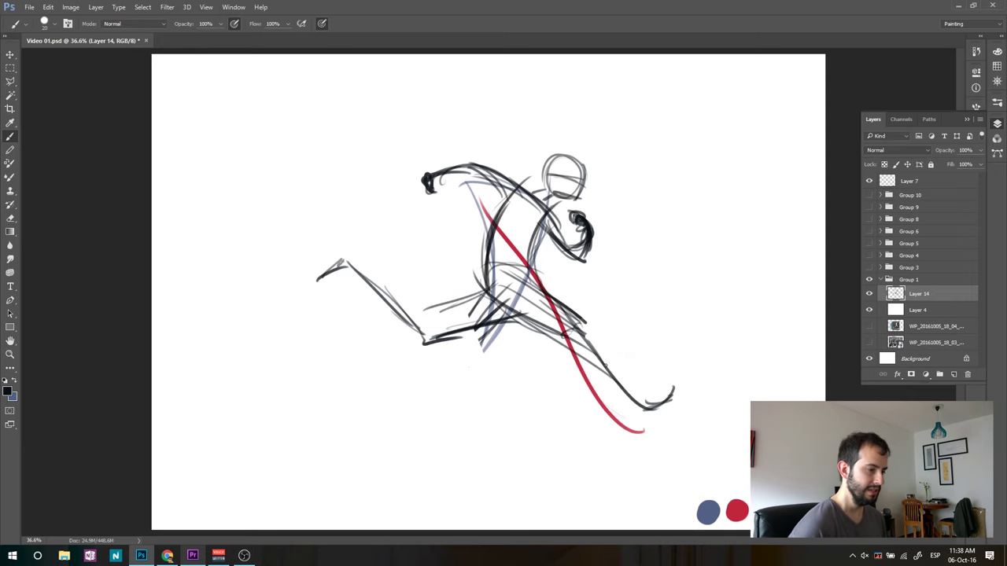
pyautogui.moveTo(587, 325); pyautogui.dragTo(654, 409)
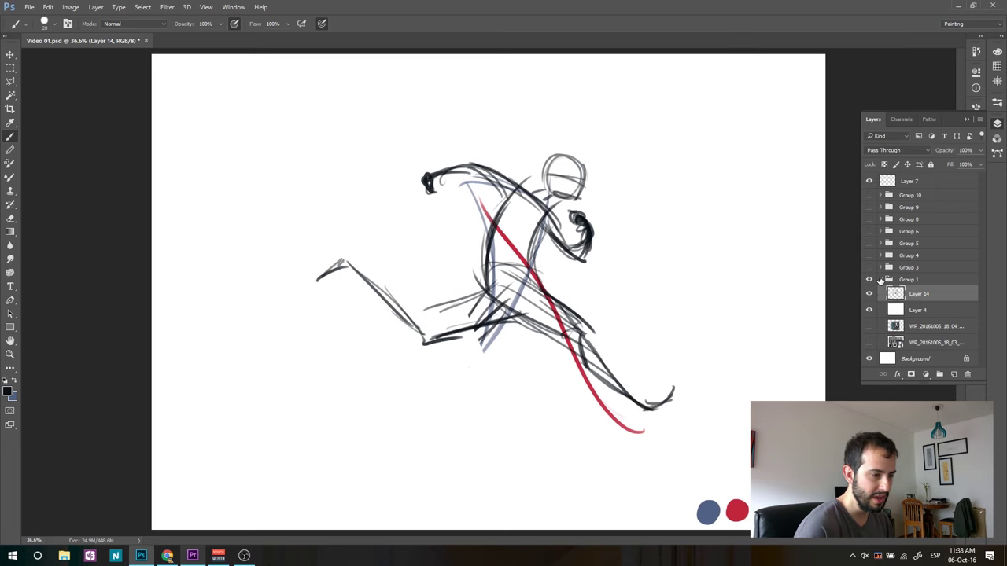
# Switch the visible reference from Group 1 to Group 3, and add a new layer above its Layer 9.
pyautogui.click(880, 280)
pyautogui.click(870, 281)
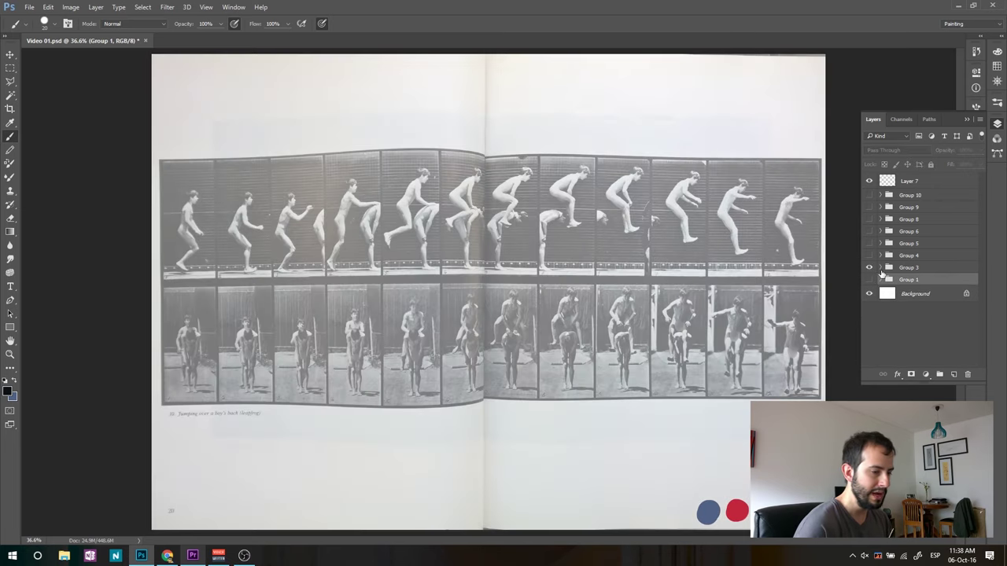
pyautogui.click(880, 268)
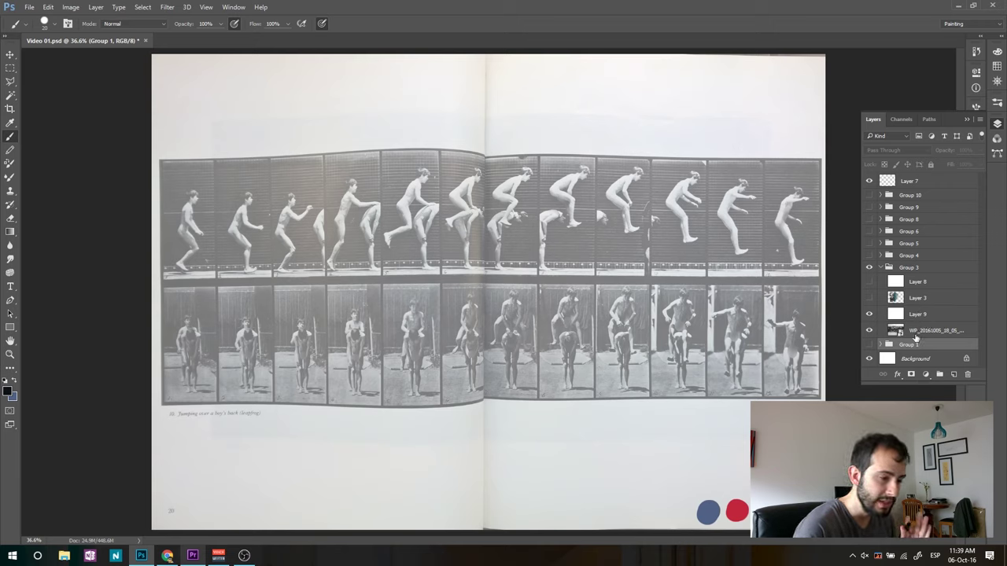
pyautogui.click(908, 317)
pyautogui.click(954, 375)
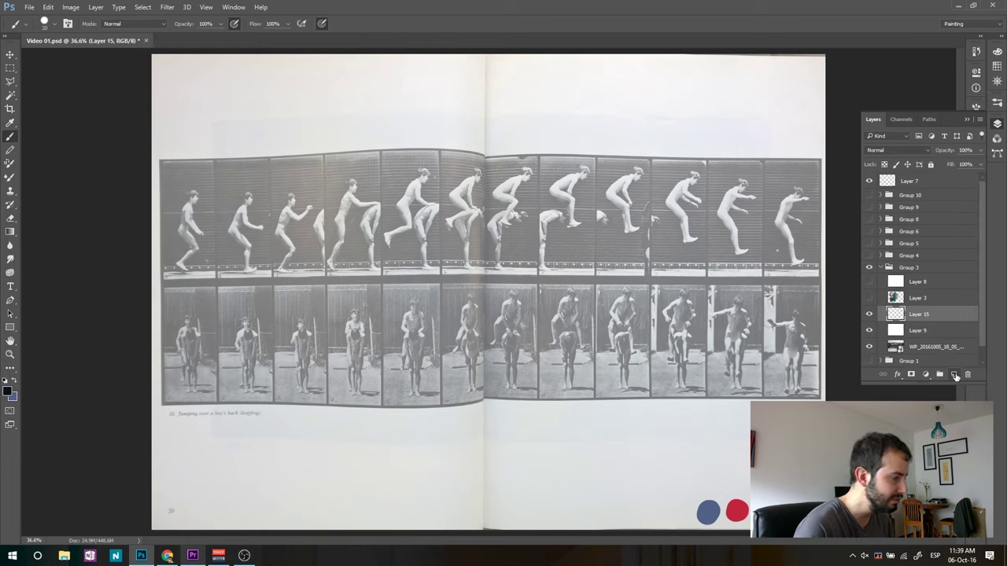
# Draw a red line of action through each of the twelve jumping figures in the upper row of photos.
pyautogui.keyDown('alt'); pyautogui.click(742, 510); pyautogui.keyUp('alt')
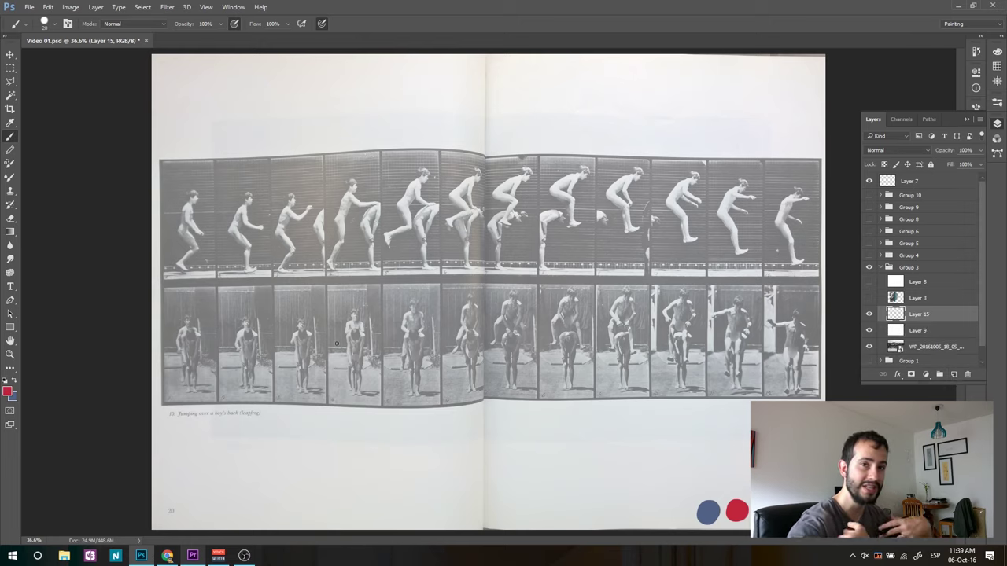
pyautogui.moveTo(181, 261); pyautogui.dragTo(186, 187)
pyautogui.moveTo(245, 268); pyautogui.dragTo(248, 193)
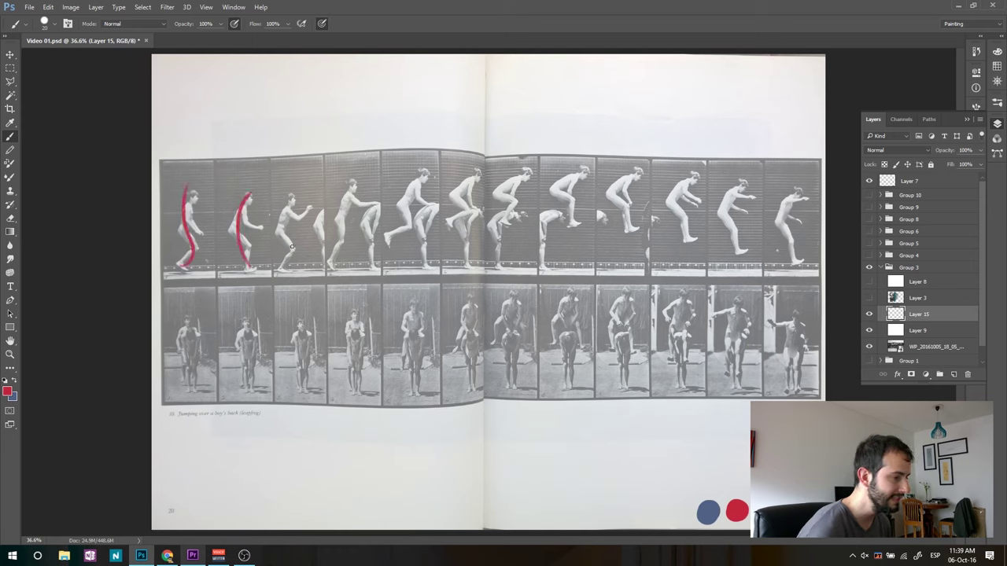
pyautogui.moveTo(288, 268); pyautogui.dragTo(301, 190)
pyautogui.moveTo(333, 268); pyautogui.dragTo(361, 174)
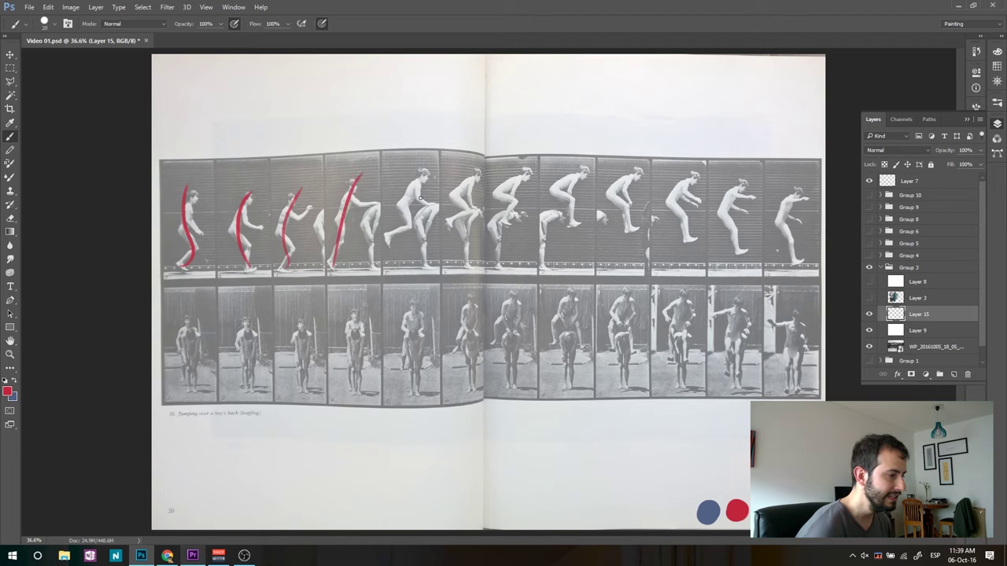
pyautogui.moveTo(385, 240); pyautogui.dragTo(430, 169)
pyautogui.moveTo(448, 221)
pyautogui.mouseDown()
pyautogui.moveTo(472, 217)
pyautogui.moveTo(489, 186)
pyautogui.mouseUp()
pyautogui.moveTo(501, 223); pyautogui.dragTo(531, 169)
pyautogui.moveTo(570, 220)
pyautogui.mouseDown()
pyautogui.moveTo(560, 177)
pyautogui.moveTo(582, 167)
pyautogui.mouseUp()
pyautogui.moveTo(640, 239)
pyautogui.mouseDown()
pyautogui.moveTo(623, 171)
pyautogui.moveTo(692, 259)
pyautogui.moveTo(739, 187)
pyautogui.mouseUp()
pyautogui.moveTo(784, 197); pyautogui.dragTo(802, 280)
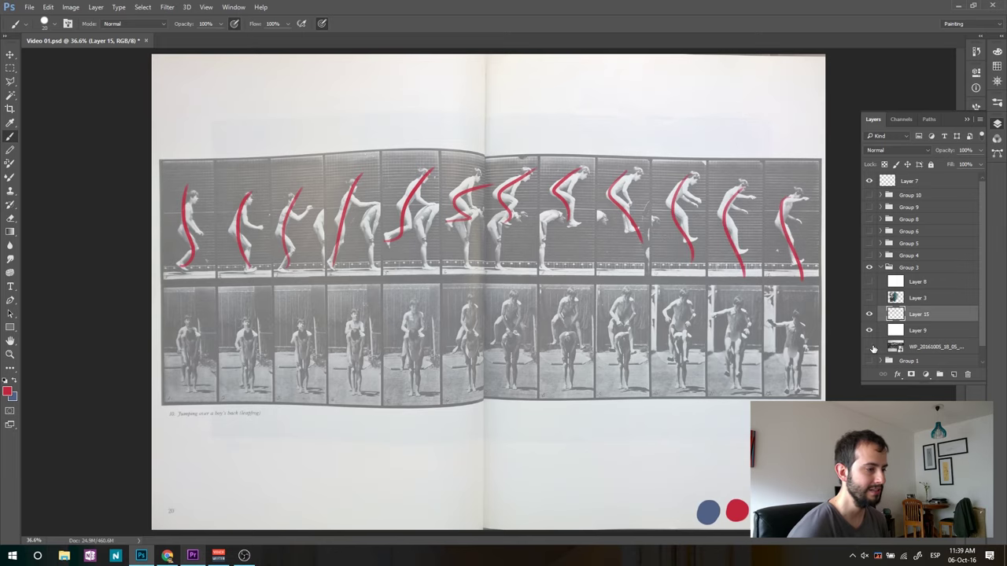
# Hide the page photo to examine the red lines alone, restore it and delete the layer holding the lines.
pyautogui.click(870, 347)
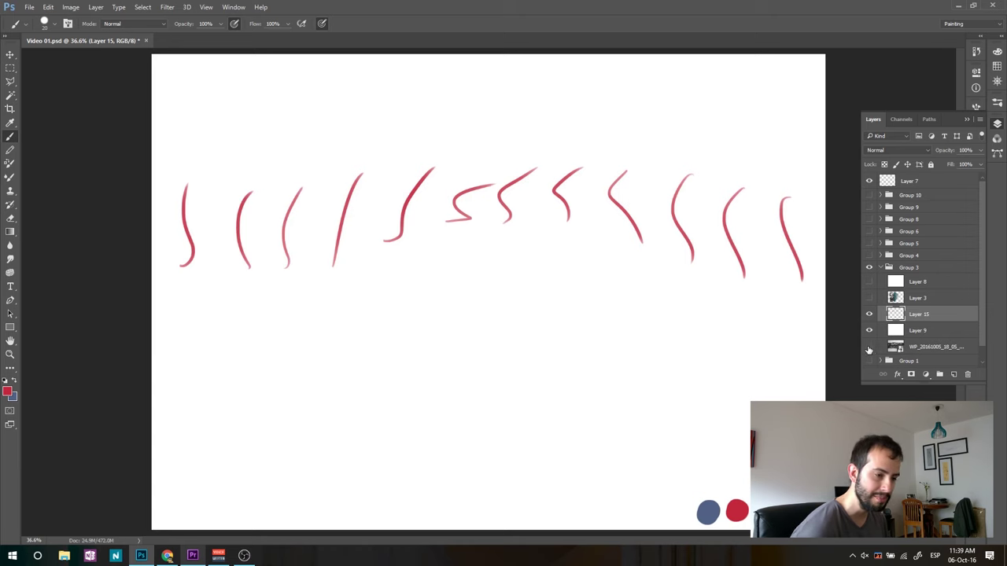
pyautogui.click(869, 347)
pyautogui.press('Delete')
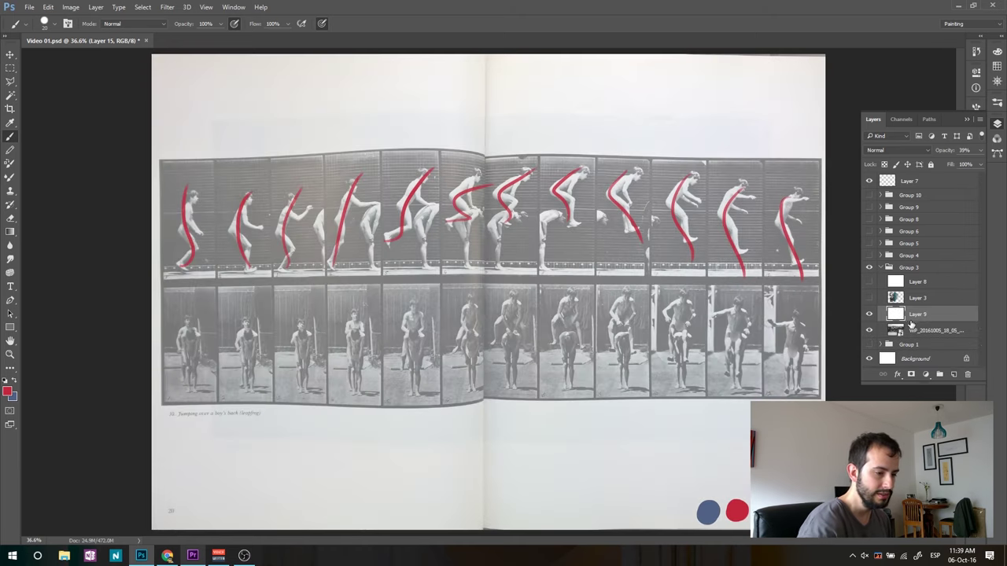
# In Group 3, hide Layer 9, show Layer 3 and Layer 8, and add a new layer above Layer 8.
pyautogui.click(870, 313)
pyautogui.click(869, 298)
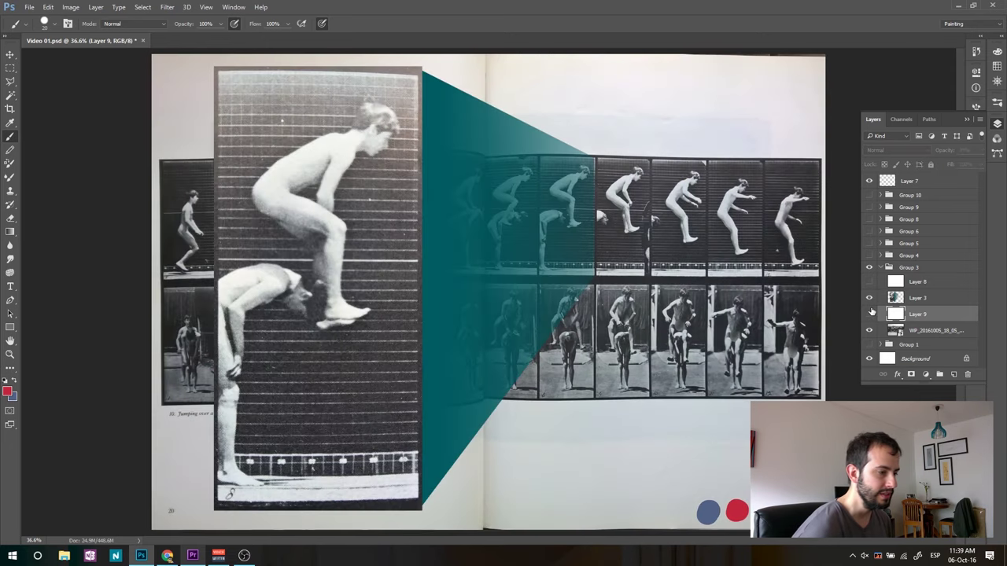
pyautogui.click(869, 282)
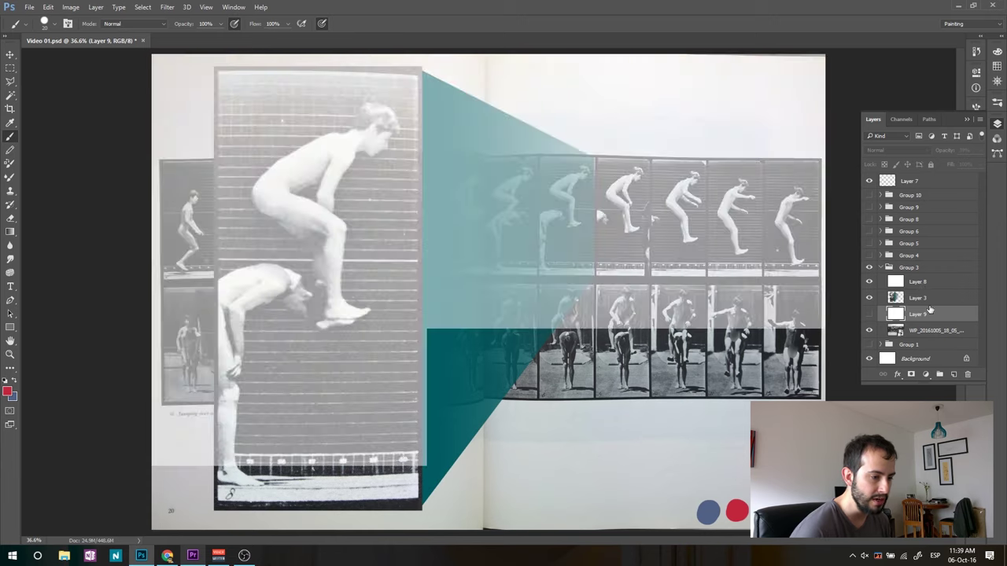
pyautogui.click(925, 282)
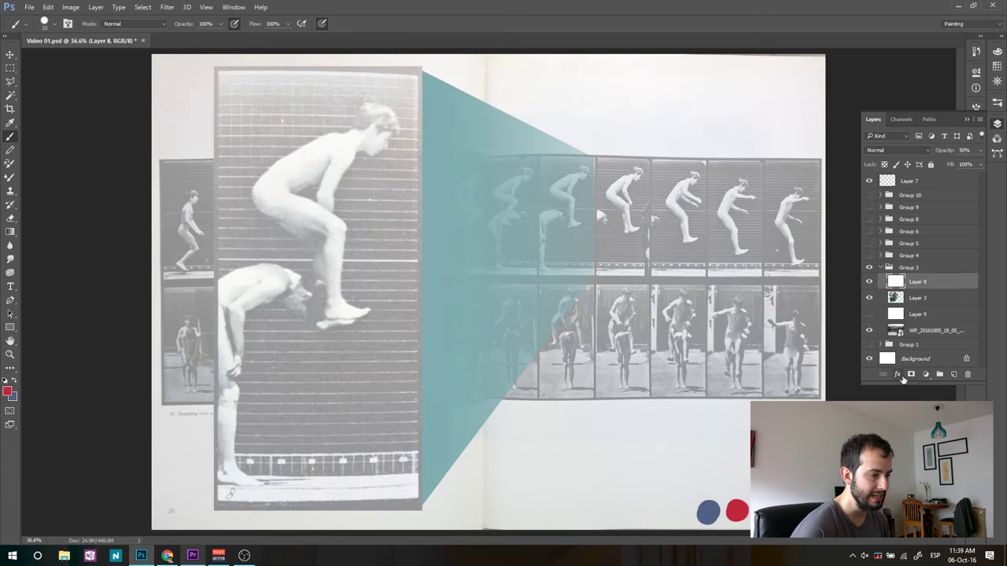
pyautogui.click(954, 375)
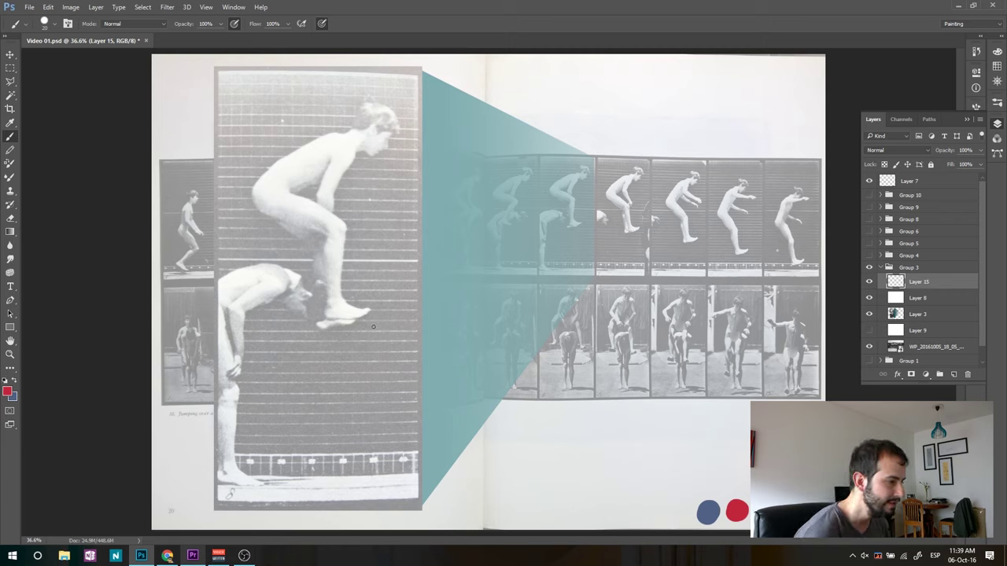
# Draw a curved red line of action through the enlarged jumper and blue guide lines for the torso, arm and leg.
pyautogui.moveTo(383, 313)
pyautogui.mouseDown()
pyautogui.moveTo(343, 253)
pyautogui.moveTo(344, 147)
pyautogui.mouseUp()
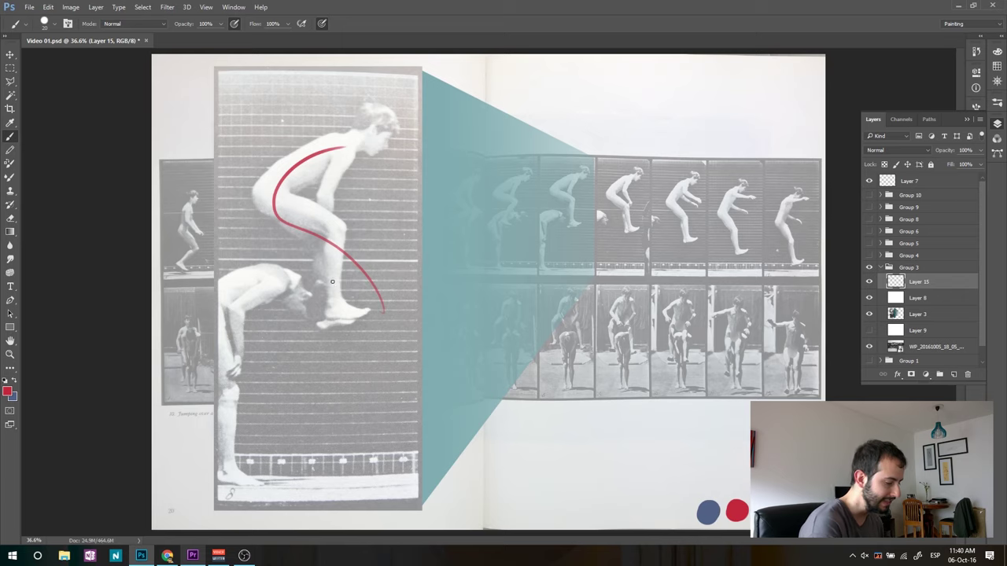
pyautogui.moveTo(339, 285)
pyautogui.mouseDown()
pyautogui.moveTo(319, 261)
pyautogui.moveTo(303, 166)
pyautogui.moveTo(362, 132)
pyautogui.moveTo(339, 283)
pyautogui.moveTo(362, 136)
pyautogui.moveTo(261, 196)
pyautogui.mouseUp()
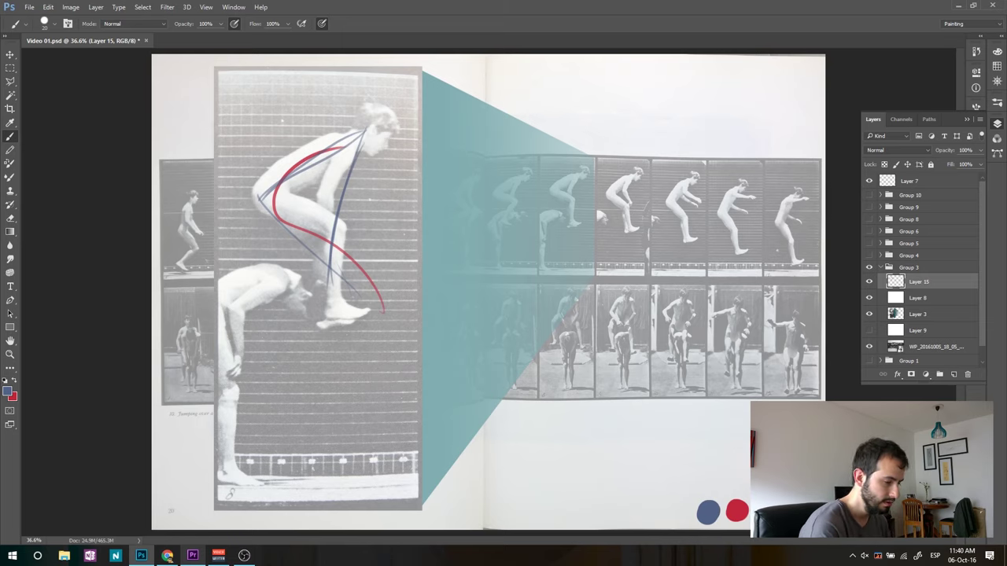
# Sketch the jumper's head, arched back, torso and downward-reaching arm with its hand in black over the guide lines.
pyautogui.keyDown('alt'); pyautogui.click(753, 495); pyautogui.keyUp('alt')
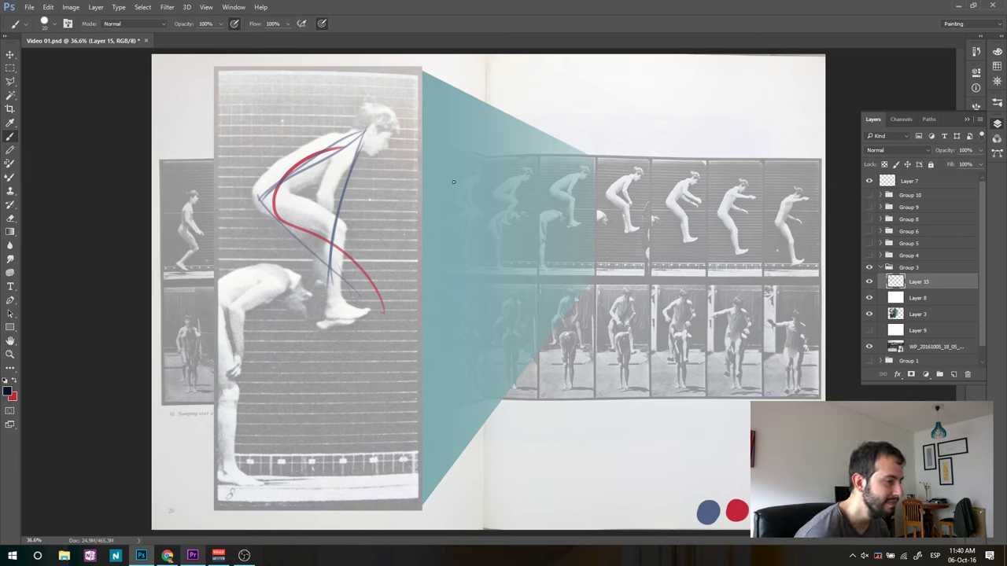
pyautogui.moveTo(409, 141)
pyautogui.mouseDown()
pyautogui.moveTo(382, 146)
pyautogui.moveTo(397, 171)
pyautogui.moveTo(418, 150)
pyautogui.moveTo(411, 178)
pyautogui.moveTo(358, 156)
pyautogui.moveTo(360, 147)
pyautogui.moveTo(266, 177)
pyautogui.mouseUp()
pyautogui.moveTo(359, 146)
pyautogui.mouseDown()
pyautogui.moveTo(263, 197)
pyautogui.moveTo(307, 250)
pyautogui.mouseUp()
pyautogui.moveTo(315, 147); pyautogui.dragTo(311, 252)
pyautogui.moveTo(365, 162); pyautogui.dragTo(313, 211)
pyautogui.moveTo(367, 164)
pyautogui.mouseDown()
pyautogui.moveTo(318, 197)
pyautogui.moveTo(312, 219)
pyautogui.mouseUp()
pyautogui.moveTo(341, 172); pyautogui.dragTo(313, 214)
pyautogui.moveTo(315, 211)
pyautogui.mouseDown()
pyautogui.moveTo(330, 233)
pyautogui.moveTo(306, 250)
pyautogui.mouseUp()
pyautogui.moveTo(338, 214); pyautogui.dragTo(304, 258)
pyautogui.moveTo(368, 154)
pyautogui.mouseDown()
pyautogui.moveTo(307, 261)
pyautogui.moveTo(341, 199)
pyautogui.mouseUp()
pyautogui.moveTo(329, 235); pyautogui.dragTo(282, 291)
# Sketch both of the jumper's legs thrown far forward beyond the photo frame, with rough feet.
pyautogui.moveTo(305, 217); pyautogui.dragTo(377, 235)
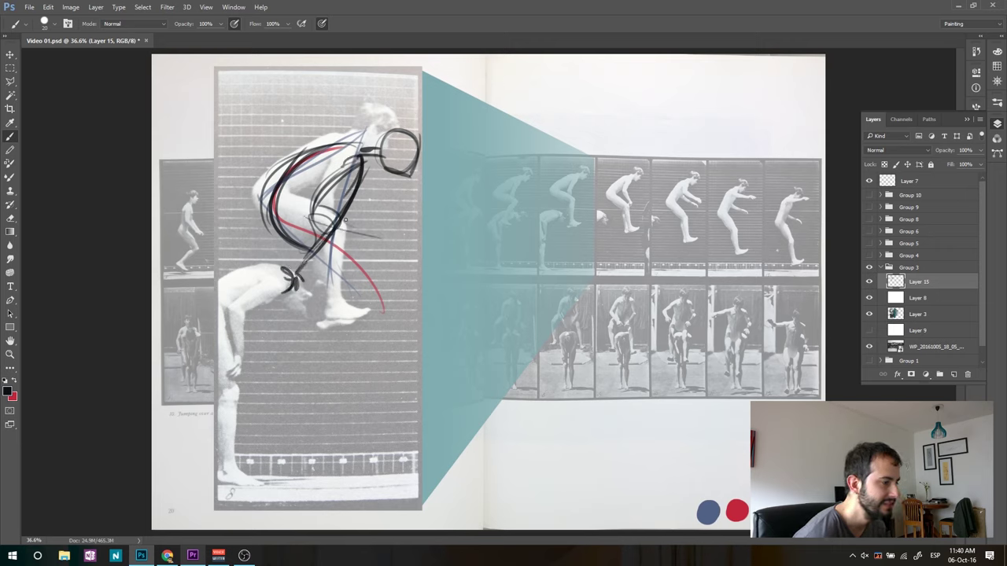
pyautogui.moveTo(294, 228); pyautogui.dragTo(368, 237)
pyautogui.moveTo(313, 222)
pyautogui.mouseDown()
pyautogui.moveTo(431, 229)
pyautogui.moveTo(473, 253)
pyautogui.mouseUp()
pyautogui.moveTo(475, 257); pyautogui.dragTo(496, 239)
pyautogui.moveTo(338, 223); pyautogui.dragTo(465, 262)
pyautogui.moveTo(311, 201); pyautogui.dragTo(465, 332)
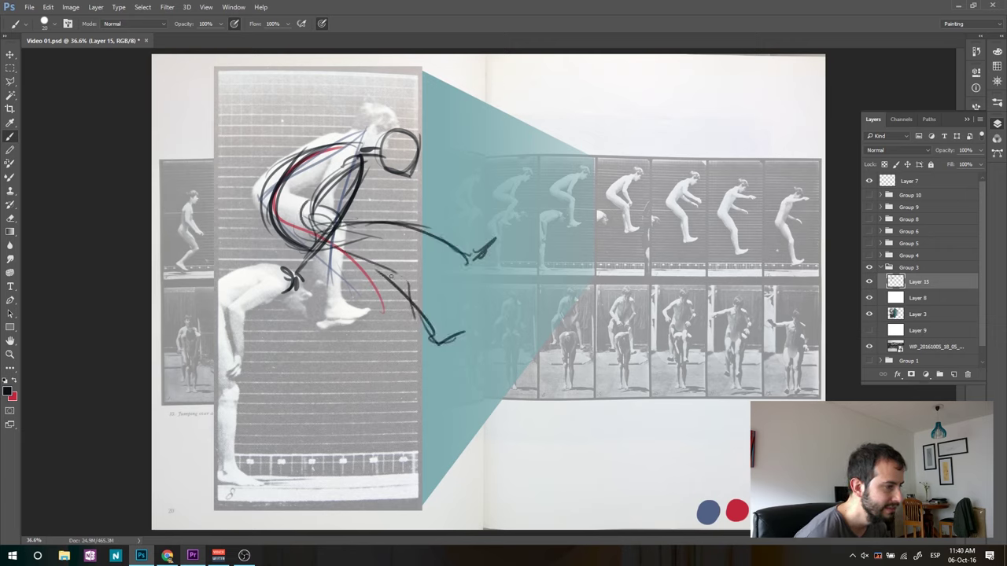
# Darken and thicken both forward legs and define the shapes of the feet.
pyautogui.moveTo(340, 257)
pyautogui.mouseDown()
pyautogui.moveTo(407, 305)
pyautogui.moveTo(436, 342)
pyautogui.moveTo(471, 337)
pyautogui.mouseUp()
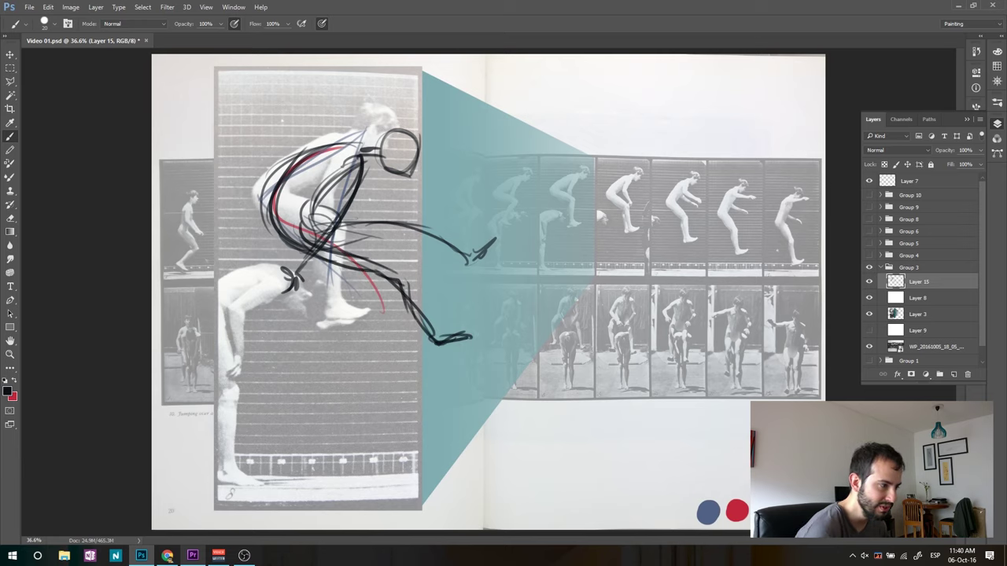
pyautogui.moveTo(315, 231)
pyautogui.mouseDown()
pyautogui.moveTo(409, 226)
pyautogui.moveTo(468, 263)
pyautogui.mouseUp()
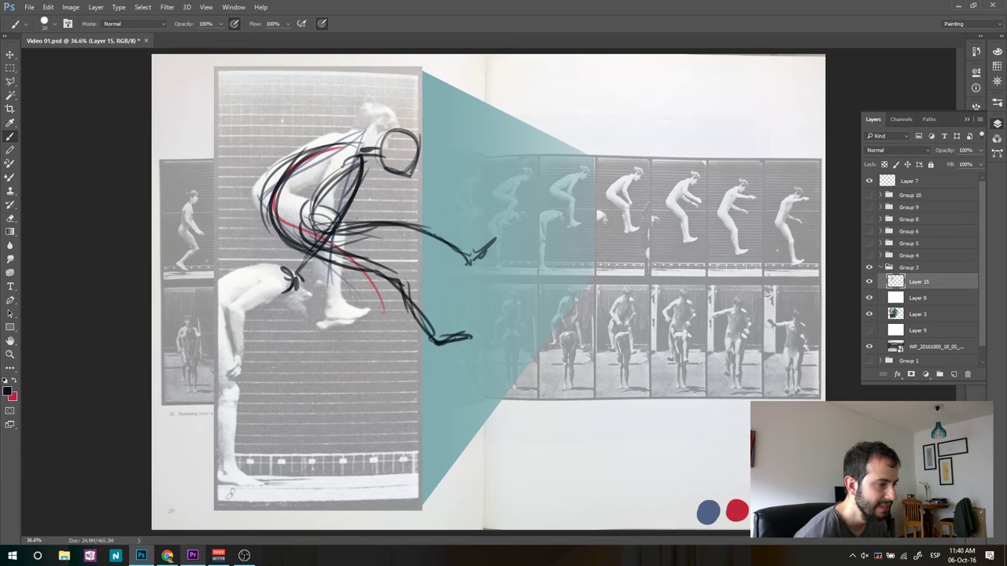
pyautogui.moveTo(433, 235); pyautogui.dragTo(509, 241)
pyautogui.moveTo(327, 228); pyautogui.dragTo(471, 251)
# Reinforce the arm and the front of the torso with darker black strokes from shoulder to hip.
pyautogui.moveTo(322, 198); pyautogui.dragTo(315, 232)
pyautogui.moveTo(343, 165); pyautogui.dragTo(289, 276)
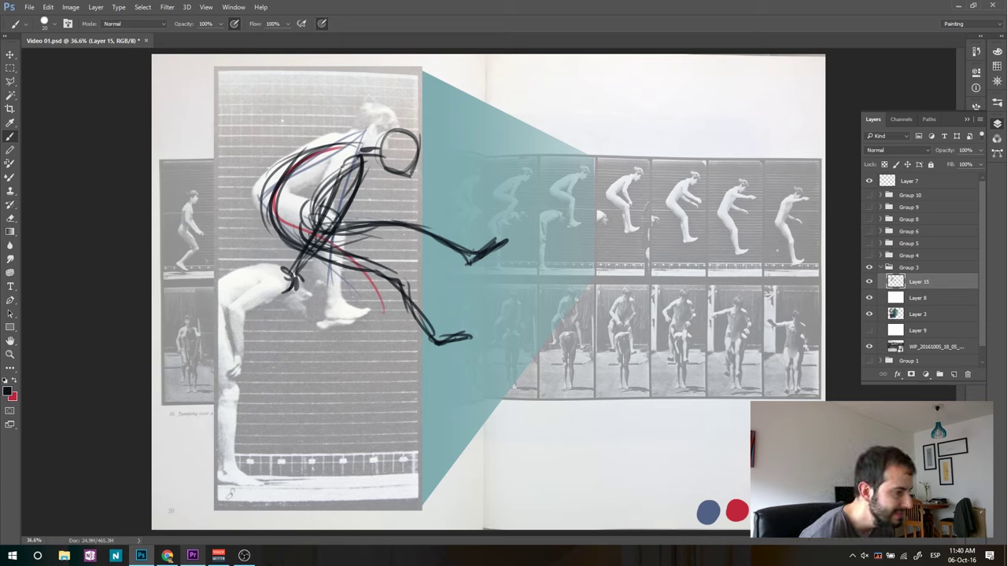
pyautogui.moveTo(321, 218); pyautogui.dragTo(341, 180)
pyautogui.moveTo(329, 231)
pyautogui.mouseDown()
pyautogui.moveTo(378, 154)
pyautogui.moveTo(363, 181)
pyautogui.mouseUp()
# Select the sketched head with the Lasso, move it down about 0.18 in and deselect it.
pyautogui.press('l')
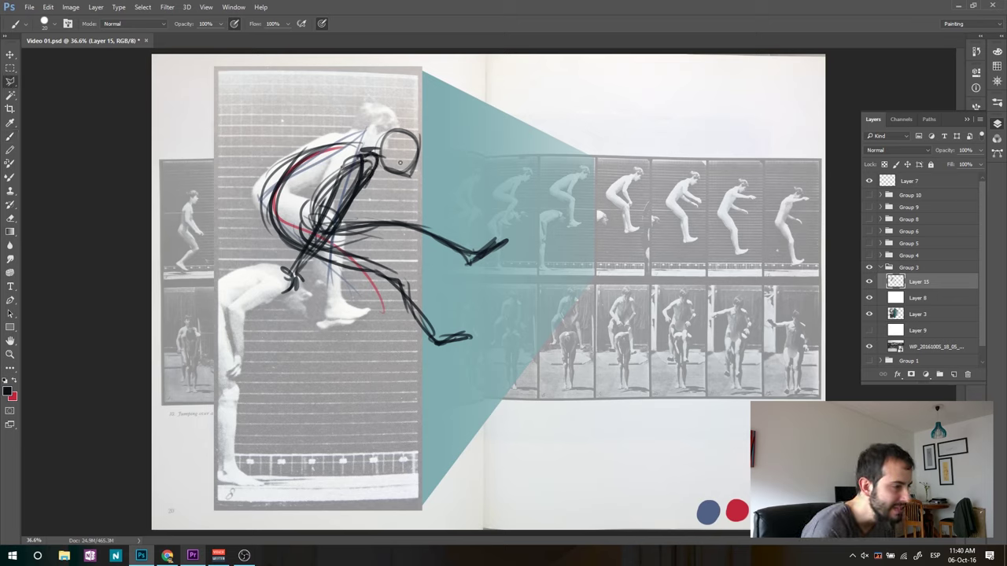
pyautogui.press('l')
pyautogui.press('shift')
pyautogui.moveTo(380, 120)
pyautogui.mouseDown()
pyautogui.moveTo(443, 151)
pyautogui.moveTo(382, 117)
pyautogui.mouseUp()
pyautogui.press('v')
pyautogui.press('v')
pyautogui.moveTo(401, 184); pyautogui.dragTo(402, 195)
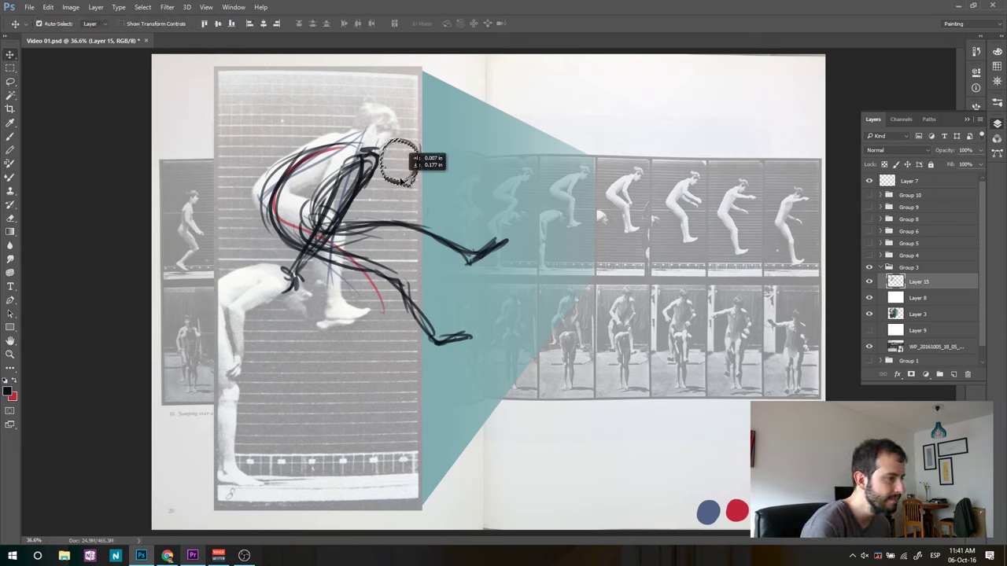
pyautogui.hotkey('ctrl', 'd')
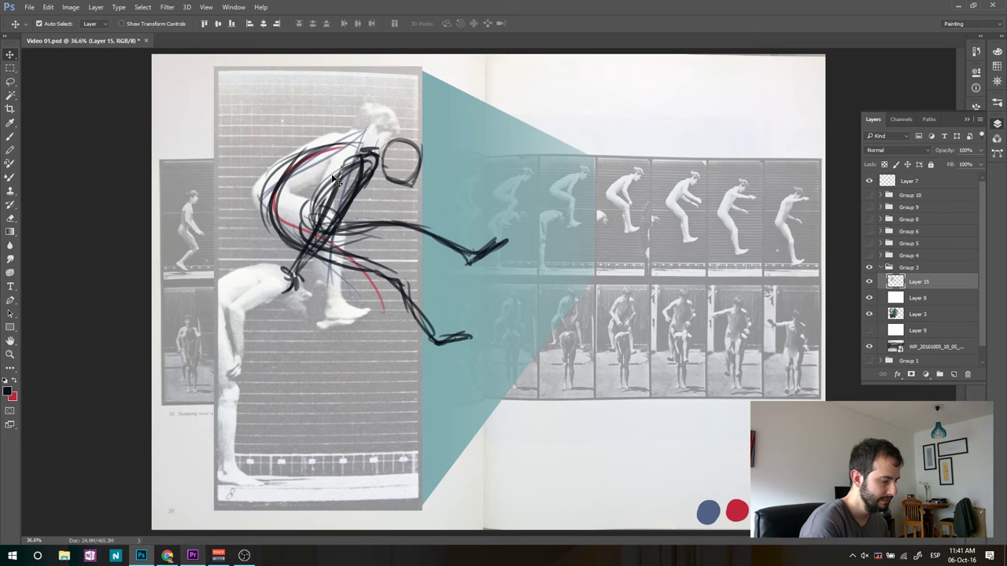
pyautogui.moveTo(320, 163); pyautogui.dragTo(276, 173)
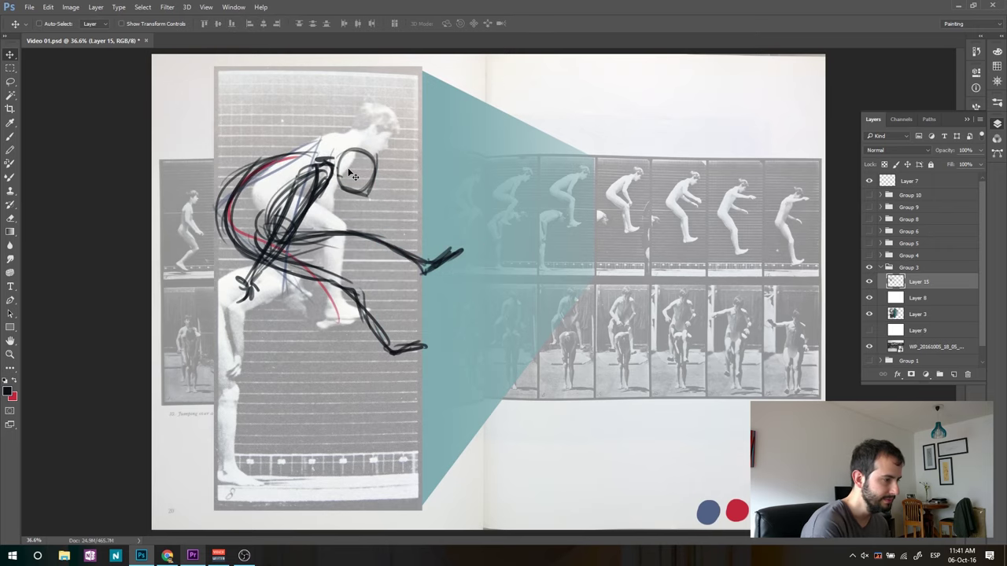
pyautogui.hotkey('ctrl', 'z')
# Redraw the jumper's back with a flatter, darker contour and erase the old rounded lines outside it.
pyautogui.press('b')
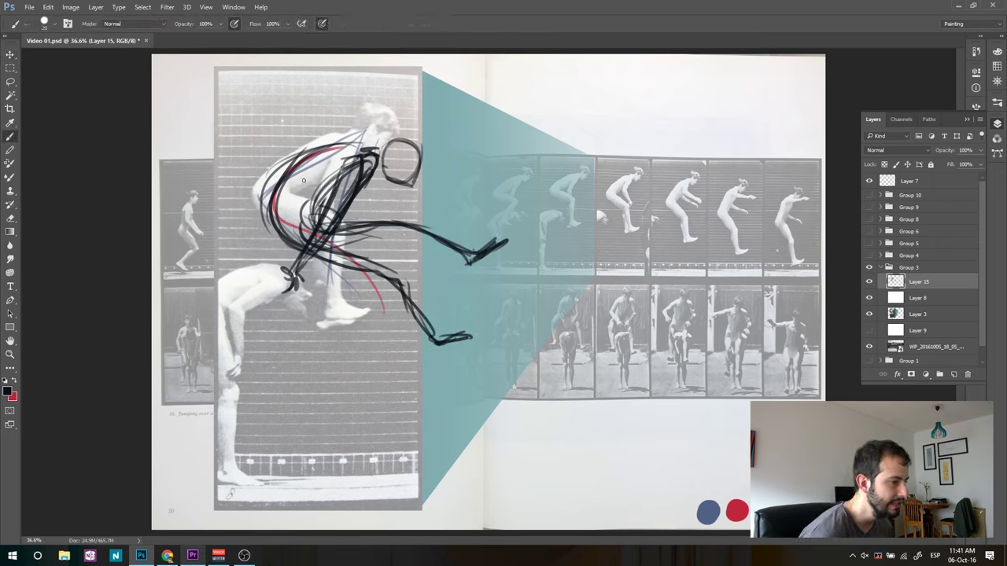
pyautogui.moveTo(280, 185)
pyautogui.mouseDown()
pyautogui.moveTo(276, 228)
pyautogui.moveTo(290, 253)
pyautogui.mouseUp()
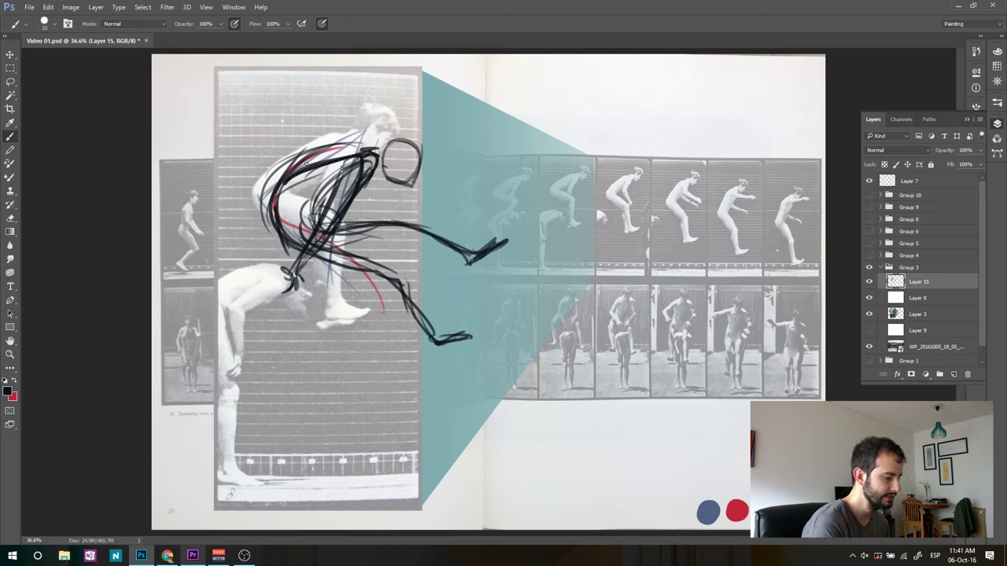
pyautogui.press('e')
pyautogui.moveTo(354, 138)
pyautogui.mouseDown()
pyautogui.moveTo(280, 167)
pyautogui.moveTo(269, 185)
pyautogui.mouseUp()
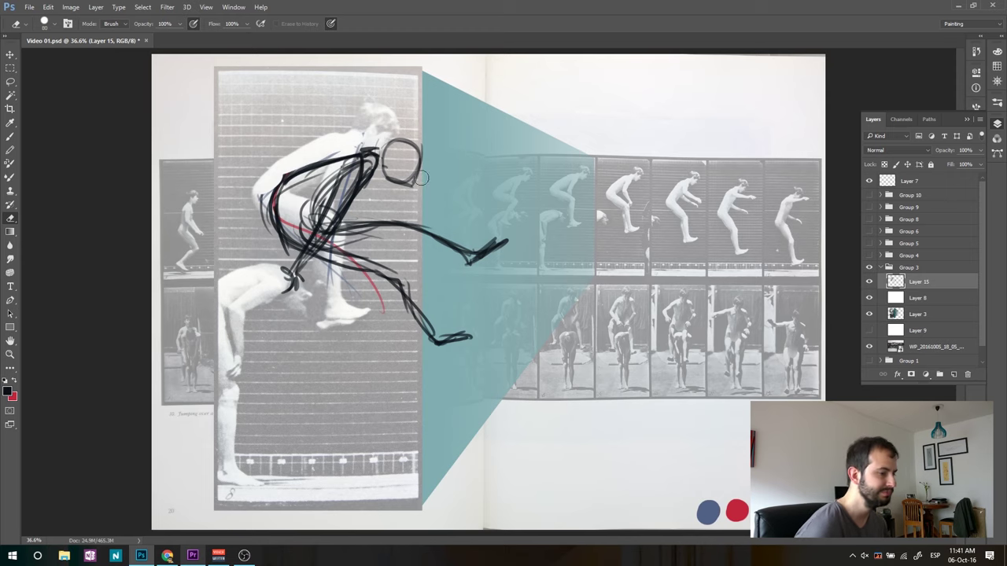
# Erase the upper part of the reaching arm and redraw the shoulder, chest and arm with darker lines.
pyautogui.moveTo(373, 159); pyautogui.dragTo(350, 206)
pyautogui.press('b')
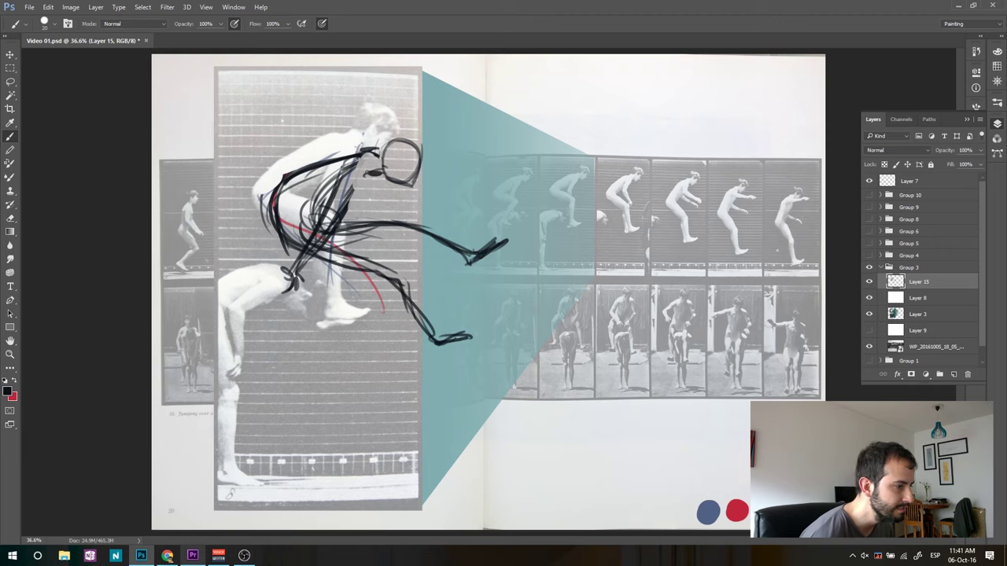
pyautogui.moveTo(357, 176)
pyautogui.mouseDown()
pyautogui.moveTo(360, 194)
pyautogui.moveTo(323, 242)
pyautogui.mouseUp()
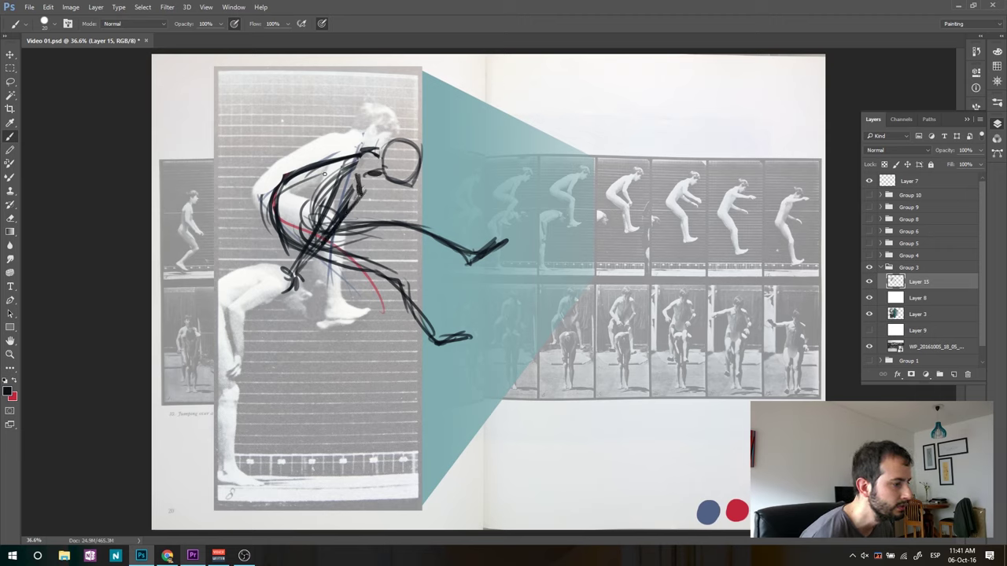
pyautogui.moveTo(372, 159); pyautogui.dragTo(280, 203)
pyautogui.moveTo(292, 274)
pyautogui.mouseDown()
pyautogui.moveTo(314, 256)
pyautogui.moveTo(300, 269)
pyautogui.moveTo(365, 176)
pyautogui.mouseUp()
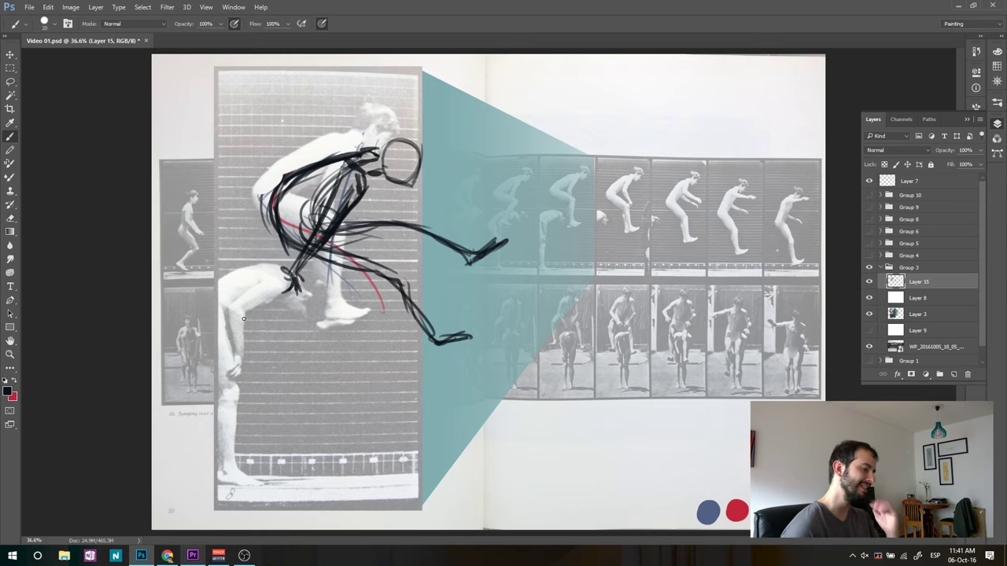
pyautogui.moveTo(323, 223)
pyautogui.mouseDown()
pyautogui.moveTo(341, 171)
pyautogui.moveTo(382, 177)
pyautogui.moveTo(350, 159)
pyautogui.moveTo(313, 166)
pyautogui.mouseUp()
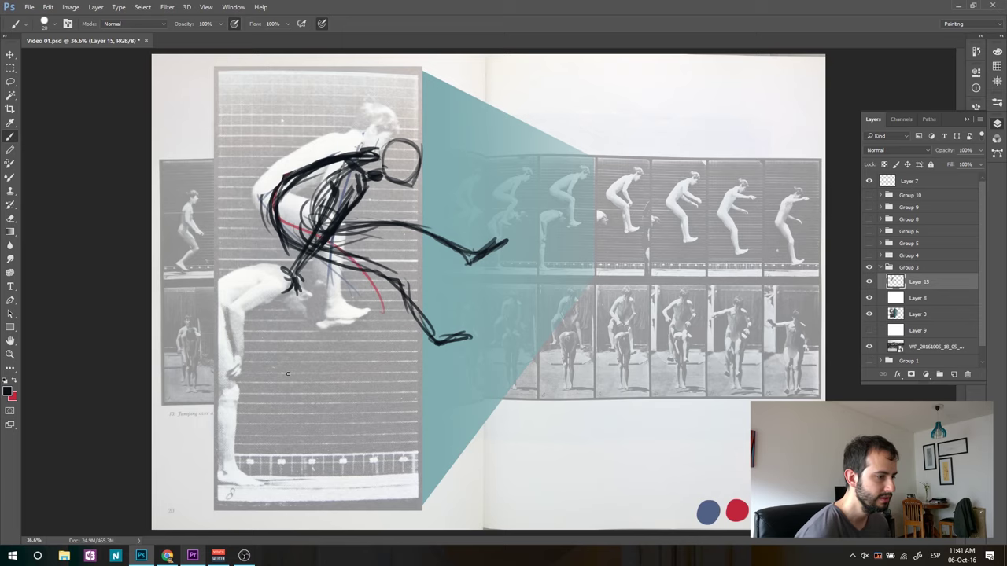
# Darken the upper contour of the lower thigh and erase the arm and torso lines that cross that thigh.
pyautogui.moveTo(301, 222)
pyautogui.mouseDown()
pyautogui.moveTo(406, 275)
pyautogui.moveTo(299, 234)
pyautogui.moveTo(326, 250)
pyautogui.mouseUp()
pyautogui.press('e')
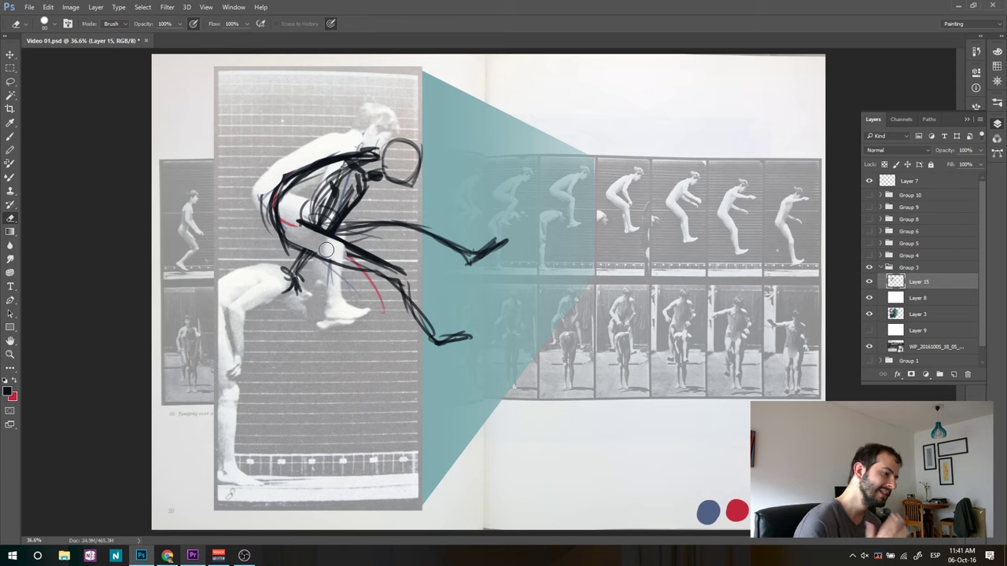
pyautogui.press('b')
pyautogui.moveTo(368, 185)
pyautogui.mouseDown()
pyautogui.moveTo(337, 233)
pyautogui.moveTo(365, 192)
pyautogui.mouseUp()
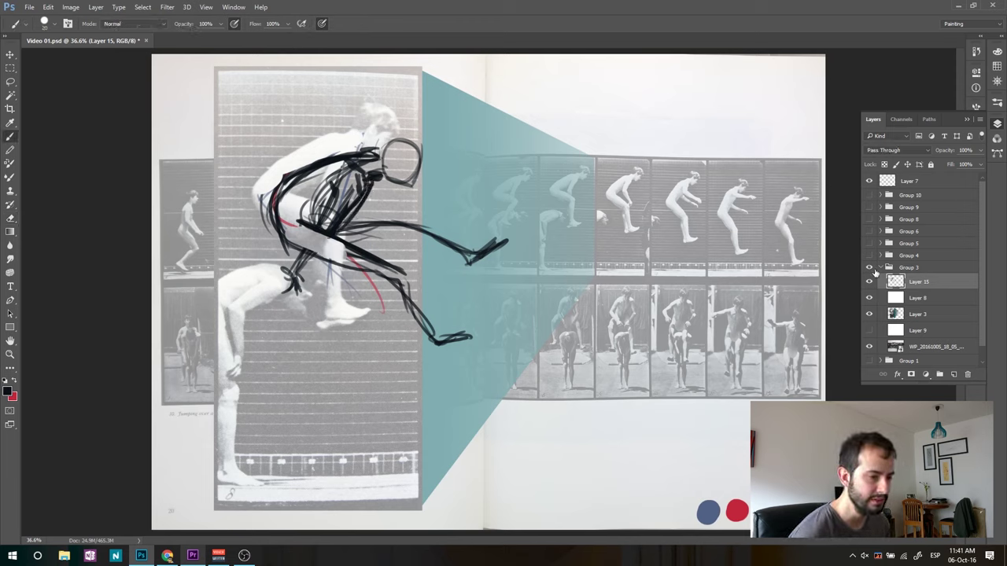
# Switch the visible reference from Group 3 to Group 4, show its Layer 5 and Layer 10, and add a new layer above Layer 10.
pyautogui.click(879, 268)
pyautogui.click(870, 268)
pyautogui.click(869, 255)
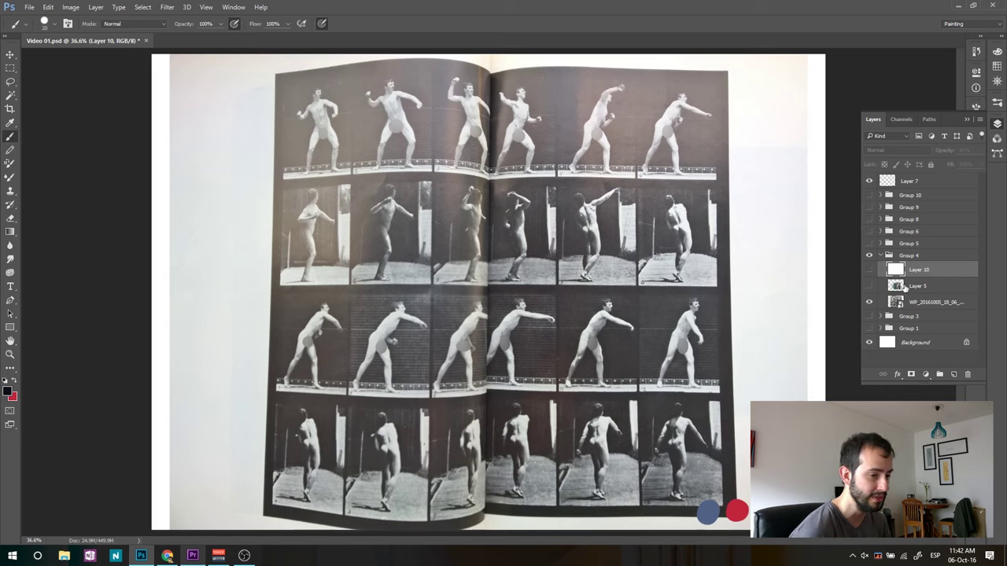
pyautogui.click(870, 286)
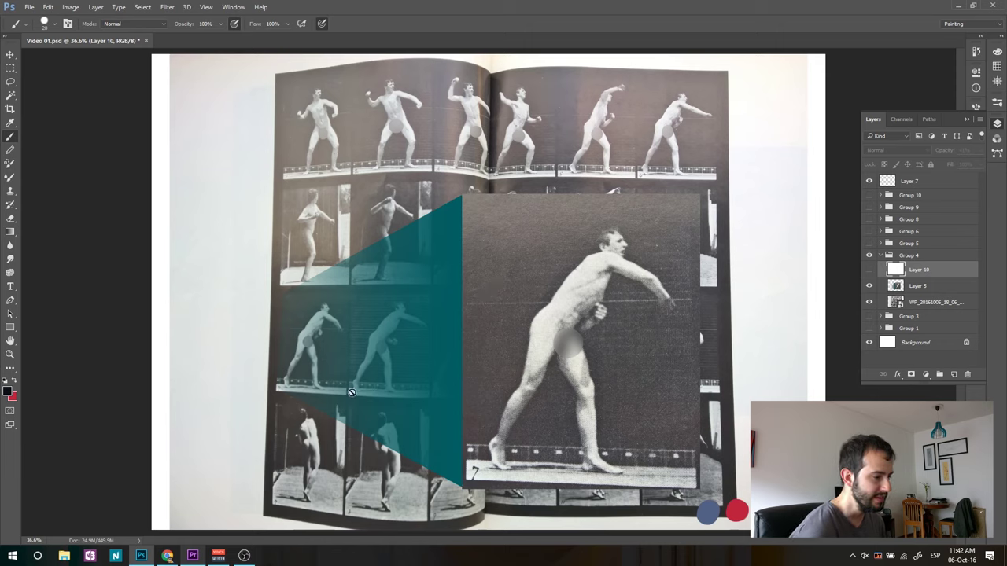
pyautogui.click(869, 269)
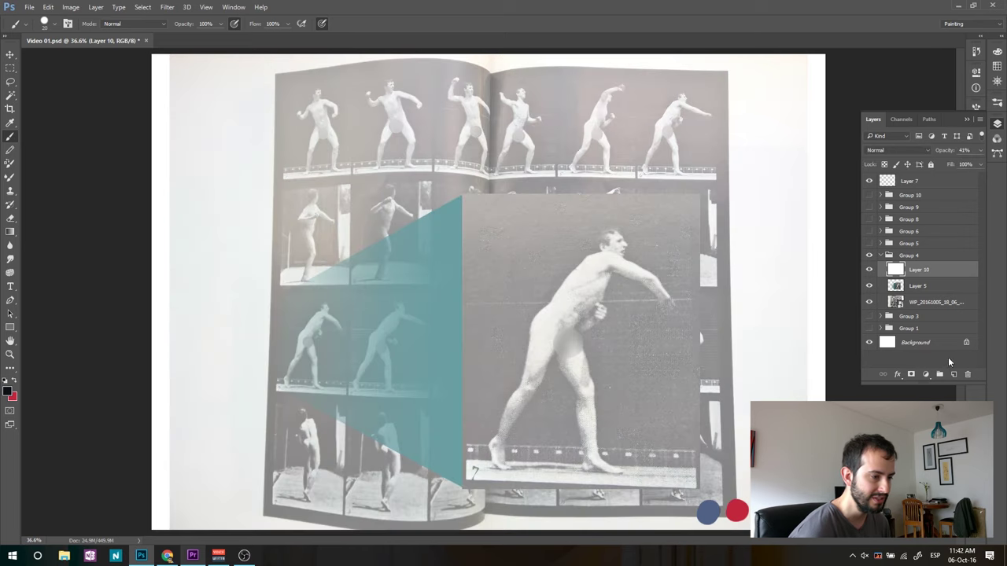
pyautogui.click(954, 374)
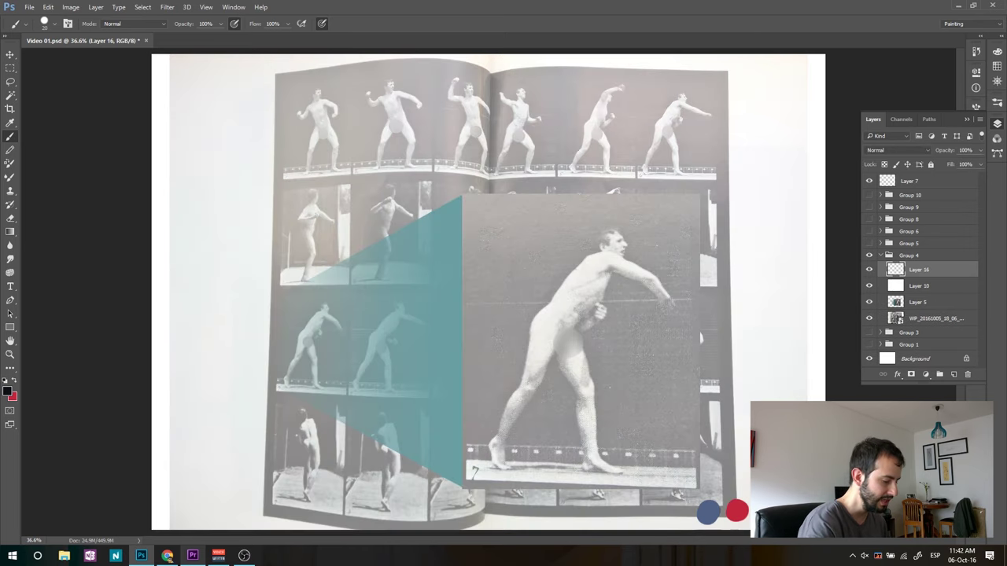
# Draw a red line of action from the thrower's rear foot to the outstretched arm and flank it with blue body-mass strokes.
pyautogui.keyDown('alt'); pyautogui.click(736, 511); pyautogui.keyUp('alt')
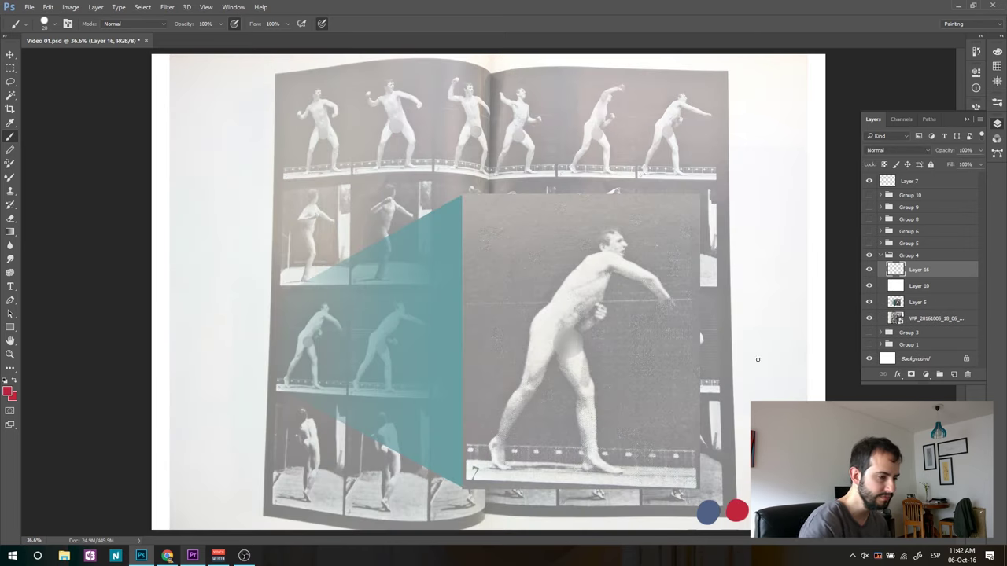
pyautogui.moveTo(494, 445)
pyautogui.mouseDown()
pyautogui.moveTo(515, 382)
pyautogui.moveTo(650, 271)
pyautogui.mouseUp()
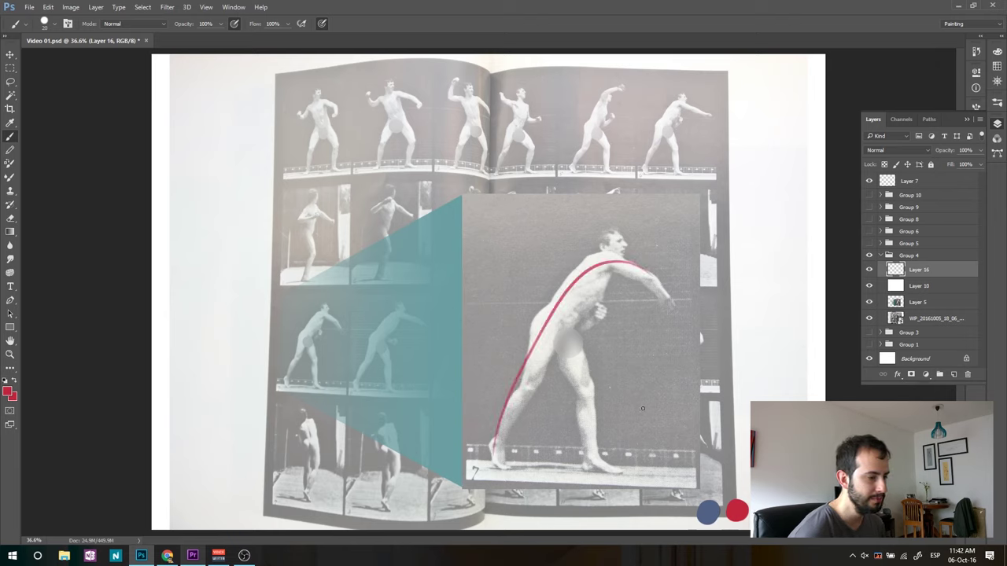
pyautogui.keyDown('alt'); pyautogui.click(708, 512); pyautogui.keyUp('alt')
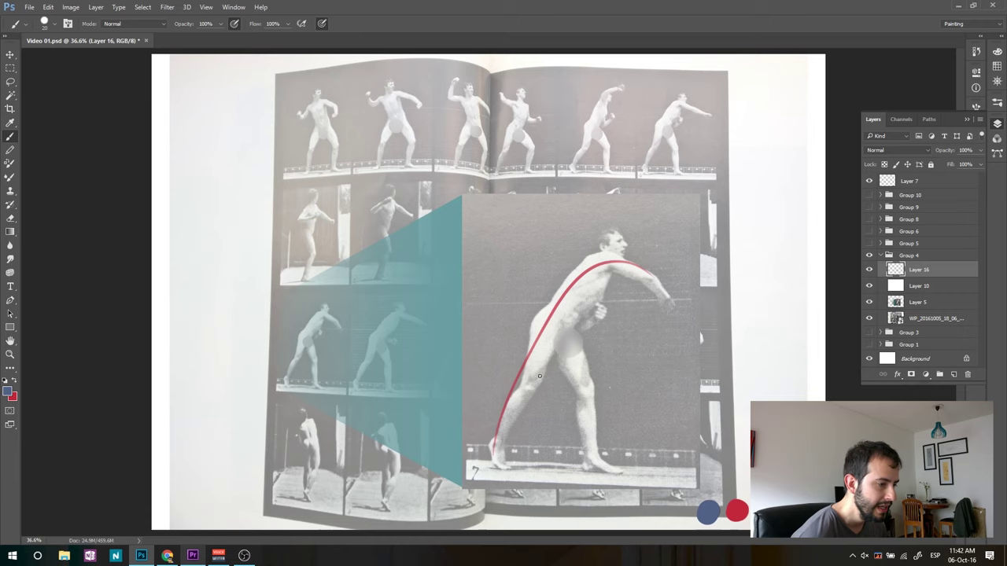
pyautogui.moveTo(655, 277)
pyautogui.mouseDown()
pyautogui.moveTo(589, 250)
pyautogui.moveTo(595, 245)
pyautogui.moveTo(492, 455)
pyautogui.mouseUp()
pyautogui.moveTo(555, 321)
pyautogui.mouseDown()
pyautogui.moveTo(593, 324)
pyautogui.moveTo(508, 438)
pyautogui.moveTo(669, 271)
pyautogui.moveTo(666, 281)
pyautogui.moveTo(565, 263)
pyautogui.mouseUp()
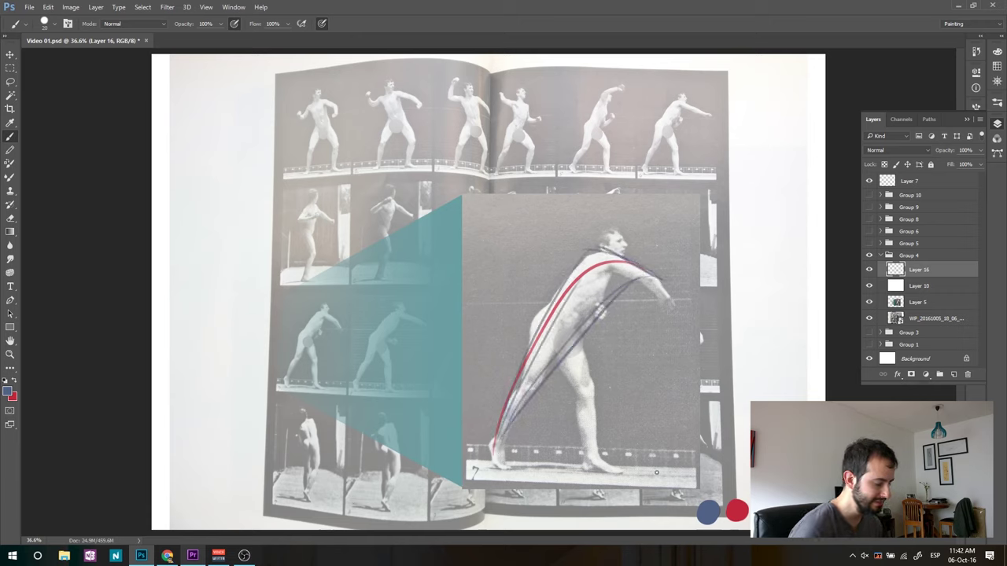
# Sketch the thrower's head, drooping throwing arm and shoulder line in near-black over the colored guides.
pyautogui.keyDown('alt'); pyautogui.click(729, 494); pyautogui.keyUp('alt')
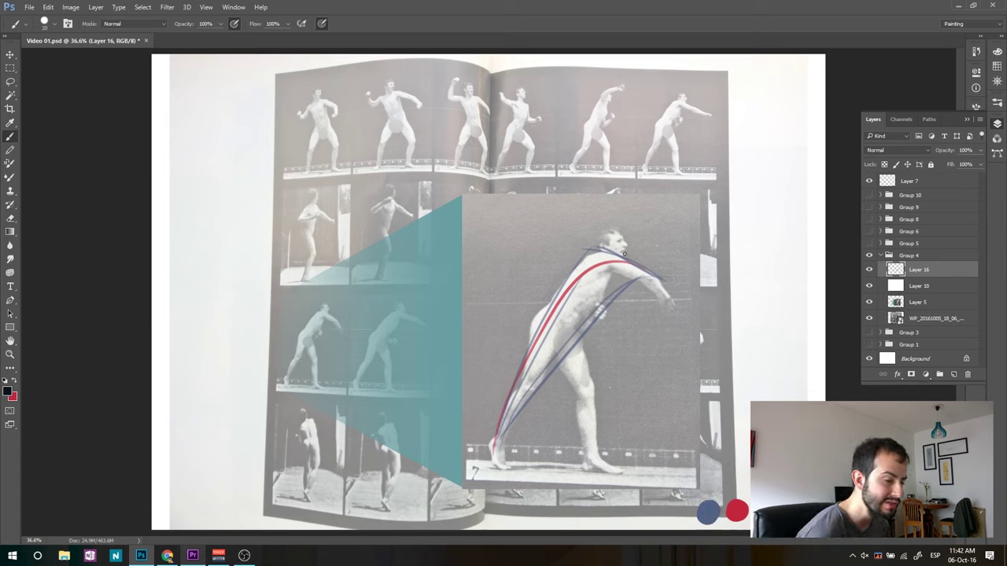
pyautogui.moveTo(620, 232)
pyautogui.mouseDown()
pyautogui.moveTo(605, 250)
pyautogui.moveTo(635, 245)
pyautogui.moveTo(647, 318)
pyautogui.mouseUp()
pyautogui.moveTo(618, 267); pyautogui.dragTo(653, 313)
pyautogui.moveTo(574, 268); pyautogui.dragTo(657, 301)
pyautogui.moveTo(590, 266); pyautogui.dragTo(546, 300)
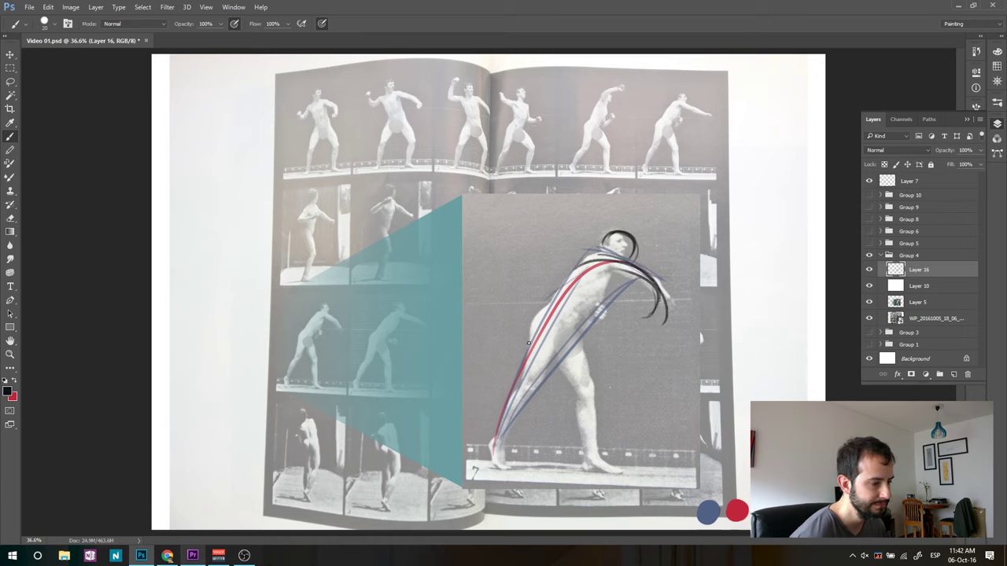
# Sketch the thrower's back contour and the forward leg with its knee and foot, starting at the pelvis.
pyautogui.moveTo(599, 255)
pyautogui.mouseDown()
pyautogui.moveTo(527, 330)
pyautogui.moveTo(521, 385)
pyautogui.mouseUp()
pyautogui.moveTo(542, 327)
pyautogui.mouseDown()
pyautogui.moveTo(455, 450)
pyautogui.moveTo(456, 464)
pyautogui.moveTo(554, 343)
pyautogui.moveTo(579, 334)
pyautogui.moveTo(634, 456)
pyautogui.mouseUp()
pyautogui.moveTo(625, 410)
pyautogui.mouseDown()
pyautogui.moveTo(639, 468)
pyautogui.moveTo(659, 471)
pyautogui.mouseUp()
pyautogui.moveTo(620, 412); pyautogui.dragTo(639, 471)
pyautogui.moveTo(618, 390)
pyautogui.mouseDown()
pyautogui.moveTo(637, 469)
pyautogui.moveTo(595, 373)
pyautogui.moveTo(565, 345)
pyautogui.mouseUp()
pyautogui.moveTo(568, 346)
pyautogui.mouseDown()
pyautogui.moveTo(612, 385)
pyautogui.moveTo(568, 337)
pyautogui.moveTo(617, 277)
pyautogui.moveTo(569, 333)
pyautogui.mouseUp()
# Sketch the rear leg stretched further back than the photo, the torso front, the trailing arm and the head details.
pyautogui.moveTo(560, 293)
pyautogui.mouseDown()
pyautogui.moveTo(532, 373)
pyautogui.moveTo(510, 379)
pyautogui.mouseUp()
pyautogui.moveTo(540, 332)
pyautogui.mouseDown()
pyautogui.moveTo(513, 387)
pyautogui.moveTo(454, 426)
pyautogui.mouseUp()
pyautogui.moveTo(546, 373); pyautogui.dragTo(456, 436)
pyautogui.moveTo(518, 392); pyautogui.dragTo(574, 337)
pyautogui.moveTo(611, 263)
pyautogui.mouseDown()
pyautogui.moveTo(659, 303)
pyautogui.moveTo(657, 318)
pyautogui.moveTo(601, 330)
pyautogui.mouseUp()
pyautogui.moveTo(623, 263)
pyautogui.mouseDown()
pyautogui.moveTo(564, 265)
pyautogui.moveTo(510, 292)
pyautogui.moveTo(630, 264)
pyautogui.mouseUp()
pyautogui.moveTo(545, 274); pyautogui.dragTo(653, 277)
pyautogui.moveTo(631, 239)
pyautogui.mouseDown()
pyautogui.moveTo(621, 264)
pyautogui.moveTo(611, 241)
pyautogui.mouseUp()
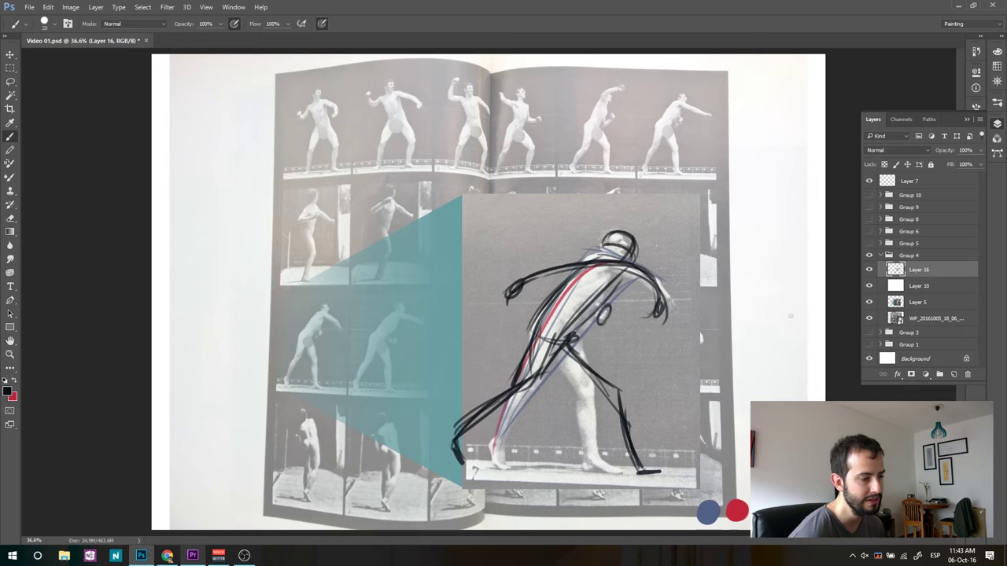
# Hide both photo layers of Group 4, redraw the rear leg with a longer, lower sweep, and reinforce the front thigh.
pyautogui.click(869, 318)
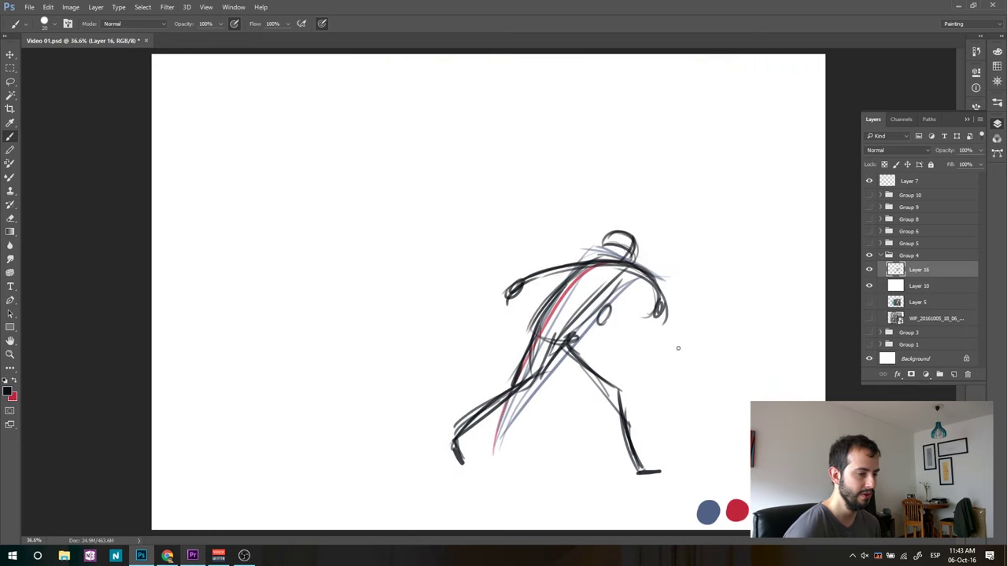
pyautogui.moveTo(571, 346); pyautogui.dragTo(425, 467)
pyautogui.moveTo(511, 386); pyautogui.dragTo(425, 449)
pyautogui.moveTo(565, 345); pyautogui.dragTo(448, 414)
pyautogui.moveTo(557, 292)
pyautogui.mouseDown()
pyautogui.moveTo(472, 396)
pyautogui.moveTo(483, 396)
pyautogui.mouseUp()
pyautogui.moveTo(557, 357); pyautogui.dragTo(618, 392)
pyautogui.moveTo(564, 358); pyautogui.dragTo(618, 400)
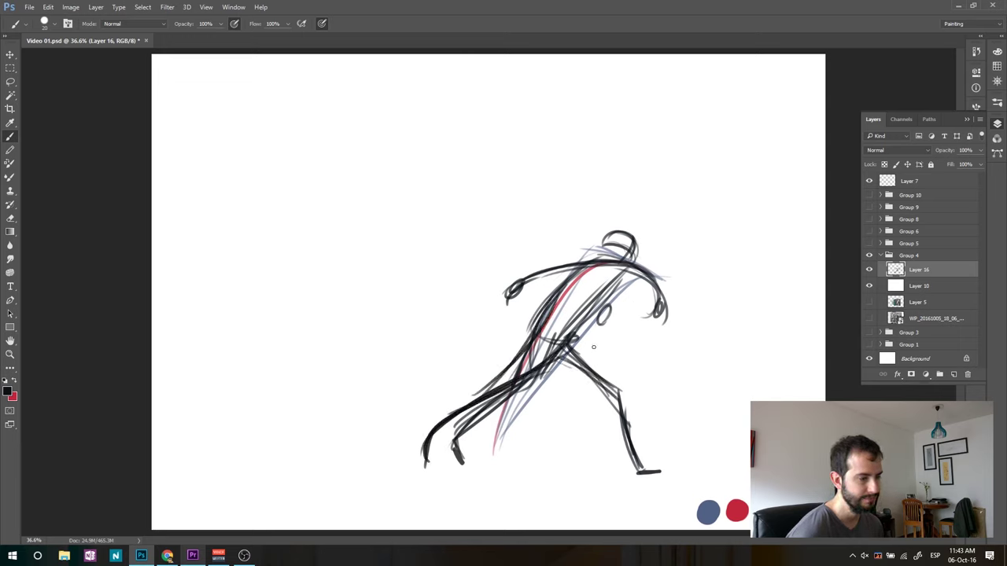
# Darken the torso and throwing arm lines, try a long arc over the head, and undo that arc.
pyautogui.moveTo(526, 373); pyautogui.dragTo(555, 333)
pyautogui.moveTo(544, 356)
pyautogui.mouseDown()
pyautogui.moveTo(571, 315)
pyautogui.moveTo(634, 272)
pyautogui.mouseUp()
pyautogui.moveTo(587, 302)
pyautogui.mouseDown()
pyautogui.moveTo(639, 263)
pyautogui.moveTo(537, 326)
pyautogui.mouseUp()
pyautogui.moveTo(595, 264); pyautogui.dragTo(529, 340)
pyautogui.moveTo(639, 272)
pyautogui.mouseDown()
pyautogui.moveTo(645, 325)
pyautogui.moveTo(632, 329)
pyautogui.moveTo(661, 283)
pyautogui.moveTo(563, 260)
pyautogui.moveTo(813, 225)
pyautogui.mouseUp()
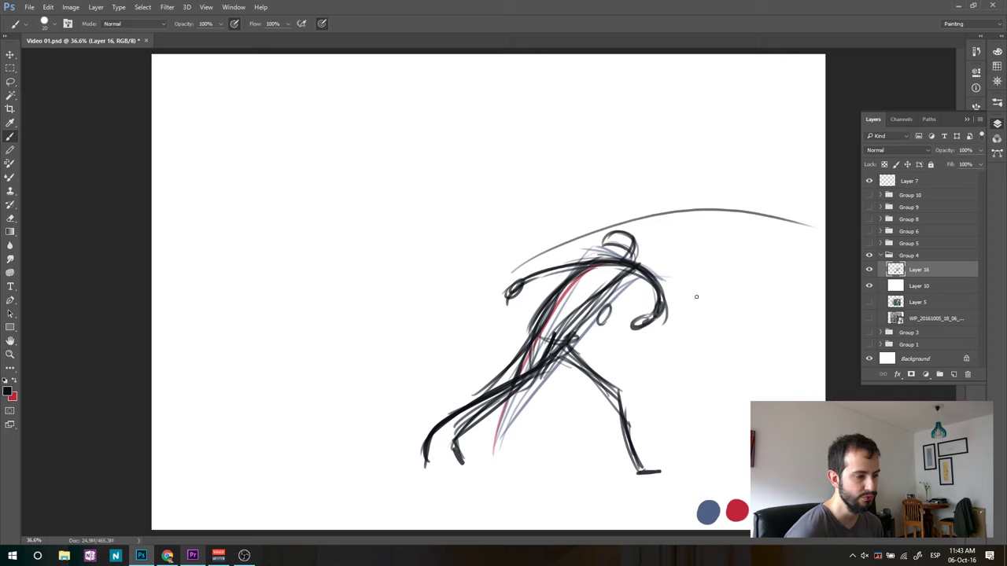
pyautogui.hotkey('ctrl', 'z')
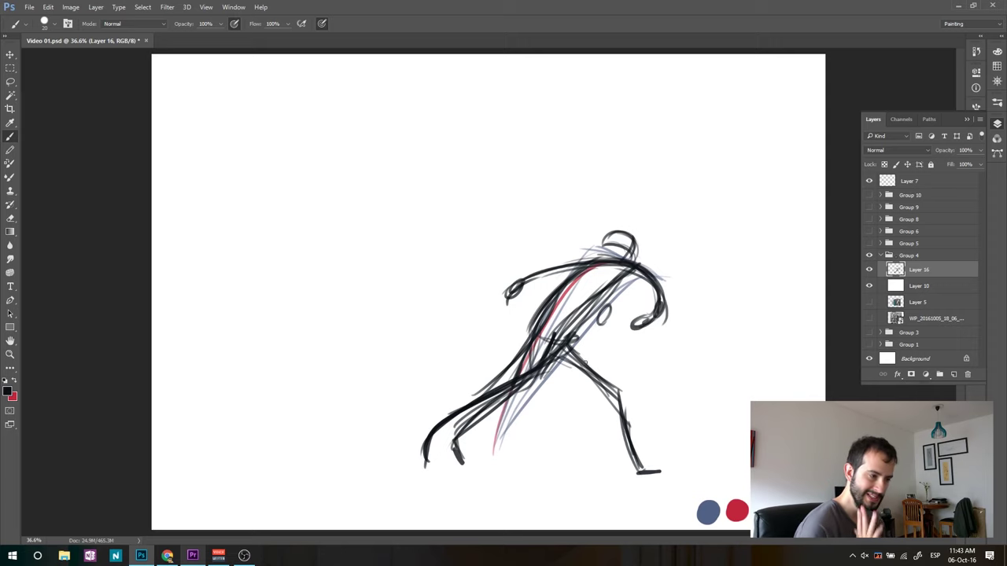
# Erase the old rear lower leg and foot, and switch the visible reference from Group 4 to Group 5.
pyautogui.press('e')
pyautogui.moveTo(465, 448)
pyautogui.mouseDown()
pyautogui.moveTo(452, 448)
pyautogui.moveTo(461, 429)
pyautogui.moveTo(505, 402)
pyautogui.mouseUp()
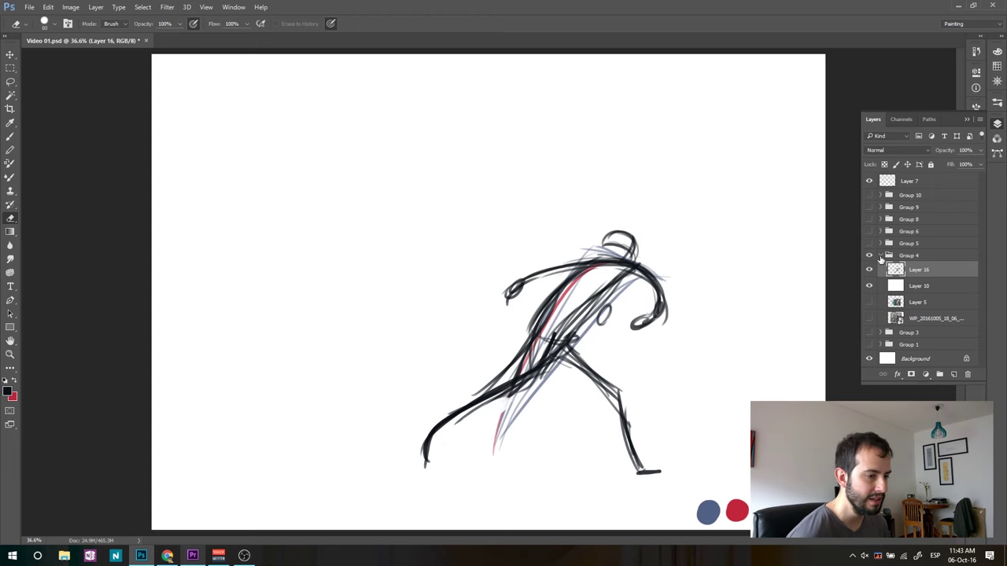
pyautogui.click(880, 257)
pyautogui.click(870, 255)
pyautogui.click(870, 243)
pyautogui.click(880, 243)
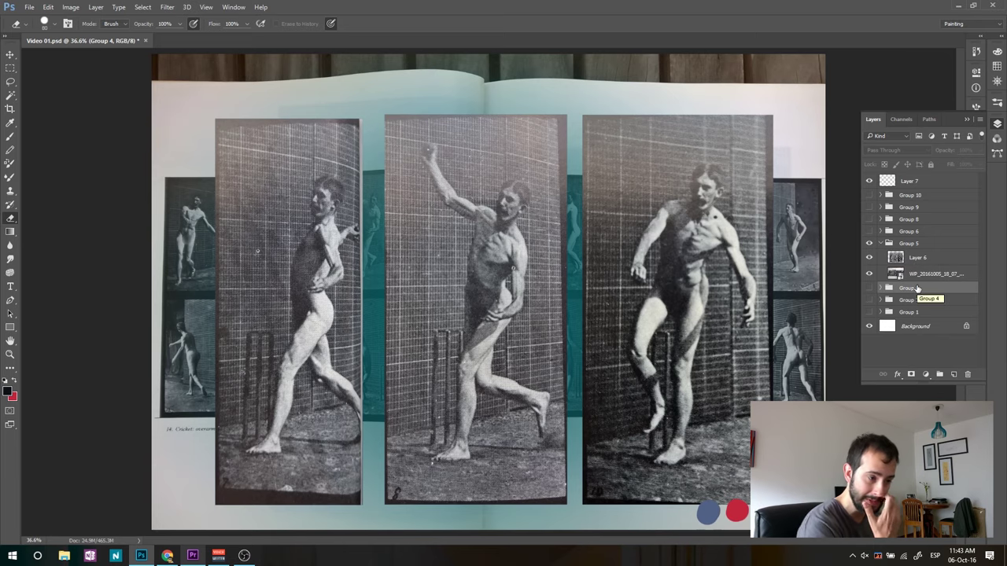
# Hide Layer 6, flip the book-spread photo in Group 5 horizontally, and show Layer 6 again.
pyautogui.click(869, 258)
pyautogui.click(931, 279)
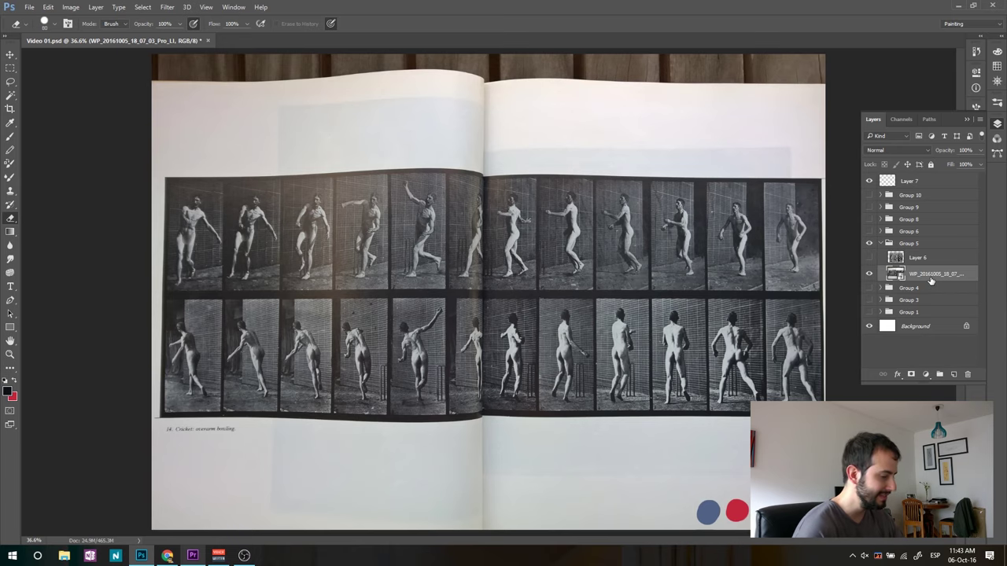
pyautogui.hotkey('ctrl', 't')
pyautogui.rightClick(724, 323)
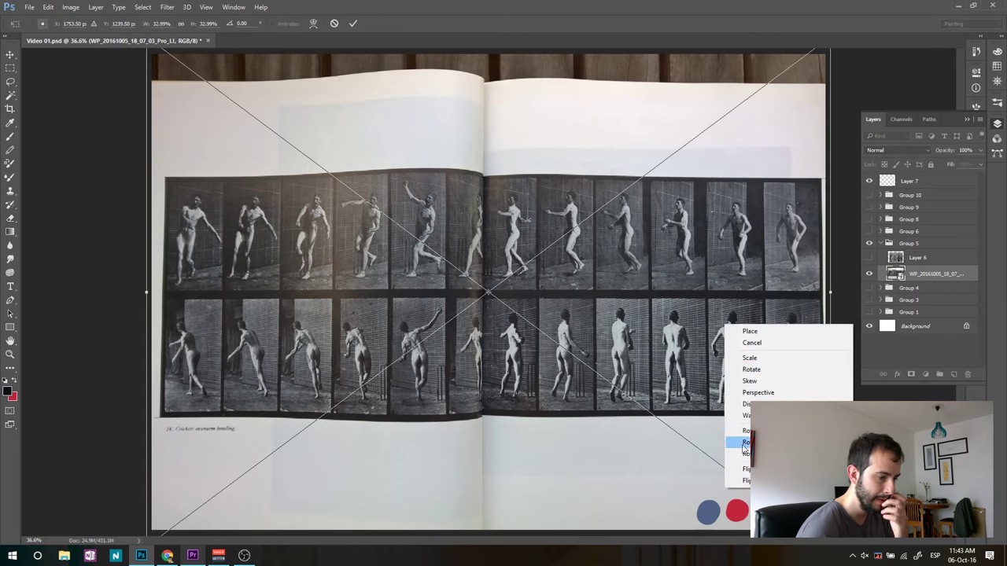
pyautogui.click(742, 468)
pyautogui.press('Return')
pyautogui.press('e')
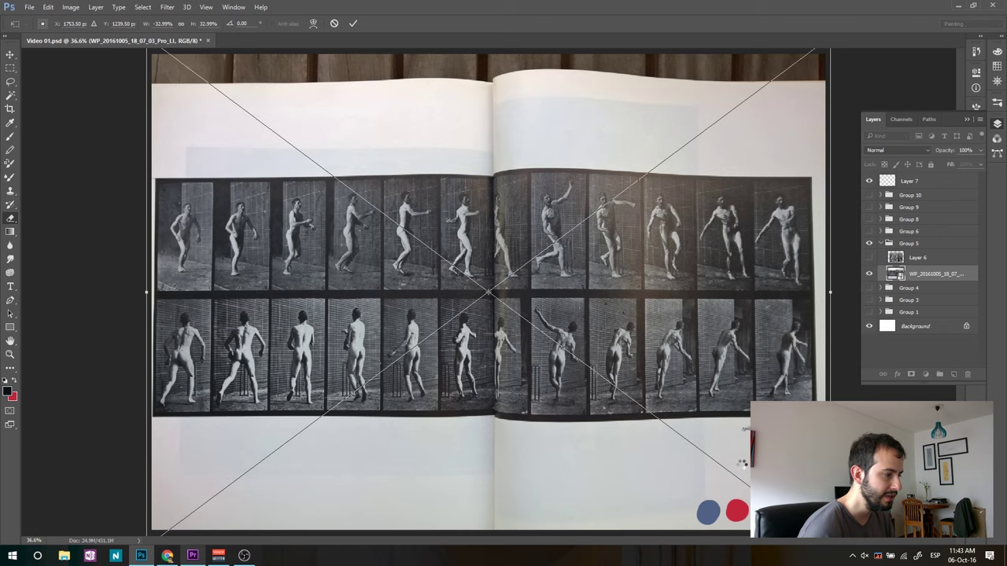
pyautogui.click(907, 258)
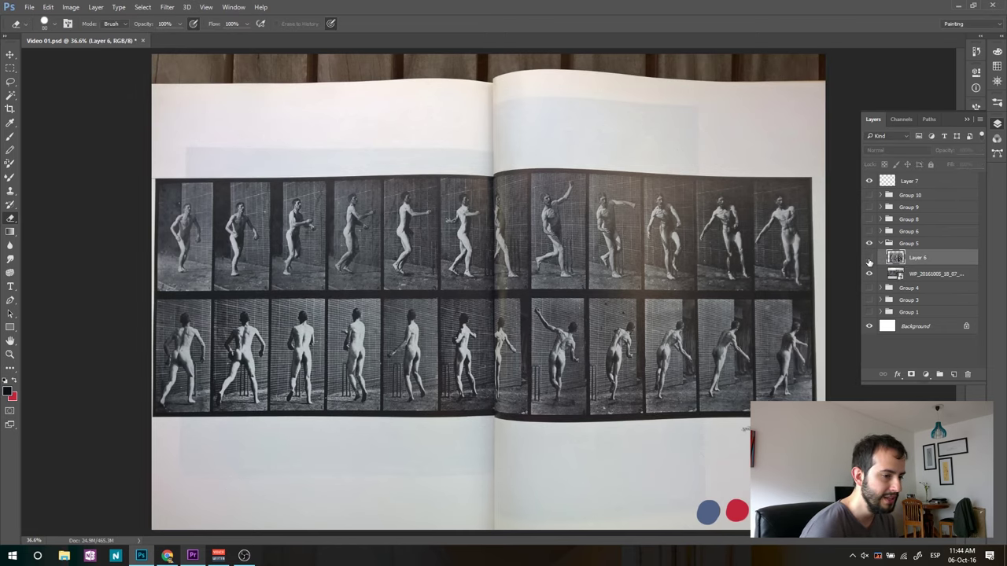
pyautogui.click(870, 258)
# Flip the three enlarged photos on Layer 6 horizontally.
pyautogui.hotkey('ctrl', 't')
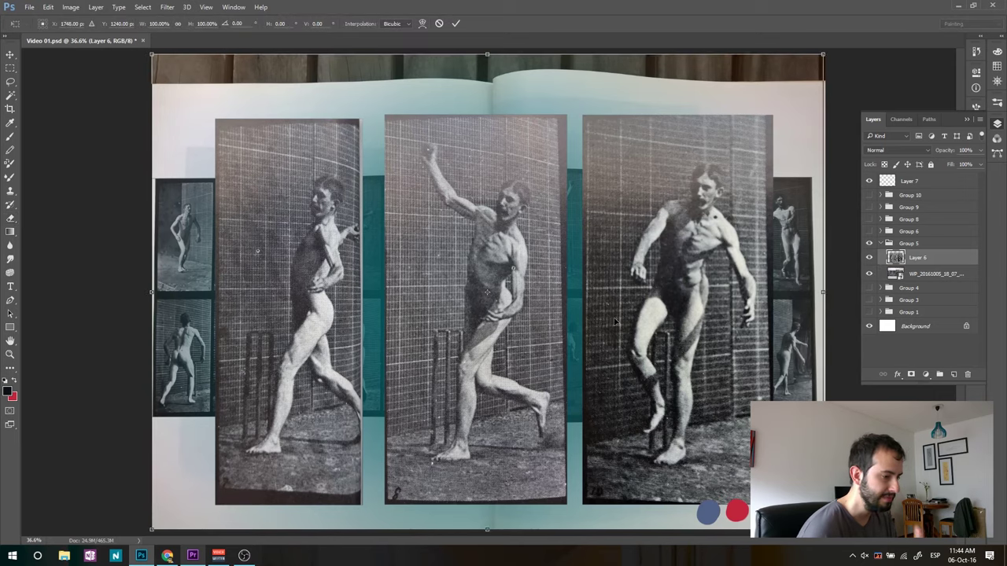
pyautogui.rightClick(616, 321)
pyautogui.click(652, 475)
pyautogui.press('Return')
pyautogui.press('e')
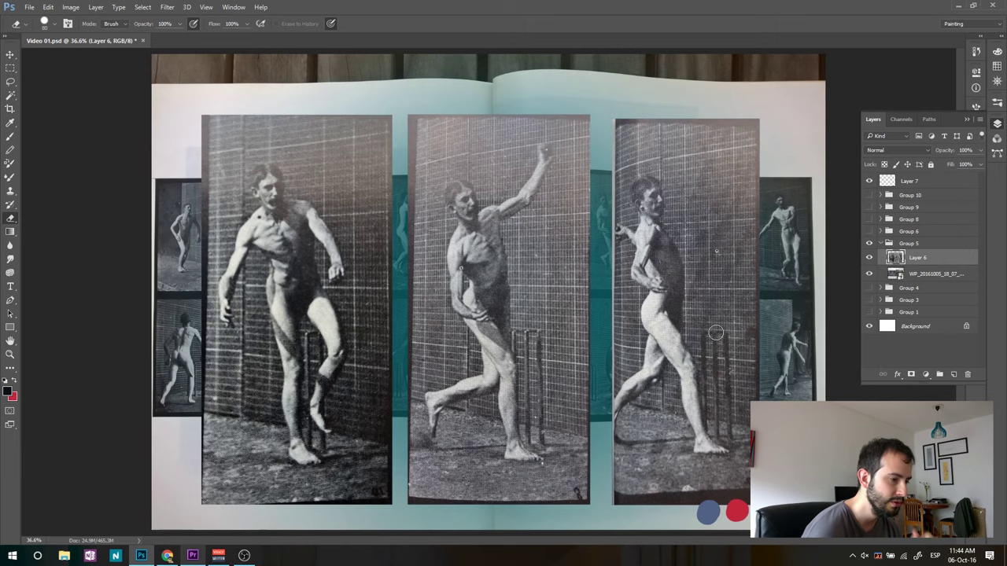
# Flip Layer 6 horizontally once more to restore its original orientation.
pyautogui.hotkey('ctrl', 't')
pyautogui.rightClick(674, 322)
pyautogui.click(709, 476)
pyautogui.press('Return')
pyautogui.press('e')
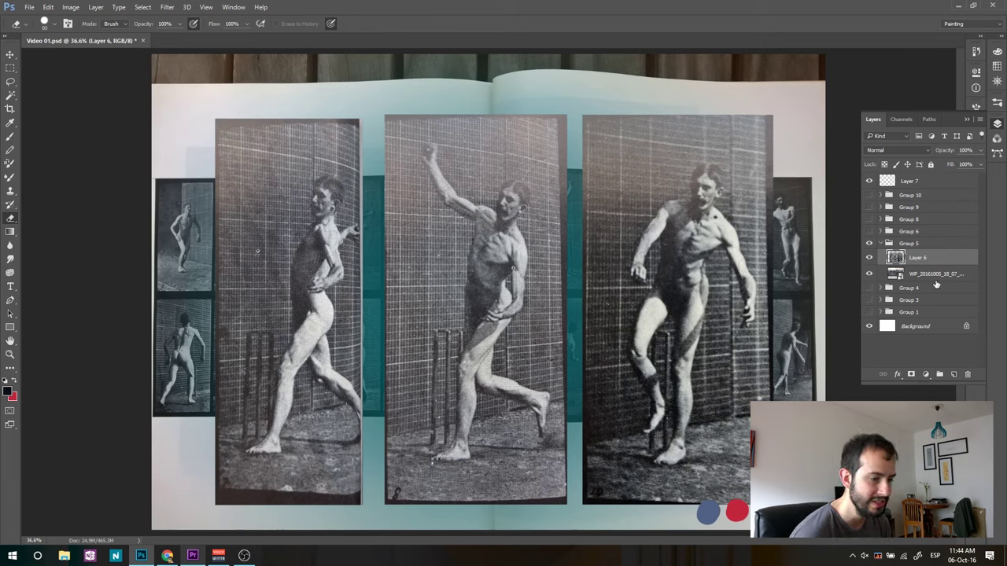
# Add a layer above Layer 6, set its opacity to 37%, and fill it with white (ffffff).
pyautogui.click(954, 375)
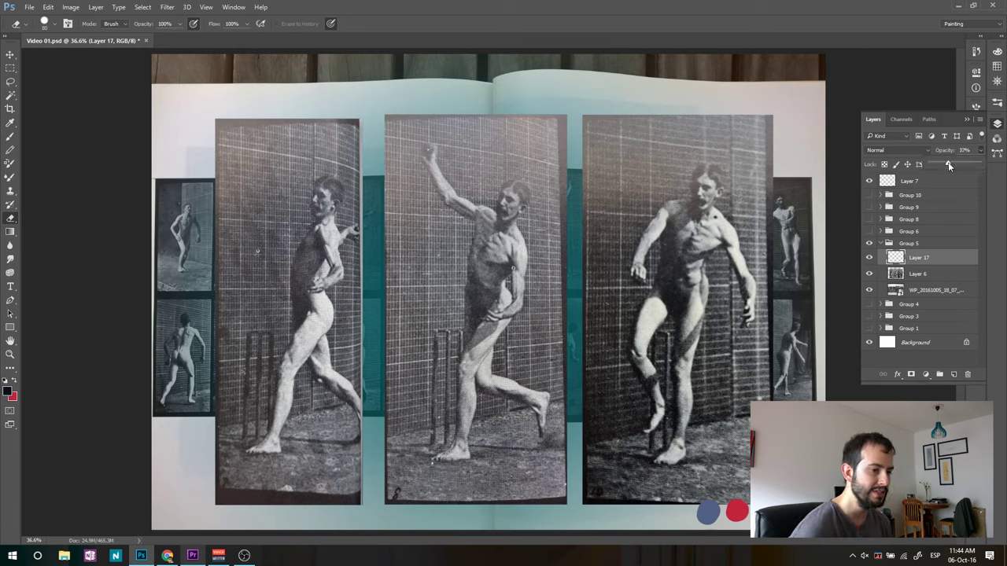
pyautogui.press('x')
pyautogui.click(7, 391)
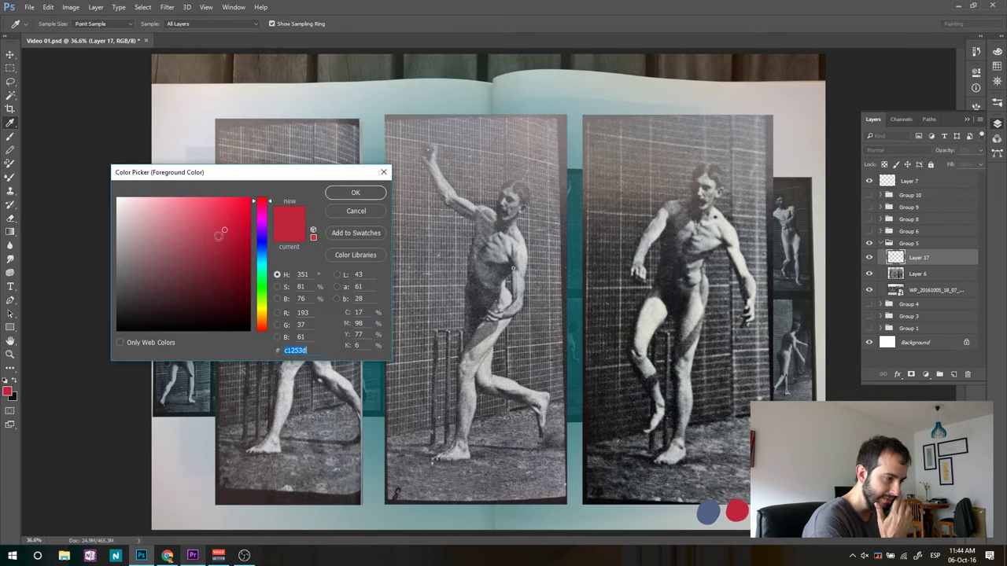
pyautogui.moveTo(197, 236); pyautogui.dragTo(87, 160)
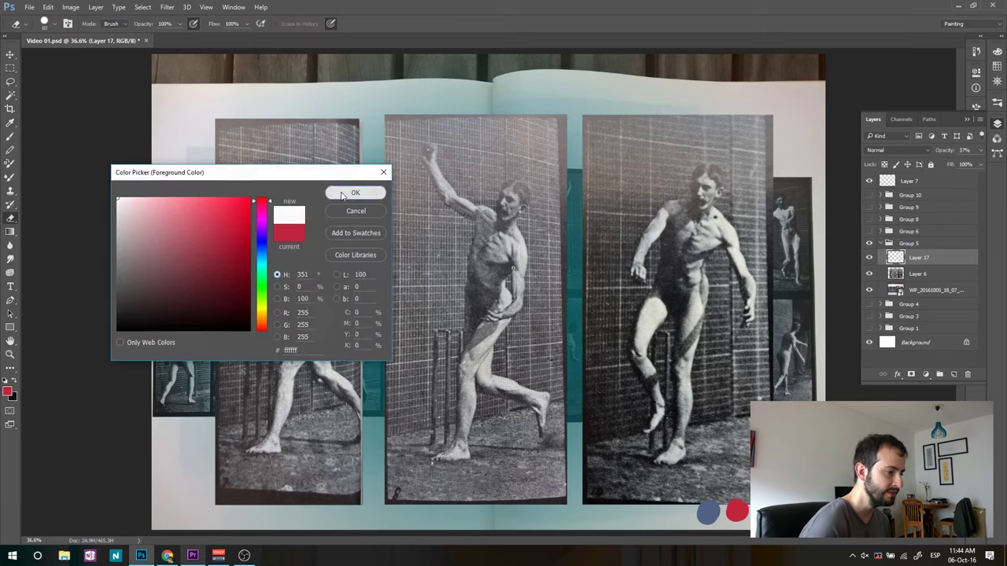
pyautogui.click(355, 193)
pyautogui.press('g')
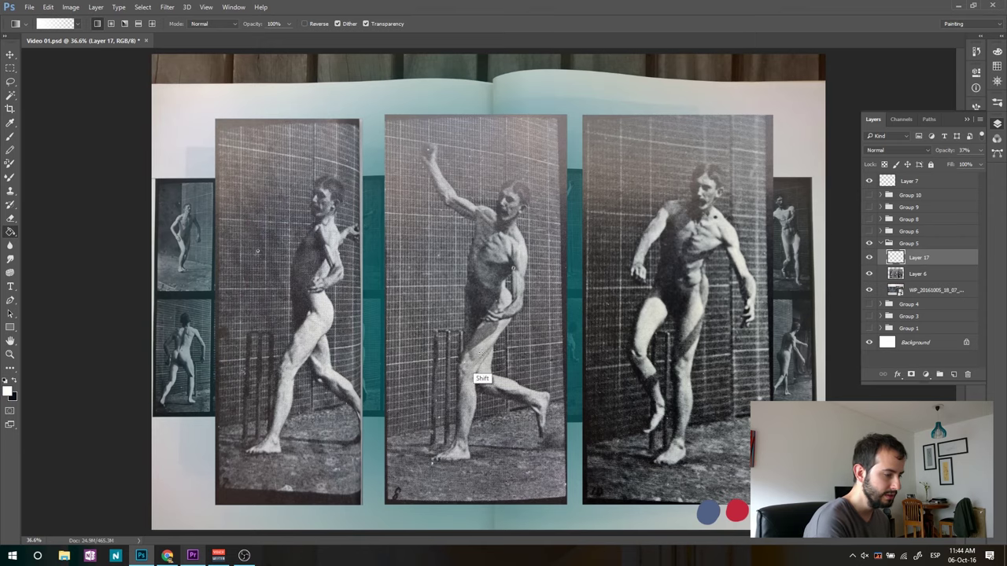
pyautogui.hotkey('shift', 'g')
pyautogui.click(488, 363)
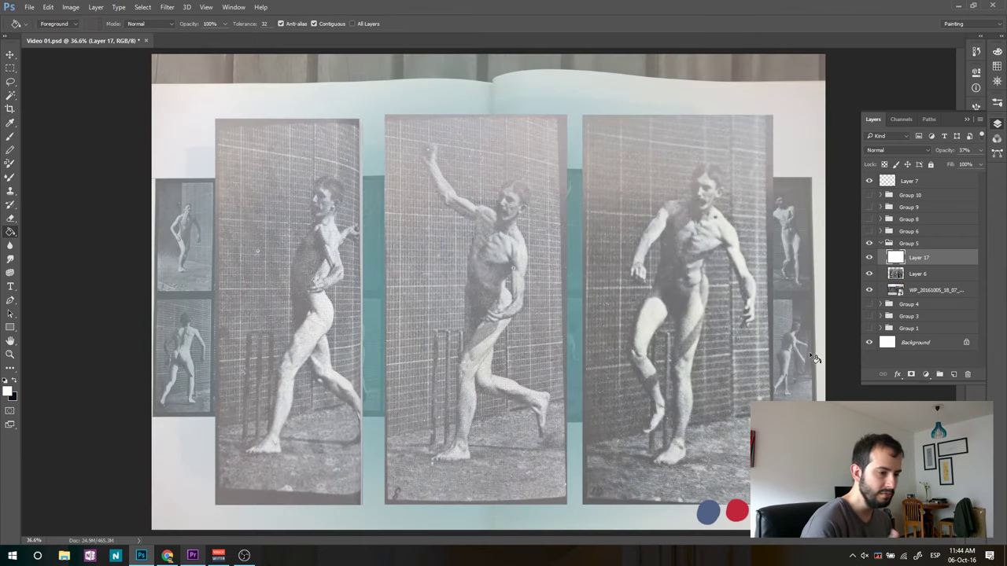
# Add a drawing layer on top and draw a red line of action with blue flanking curves over the first bowler.
pyautogui.click(953, 375)
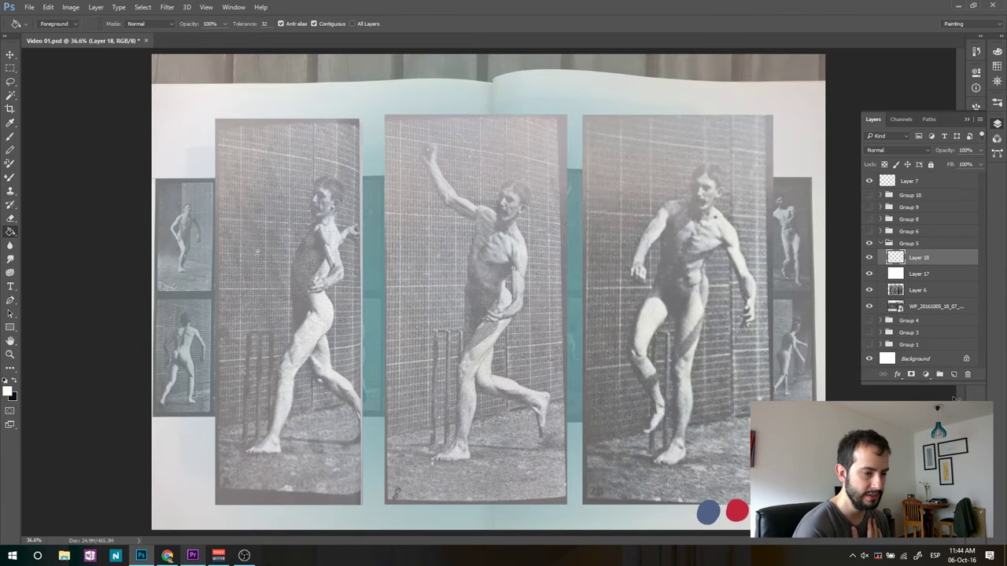
pyautogui.press('b')
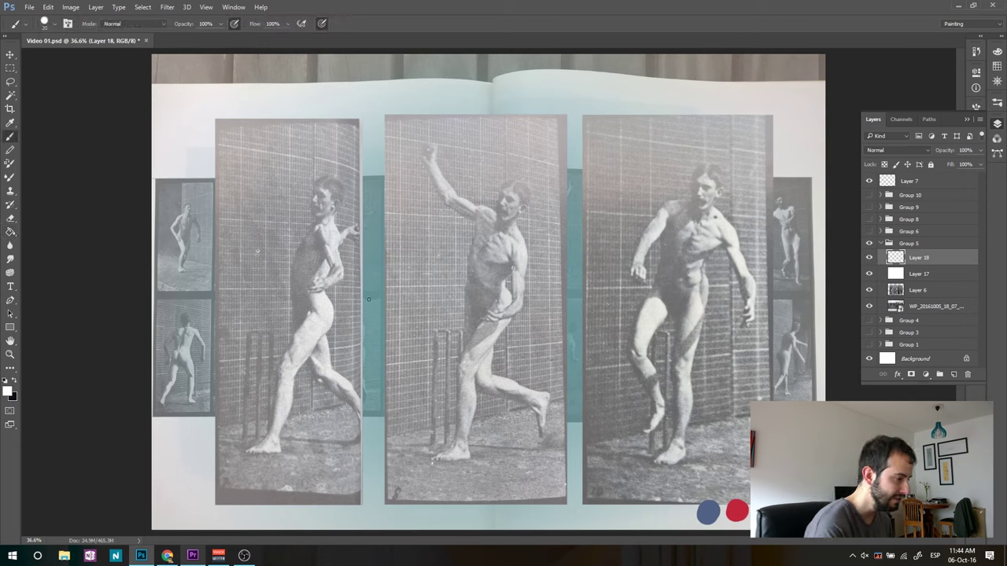
pyautogui.press('x')
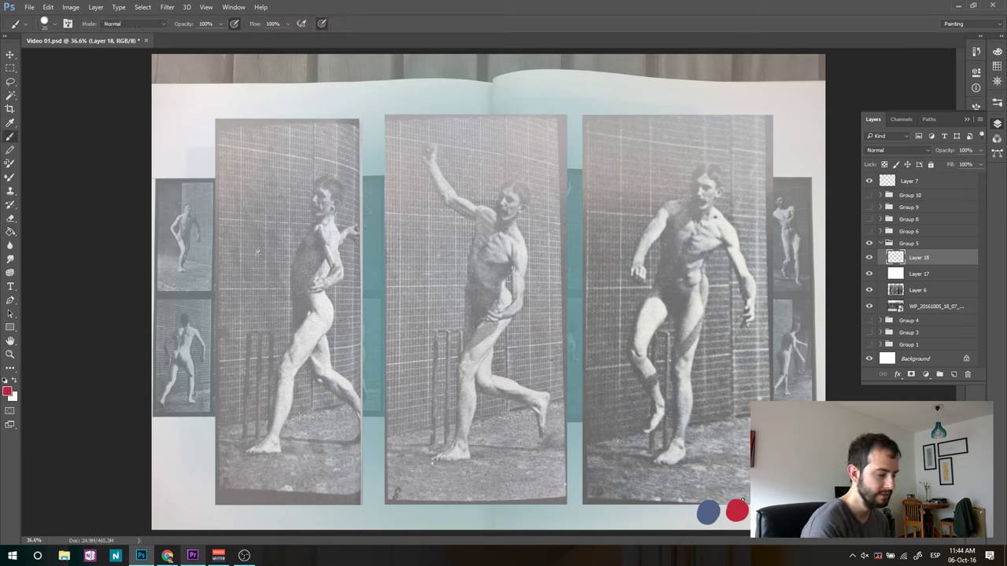
pyautogui.moveTo(358, 428); pyautogui.dragTo(354, 226)
pyautogui.keyDown('alt'); pyautogui.click(708, 512); pyautogui.keyUp('alt')
pyautogui.moveTo(287, 421)
pyautogui.mouseDown()
pyautogui.moveTo(360, 228)
pyautogui.moveTo(290, 422)
pyautogui.moveTo(299, 250)
pyautogui.mouseUp()
pyautogui.moveTo(364, 421); pyautogui.dragTo(376, 212)
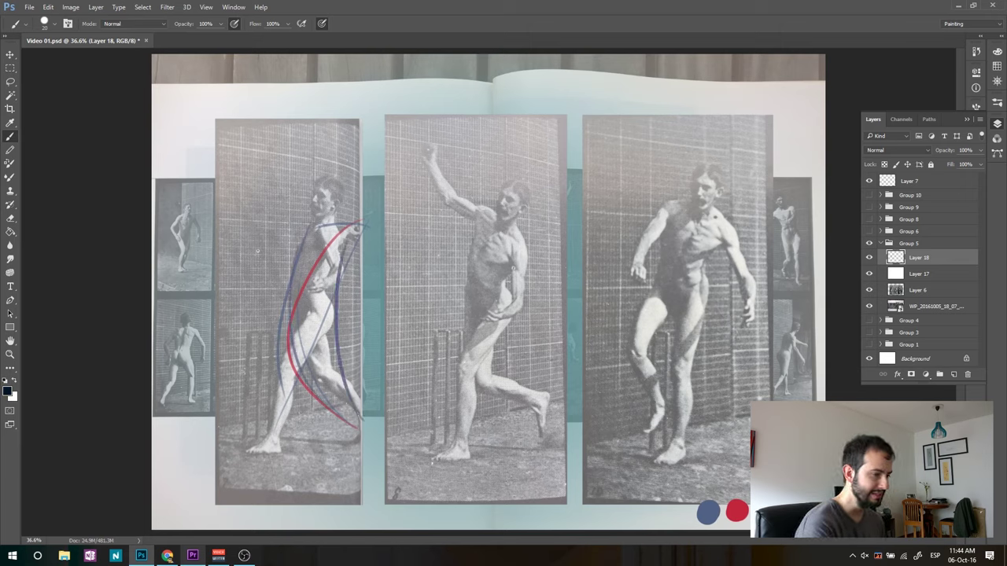
# Sketch the bowler's shoulders, torso and trailing leg in near-black, with the front leg striding further forward than in the photo.
pyautogui.moveTo(329, 244)
pyautogui.mouseDown()
pyautogui.moveTo(336, 234)
pyautogui.moveTo(384, 241)
pyautogui.moveTo(301, 236)
pyautogui.moveTo(309, 249)
pyautogui.moveTo(270, 277)
pyautogui.moveTo(326, 285)
pyautogui.moveTo(293, 304)
pyautogui.moveTo(281, 298)
pyautogui.moveTo(282, 343)
pyautogui.mouseUp()
pyautogui.moveTo(286, 286)
pyautogui.mouseDown()
pyautogui.moveTo(317, 355)
pyautogui.moveTo(386, 441)
pyautogui.moveTo(376, 420)
pyautogui.moveTo(288, 355)
pyautogui.mouseUp()
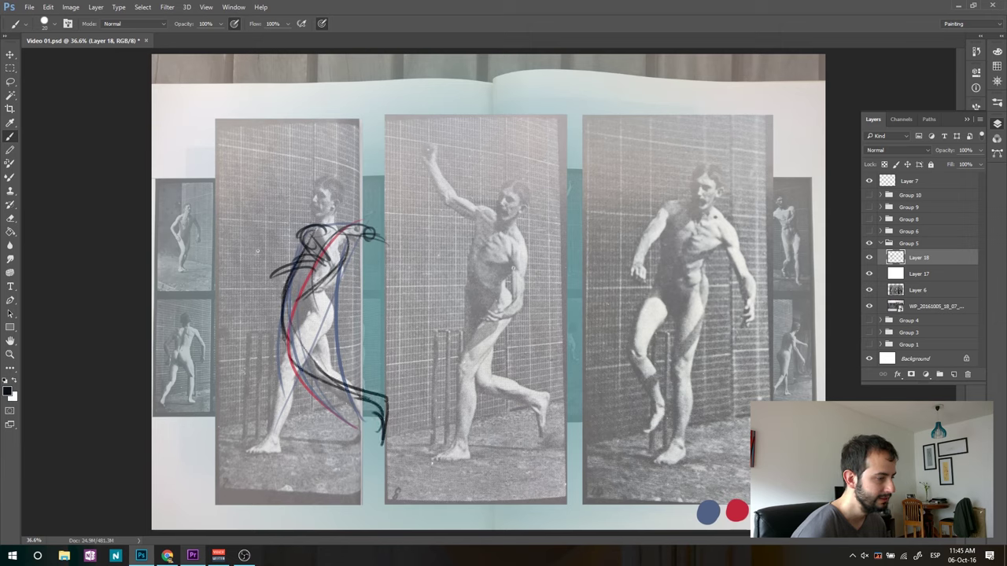
pyautogui.moveTo(322, 301)
pyautogui.mouseDown()
pyautogui.moveTo(239, 386)
pyautogui.moveTo(233, 415)
pyautogui.moveTo(201, 451)
pyautogui.moveTo(227, 441)
pyautogui.moveTo(267, 354)
pyautogui.moveTo(324, 311)
pyautogui.mouseUp()
pyautogui.moveTo(256, 367)
pyautogui.mouseDown()
pyautogui.moveTo(317, 317)
pyautogui.moveTo(331, 320)
pyautogui.moveTo(319, 302)
pyautogui.moveTo(329, 275)
pyautogui.mouseUp()
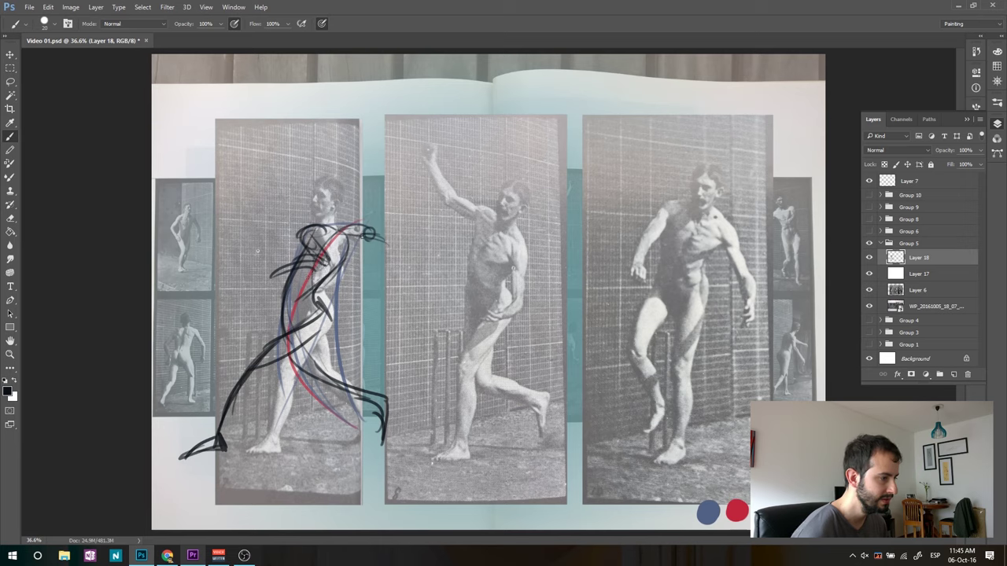
# Sketch the bowler's arm extended far behind the shoulder with its hand, and add the head.
pyautogui.moveTo(335, 261)
pyautogui.mouseDown()
pyautogui.moveTo(358, 234)
pyautogui.moveTo(397, 235)
pyautogui.mouseUp()
pyautogui.moveTo(320, 224)
pyautogui.mouseDown()
pyautogui.moveTo(409, 253)
pyautogui.moveTo(315, 225)
pyautogui.mouseUp()
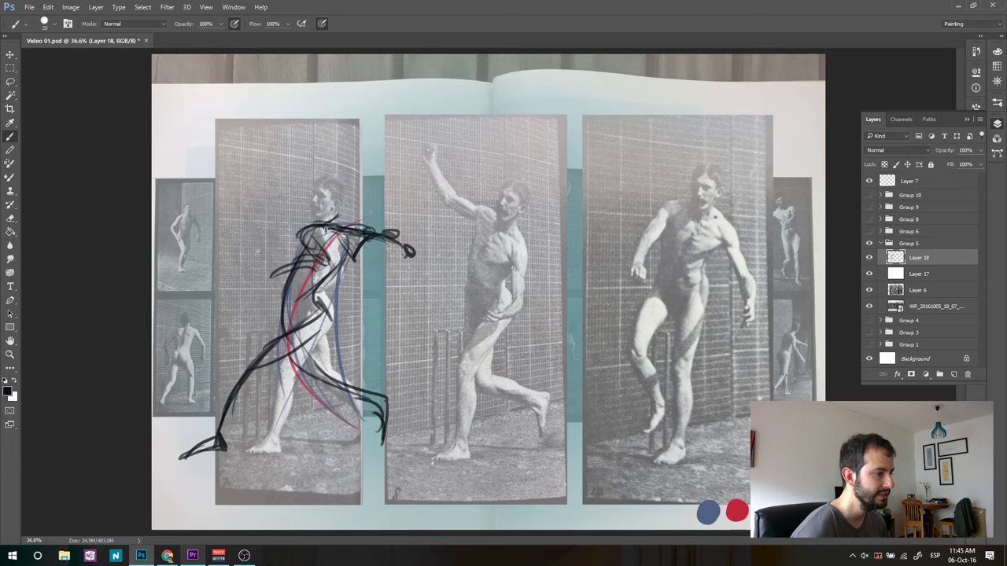
pyautogui.moveTo(345, 189)
pyautogui.mouseDown()
pyautogui.moveTo(322, 221)
pyautogui.moveTo(330, 198)
pyautogui.moveTo(354, 207)
pyautogui.moveTo(359, 189)
pyautogui.mouseUp()
# Hide Layer 6 and the book-spread photo, darken the bent front arm, and redraw the rear arm curving downward.
pyautogui.click(870, 290)
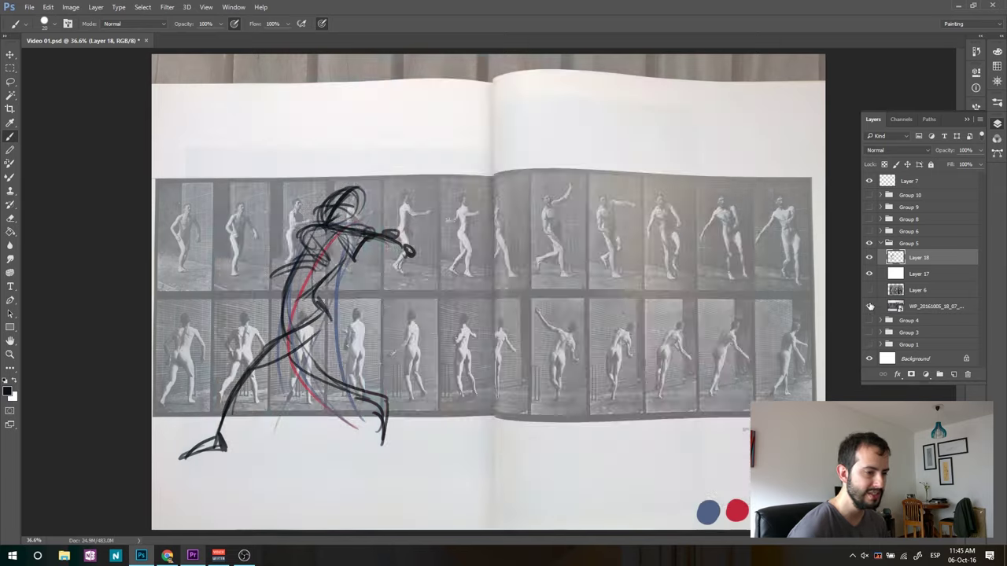
pyautogui.click(869, 306)
pyautogui.moveTo(322, 234)
pyautogui.mouseDown()
pyautogui.moveTo(397, 244)
pyautogui.moveTo(303, 236)
pyautogui.moveTo(309, 242)
pyautogui.moveTo(266, 281)
pyautogui.moveTo(258, 273)
pyautogui.mouseUp()
pyautogui.moveTo(407, 269)
pyautogui.mouseDown()
pyautogui.moveTo(403, 280)
pyautogui.moveTo(373, 238)
pyautogui.moveTo(401, 260)
pyautogui.mouseUp()
pyautogui.moveTo(380, 244); pyautogui.dragTo(417, 283)
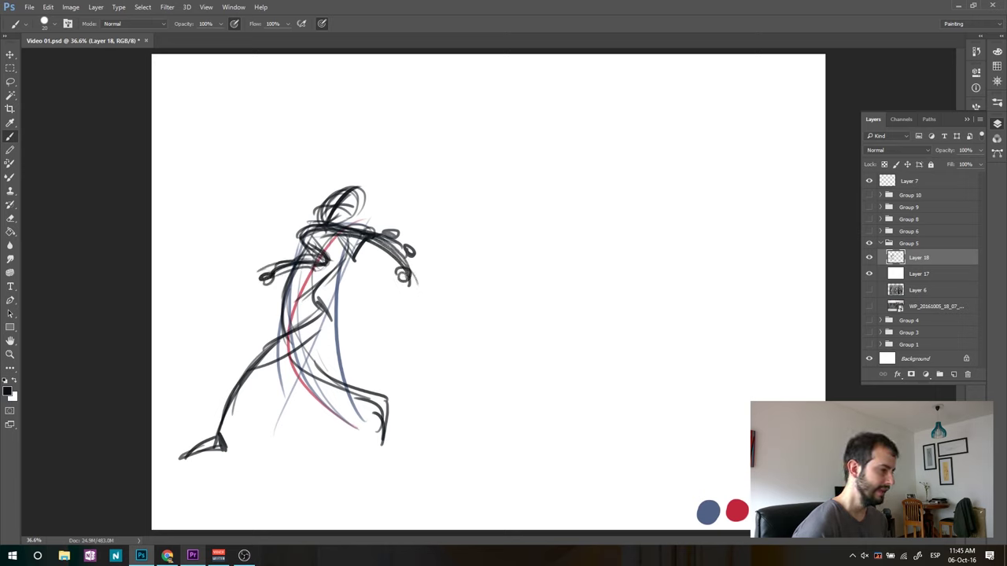
# Erase the first bowler's bent front arm and redraw it reaching straight forward at shoulder height, restating the shoulder line and rear arm.
pyautogui.press('e')
pyautogui.moveTo(259, 272)
pyautogui.mouseDown()
pyautogui.moveTo(271, 284)
pyautogui.moveTo(319, 260)
pyautogui.moveTo(311, 244)
pyautogui.mouseUp()
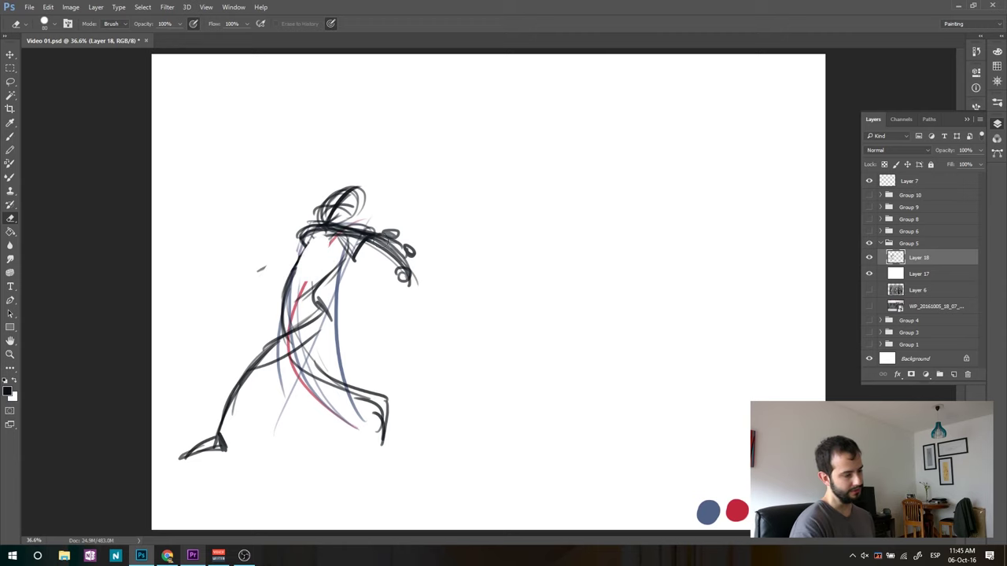
pyautogui.press('b')
pyautogui.moveTo(303, 236)
pyautogui.mouseDown()
pyautogui.moveTo(324, 222)
pyautogui.moveTo(343, 259)
pyautogui.moveTo(290, 251)
pyautogui.moveTo(262, 264)
pyautogui.moveTo(338, 236)
pyautogui.mouseUp()
pyautogui.moveTo(324, 255); pyautogui.dragTo(243, 228)
pyautogui.moveTo(321, 245)
pyautogui.mouseDown()
pyautogui.moveTo(306, 235)
pyautogui.moveTo(315, 318)
pyautogui.moveTo(368, 231)
pyautogui.moveTo(418, 272)
pyautogui.mouseUp()
# Clean up the first bowler's rear arm and torso, redraw the chest and waist with darker contours, and darken the rear fist.
pyautogui.press('e')
pyautogui.moveTo(399, 229)
pyautogui.mouseDown()
pyautogui.moveTo(413, 260)
pyautogui.moveTo(386, 236)
pyautogui.moveTo(405, 248)
pyautogui.moveTo(318, 314)
pyautogui.mouseUp()
pyautogui.press('b')
pyautogui.moveTo(332, 260); pyautogui.dragTo(307, 304)
pyautogui.press('e')
pyautogui.moveTo(260, 266)
pyautogui.mouseDown()
pyautogui.moveTo(285, 251)
pyautogui.moveTo(229, 283)
pyautogui.moveTo(221, 397)
pyautogui.moveTo(230, 398)
pyautogui.moveTo(294, 263)
pyautogui.moveTo(280, 318)
pyautogui.mouseUp()
pyautogui.press('b')
pyautogui.moveTo(302, 256)
pyautogui.mouseDown()
pyautogui.moveTo(273, 343)
pyautogui.moveTo(288, 302)
pyautogui.moveTo(281, 331)
pyautogui.mouseUp()
pyautogui.moveTo(314, 245); pyautogui.dragTo(285, 293)
pyautogui.moveTo(305, 247); pyautogui.dragTo(293, 331)
pyautogui.moveTo(298, 273)
pyautogui.mouseDown()
pyautogui.moveTo(296, 324)
pyautogui.moveTo(283, 335)
pyautogui.moveTo(338, 229)
pyautogui.mouseUp()
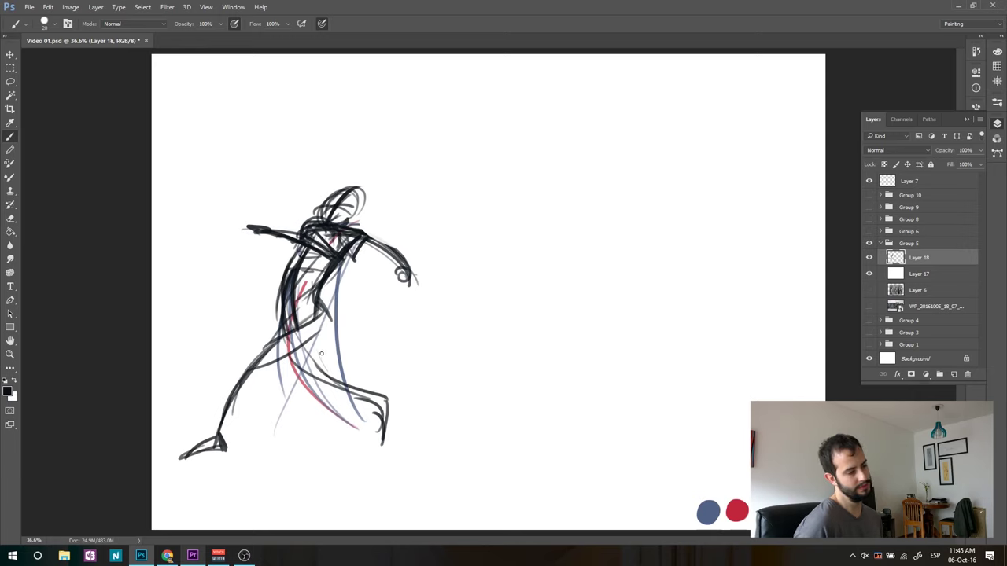
pyautogui.moveTo(399, 282); pyautogui.dragTo(406, 268)
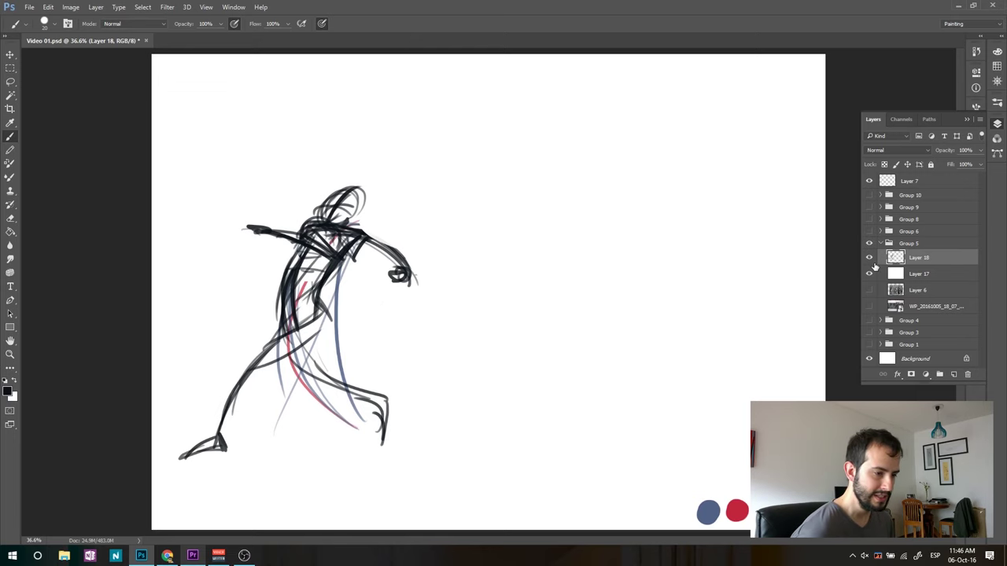
# Hide Layer 18, show the Layer 6 photos, and add a new drawing layer directly above Layer 17.
pyautogui.click(870, 261)
pyautogui.click(870, 290)
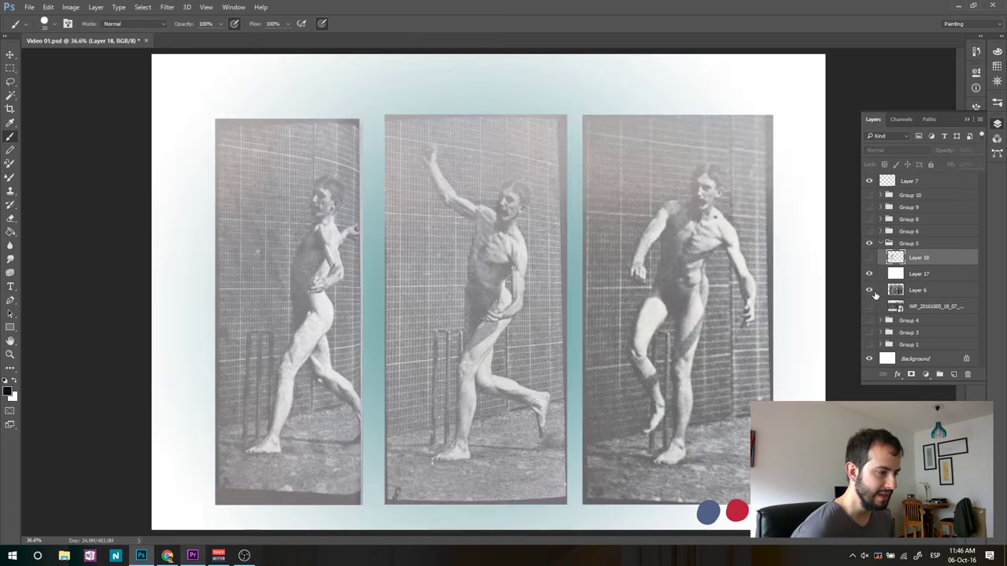
pyautogui.click(900, 276)
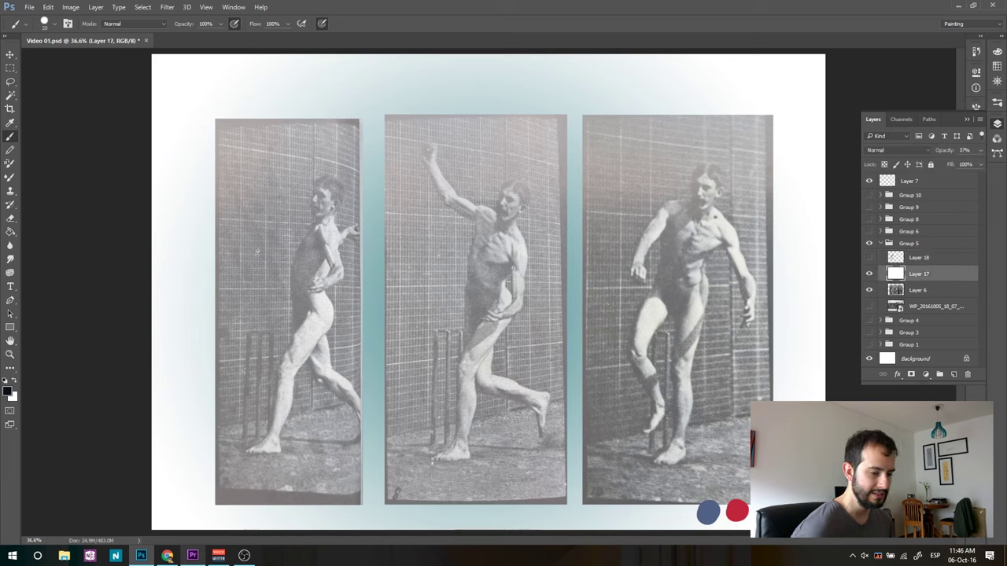
pyautogui.click(953, 374)
# Draw a curved red line of action from above the raised hand to the trailing foot of the middle bowler, with blue flanking curves.
pyautogui.keyDown('alt'); pyautogui.click(742, 510); pyautogui.keyUp('alt')
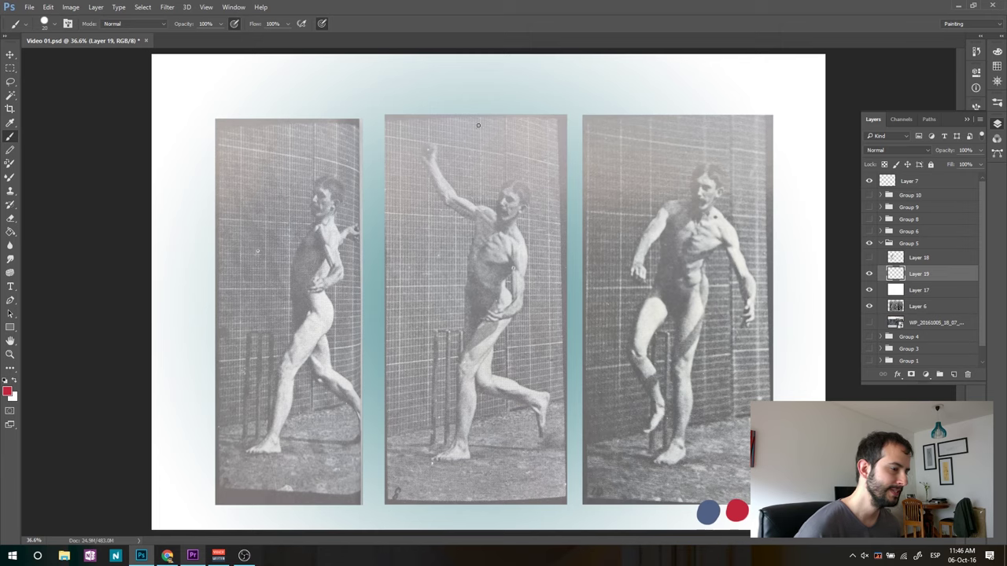
pyautogui.moveTo(474, 98)
pyautogui.mouseDown()
pyautogui.moveTo(466, 149)
pyautogui.moveTo(536, 431)
pyautogui.moveTo(454, 236)
pyautogui.moveTo(479, 94)
pyautogui.mouseUp()
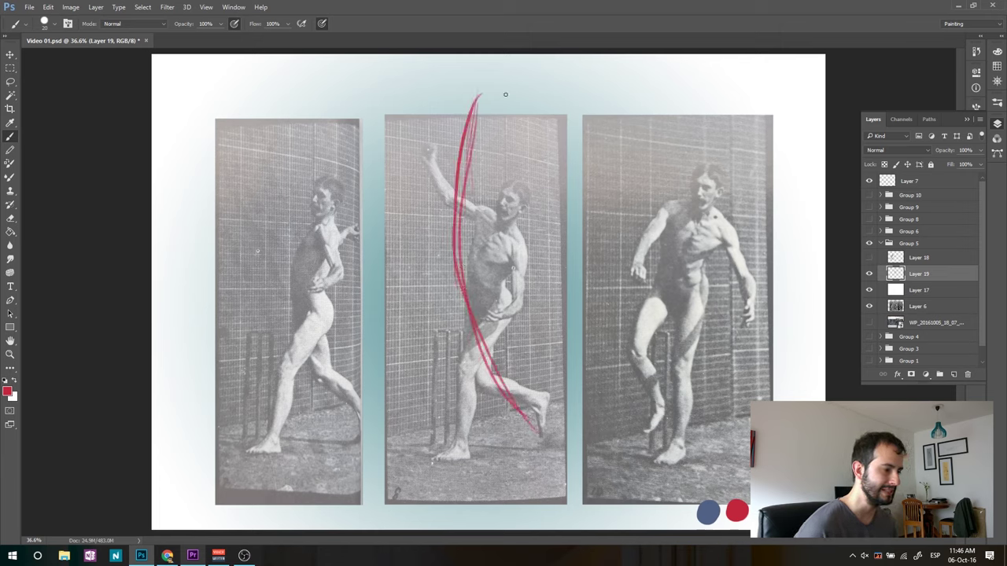
pyautogui.keyDown('alt'); pyautogui.click(713, 513); pyautogui.keyUp('alt')
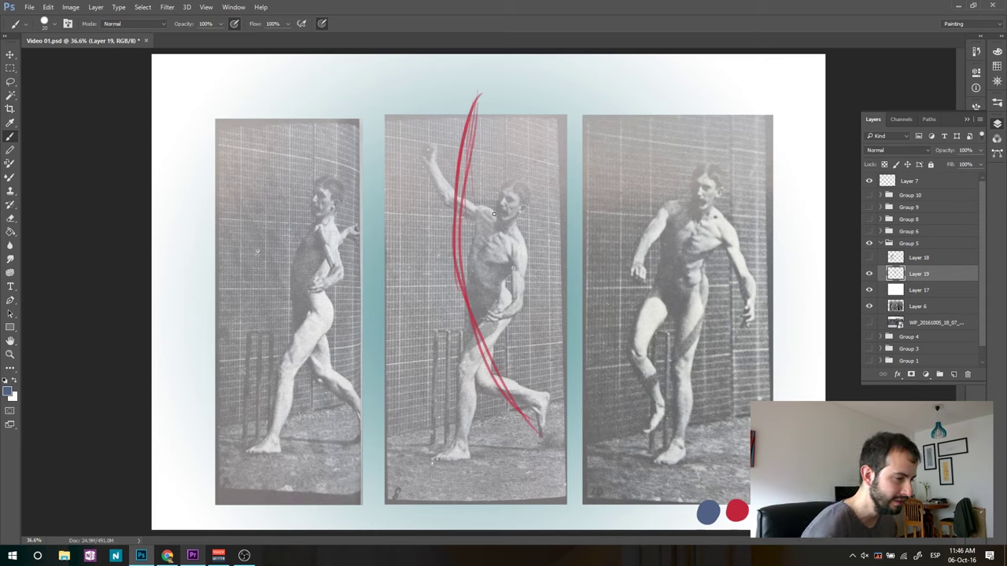
pyautogui.moveTo(481, 129); pyautogui.dragTo(518, 271)
pyautogui.moveTo(485, 151)
pyautogui.mouseDown()
pyautogui.moveTo(524, 290)
pyautogui.moveTo(519, 430)
pyautogui.mouseUp()
pyautogui.moveTo(460, 229); pyautogui.dragTo(498, 369)
pyautogui.moveTo(489, 125); pyautogui.dragTo(473, 362)
# Sketch the middle bowler's raised arm, head and arched torso in near-black along the line of action.
pyautogui.keyDown('alt'); pyautogui.click(741, 421); pyautogui.keyUp('alt')
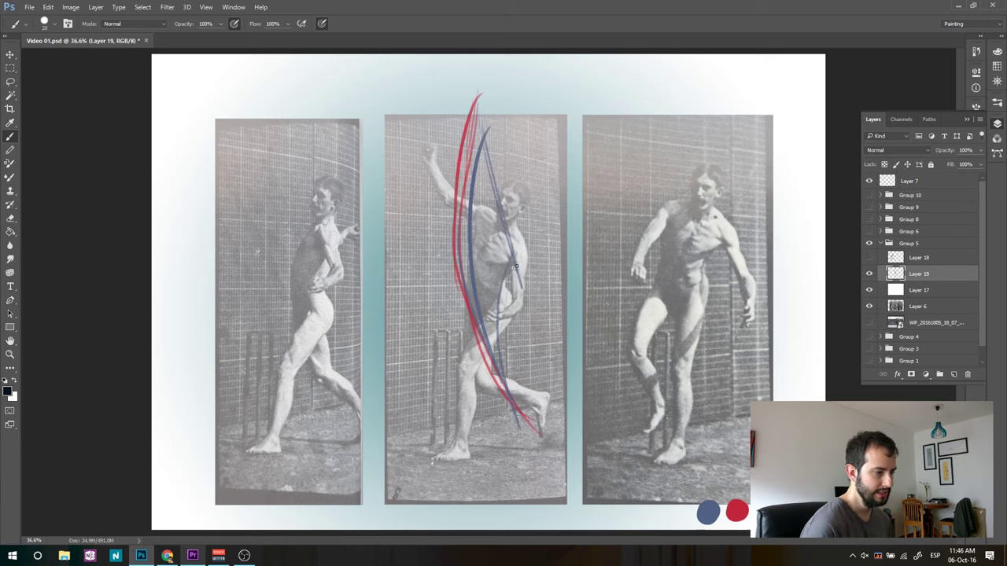
pyautogui.moveTo(472, 206); pyautogui.dragTo(483, 107)
pyautogui.moveTo(471, 187)
pyautogui.mouseDown()
pyautogui.moveTo(485, 99)
pyautogui.moveTo(475, 105)
pyautogui.moveTo(463, 205)
pyautogui.mouseUp()
pyautogui.moveTo(477, 132)
pyautogui.mouseDown()
pyautogui.moveTo(461, 236)
pyautogui.moveTo(483, 310)
pyautogui.mouseUp()
pyautogui.moveTo(471, 169); pyautogui.dragTo(474, 284)
pyautogui.moveTo(482, 218)
pyautogui.mouseDown()
pyautogui.moveTo(502, 244)
pyautogui.moveTo(495, 316)
pyautogui.mouseUp()
pyautogui.moveTo(509, 211)
pyautogui.mouseDown()
pyautogui.moveTo(511, 195)
pyautogui.moveTo(502, 227)
pyautogui.moveTo(519, 188)
pyautogui.moveTo(463, 279)
pyautogui.moveTo(477, 310)
pyautogui.mouseUp()
pyautogui.moveTo(464, 266)
pyautogui.mouseDown()
pyautogui.moveTo(499, 335)
pyautogui.moveTo(486, 354)
pyautogui.mouseUp()
pyautogui.moveTo(471, 310); pyautogui.dragTo(517, 375)
# Sketch the middle bowler's trailing leg and a front leg striding further forward than in the photo, including the feet.
pyautogui.moveTo(488, 338)
pyautogui.mouseDown()
pyautogui.moveTo(547, 387)
pyautogui.moveTo(550, 445)
pyautogui.mouseUp()
pyautogui.moveTo(510, 318)
pyautogui.mouseDown()
pyautogui.moveTo(424, 377)
pyautogui.moveTo(402, 449)
pyautogui.mouseUp()
pyautogui.moveTo(445, 357); pyautogui.dragTo(406, 446)
pyautogui.moveTo(406, 446)
pyautogui.mouseDown()
pyautogui.moveTo(370, 456)
pyautogui.moveTo(410, 448)
pyautogui.mouseUp()
pyautogui.moveTo(439, 363); pyautogui.dragTo(399, 445)
pyautogui.moveTo(463, 336); pyautogui.dragTo(419, 391)
pyautogui.moveTo(484, 329)
pyautogui.mouseDown()
pyautogui.moveTo(458, 339)
pyautogui.moveTo(420, 382)
pyautogui.mouseUp()
pyautogui.moveTo(504, 309); pyautogui.dragTo(487, 345)
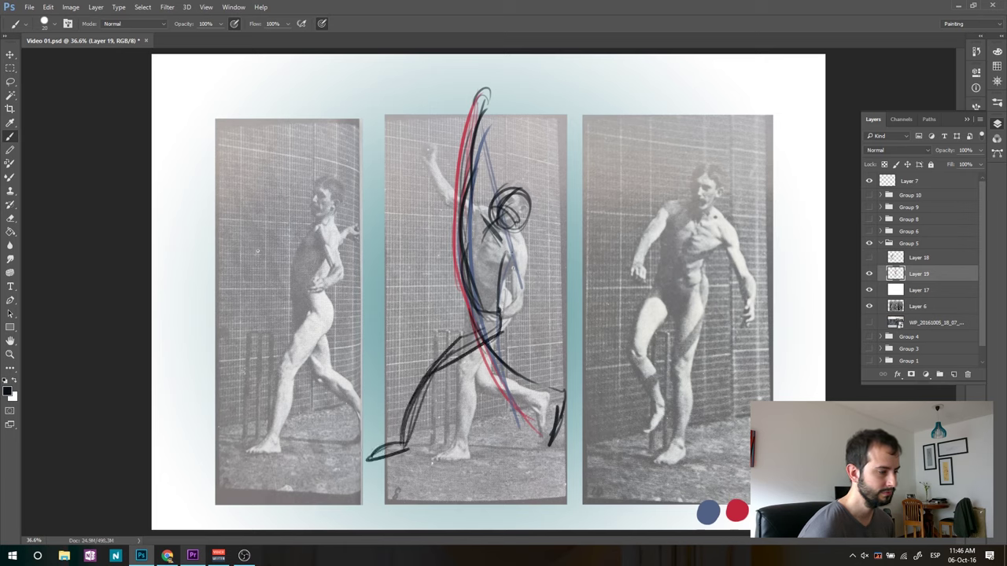
# Erase the middle bowler's overlong raised arm and redraw it shorter, curving forward into a round fist.
pyautogui.moveTo(498, 236); pyautogui.dragTo(511, 291)
pyautogui.moveTo(465, 239); pyautogui.dragTo(498, 129)
pyautogui.press('e')
pyautogui.moveTo(454, 234); pyautogui.dragTo(461, 182)
pyautogui.moveTo(481, 96); pyautogui.dragTo(448, 221)
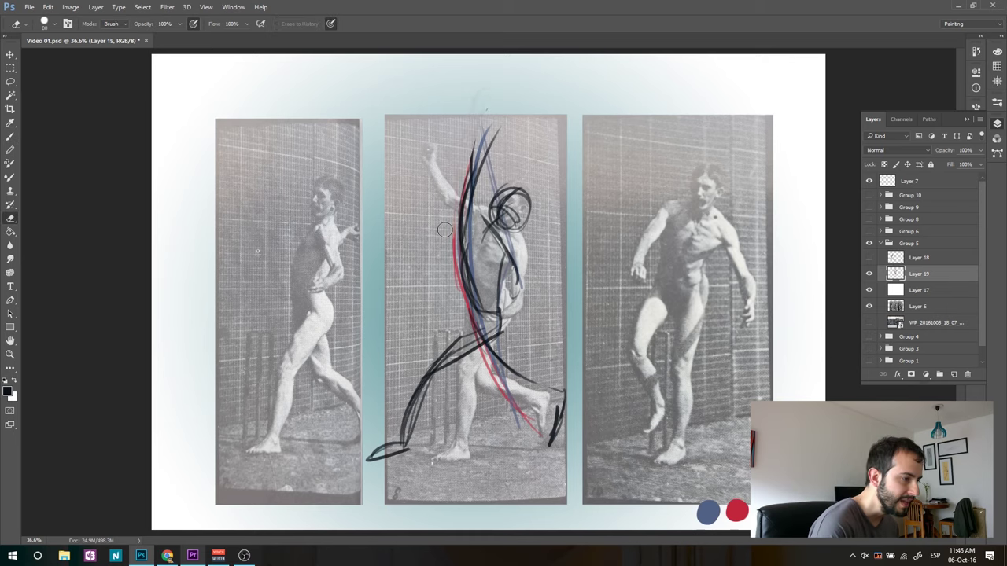
pyautogui.press('b')
pyautogui.moveTo(507, 125)
pyautogui.mouseDown()
pyautogui.moveTo(491, 140)
pyautogui.moveTo(464, 214)
pyautogui.mouseUp()
pyautogui.moveTo(484, 165); pyautogui.dragTo(469, 267)
pyautogui.moveTo(488, 187); pyautogui.dragTo(482, 285)
# Sketch the middle bowler's other arm hanging down in front of the torso, ending in a dark hand.
pyautogui.moveTo(497, 235); pyautogui.dragTo(525, 276)
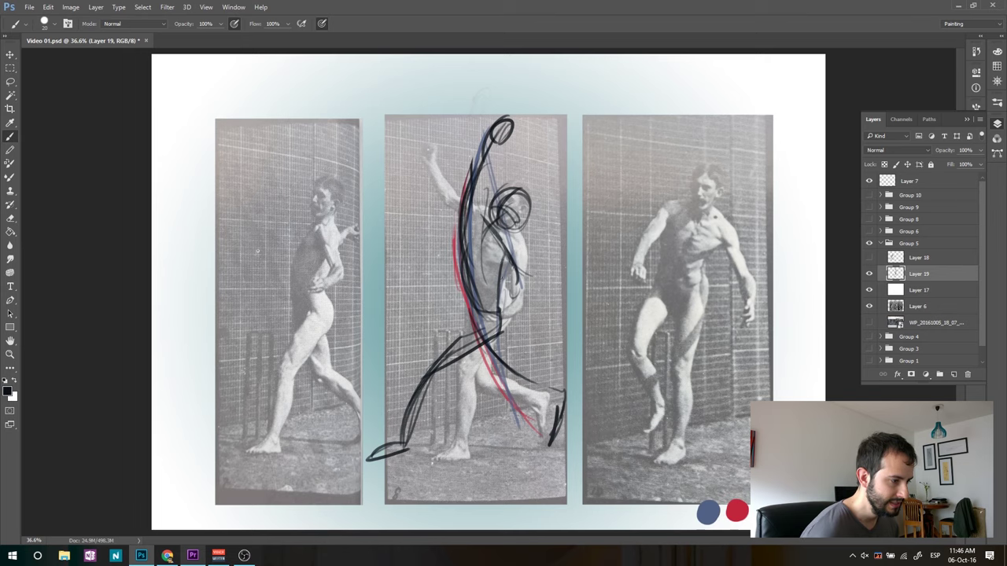
pyautogui.moveTo(503, 247); pyautogui.dragTo(522, 294)
pyautogui.moveTo(518, 287); pyautogui.dragTo(519, 360)
pyautogui.moveTo(533, 318); pyautogui.dragTo(524, 354)
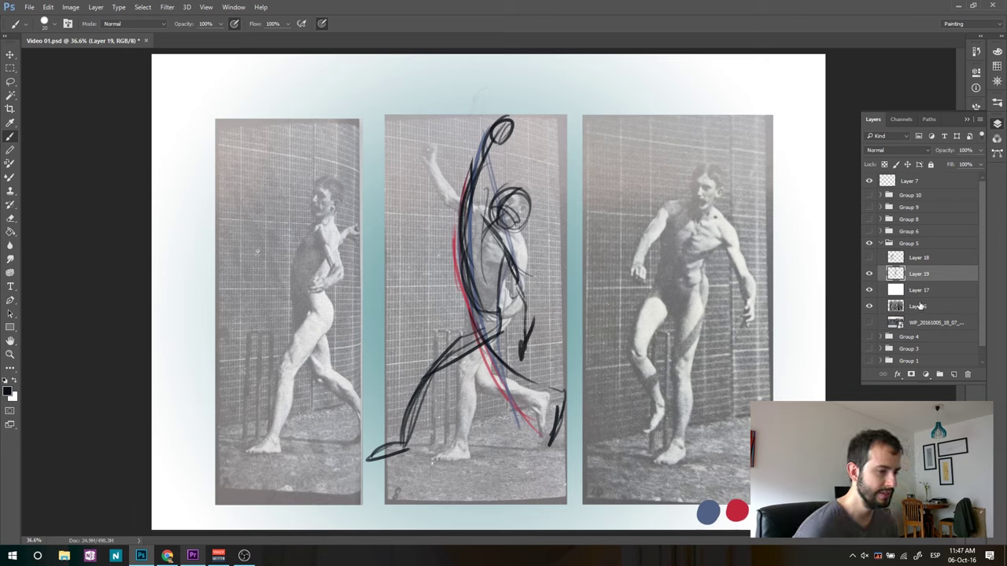
# Hide the Layer 6 photos, draw a swing arc, and replace the raised arm with one bending further forward over the head.
pyautogui.click(869, 306)
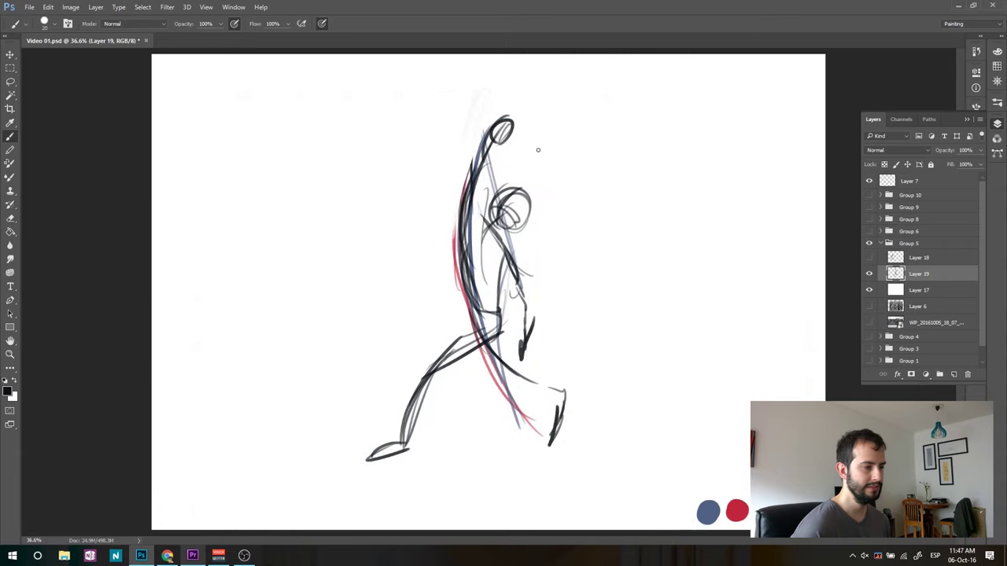
pyautogui.moveTo(589, 277); pyautogui.dragTo(438, 88)
pyautogui.moveTo(475, 253)
pyautogui.mouseDown()
pyautogui.moveTo(527, 129)
pyautogui.moveTo(482, 200)
pyautogui.moveTo(530, 129)
pyautogui.mouseUp()
pyautogui.moveTo(520, 135)
pyautogui.mouseDown()
pyautogui.moveTo(475, 208)
pyautogui.moveTo(548, 123)
pyautogui.moveTo(501, 145)
pyautogui.mouseUp()
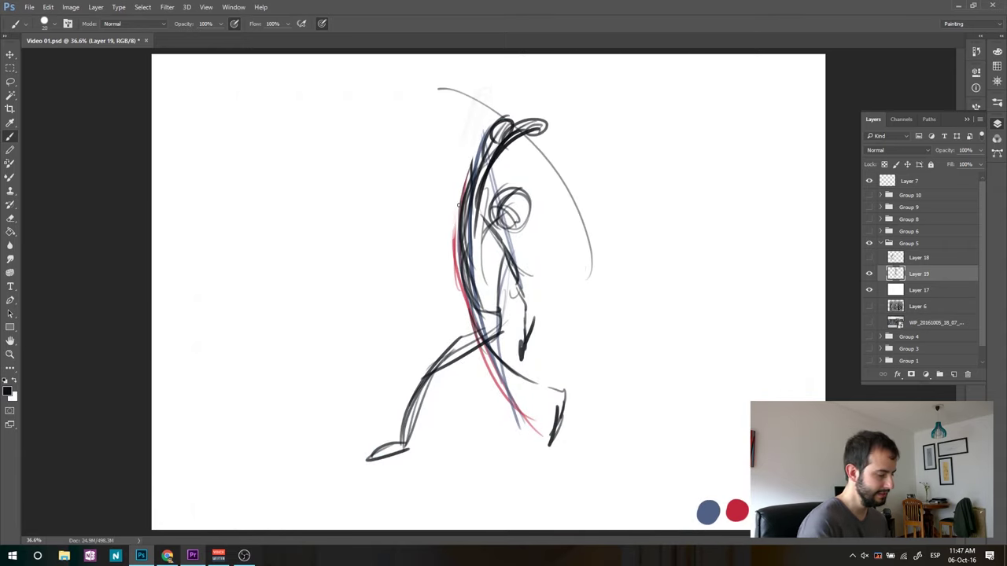
pyautogui.press('e')
pyautogui.moveTo(462, 190)
pyautogui.mouseDown()
pyautogui.moveTo(504, 118)
pyautogui.moveTo(469, 206)
pyautogui.mouseUp()
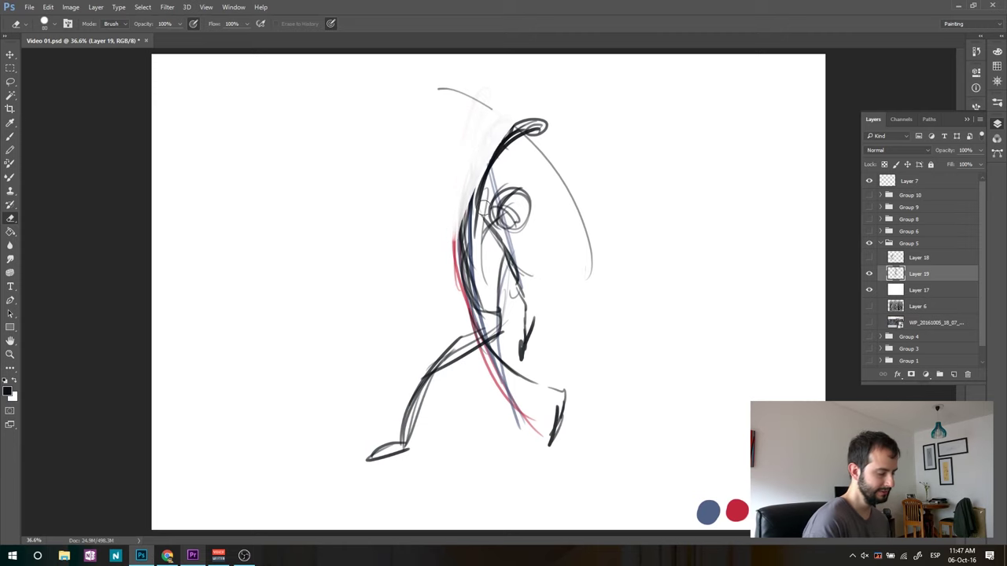
pyautogui.press('b')
pyautogui.moveTo(575, 171); pyautogui.dragTo(594, 237)
pyautogui.moveTo(470, 214)
pyautogui.mouseDown()
pyautogui.moveTo(457, 291)
pyautogui.moveTo(470, 332)
pyautogui.mouseUp()
pyautogui.moveTo(470, 338); pyautogui.dragTo(470, 217)
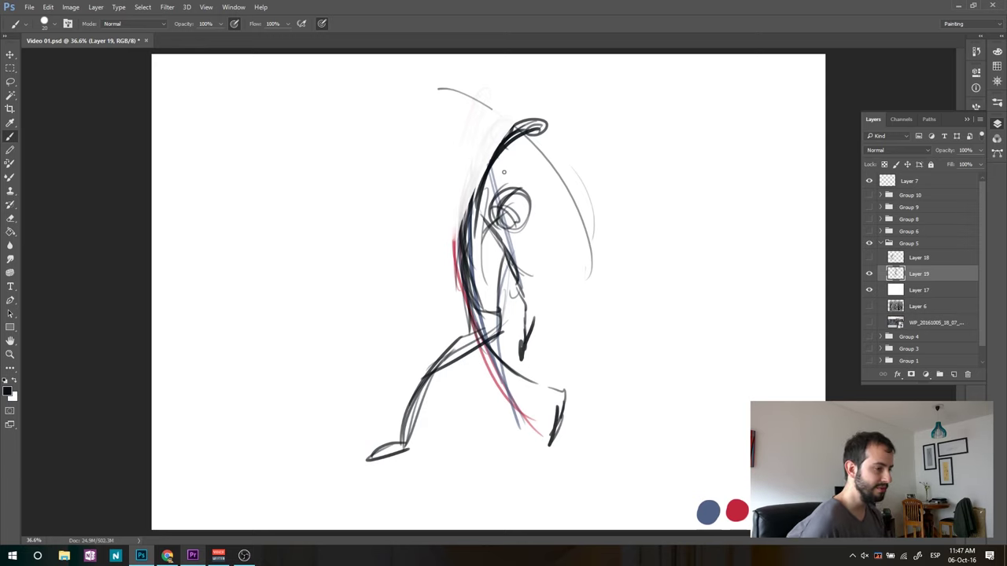
# Rework the middle bowler's back and torso contours with darker strokes and bend the lower arm forward.
pyautogui.moveTo(493, 217); pyautogui.dragTo(469, 306)
pyautogui.moveTo(491, 223); pyautogui.dragTo(465, 306)
pyautogui.moveTo(496, 203); pyautogui.dragTo(469, 288)
pyautogui.moveTo(455, 224)
pyautogui.mouseDown()
pyautogui.moveTo(462, 263)
pyautogui.moveTo(501, 299)
pyautogui.mouseUp()
pyautogui.moveTo(447, 235); pyautogui.dragTo(505, 307)
pyautogui.moveTo(455, 213)
pyautogui.mouseDown()
pyautogui.moveTo(471, 331)
pyautogui.moveTo(500, 364)
pyautogui.moveTo(599, 398)
pyautogui.mouseUp()
# Redraw the middle bowler's legs in a longer stride, with the front foot planted on its heel and the rear foot darkened.
pyautogui.moveTo(601, 395); pyautogui.dragTo(610, 433)
pyautogui.moveTo(488, 343)
pyautogui.mouseDown()
pyautogui.moveTo(532, 387)
pyautogui.moveTo(587, 392)
pyautogui.mouseUp()
pyautogui.moveTo(577, 386)
pyautogui.mouseDown()
pyautogui.moveTo(582, 400)
pyautogui.moveTo(588, 387)
pyautogui.moveTo(540, 422)
pyautogui.moveTo(494, 356)
pyautogui.moveTo(539, 402)
pyautogui.mouseUp()
pyautogui.press('e')
pyautogui.press('b')
pyautogui.moveTo(477, 340)
pyautogui.mouseDown()
pyautogui.moveTo(343, 446)
pyautogui.moveTo(355, 400)
pyautogui.moveTo(345, 455)
pyautogui.mouseUp()
pyautogui.moveTo(350, 411)
pyautogui.mouseDown()
pyautogui.moveTo(336, 453)
pyautogui.moveTo(517, 338)
pyautogui.mouseUp()
pyautogui.moveTo(437, 381); pyautogui.dragTo(503, 346)
pyautogui.moveTo(472, 356)
pyautogui.mouseDown()
pyautogui.moveTo(486, 340)
pyautogui.moveTo(504, 377)
pyautogui.moveTo(568, 398)
pyautogui.moveTo(581, 439)
pyautogui.moveTo(545, 451)
pyautogui.mouseUp()
# Strengthen the middle bowler's hip, bent arm and back, and erase the leftover lines of the earlier front and trailing legs.
pyautogui.moveTo(488, 356)
pyautogui.mouseDown()
pyautogui.moveTo(521, 386)
pyautogui.moveTo(516, 395)
pyautogui.moveTo(581, 442)
pyautogui.moveTo(522, 441)
pyautogui.moveTo(565, 436)
pyautogui.moveTo(520, 393)
pyautogui.moveTo(502, 331)
pyautogui.moveTo(508, 306)
pyautogui.moveTo(600, 320)
pyautogui.moveTo(570, 323)
pyautogui.mouseUp()
pyautogui.moveTo(521, 268)
pyautogui.mouseDown()
pyautogui.moveTo(562, 310)
pyautogui.moveTo(514, 313)
pyautogui.moveTo(549, 306)
pyautogui.moveTo(495, 242)
pyautogui.mouseUp()
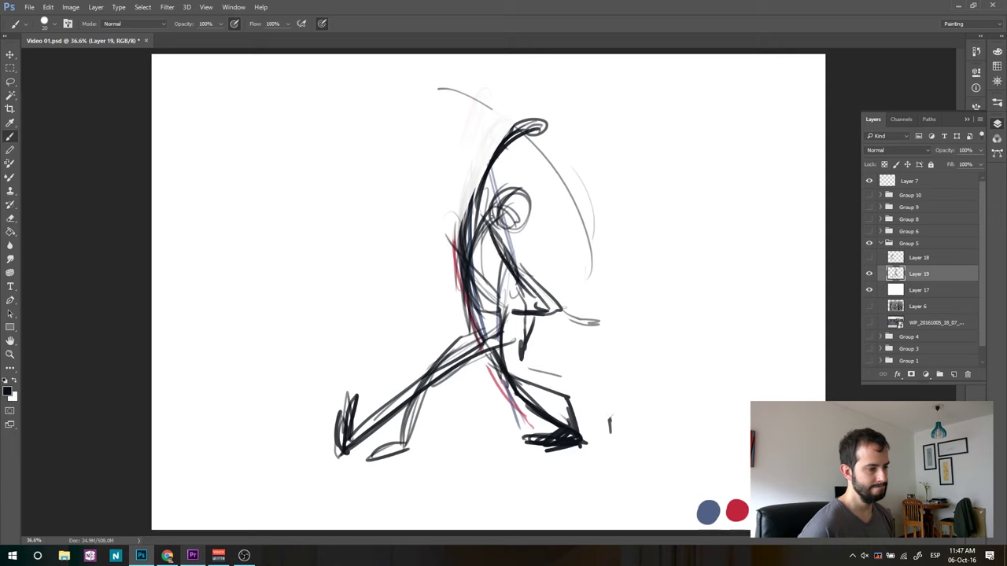
pyautogui.moveTo(469, 196); pyautogui.dragTo(466, 331)
pyautogui.press('e')
pyautogui.moveTo(366, 445)
pyautogui.mouseDown()
pyautogui.moveTo(382, 459)
pyautogui.moveTo(433, 400)
pyautogui.mouseUp()
pyautogui.moveTo(529, 419)
pyautogui.mouseDown()
pyautogui.moveTo(528, 371)
pyautogui.moveTo(548, 400)
pyautogui.moveTo(611, 418)
pyautogui.mouseUp()
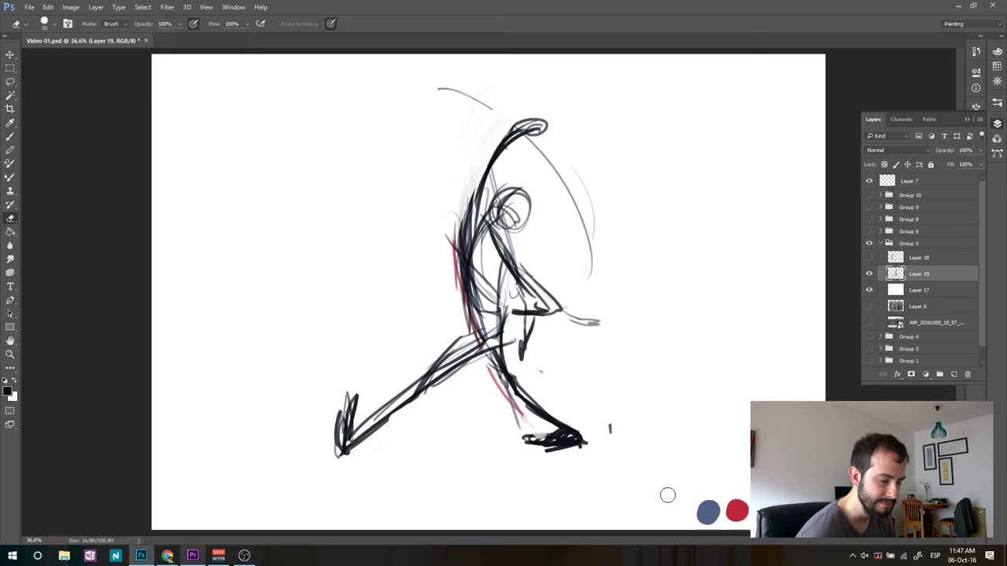
# Hide Layer 19, bring back the Layer 6 photos, and add another drawing layer above Layer 17.
pyautogui.click(869, 274)
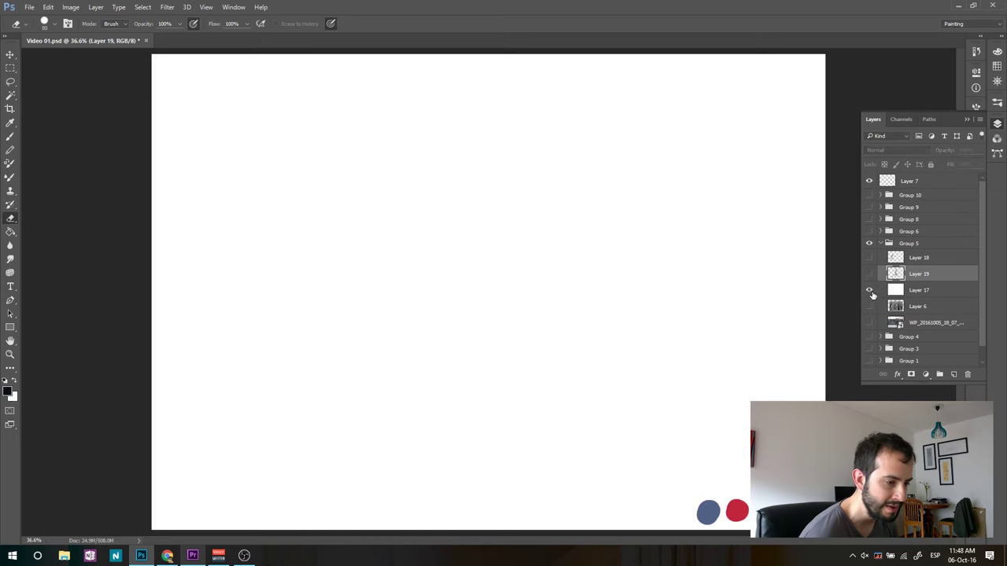
pyautogui.click(882, 312)
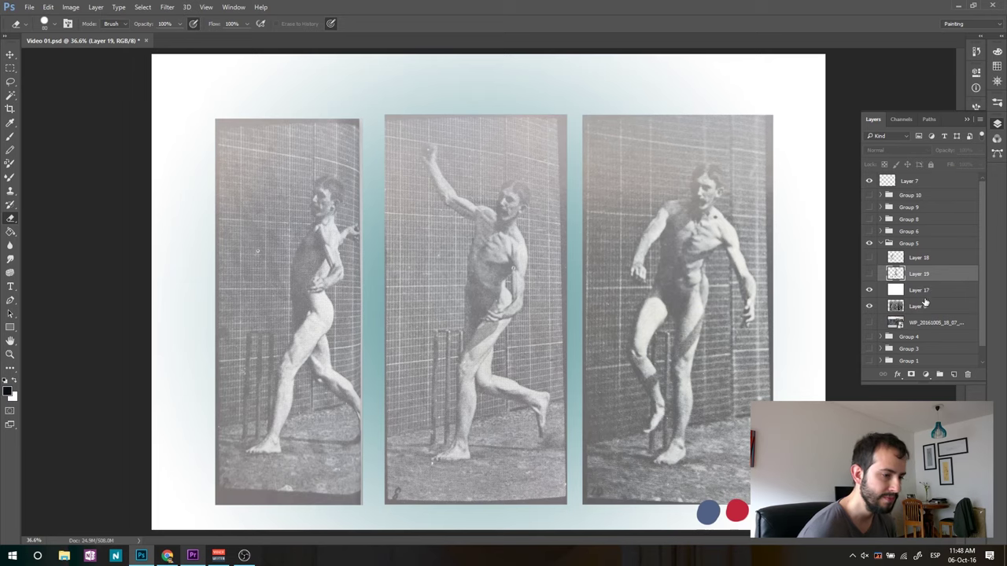
pyautogui.click(940, 292)
pyautogui.click(953, 374)
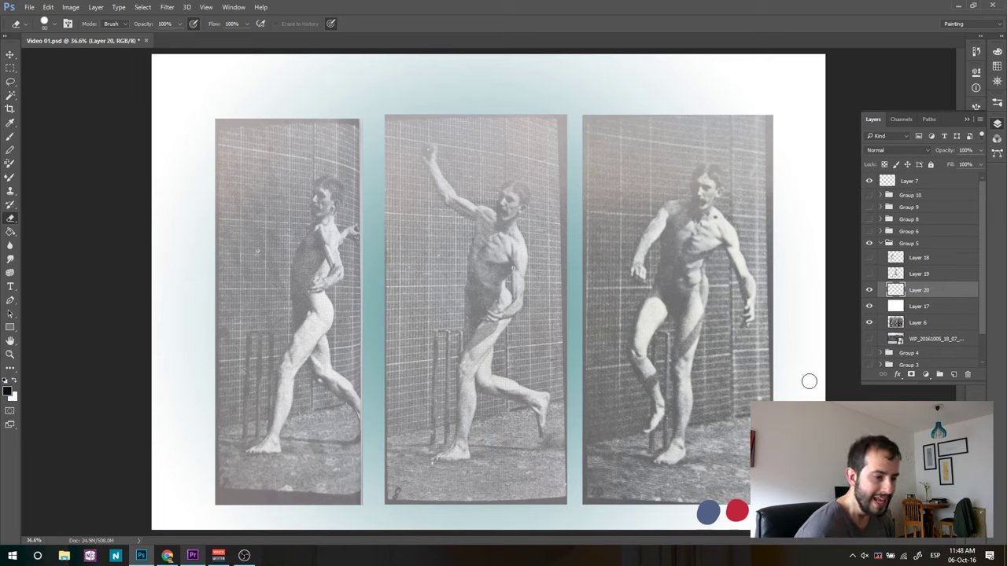
# Draw arching red lines of action over the third bowler, with blue curves inside them following the torso and standing leg.
pyautogui.press('b')
pyautogui.keyDown('alt'); pyautogui.click(728, 511); pyautogui.keyUp('alt')
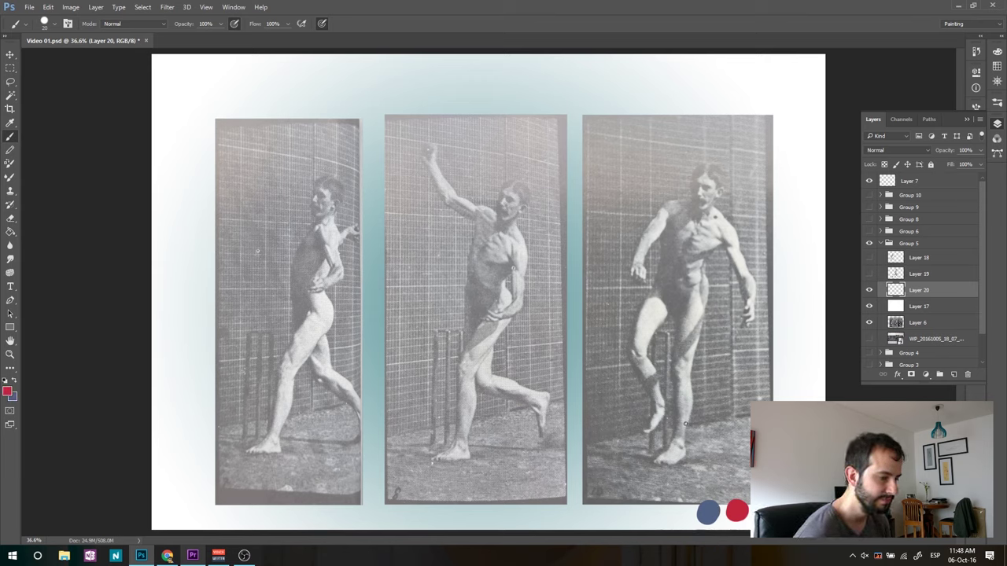
pyautogui.moveTo(657, 452)
pyautogui.mouseDown()
pyautogui.moveTo(739, 319)
pyautogui.moveTo(646, 315)
pyautogui.mouseUp()
pyautogui.moveTo(671, 364); pyautogui.dragTo(722, 227)
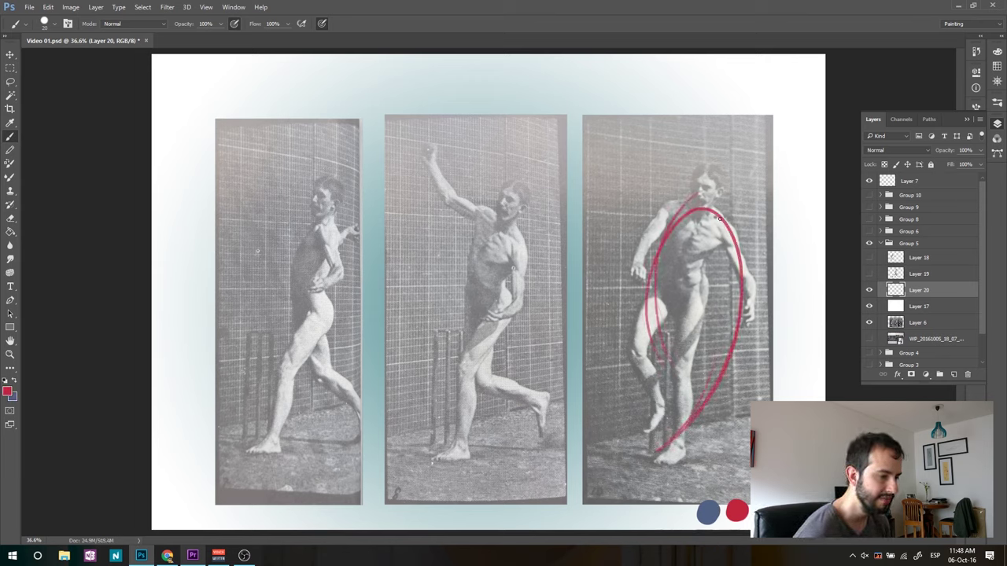
pyautogui.moveTo(700, 187); pyautogui.dragTo(736, 354)
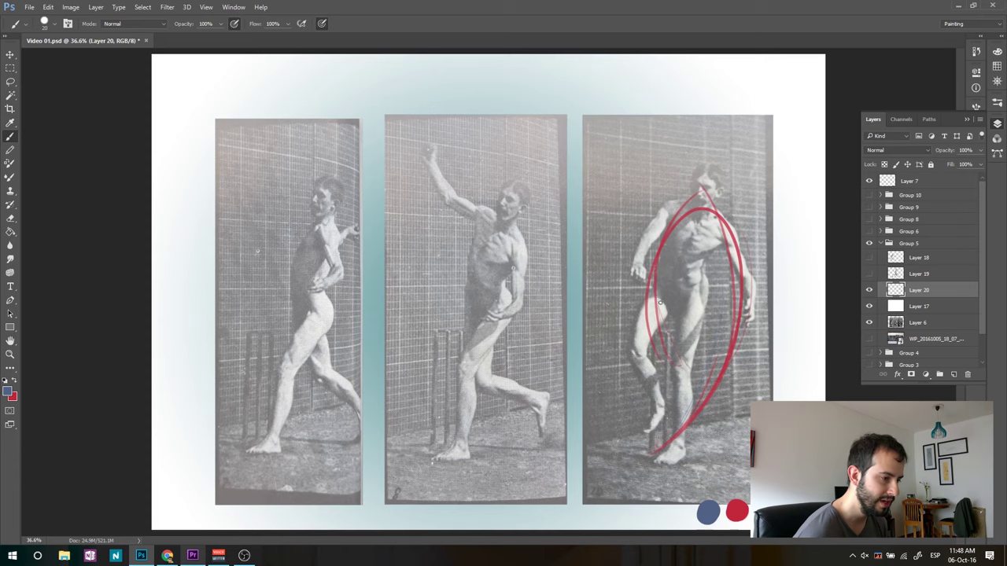
pyautogui.moveTo(736, 329); pyautogui.dragTo(731, 246)
pyautogui.moveTo(678, 224)
pyautogui.mouseDown()
pyautogui.moveTo(737, 282)
pyautogui.moveTo(681, 447)
pyautogui.mouseUp()
pyautogui.moveTo(682, 447); pyautogui.dragTo(689, 289)
pyautogui.moveTo(675, 237); pyautogui.dragTo(678, 393)
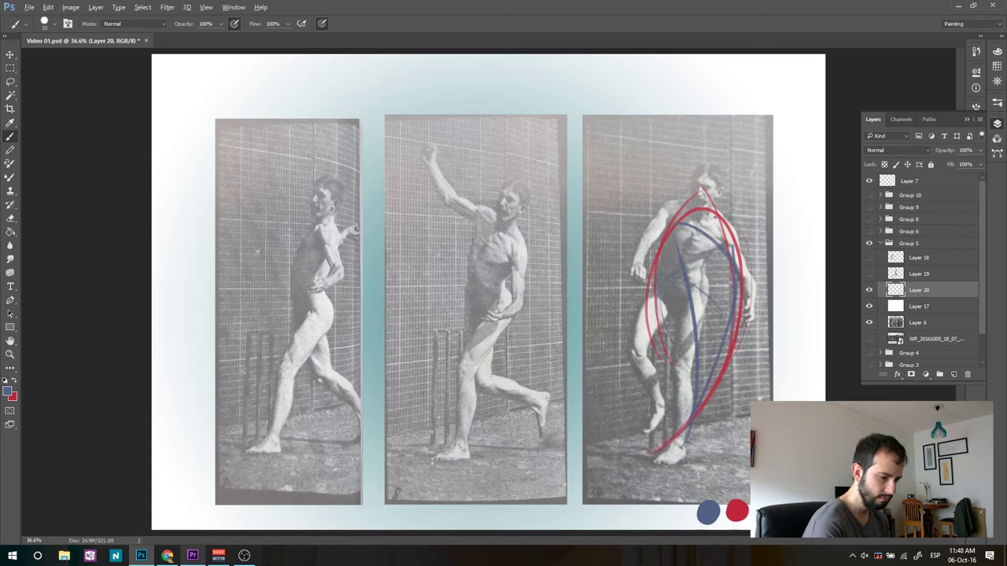
# Sketch the third bowler's lowered head, shoulders and strongly curved torso in near-black.
pyautogui.moveTo(669, 235); pyautogui.dragTo(691, 362)
pyautogui.moveTo(658, 272); pyautogui.dragTo(699, 358)
pyautogui.moveTo(671, 296); pyautogui.dragTo(703, 356)
pyautogui.moveTo(665, 292); pyautogui.dragTo(692, 349)
pyautogui.moveTo(678, 238)
pyautogui.mouseDown()
pyautogui.moveTo(663, 313)
pyautogui.moveTo(662, 270)
pyautogui.mouseUp()
pyautogui.moveTo(675, 217)
pyautogui.mouseDown()
pyautogui.moveTo(693, 244)
pyautogui.moveTo(681, 262)
pyautogui.moveTo(662, 244)
pyautogui.moveTo(697, 268)
pyautogui.moveTo(689, 232)
pyautogui.moveTo(725, 233)
pyautogui.moveTo(740, 253)
pyautogui.mouseUp()
pyautogui.moveTo(673, 272); pyautogui.dragTo(712, 330)
# Sketch the third bowler's hips, standing leg with foot, and rear arm stretched out behind the body.
pyautogui.moveTo(695, 391)
pyautogui.mouseDown()
pyautogui.moveTo(657, 450)
pyautogui.moveTo(625, 466)
pyautogui.moveTo(673, 441)
pyautogui.moveTo(734, 338)
pyautogui.moveTo(737, 249)
pyautogui.mouseUp()
pyautogui.moveTo(677, 274); pyautogui.dragTo(715, 346)
pyautogui.moveTo(670, 309); pyautogui.dragTo(741, 364)
pyautogui.moveTo(669, 269)
pyautogui.mouseDown()
pyautogui.moveTo(675, 281)
pyautogui.moveTo(749, 228)
pyautogui.moveTo(775, 271)
pyautogui.mouseUp()
pyautogui.moveTo(735, 243)
pyautogui.mouseDown()
pyautogui.moveTo(791, 287)
pyautogui.moveTo(786, 299)
pyautogui.mouseUp()
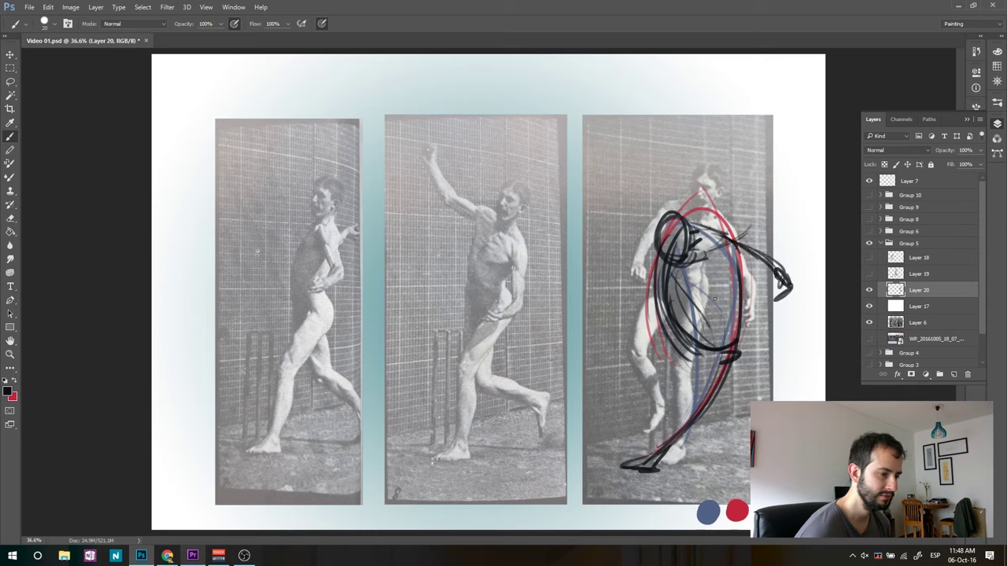
# Sketch the third bowler's raised bent leg and reinforce the standing leg and side of the torso.
pyautogui.moveTo(689, 334); pyautogui.dragTo(643, 409)
pyautogui.moveTo(702, 376)
pyautogui.mouseDown()
pyautogui.moveTo(643, 413)
pyautogui.moveTo(650, 401)
pyautogui.mouseUp()
pyautogui.moveTo(697, 335)
pyautogui.mouseDown()
pyautogui.moveTo(635, 412)
pyautogui.moveTo(643, 406)
pyautogui.mouseUp()
pyautogui.moveTo(698, 357); pyautogui.dragTo(640, 409)
pyautogui.moveTo(689, 386); pyautogui.dragTo(670, 409)
pyautogui.moveTo(731, 338)
pyautogui.mouseDown()
pyautogui.moveTo(668, 439)
pyautogui.moveTo(709, 385)
pyautogui.moveTo(694, 409)
pyautogui.mouseUp()
pyautogui.moveTo(713, 301); pyautogui.dragTo(701, 347)
pyautogui.moveTo(709, 267)
pyautogui.mouseDown()
pyautogui.moveTo(689, 331)
pyautogui.moveTo(673, 271)
pyautogui.mouseUp()
# Extend the third bowler's rear arm with a redrawn dangling hand, add the other hand at the hip, and darken the head and torso.
pyautogui.moveTo(730, 343)
pyautogui.mouseDown()
pyautogui.moveTo(715, 233)
pyautogui.moveTo(780, 282)
pyautogui.moveTo(781, 314)
pyautogui.moveTo(780, 299)
pyautogui.moveTo(776, 315)
pyautogui.moveTo(725, 213)
pyautogui.moveTo(743, 244)
pyautogui.moveTo(790, 252)
pyautogui.moveTo(803, 287)
pyautogui.mouseUp()
pyautogui.press('e')
pyautogui.press('b')
pyautogui.moveTo(773, 244)
pyautogui.mouseDown()
pyautogui.moveTo(723, 246)
pyautogui.moveTo(779, 249)
pyautogui.mouseUp()
pyautogui.moveTo(664, 243); pyautogui.dragTo(667, 211)
pyautogui.moveTo(666, 262); pyautogui.dragTo(681, 343)
pyautogui.moveTo(658, 286)
pyautogui.mouseDown()
pyautogui.moveTo(703, 350)
pyautogui.moveTo(747, 345)
pyautogui.moveTo(729, 352)
pyautogui.mouseUp()
pyautogui.moveTo(672, 281)
pyautogui.mouseDown()
pyautogui.moveTo(684, 332)
pyautogui.moveTo(693, 258)
pyautogui.mouseUp()
# Hide Layer 17 and the Layer 6 photos, and thicken the third bowler's standing leg and foot.
pyautogui.click(869, 306)
pyautogui.click(870, 323)
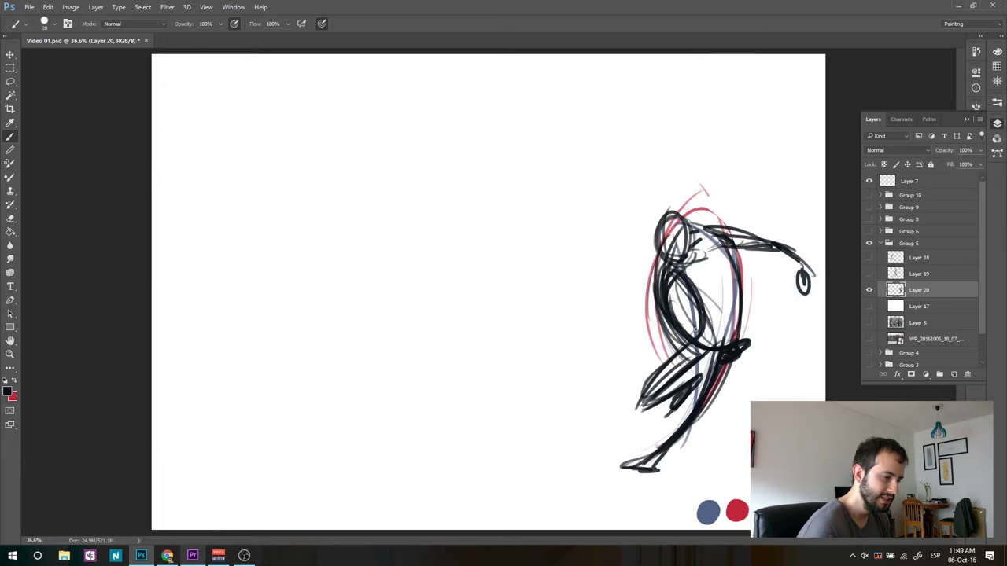
pyautogui.moveTo(622, 477)
pyautogui.mouseDown()
pyautogui.moveTo(658, 475)
pyautogui.moveTo(664, 444)
pyautogui.moveTo(730, 364)
pyautogui.mouseUp()
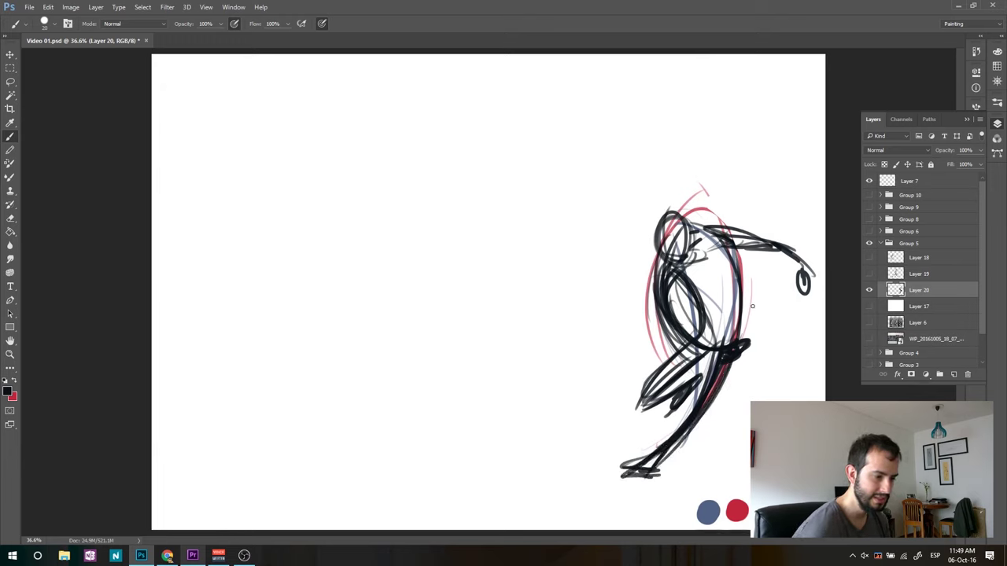
# Show Layers 18 and 19 together with the third sketch, and erase the middle bowler's front lower leg overlapping the first bowler.
pyautogui.click(870, 274)
pyautogui.click(870, 258)
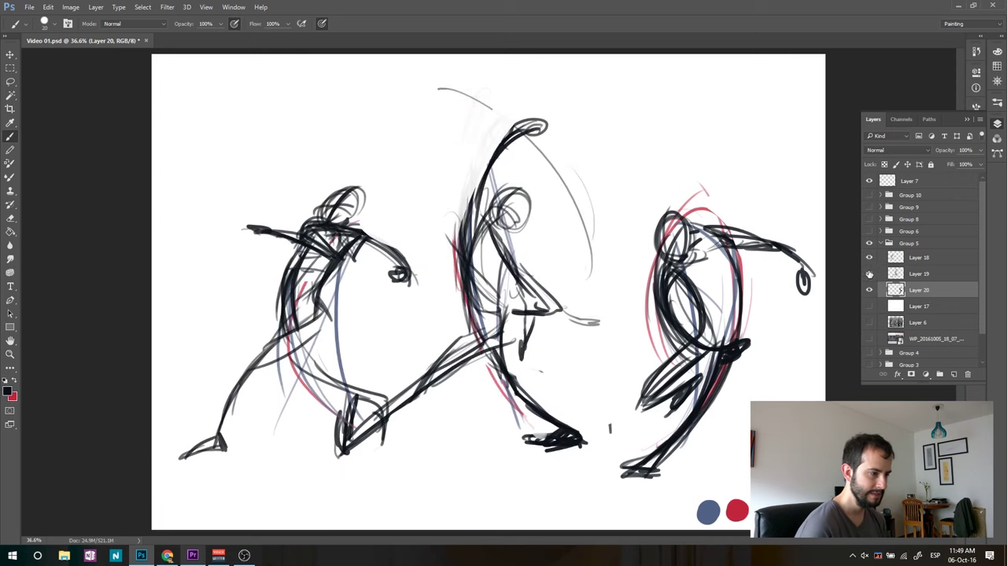
pyautogui.click(932, 274)
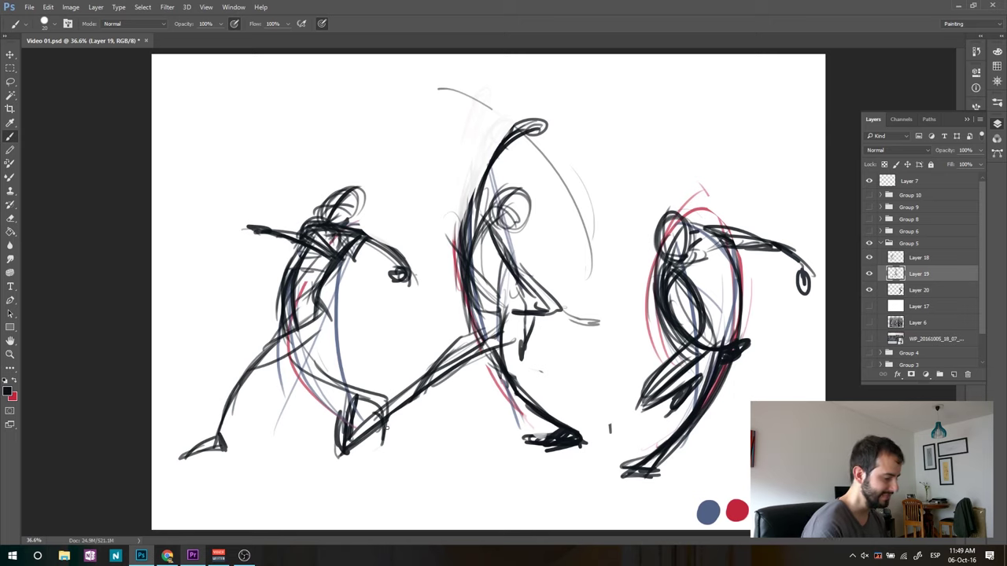
pyautogui.press('e')
pyautogui.moveTo(340, 450)
pyautogui.mouseDown()
pyautogui.moveTo(346, 408)
pyautogui.moveTo(352, 448)
pyautogui.moveTo(403, 402)
pyautogui.moveTo(415, 371)
pyautogui.moveTo(421, 414)
pyautogui.moveTo(402, 382)
pyautogui.moveTo(445, 397)
pyautogui.moveTo(431, 363)
pyautogui.moveTo(432, 390)
pyautogui.moveTo(467, 443)
pyautogui.mouseUp()
# Try to redraw the middle bowler's front shin and foot closer to the body.
pyautogui.press('b')
pyautogui.moveTo(432, 406)
pyautogui.mouseDown()
pyautogui.moveTo(424, 443)
pyautogui.moveTo(455, 438)
pyautogui.mouseUp()
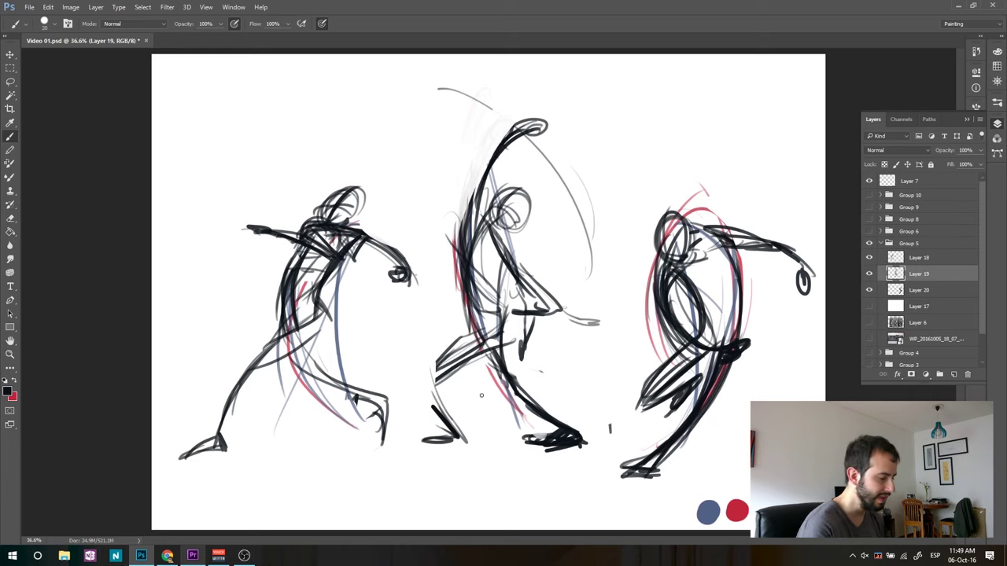
pyautogui.press('e')
pyautogui.moveTo(448, 385)
pyautogui.mouseDown()
pyautogui.moveTo(427, 404)
pyautogui.moveTo(423, 487)
pyautogui.mouseUp()
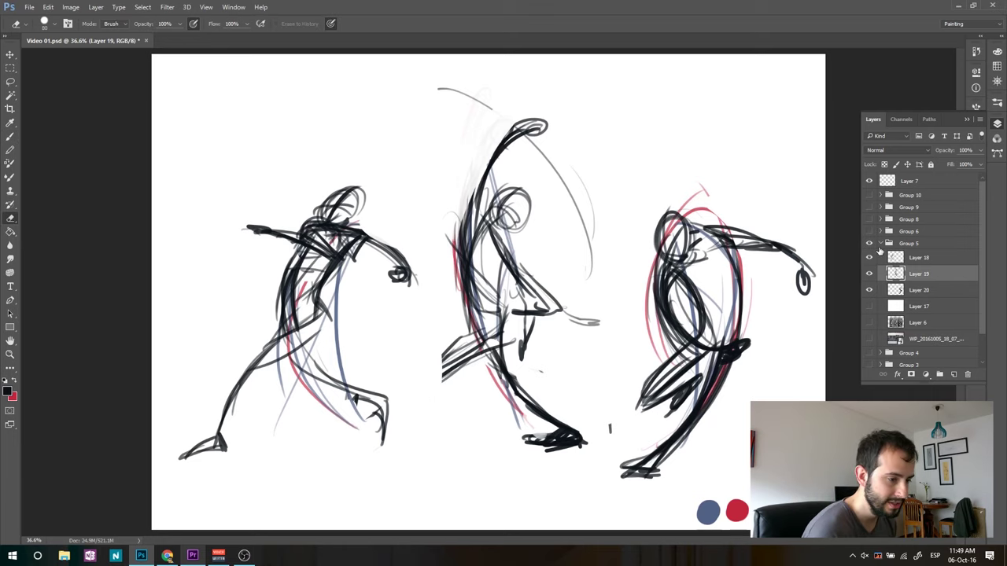
# Collapse and hide Group 5, and show and expand Group 6 with the ball-kicking photo reference.
pyautogui.click(881, 243)
pyautogui.click(870, 243)
pyautogui.click(868, 232)
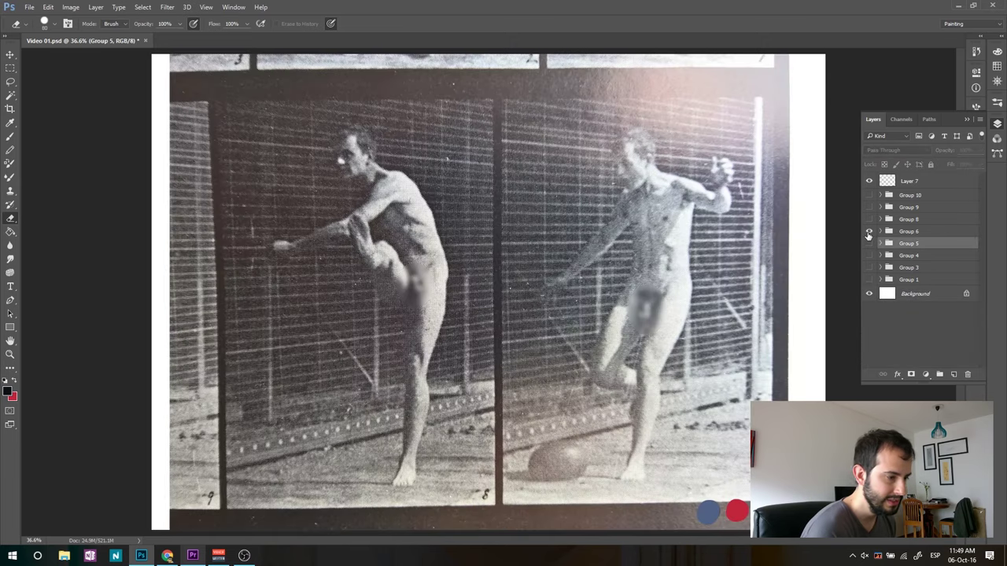
pyautogui.click(881, 231)
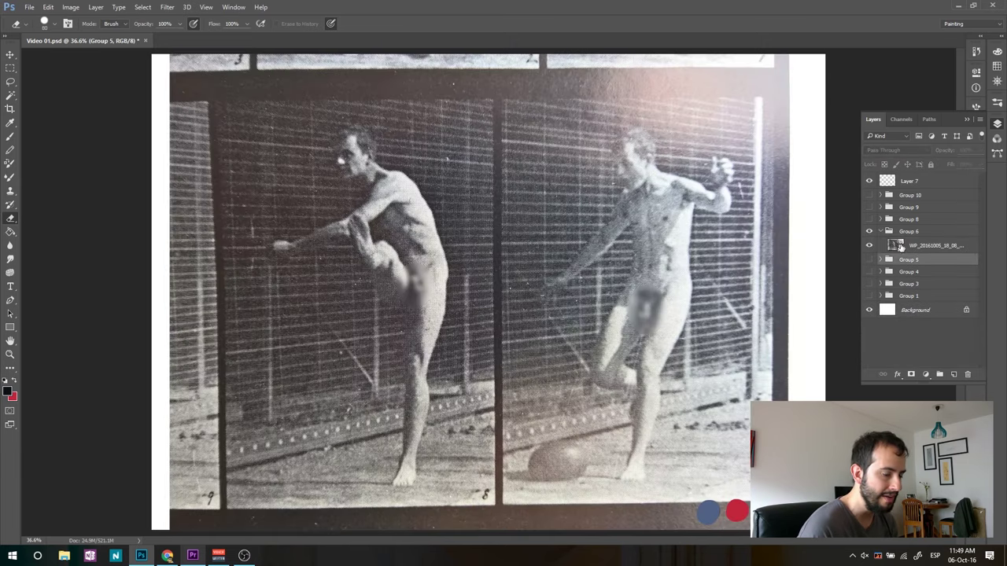
# Add a new layer above the ball-kicking photo, fill it with white and lower its opacity to 36%.
pyautogui.click(924, 247)
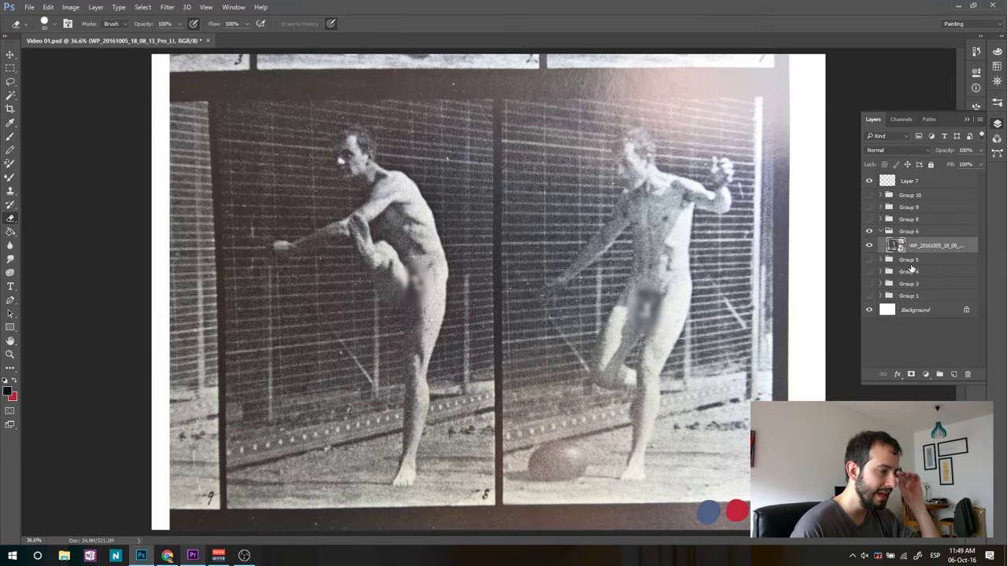
pyautogui.click(954, 375)
pyautogui.press('b')
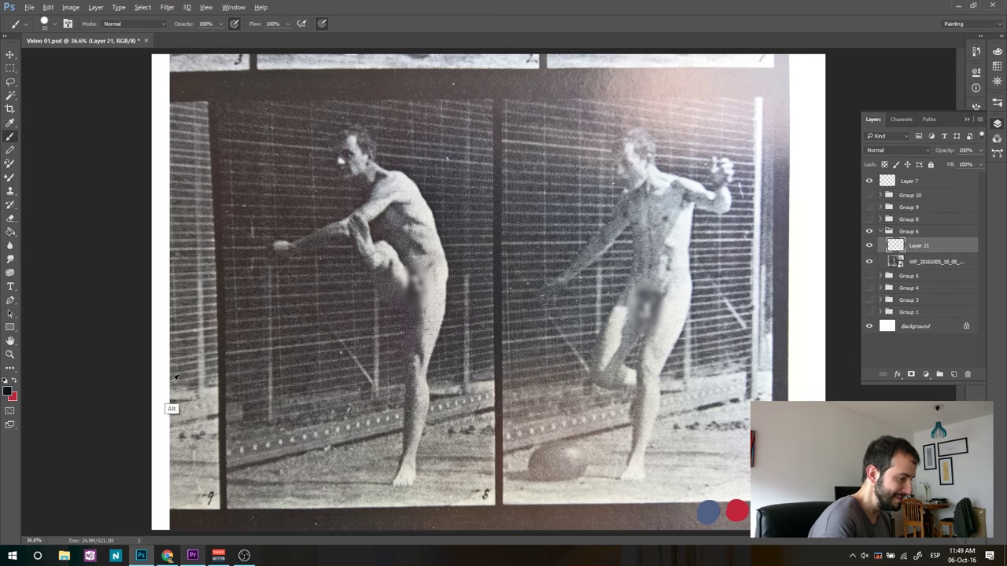
pyautogui.press('g')
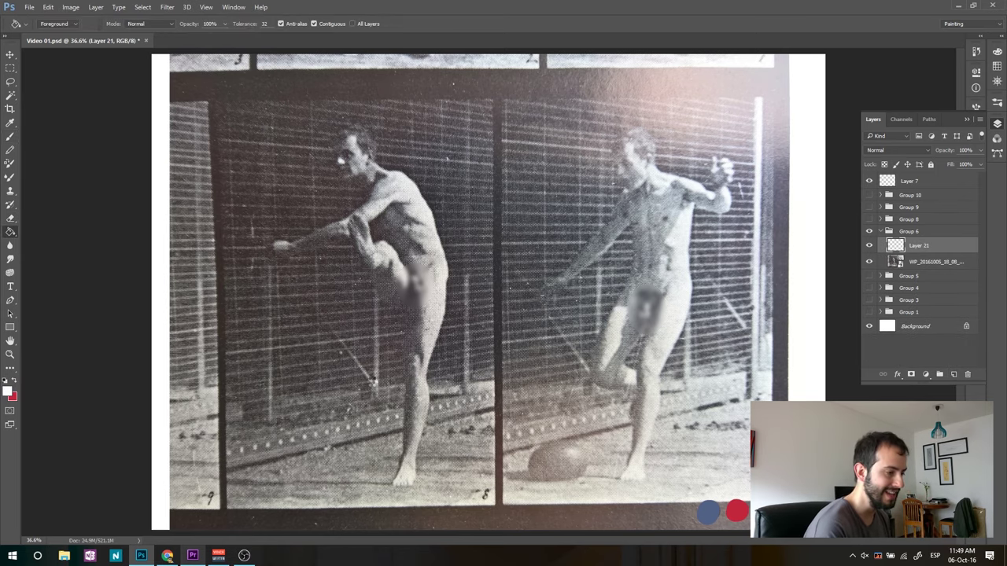
pyautogui.click(355, 467)
pyautogui.click(980, 150)
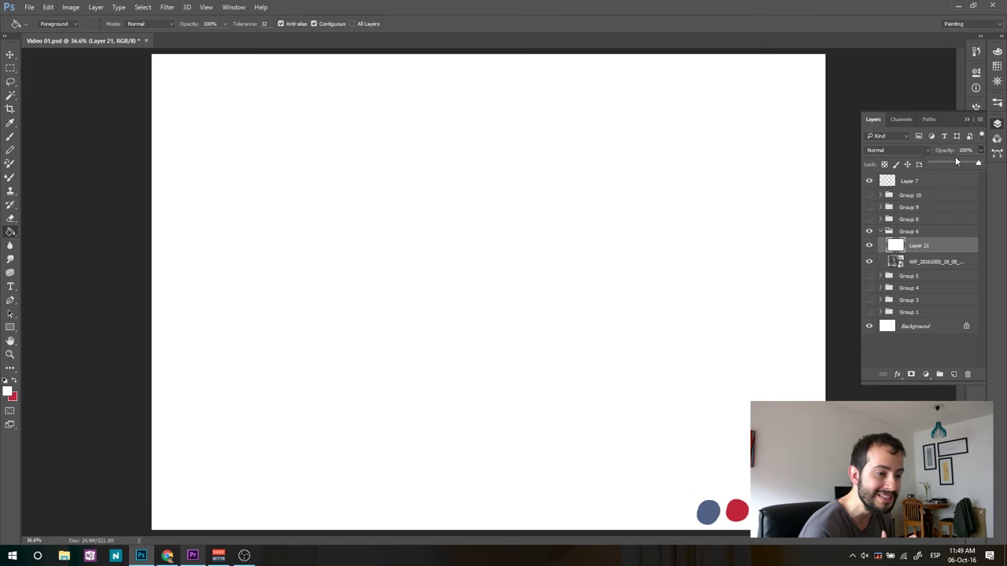
pyautogui.moveTo(951, 165); pyautogui.dragTo(949, 169)
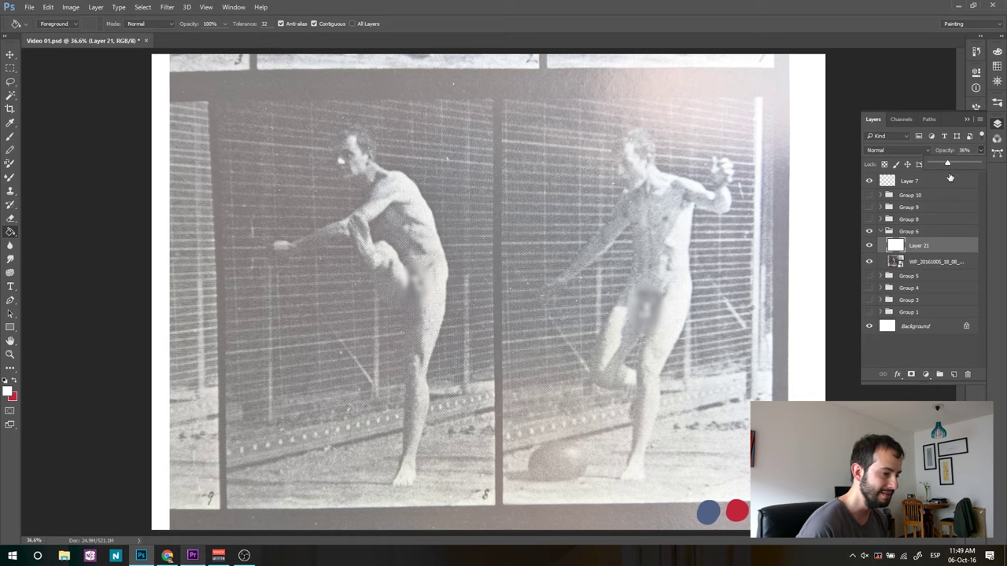
# Add another layer and draw a red line of action with blue guide curves over the high-kicking figure in frame 8.
pyautogui.click(955, 377)
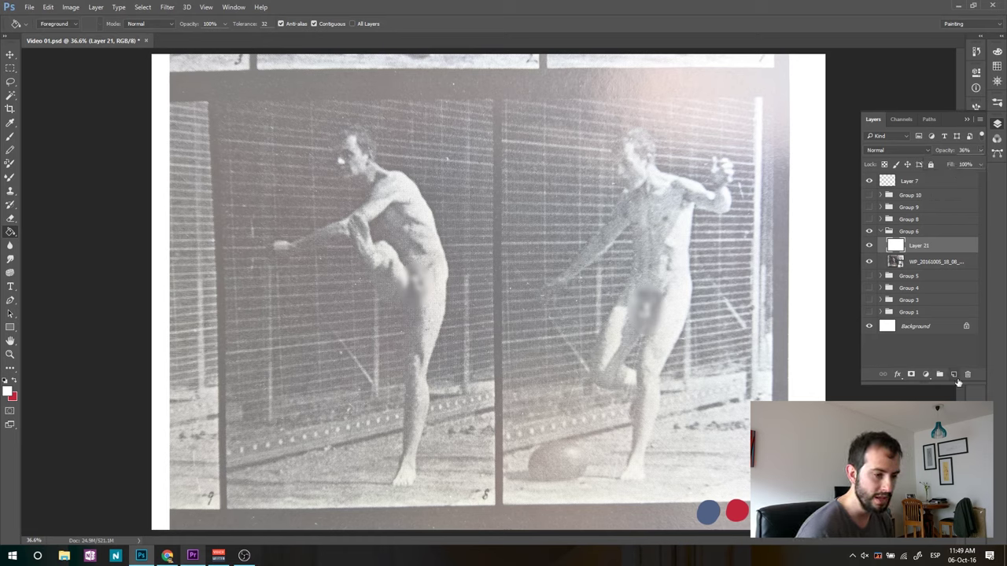
pyautogui.click(954, 376)
pyautogui.press('b')
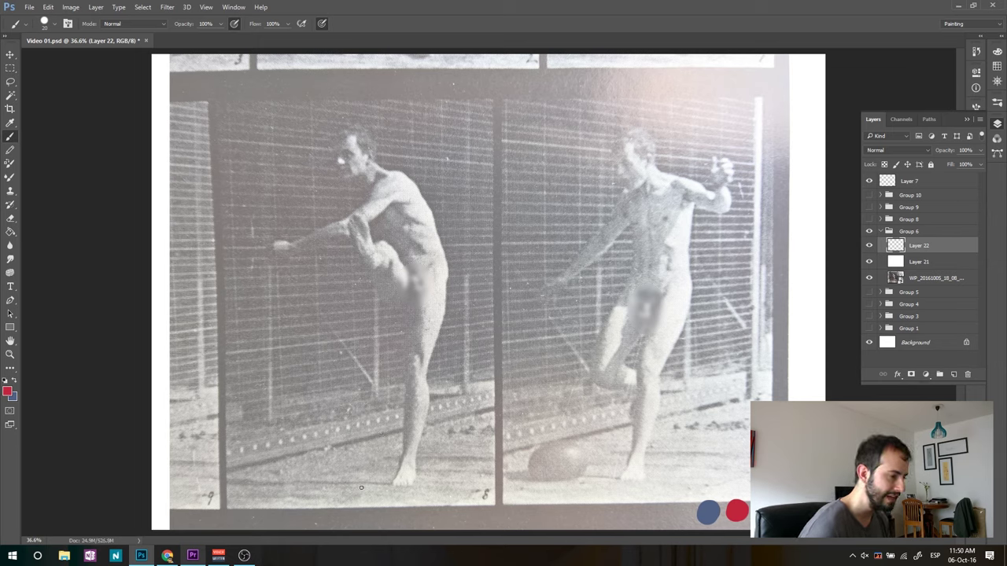
pyautogui.moveTo(368, 482)
pyautogui.mouseDown()
pyautogui.moveTo(421, 342)
pyautogui.moveTo(382, 448)
pyautogui.moveTo(367, 178)
pyautogui.mouseUp()
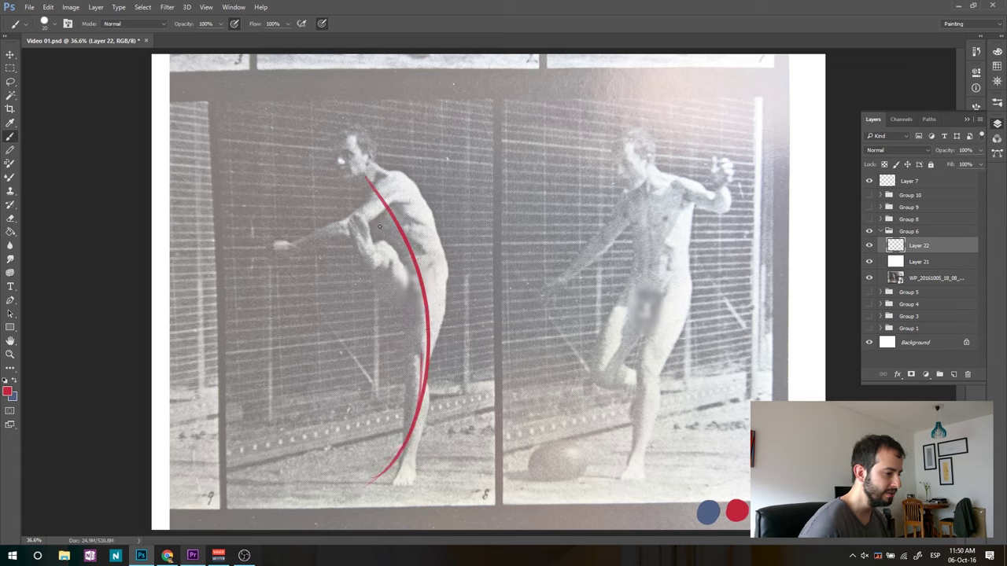
pyautogui.moveTo(418, 390)
pyautogui.mouseDown()
pyautogui.moveTo(398, 158)
pyautogui.moveTo(343, 221)
pyautogui.moveTo(347, 238)
pyautogui.mouseUp()
pyautogui.moveTo(374, 277); pyautogui.dragTo(421, 417)
# Sketch the frame 8 kicker in black, following the curve with the raised leg, standing leg, back, outstretched arm and bowed head.
pyautogui.keyDown('alt'); pyautogui.click(765, 511); pyautogui.keyUp('alt')
pyautogui.moveTo(389, 262)
pyautogui.mouseDown()
pyautogui.moveTo(382, 307)
pyautogui.moveTo(385, 260)
pyautogui.moveTo(346, 230)
pyautogui.moveTo(362, 192)
pyautogui.mouseUp()
pyautogui.moveTo(346, 228)
pyautogui.mouseDown()
pyautogui.moveTo(416, 400)
pyautogui.moveTo(398, 430)
pyautogui.mouseUp()
pyautogui.moveTo(400, 296); pyautogui.dragTo(398, 463)
pyautogui.moveTo(425, 370)
pyautogui.mouseDown()
pyautogui.moveTo(367, 250)
pyautogui.moveTo(346, 236)
pyautogui.moveTo(409, 329)
pyautogui.moveTo(403, 400)
pyautogui.moveTo(422, 346)
pyautogui.moveTo(359, 484)
pyautogui.moveTo(395, 484)
pyautogui.moveTo(436, 267)
pyautogui.moveTo(394, 200)
pyautogui.mouseUp()
pyautogui.moveTo(416, 309); pyautogui.dragTo(391, 236)
pyautogui.moveTo(417, 277); pyautogui.dragTo(381, 207)
pyautogui.moveTo(447, 284); pyautogui.dragTo(394, 174)
pyautogui.moveTo(333, 211)
pyautogui.mouseDown()
pyautogui.moveTo(271, 264)
pyautogui.moveTo(384, 199)
pyautogui.mouseUp()
pyautogui.moveTo(332, 165)
pyautogui.mouseDown()
pyautogui.moveTo(368, 197)
pyautogui.moveTo(358, 261)
pyautogui.moveTo(286, 248)
pyautogui.moveTo(411, 214)
pyautogui.moveTo(402, 272)
pyautogui.mouseUp()
pyautogui.moveTo(400, 272)
pyautogui.mouseDown()
pyautogui.moveTo(433, 313)
pyautogui.moveTo(445, 308)
pyautogui.mouseUp()
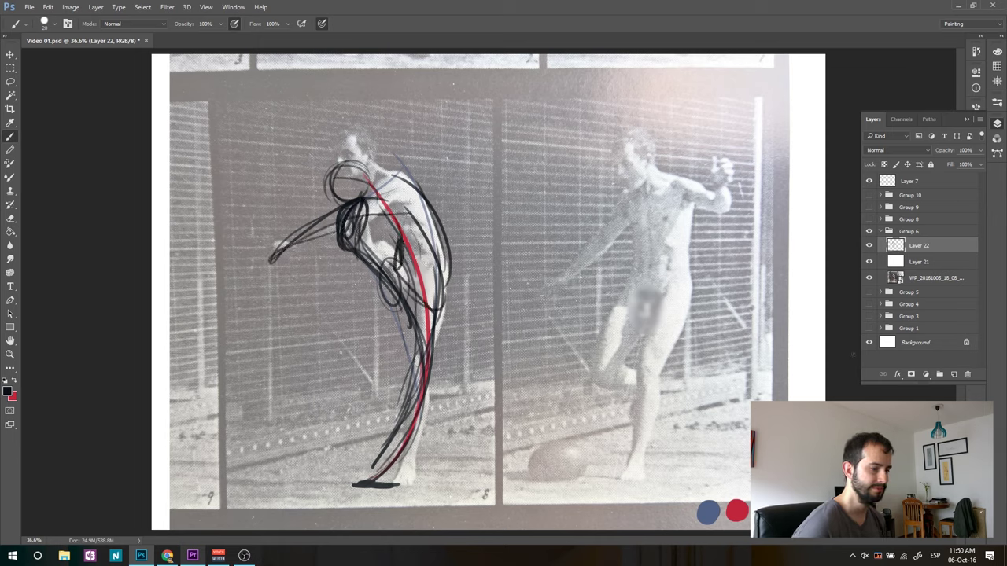
# Hide the ball-kicking photo and rework the kicker's head and neck with bolder rounded strokes.
pyautogui.click(870, 278)
pyautogui.moveTo(392, 189)
pyautogui.mouseDown()
pyautogui.moveTo(364, 164)
pyautogui.moveTo(345, 183)
pyautogui.moveTo(343, 154)
pyautogui.moveTo(366, 194)
pyautogui.mouseUp()
pyautogui.moveTo(362, 150)
pyautogui.mouseDown()
pyautogui.moveTo(355, 195)
pyautogui.moveTo(371, 172)
pyautogui.moveTo(347, 186)
pyautogui.moveTo(346, 200)
pyautogui.moveTo(382, 237)
pyautogui.mouseUp()
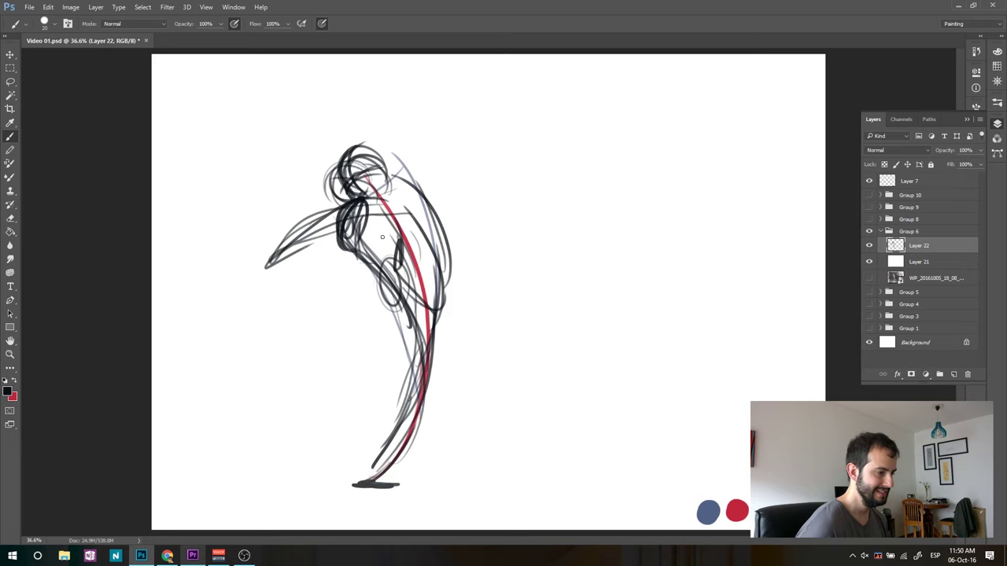
# Try to extend the kicker's raised leg upward in front of the face, with the foot above the head.
pyautogui.moveTo(374, 274)
pyautogui.mouseDown()
pyautogui.moveTo(395, 300)
pyautogui.moveTo(356, 232)
pyautogui.moveTo(394, 296)
pyautogui.moveTo(313, 110)
pyautogui.moveTo(338, 134)
pyautogui.moveTo(303, 153)
pyautogui.moveTo(431, 314)
pyautogui.mouseUp()
pyautogui.hotkey('ctrl', 'alt', 'z')
pyautogui.hotkey('ctrl', 'alt', 'z')
pyautogui.hotkey('ctrl', 'alt', 'z')
pyautogui.hotkey('ctrl', 'alt', 'z')
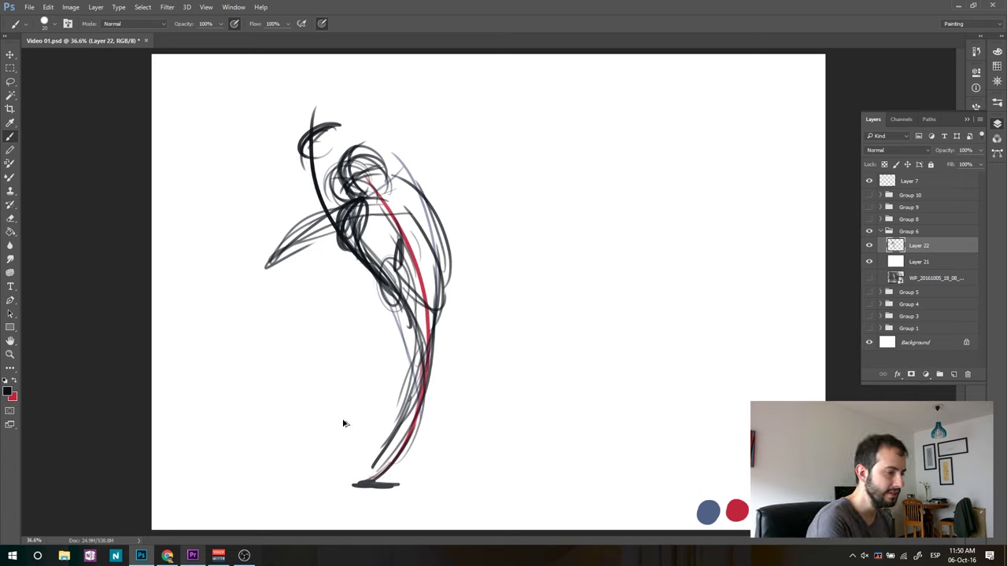
pyautogui.hotkey('ctrl', 'alt', 'z')
pyautogui.hotkey('ctrl', 'alt', 'z')
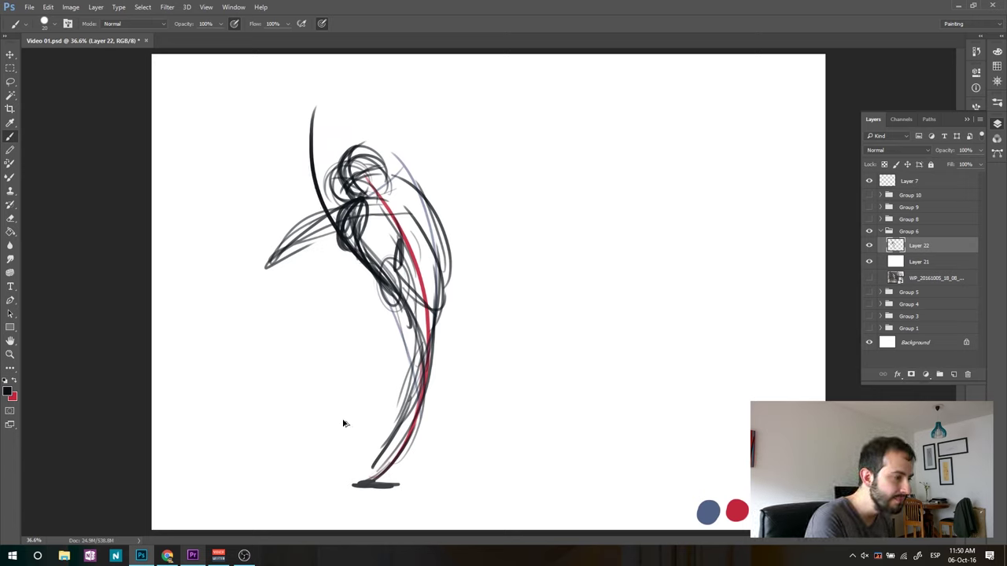
# Reinforce the kicker's raised thigh, curved standing leg and arched back in black, and draw a longer pointed standing foot.
pyautogui.moveTo(397, 293)
pyautogui.mouseDown()
pyautogui.moveTo(376, 254)
pyautogui.moveTo(359, 230)
pyautogui.mouseUp()
pyautogui.moveTo(378, 193)
pyautogui.mouseDown()
pyautogui.moveTo(352, 237)
pyautogui.moveTo(342, 229)
pyautogui.moveTo(415, 335)
pyautogui.moveTo(395, 413)
pyautogui.moveTo(358, 479)
pyautogui.moveTo(376, 475)
pyautogui.moveTo(331, 486)
pyautogui.moveTo(373, 487)
pyautogui.moveTo(387, 469)
pyautogui.moveTo(393, 457)
pyautogui.moveTo(338, 485)
pyautogui.mouseUp()
pyautogui.moveTo(394, 457)
pyautogui.mouseDown()
pyautogui.moveTo(432, 345)
pyautogui.moveTo(443, 255)
pyautogui.mouseUp()
pyautogui.moveTo(417, 419)
pyautogui.mouseDown()
pyautogui.moveTo(445, 297)
pyautogui.moveTo(419, 184)
pyautogui.mouseUp()
pyautogui.moveTo(455, 306); pyautogui.dragTo(428, 209)
pyautogui.moveTo(427, 209); pyautogui.dragTo(354, 151)
pyautogui.moveTo(383, 185)
pyautogui.mouseDown()
pyautogui.moveTo(337, 154)
pyautogui.moveTo(350, 203)
pyautogui.mouseUp()
pyautogui.moveTo(327, 488); pyautogui.dragTo(398, 484)
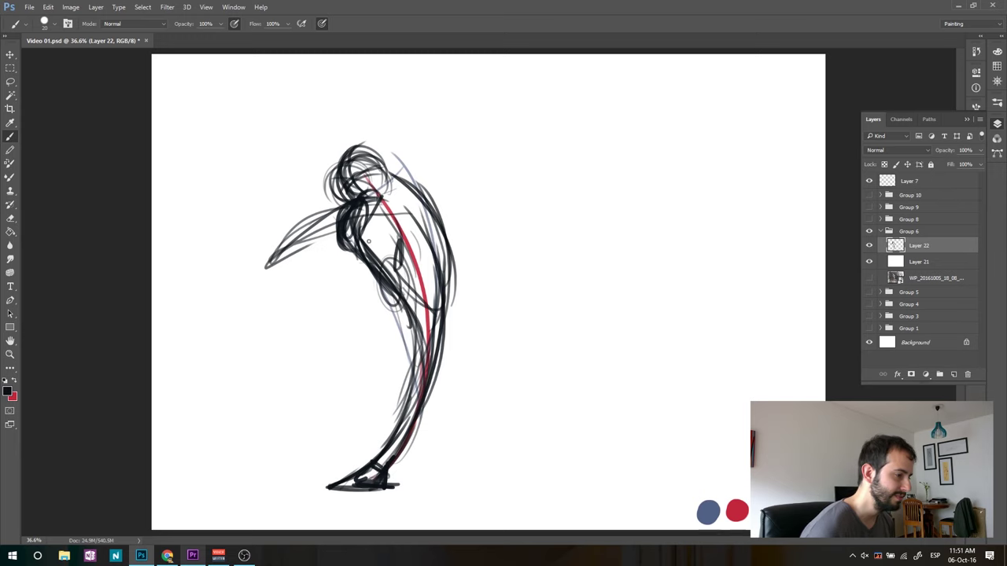
# Lengthen the kicker's outstretched arm with a hand, and darken the shoulder and raised thigh.
pyautogui.moveTo(402, 201); pyautogui.dragTo(250, 260)
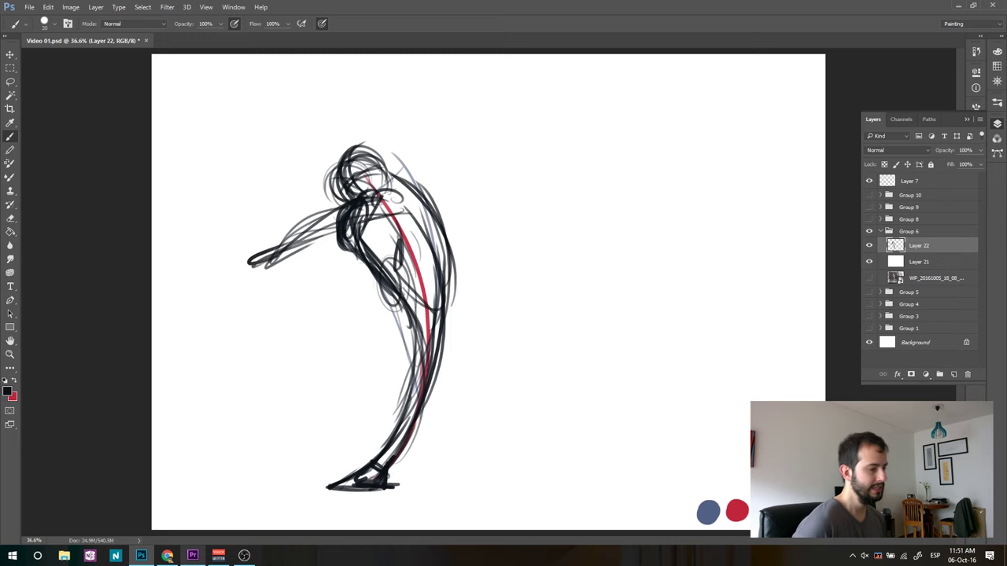
pyautogui.moveTo(401, 309)
pyautogui.mouseDown()
pyautogui.moveTo(351, 247)
pyautogui.moveTo(358, 214)
pyautogui.moveTo(376, 198)
pyautogui.moveTo(351, 256)
pyautogui.mouseUp()
pyautogui.moveTo(387, 196)
pyautogui.mouseDown()
pyautogui.moveTo(366, 241)
pyautogui.moveTo(405, 313)
pyautogui.mouseUp()
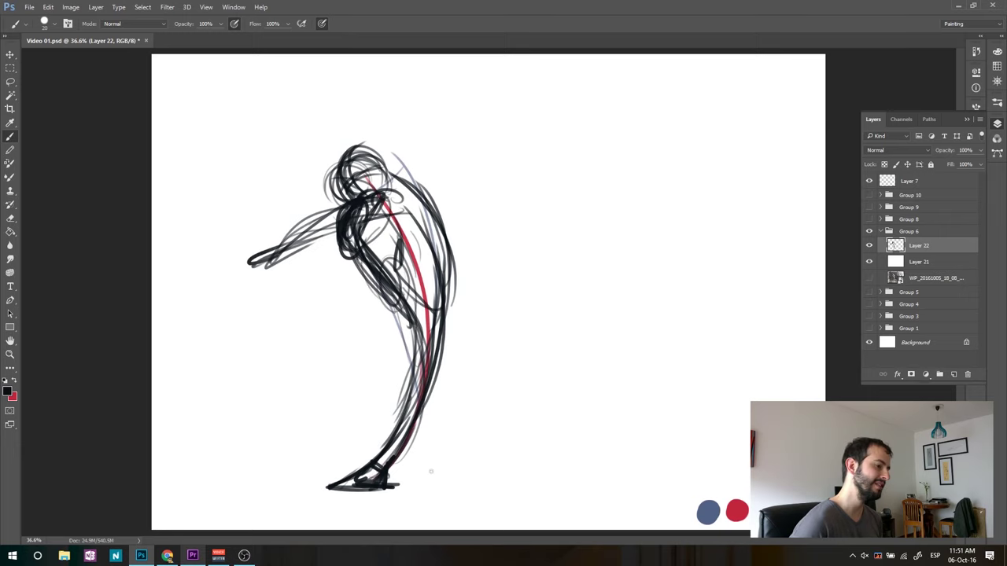
# Show the ball-kicking photo and flip it horizontally together with the Layer 22 sketch.
pyautogui.click(869, 277)
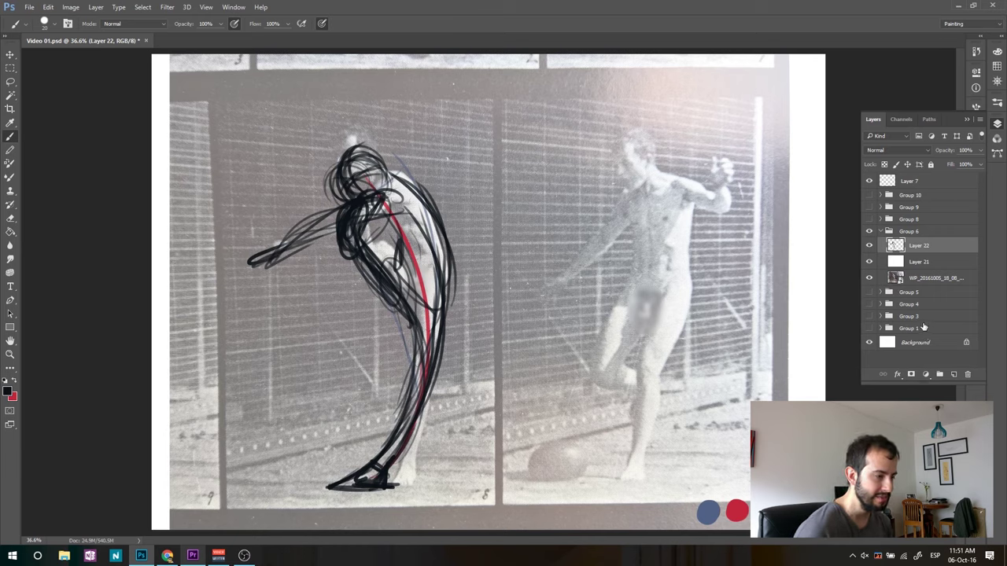
pyautogui.click(912, 279)
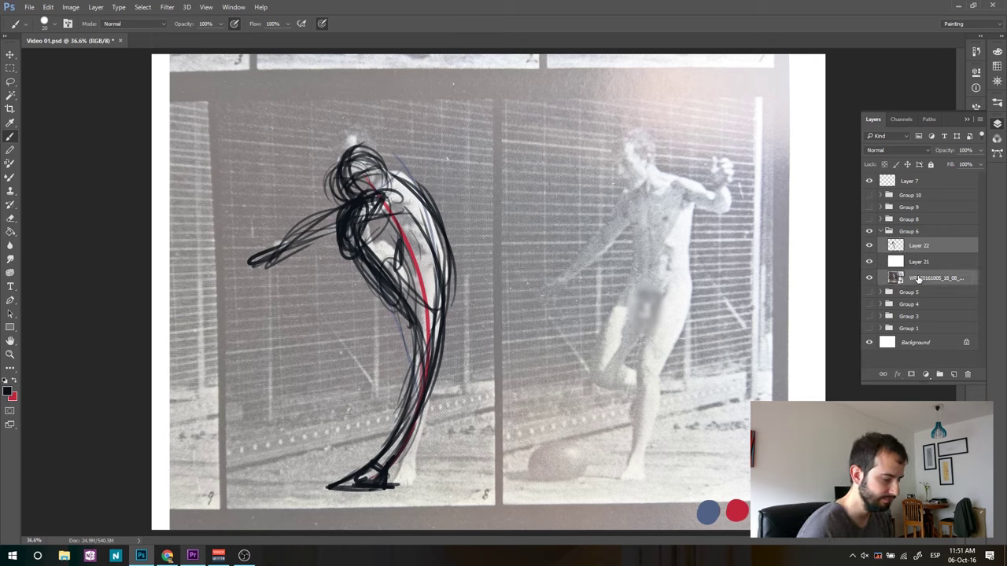
pyautogui.hotkey('ctrl', 't')
pyautogui.rightClick(699, 347)
pyautogui.click(728, 505)
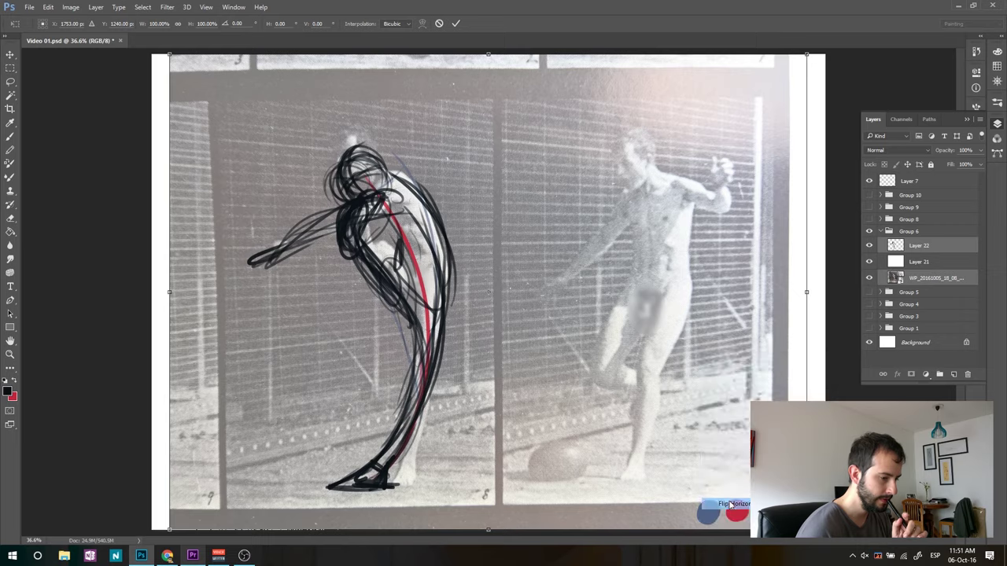
pyautogui.press('b')
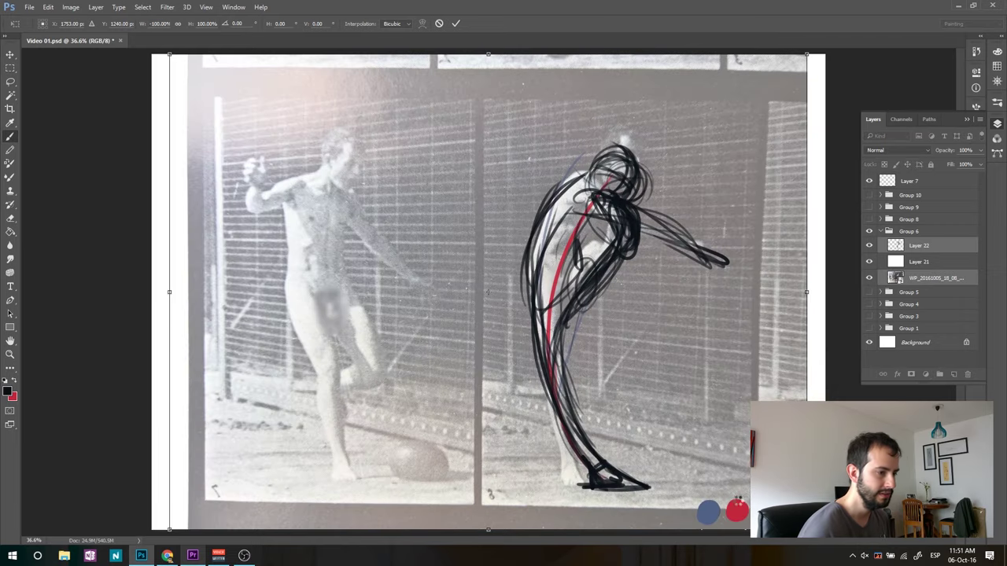
pyautogui.press('Return')
# On Layer 22, draw two red action curves and blue torso and leg guides over the second kicker, beside the ball.
pyautogui.click(930, 265)
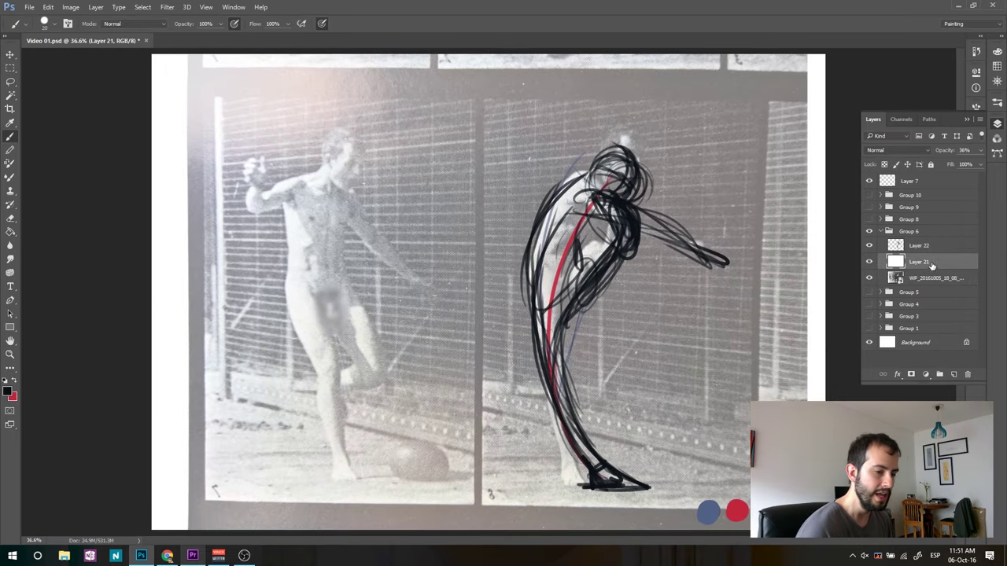
pyautogui.click(931, 252)
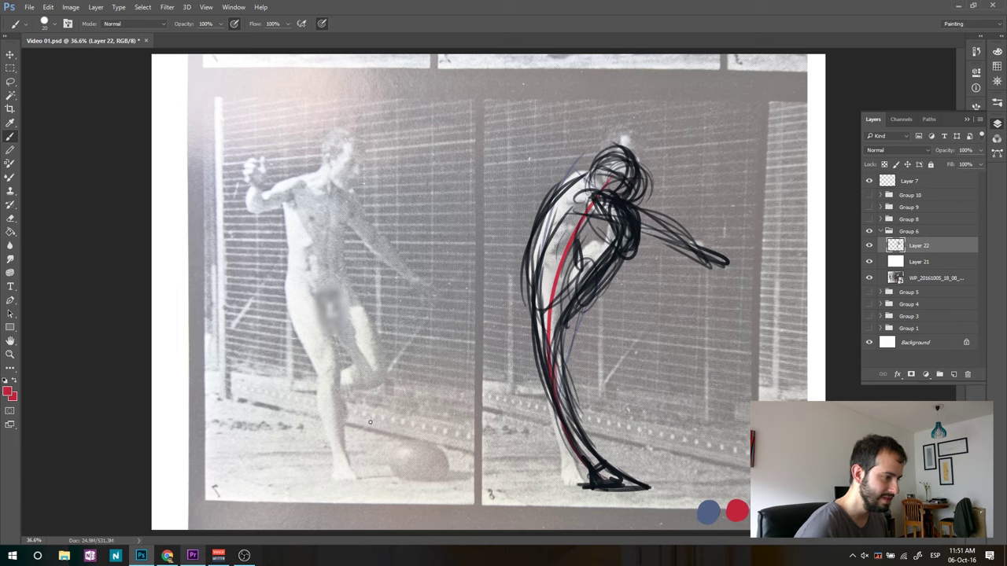
pyautogui.moveTo(378, 470); pyautogui.dragTo(330, 134)
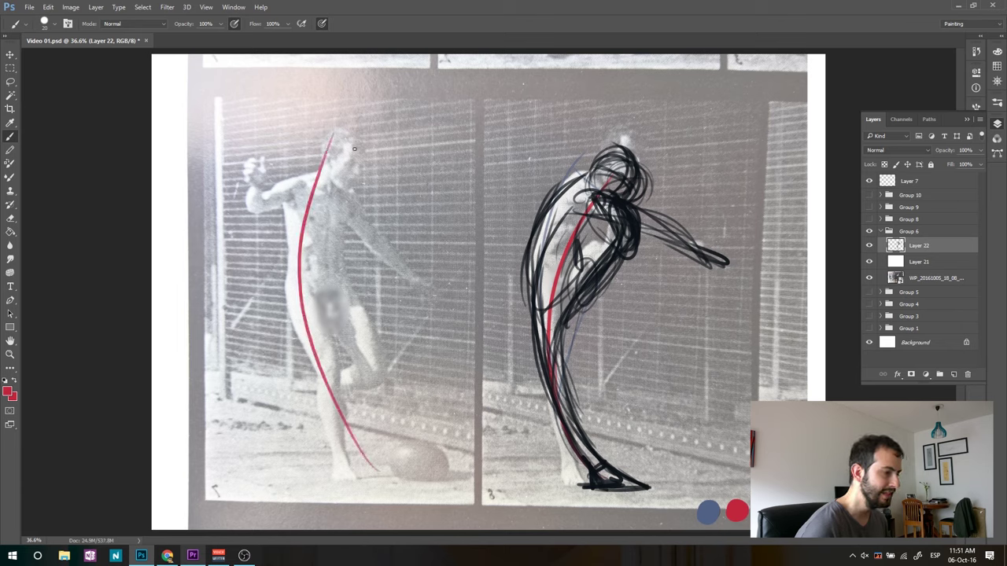
pyautogui.keyDown('alt'); pyautogui.click(708, 512); pyautogui.keyUp('alt')
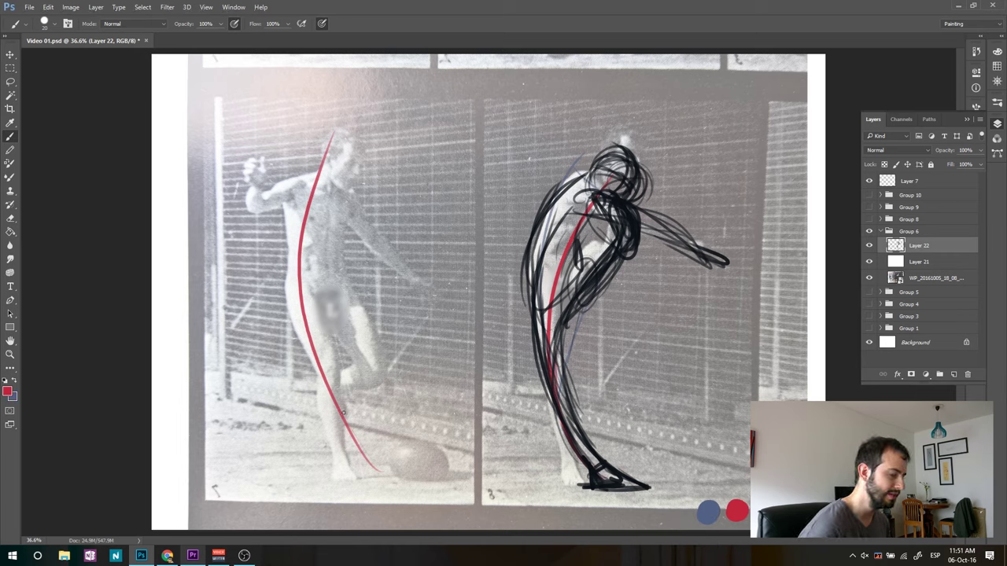
pyautogui.moveTo(333, 397)
pyautogui.mouseDown()
pyautogui.moveTo(334, 268)
pyautogui.moveTo(353, 177)
pyautogui.mouseUp()
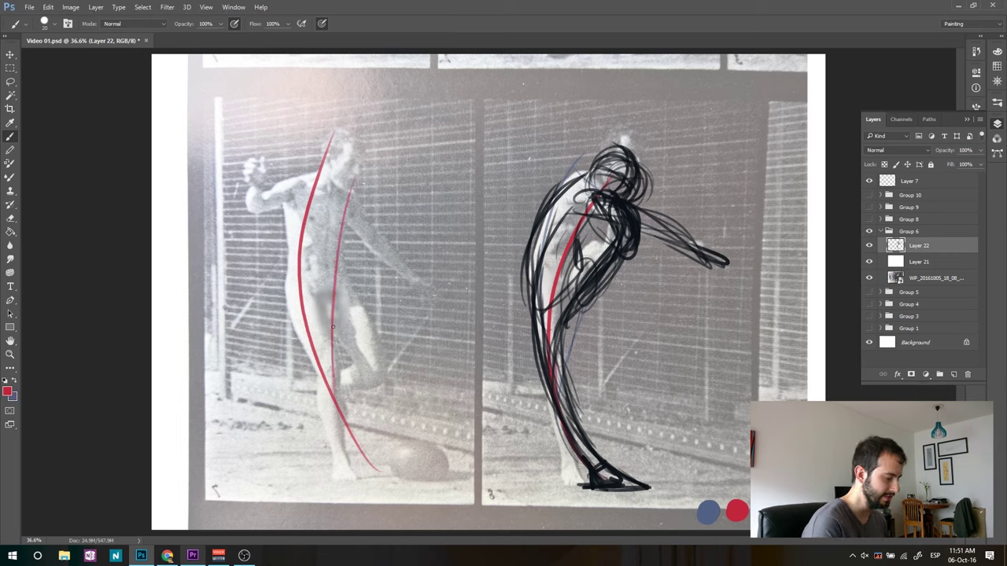
pyautogui.moveTo(337, 398)
pyautogui.mouseDown()
pyautogui.moveTo(347, 171)
pyautogui.moveTo(268, 171)
pyautogui.mouseUp()
pyautogui.moveTo(270, 174); pyautogui.dragTo(302, 348)
pyautogui.moveTo(285, 209); pyautogui.dragTo(325, 389)
pyautogui.moveTo(288, 272); pyautogui.dragTo(358, 421)
pyautogui.moveTo(308, 200); pyautogui.dragTo(338, 429)
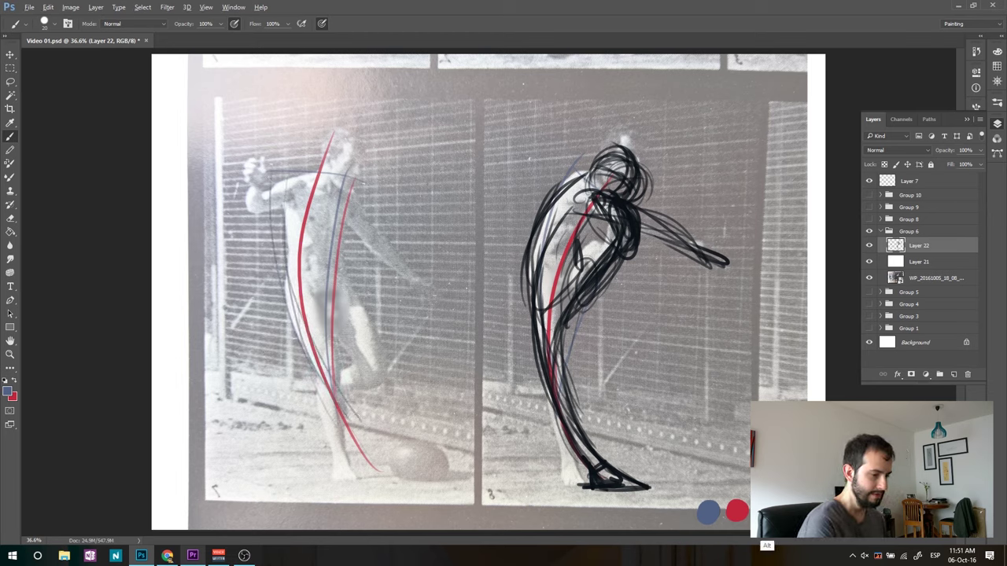
# Sketch the second kicker in black with head, chest, pelvis, standing leg, front arm and kicking leg swung far back.
pyautogui.moveTo(339, 280)
pyautogui.mouseDown()
pyautogui.moveTo(311, 351)
pyautogui.moveTo(244, 300)
pyautogui.moveTo(220, 313)
pyautogui.moveTo(231, 321)
pyautogui.moveTo(244, 292)
pyautogui.moveTo(343, 274)
pyautogui.moveTo(351, 482)
pyautogui.moveTo(372, 473)
pyautogui.moveTo(328, 434)
pyautogui.moveTo(339, 481)
pyautogui.moveTo(376, 470)
pyautogui.moveTo(340, 338)
pyautogui.moveTo(339, 424)
pyautogui.moveTo(318, 264)
pyautogui.moveTo(336, 433)
pyautogui.moveTo(343, 274)
pyautogui.moveTo(299, 293)
pyautogui.moveTo(342, 298)
pyautogui.moveTo(351, 315)
pyautogui.moveTo(356, 182)
pyautogui.moveTo(367, 210)
pyautogui.moveTo(277, 189)
pyautogui.moveTo(277, 276)
pyautogui.mouseUp()
pyautogui.moveTo(318, 180); pyautogui.dragTo(275, 236)
pyautogui.moveTo(338, 157)
pyautogui.mouseDown()
pyautogui.moveTo(332, 196)
pyautogui.moveTo(346, 206)
pyautogui.moveTo(367, 184)
pyautogui.moveTo(354, 214)
pyautogui.moveTo(347, 206)
pyautogui.moveTo(362, 150)
pyautogui.moveTo(365, 200)
pyautogui.moveTo(327, 216)
pyautogui.moveTo(313, 195)
pyautogui.moveTo(303, 226)
pyautogui.mouseUp()
pyautogui.moveTo(289, 188)
pyautogui.mouseDown()
pyautogui.moveTo(295, 311)
pyautogui.moveTo(308, 346)
pyautogui.mouseUp()
pyautogui.moveTo(288, 259); pyautogui.dragTo(336, 385)
pyautogui.moveTo(277, 200)
pyautogui.mouseDown()
pyautogui.moveTo(352, 217)
pyautogui.moveTo(356, 230)
pyautogui.moveTo(322, 264)
pyautogui.mouseUp()
pyautogui.moveTo(327, 229)
pyautogui.mouseDown()
pyautogui.moveTo(313, 288)
pyautogui.moveTo(389, 275)
pyautogui.moveTo(429, 310)
pyautogui.moveTo(407, 298)
pyautogui.mouseUp()
pyautogui.moveTo(417, 302)
pyautogui.mouseDown()
pyautogui.moveTo(426, 312)
pyautogui.moveTo(411, 320)
pyautogui.mouseUp()
pyautogui.moveTo(406, 310)
pyautogui.mouseDown()
pyautogui.moveTo(415, 318)
pyautogui.moveTo(350, 225)
pyautogui.mouseUp()
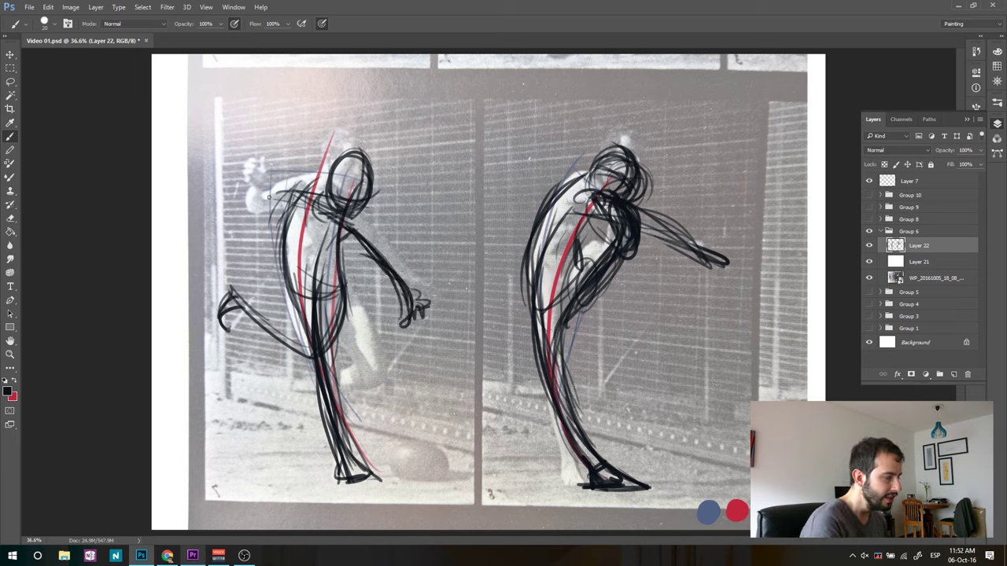
# Draw the second kicker's bent rear arm, then erase the front arm and redraw it as one long downward curve.
pyautogui.moveTo(291, 202)
pyautogui.mouseDown()
pyautogui.moveTo(252, 206)
pyautogui.moveTo(250, 157)
pyautogui.moveTo(228, 189)
pyautogui.moveTo(291, 203)
pyautogui.mouseUp()
pyautogui.press('e')
pyautogui.moveTo(376, 253)
pyautogui.mouseDown()
pyautogui.moveTo(424, 322)
pyautogui.moveTo(356, 235)
pyautogui.moveTo(447, 289)
pyautogui.mouseUp()
pyautogui.press('b')
pyautogui.moveTo(357, 234); pyautogui.dragTo(449, 291)
pyautogui.moveTo(358, 234); pyautogui.dragTo(408, 336)
# Try adding another contour to the second kicker's front arm and erasing around its hand.
pyautogui.moveTo(364, 242); pyautogui.dragTo(406, 310)
pyautogui.press('e')
pyautogui.moveTo(387, 260)
pyautogui.mouseDown()
pyautogui.moveTo(476, 340)
pyautogui.moveTo(425, 348)
pyautogui.moveTo(426, 299)
pyautogui.moveTo(439, 401)
pyautogui.moveTo(447, 374)
pyautogui.mouseUp()
pyautogui.press('b')
pyautogui.hotkey('ctrl', 'alt', 'z')
pyautogui.hotkey('ctrl', 'alt', 'z')
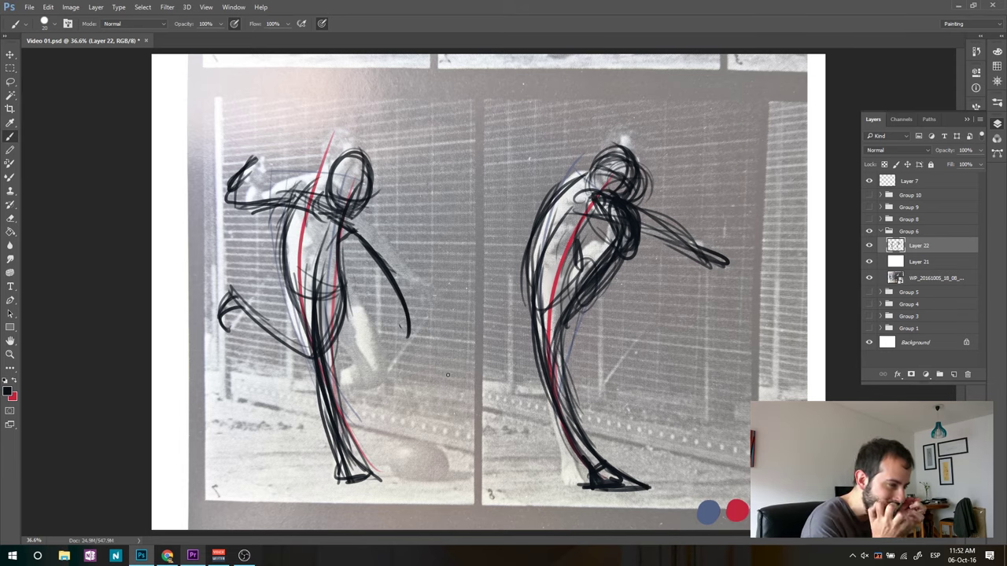
# Add simple hands to the second kicker, strengthen the back and standing leg contours, and erase excess lines inside the leg.
pyautogui.moveTo(401, 313)
pyautogui.mouseDown()
pyautogui.moveTo(397, 325)
pyautogui.moveTo(407, 334)
pyautogui.moveTo(411, 299)
pyautogui.mouseUp()
pyautogui.moveTo(303, 211)
pyautogui.mouseDown()
pyautogui.moveTo(257, 210)
pyautogui.moveTo(234, 189)
pyautogui.moveTo(266, 167)
pyautogui.moveTo(246, 185)
pyautogui.moveTo(247, 213)
pyautogui.moveTo(281, 338)
pyautogui.mouseUp()
pyautogui.moveTo(292, 275); pyautogui.dragTo(329, 418)
pyautogui.moveTo(346, 470); pyautogui.dragTo(322, 331)
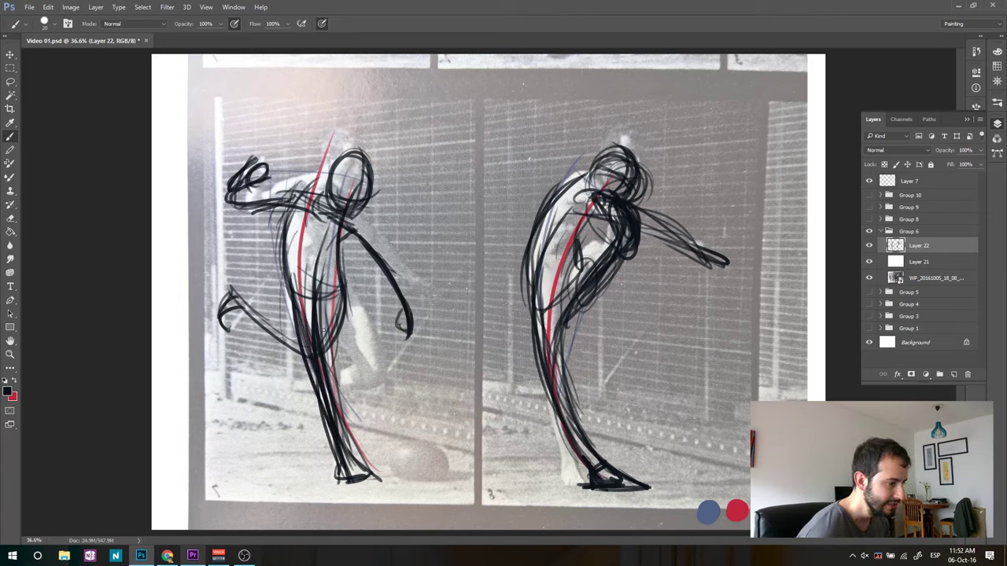
pyautogui.press('e')
pyautogui.moveTo(329, 417)
pyautogui.mouseDown()
pyautogui.moveTo(346, 462)
pyautogui.moveTo(323, 377)
pyautogui.moveTo(363, 485)
pyautogui.mouseUp()
pyautogui.press('b')
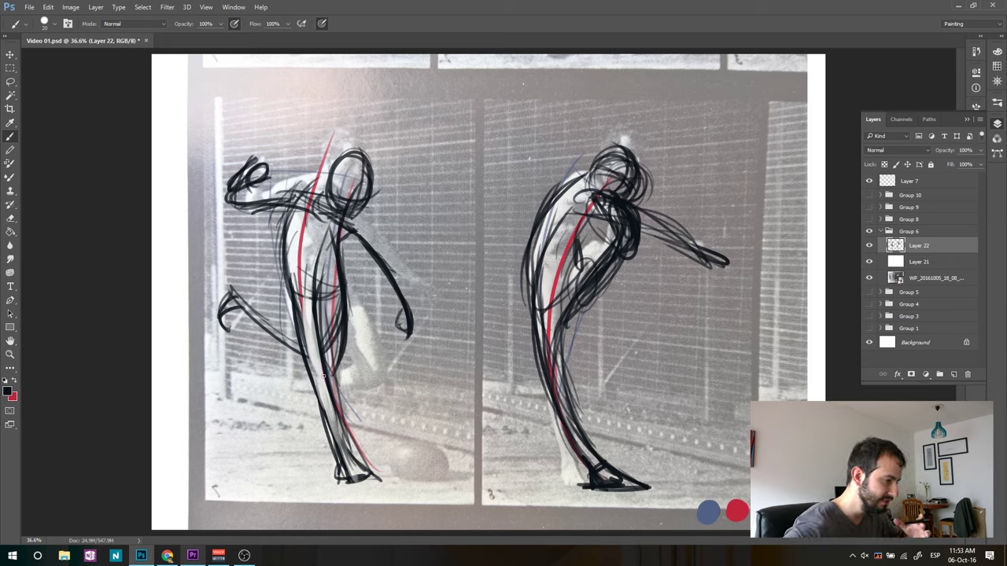
# Try erasing the second kicker's head and redrawing it farther back over the shoulders.
pyautogui.press('e')
pyautogui.moveTo(346, 213)
pyautogui.mouseDown()
pyautogui.moveTo(328, 168)
pyautogui.moveTo(362, 186)
pyautogui.moveTo(320, 177)
pyautogui.mouseUp()
pyautogui.press('b')
pyautogui.moveTo(328, 233); pyautogui.dragTo(326, 294)
pyautogui.moveTo(323, 200); pyautogui.dragTo(324, 286)
pyautogui.moveTo(307, 174)
pyautogui.mouseDown()
pyautogui.moveTo(327, 210)
pyautogui.moveTo(315, 165)
pyautogui.moveTo(337, 206)
pyautogui.mouseUp()
pyautogui.hotkey('ctrl', 'alt', 'z')
pyautogui.hotkey('ctrl', 'alt', 'z')
pyautogui.hotkey('ctrl', 'alt', 'z')
pyautogui.hotkey('ctrl', 'alt', 'z')
pyautogui.hotkey('ctrl', 'alt', 'z')
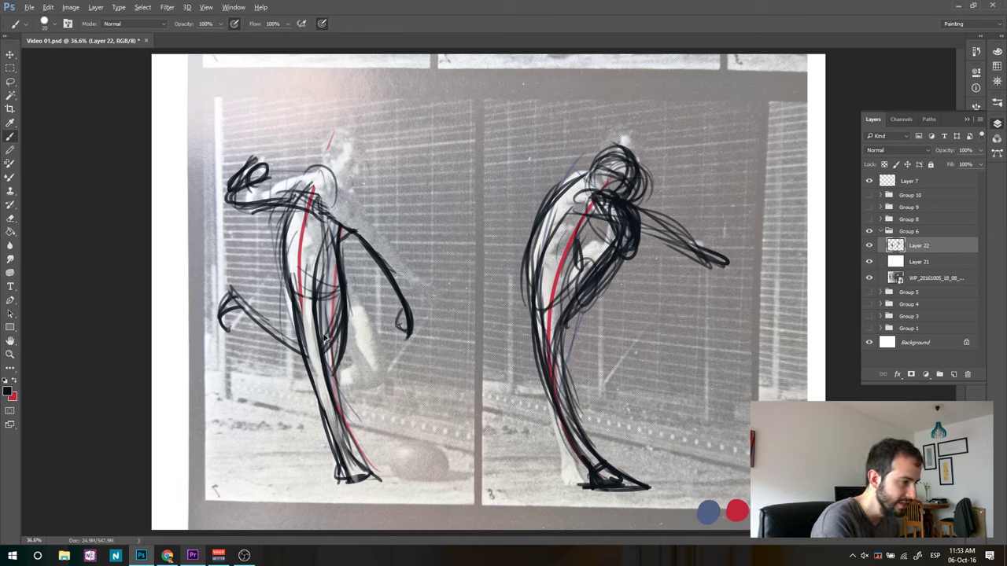
pyautogui.hotkey('ctrl', 'alt', 'z')
pyautogui.hotkey('ctrl', 'alt', 'z')
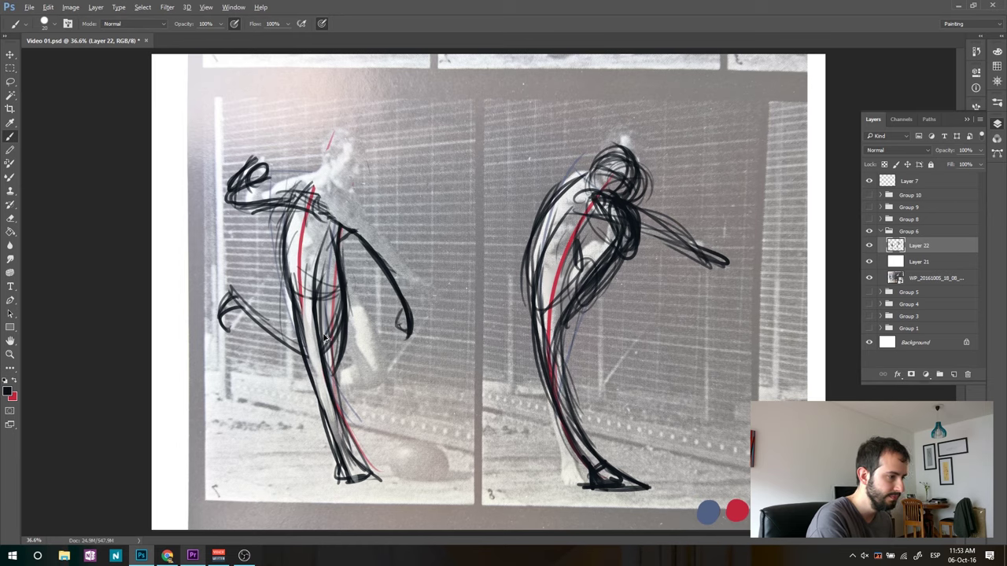
pyautogui.hotkey('ctrl', 'alt', 'z')
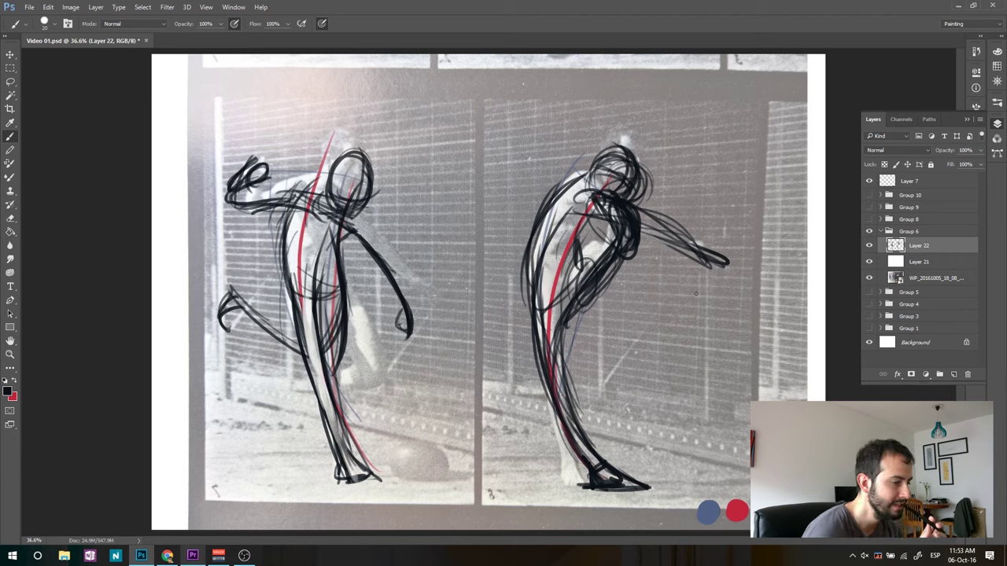
# Hide Group 6 and review the earlier sketch groups one at a time, ending with the bowlers in Group 5.
pyautogui.click(869, 233)
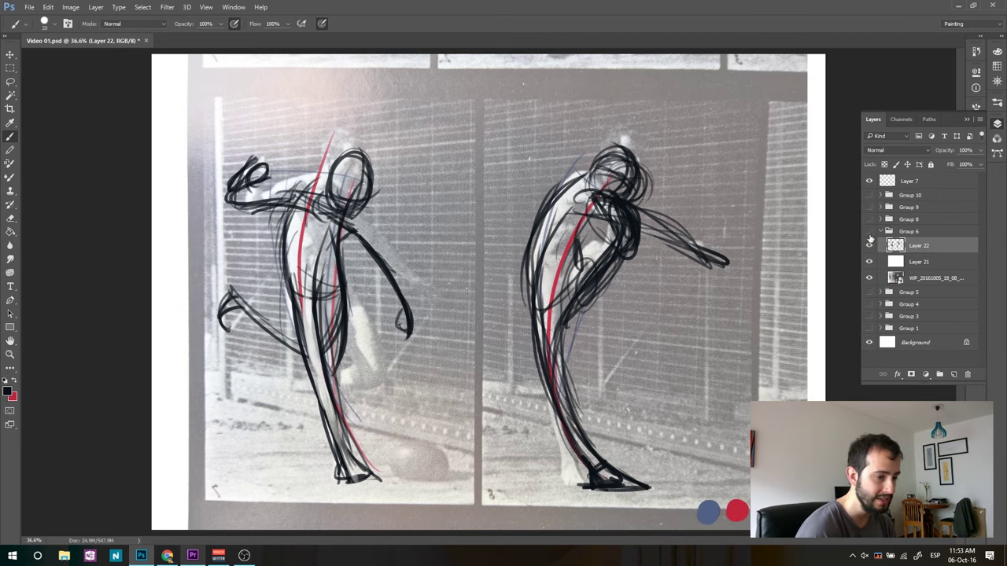
pyautogui.click(869, 303)
pyautogui.click(870, 304)
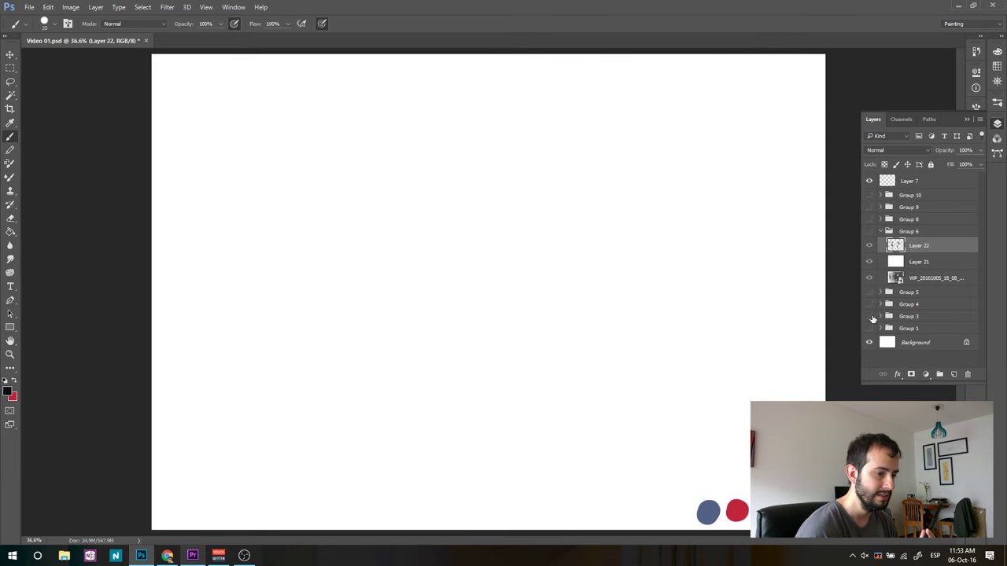
pyautogui.click(869, 317)
pyautogui.click(870, 316)
pyautogui.click(869, 304)
pyautogui.click(870, 305)
pyautogui.click(869, 292)
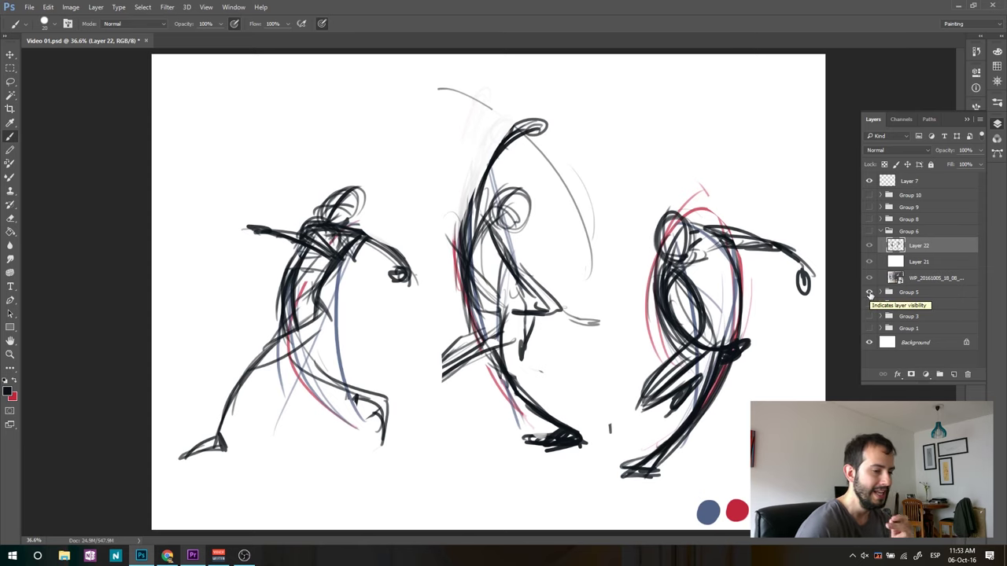
# Hide the bowler sketches in Group 5 and briefly compare the kicker sketches in Group 6 against their photo reference.
pyautogui.click(869, 293)
pyautogui.click(869, 231)
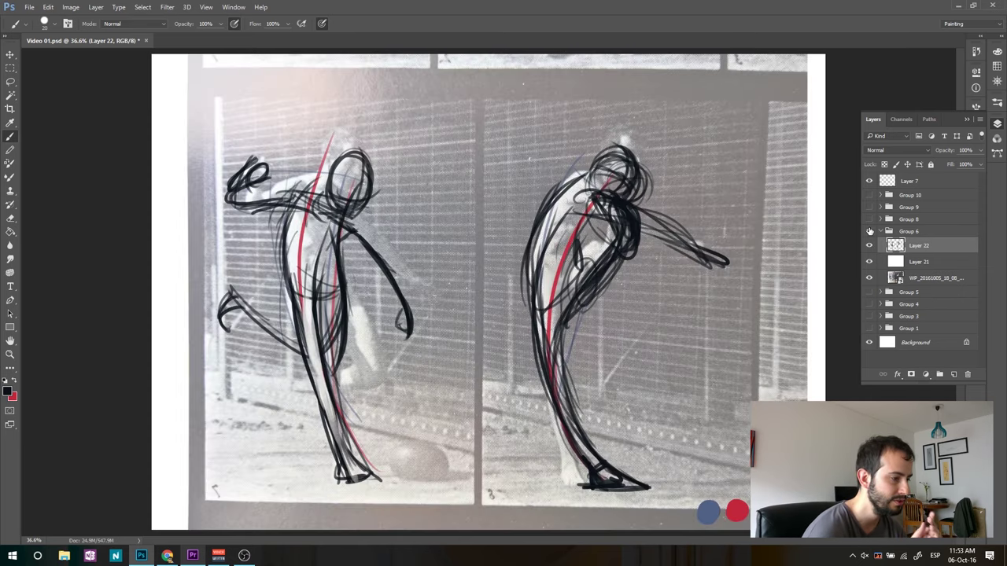
pyautogui.click(869, 231)
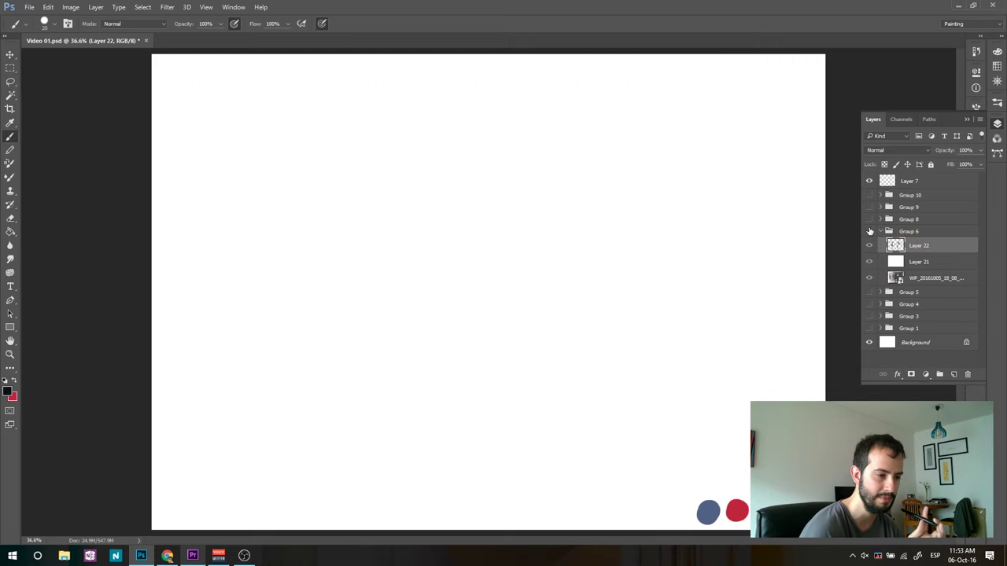
# Show and expand Group 8 with the wrestling reference, collapse Group 6, and hide the enlarged frame on Layer 13.
pyautogui.click(870, 220)
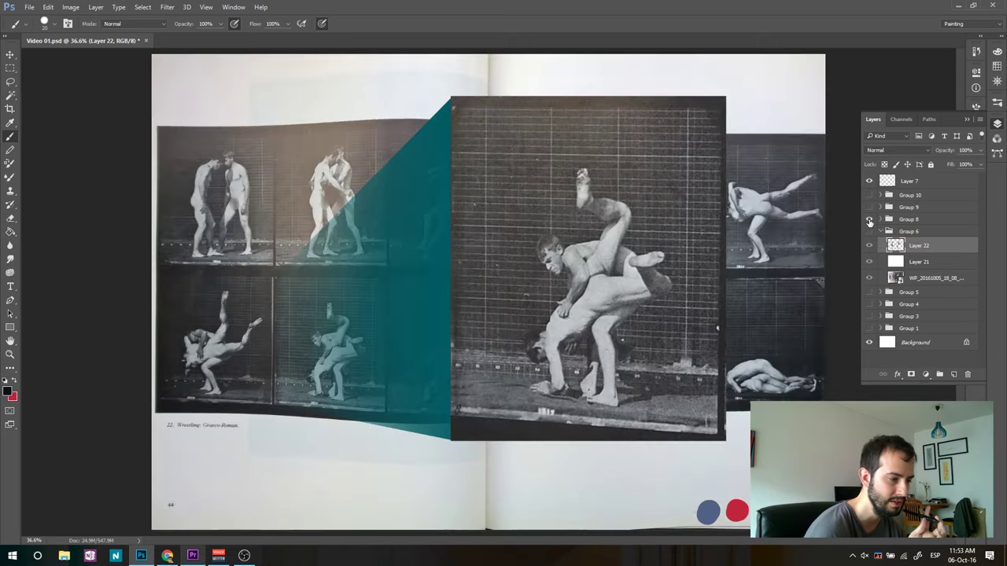
pyautogui.click(881, 232)
pyautogui.click(880, 219)
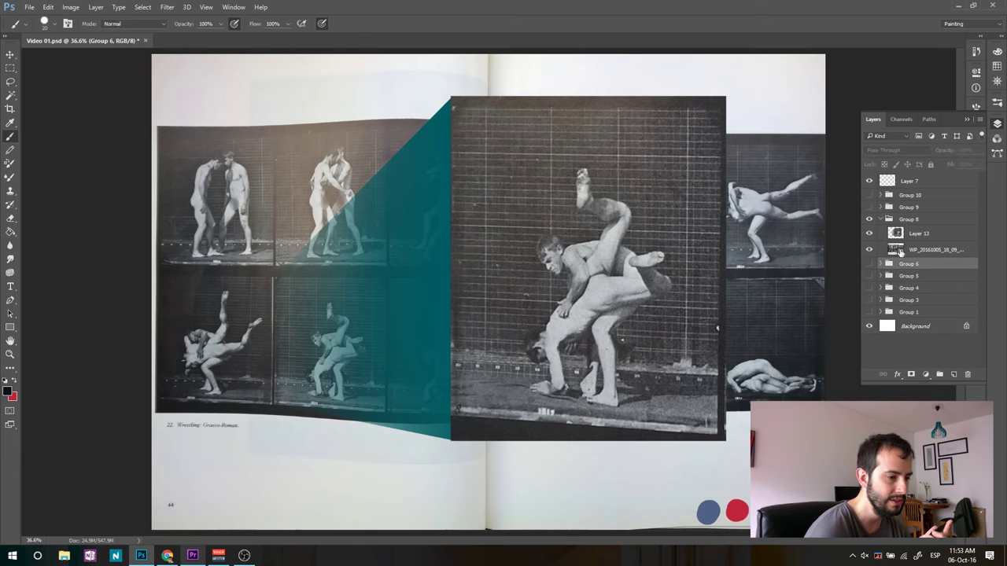
pyautogui.click(930, 236)
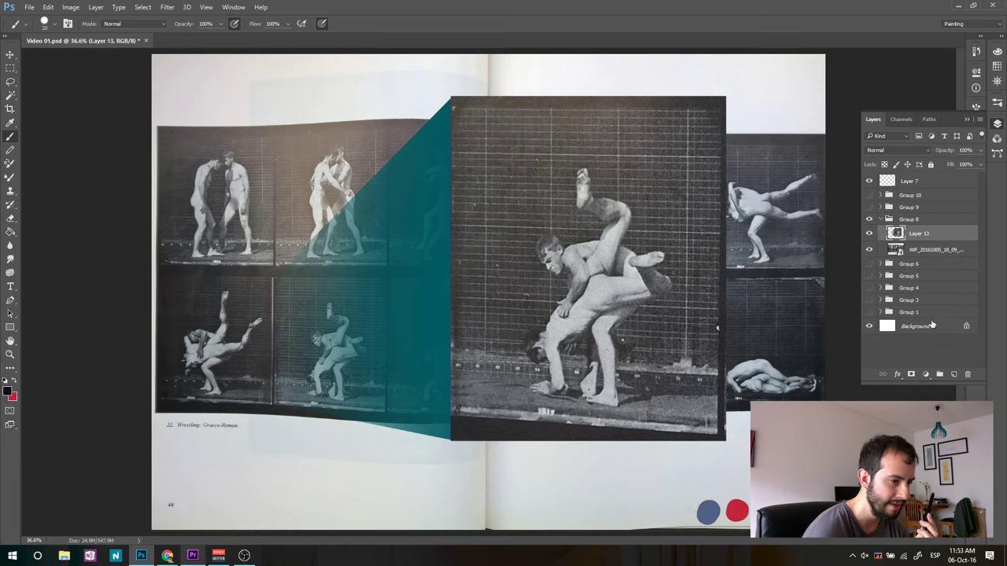
pyautogui.click(869, 234)
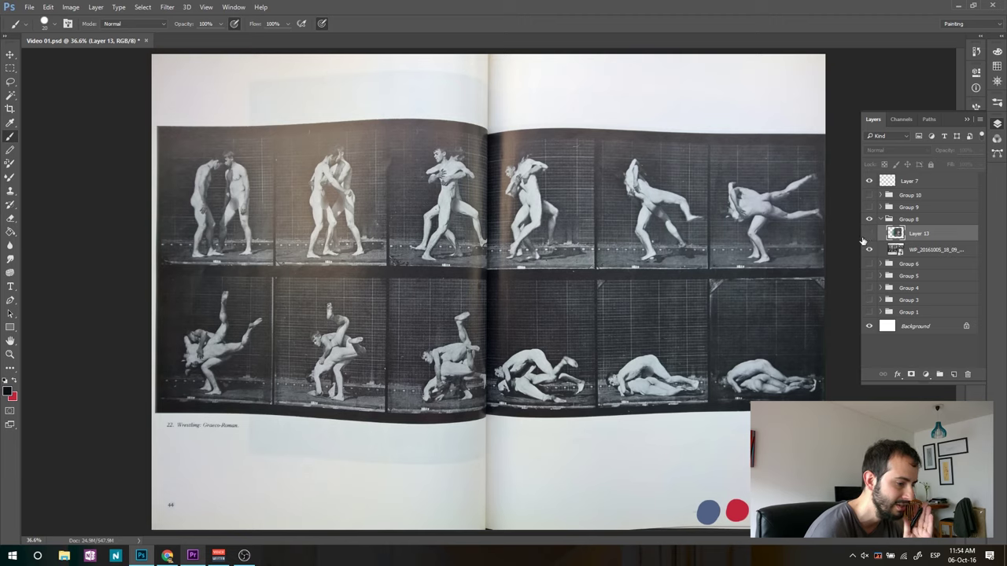
# Add a new layer above Layer 13 and try circling the last frame of the wrestling sequence.
pyautogui.click(952, 376)
pyautogui.moveTo(759, 323)
pyautogui.mouseDown()
pyautogui.moveTo(819, 330)
pyautogui.moveTo(712, 350)
pyautogui.mouseUp()
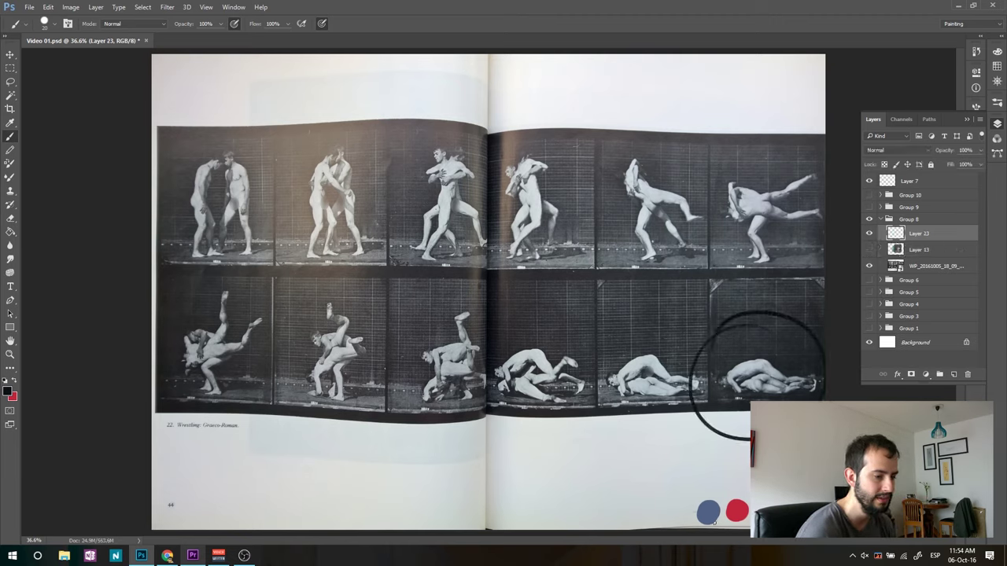
pyautogui.hotkey('ctrl', 'z')
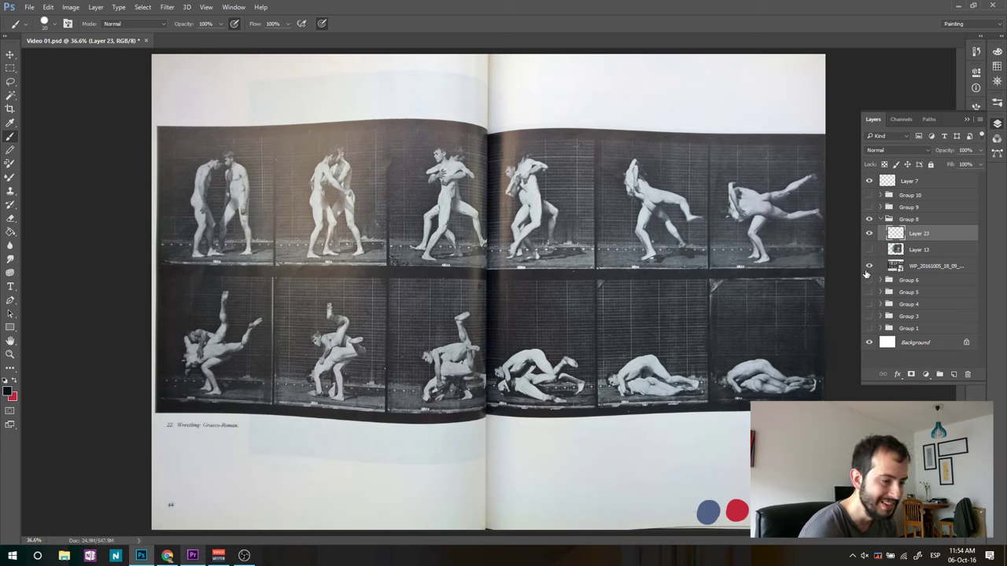
# Set the foreground colour to white (#ffffff) and fill the new layer with it using the Paint Bucket.
pyautogui.click(7, 391)
pyautogui.click(142, 226)
pyautogui.click(130, 204)
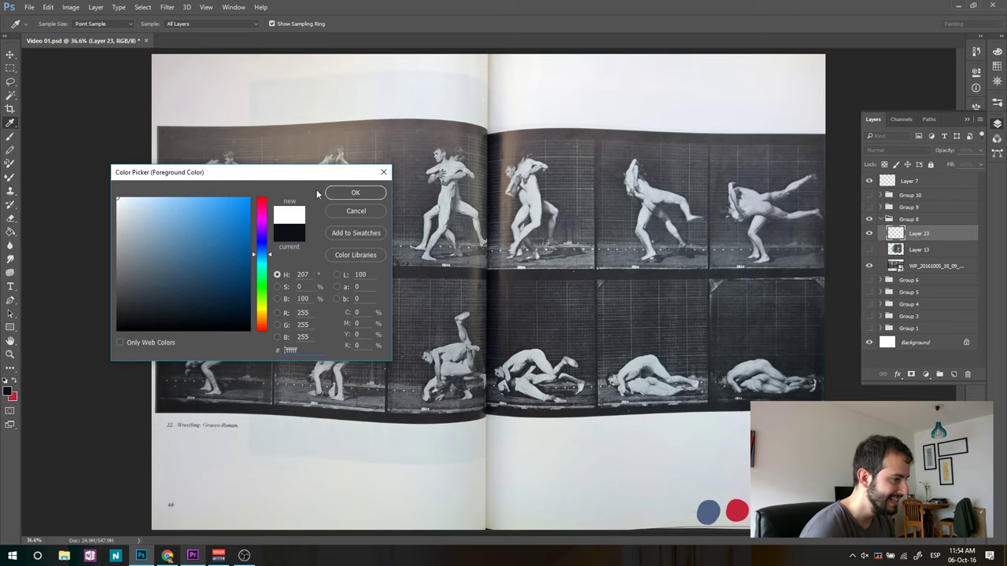
pyautogui.click(355, 195)
pyautogui.press('g')
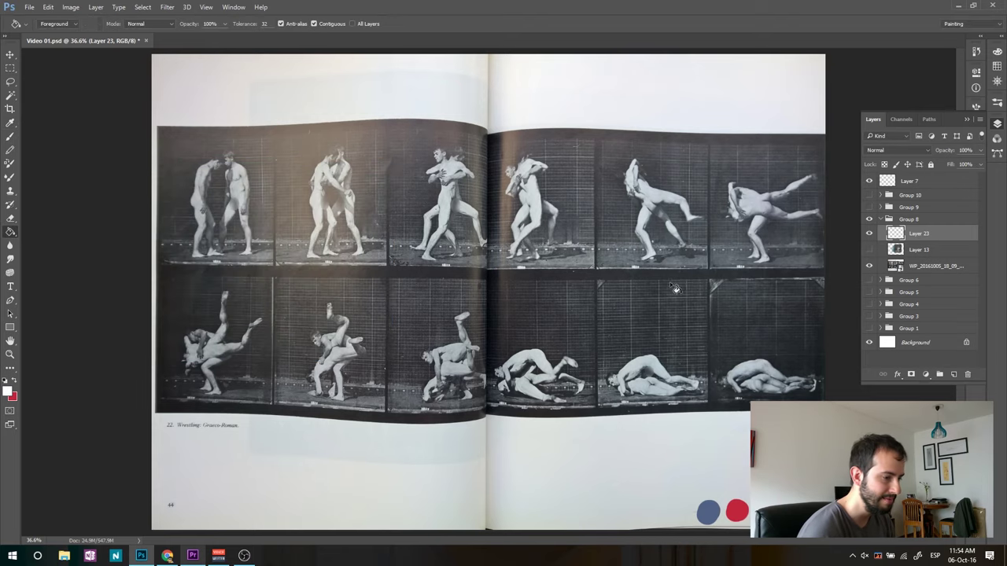
pyautogui.click(668, 287)
pyautogui.moveTo(928, 232); pyautogui.dragTo(925, 234)
# Show the enlarged wrestling frame again and lower the white overlay layer's opacity to about 33%.
pyautogui.click(870, 250)
pyautogui.click(870, 236)
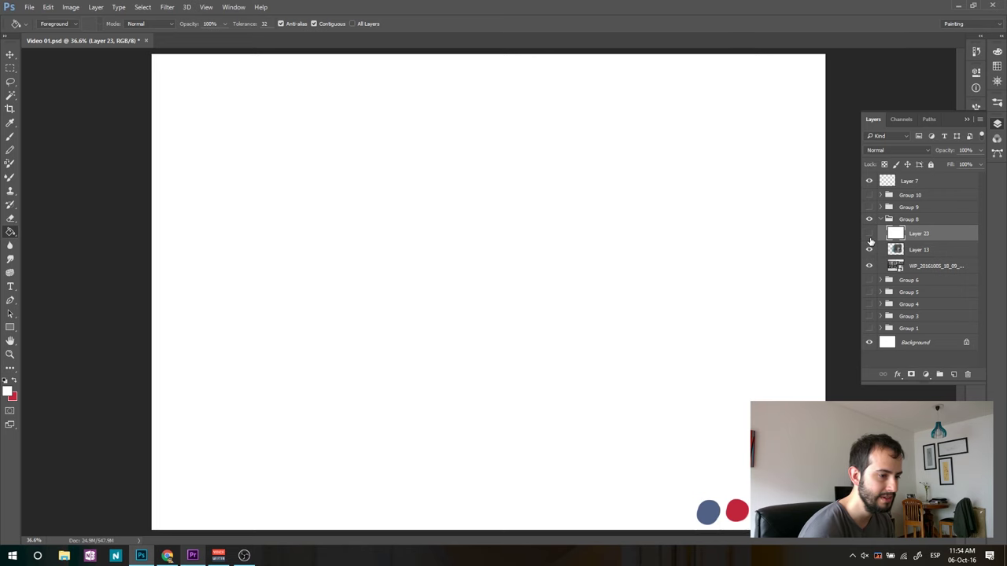
pyautogui.click(870, 236)
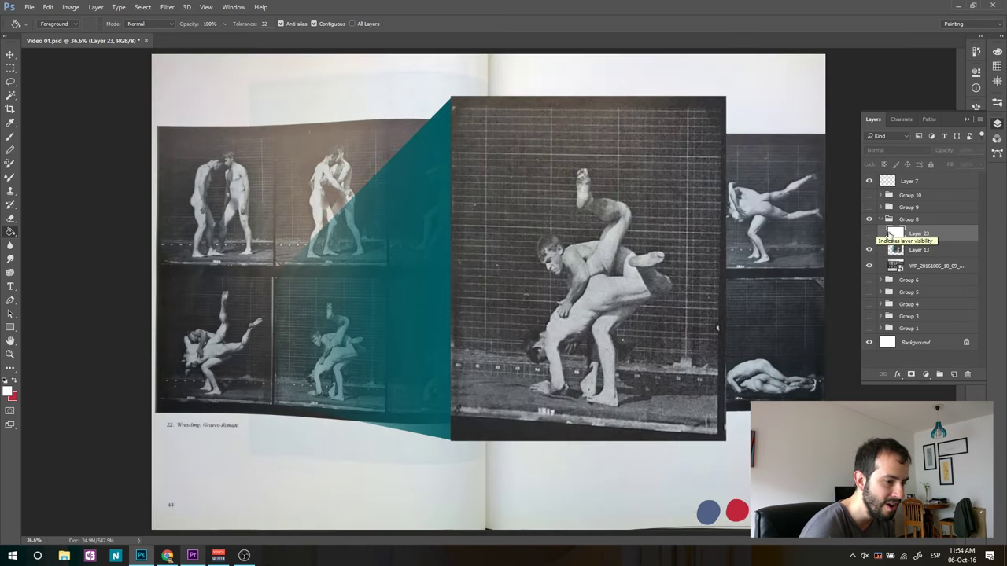
pyautogui.click(869, 234)
pyautogui.moveTo(981, 152); pyautogui.dragTo(944, 165)
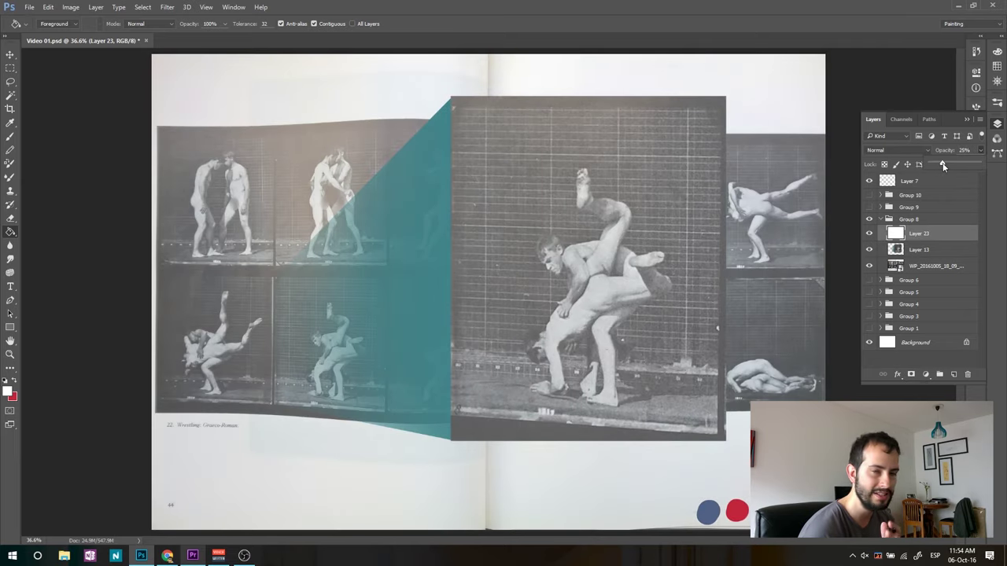
pyautogui.moveTo(943, 165); pyautogui.dragTo(947, 165)
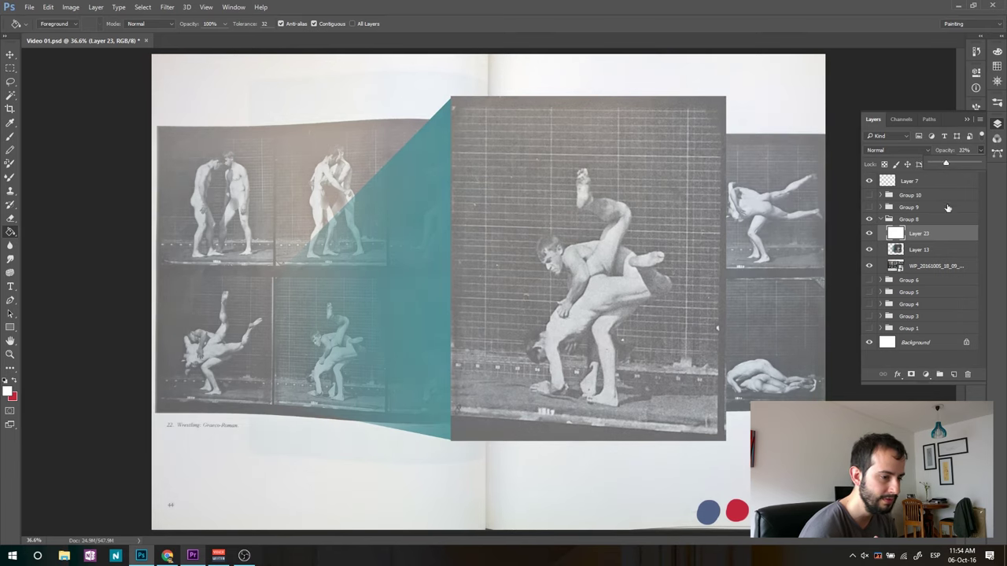
# Add a new layer and brush red curved lines of action through both wrestlers in the enlarged frame.
pyautogui.click(955, 375)
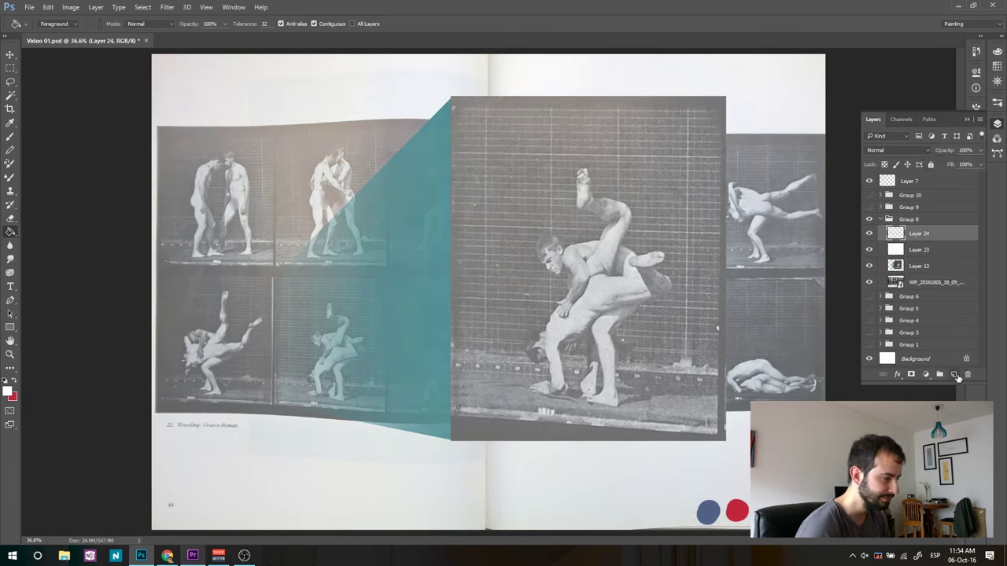
pyautogui.press('x')
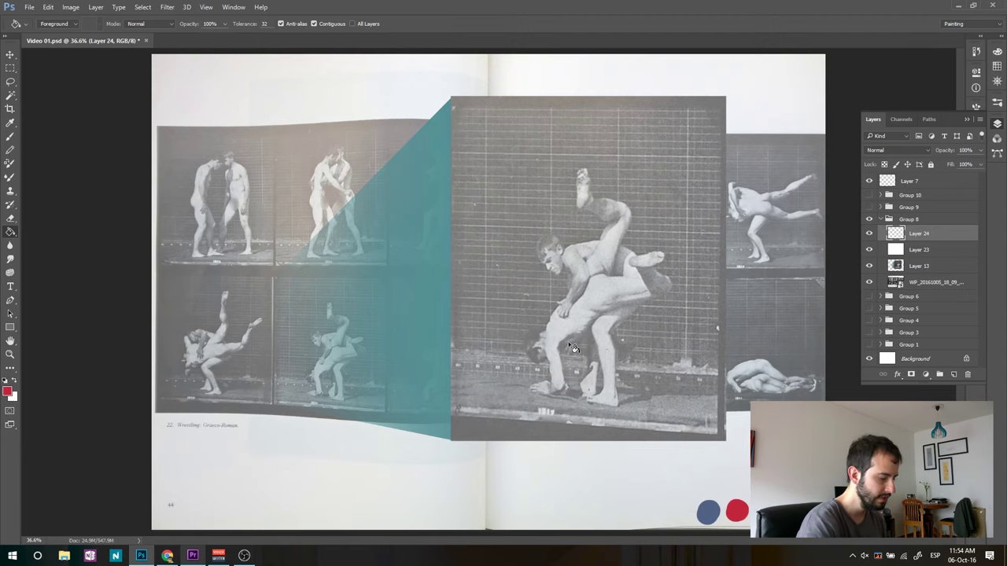
pyautogui.press('b')
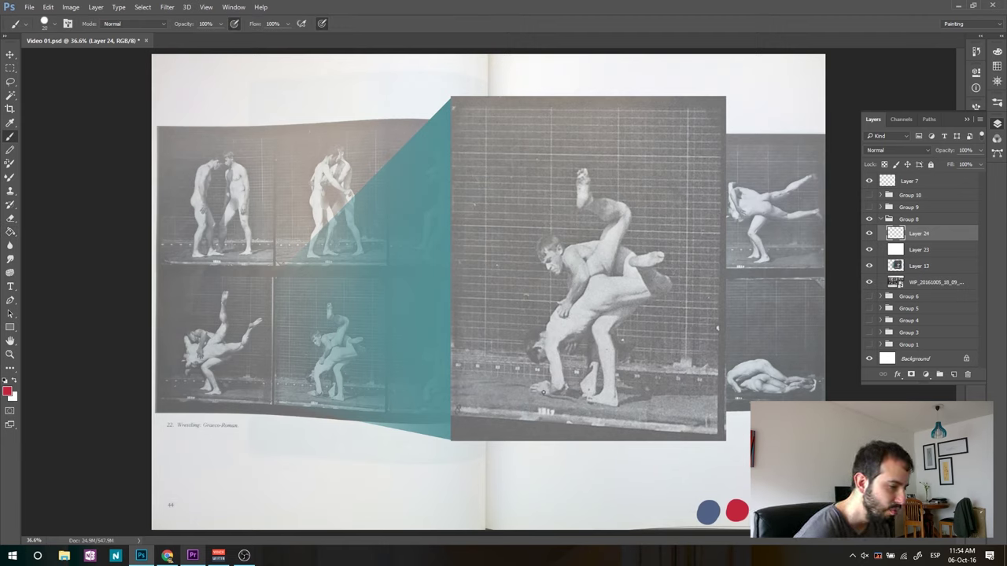
pyautogui.moveTo(607, 171)
pyautogui.mouseDown()
pyautogui.moveTo(527, 370)
pyautogui.moveTo(626, 227)
pyautogui.moveTo(519, 385)
pyautogui.mouseUp()
pyautogui.moveTo(563, 252); pyautogui.dragTo(610, 347)
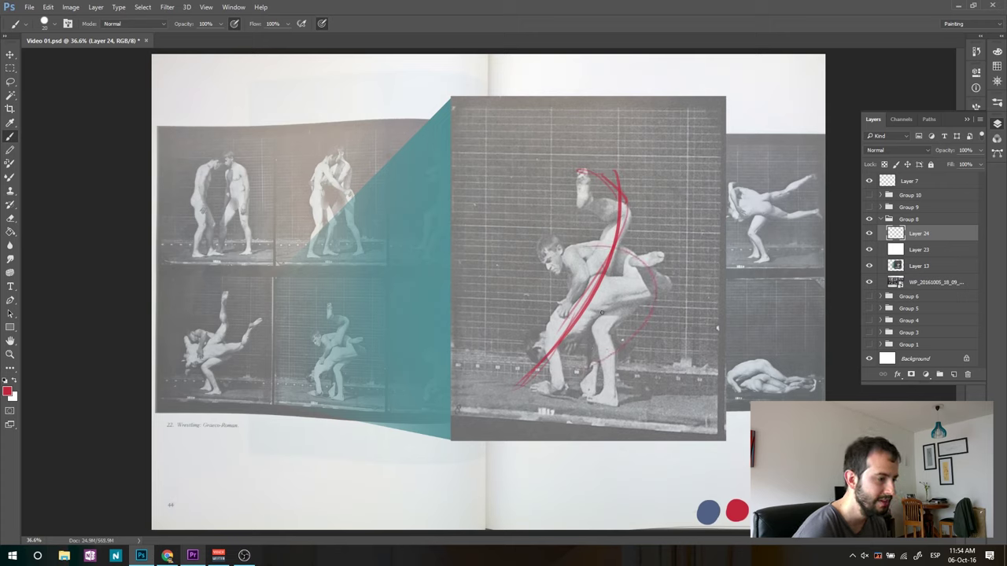
# Try sketching red direction arrows in front of the wrestlers to indicate the movement toward the ground.
pyautogui.moveTo(543, 389)
pyautogui.mouseDown()
pyautogui.moveTo(567, 384)
pyautogui.moveTo(645, 310)
pyautogui.moveTo(597, 372)
pyautogui.moveTo(557, 271)
pyautogui.moveTo(595, 231)
pyautogui.moveTo(546, 251)
pyautogui.moveTo(512, 295)
pyautogui.moveTo(504, 340)
pyautogui.moveTo(517, 333)
pyautogui.moveTo(478, 347)
pyautogui.moveTo(491, 373)
pyautogui.mouseUp()
pyautogui.hotkey('ctrl', 'alt', 'z')
pyautogui.hotkey('ctrl', 'alt', 'z')
pyautogui.hotkey('ctrl', 'alt', 'z')
pyautogui.hotkey('ctrl', 'alt', 'z')
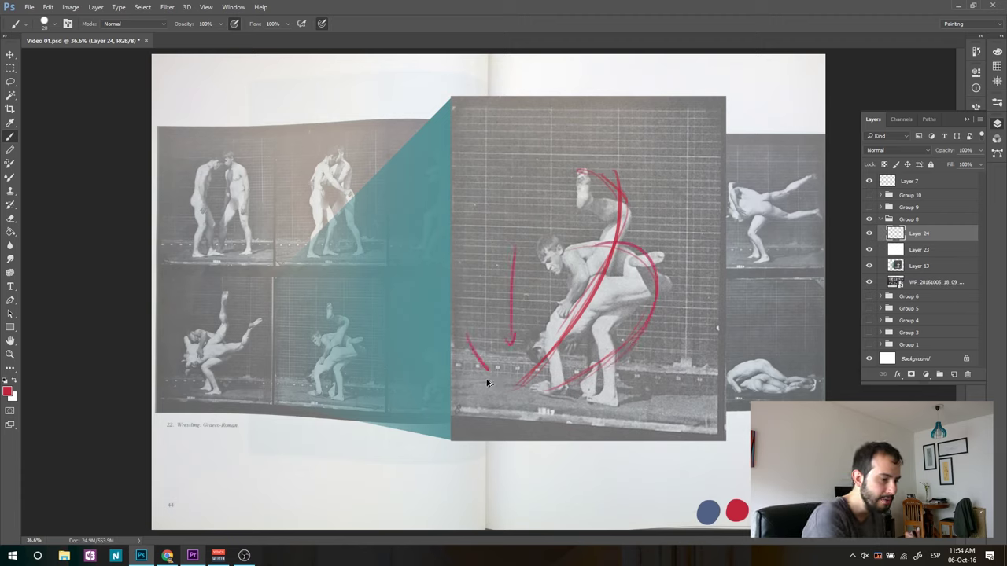
# Sample the blue swatch and brush straight blue guide lines across the two wrestlers' limbs and torsos.
pyautogui.press('x')
pyautogui.keyDown('alt'); pyautogui.click(716, 509); pyautogui.keyUp('alt')
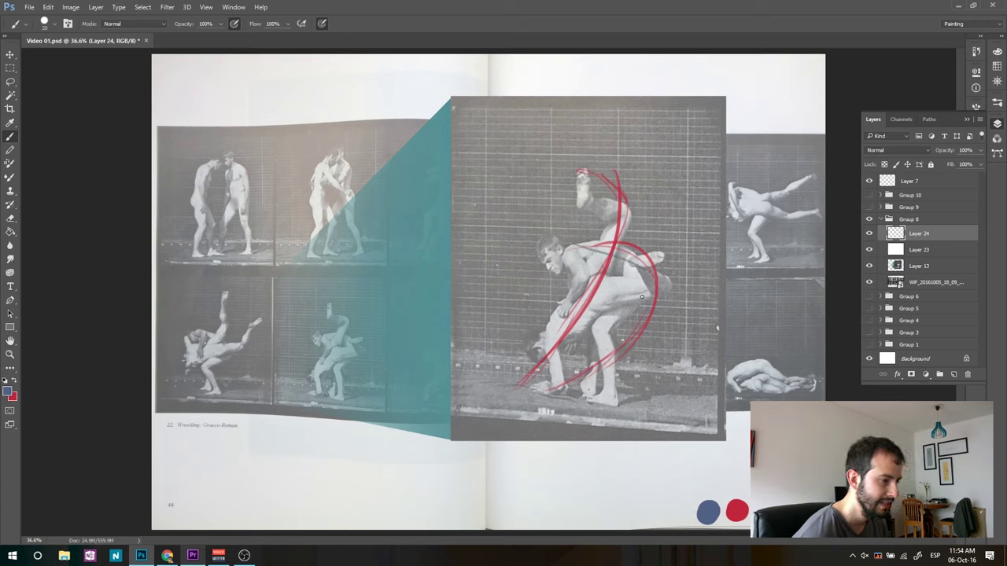
pyautogui.moveTo(586, 238); pyautogui.dragTo(600, 354)
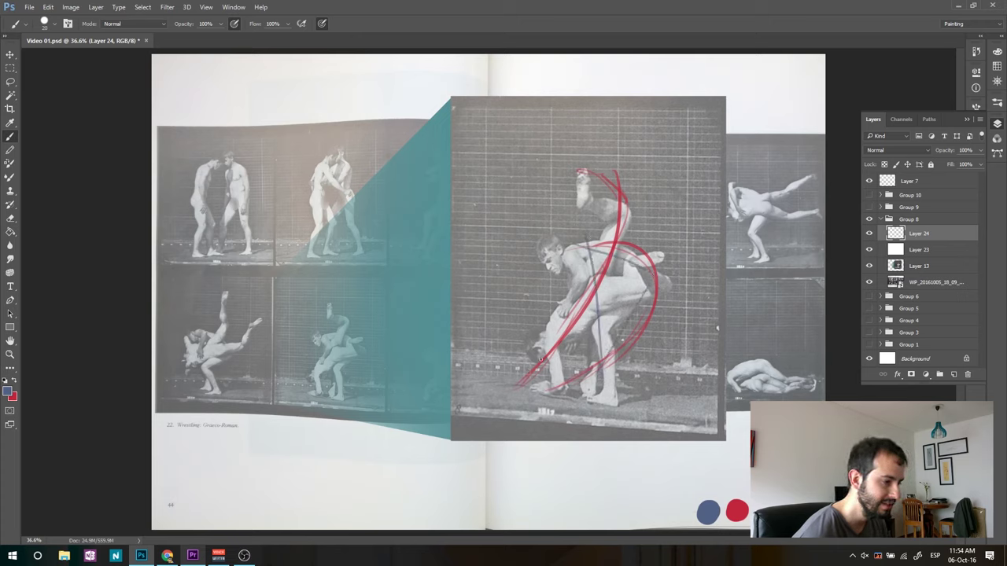
pyautogui.moveTo(590, 178)
pyautogui.mouseDown()
pyautogui.moveTo(567, 324)
pyautogui.moveTo(534, 384)
pyautogui.mouseUp()
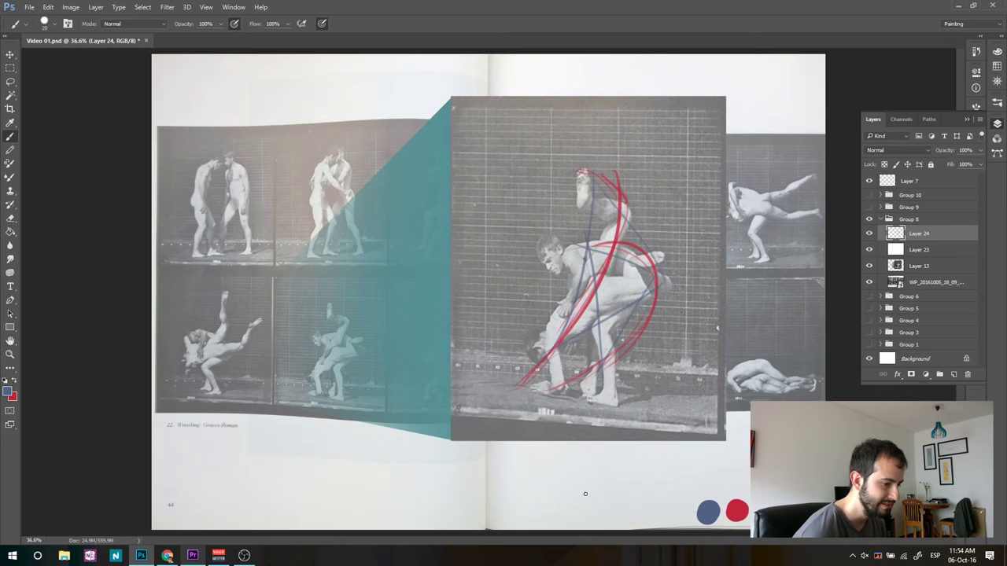
# Sketch the lifted wrestler in black along the red curve, with raised legs, stretched torso, hanging head and arms.
pyautogui.keyDown('alt'); pyautogui.click(765, 512); pyautogui.keyUp('alt')
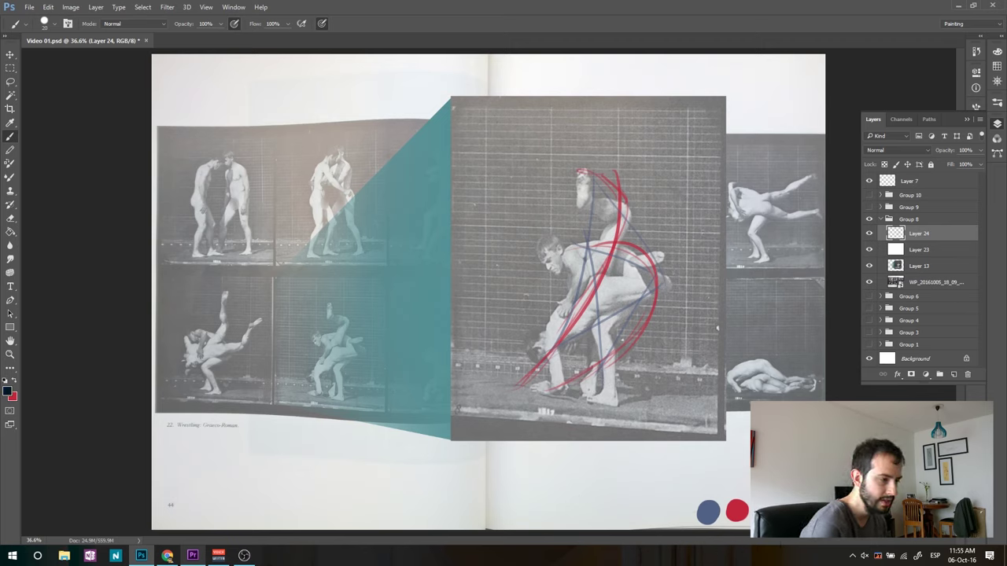
pyautogui.moveTo(548, 348)
pyautogui.mouseDown()
pyautogui.moveTo(621, 229)
pyautogui.moveTo(621, 200)
pyautogui.moveTo(585, 209)
pyautogui.moveTo(585, 173)
pyautogui.moveTo(595, 208)
pyautogui.moveTo(616, 215)
pyautogui.moveTo(621, 237)
pyautogui.moveTo(608, 241)
pyautogui.moveTo(557, 327)
pyautogui.moveTo(542, 354)
pyautogui.mouseUp()
pyautogui.moveTo(579, 301); pyautogui.dragTo(549, 374)
pyautogui.moveTo(559, 325); pyautogui.dragTo(508, 391)
pyautogui.moveTo(549, 357)
pyautogui.mouseDown()
pyautogui.moveTo(526, 391)
pyautogui.moveTo(489, 386)
pyautogui.moveTo(517, 382)
pyautogui.moveTo(543, 335)
pyautogui.moveTo(525, 364)
pyautogui.moveTo(678, 266)
pyautogui.moveTo(669, 253)
pyautogui.moveTo(598, 311)
pyautogui.moveTo(651, 283)
pyautogui.moveTo(586, 282)
pyautogui.mouseUp()
pyautogui.moveTo(559, 318)
pyautogui.mouseDown()
pyautogui.moveTo(618, 218)
pyautogui.moveTo(535, 358)
pyautogui.mouseUp()
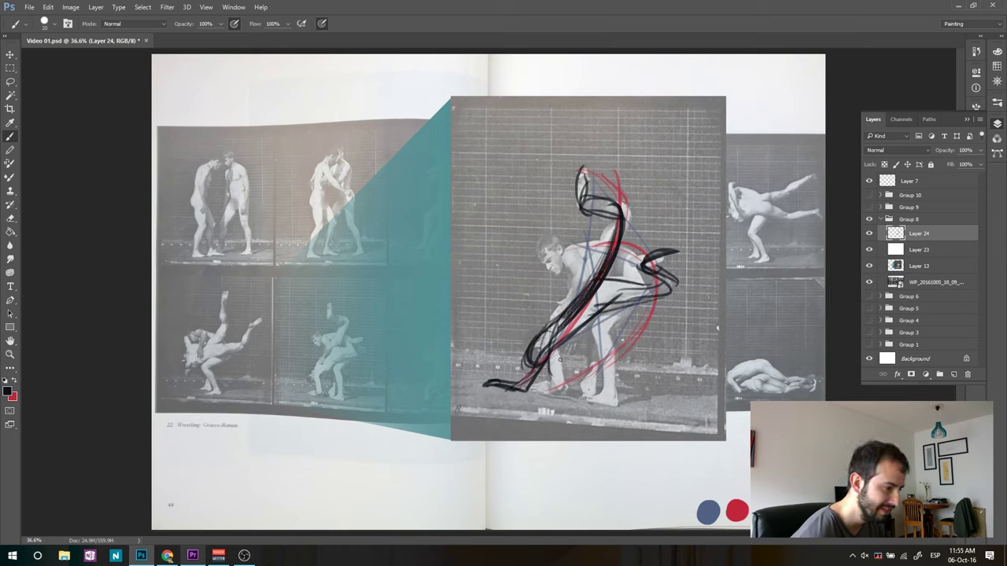
pyautogui.moveTo(563, 346)
pyautogui.mouseDown()
pyautogui.moveTo(571, 366)
pyautogui.moveTo(554, 387)
pyautogui.moveTo(566, 356)
pyautogui.mouseUp()
pyautogui.moveTo(606, 310)
pyautogui.mouseDown()
pyautogui.moveTo(543, 357)
pyautogui.moveTo(540, 337)
pyautogui.moveTo(571, 320)
pyautogui.mouseUp()
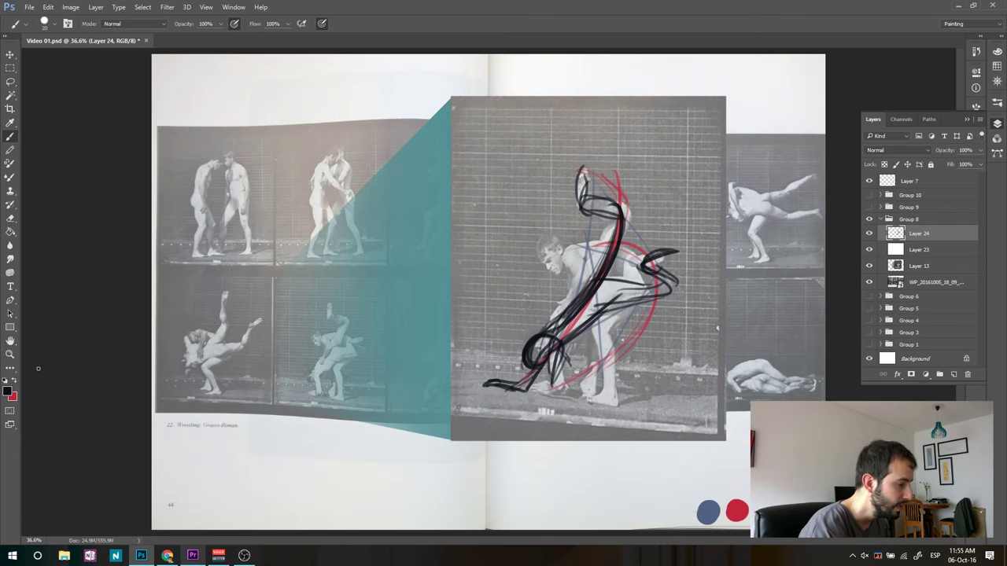
# Set the foreground colour to dark blue #1c2b37 and add a new layer directly above the white overlay, Layer 23.
pyautogui.click(8, 391)
pyautogui.moveTo(224, 276); pyautogui.dragTo(181, 302)
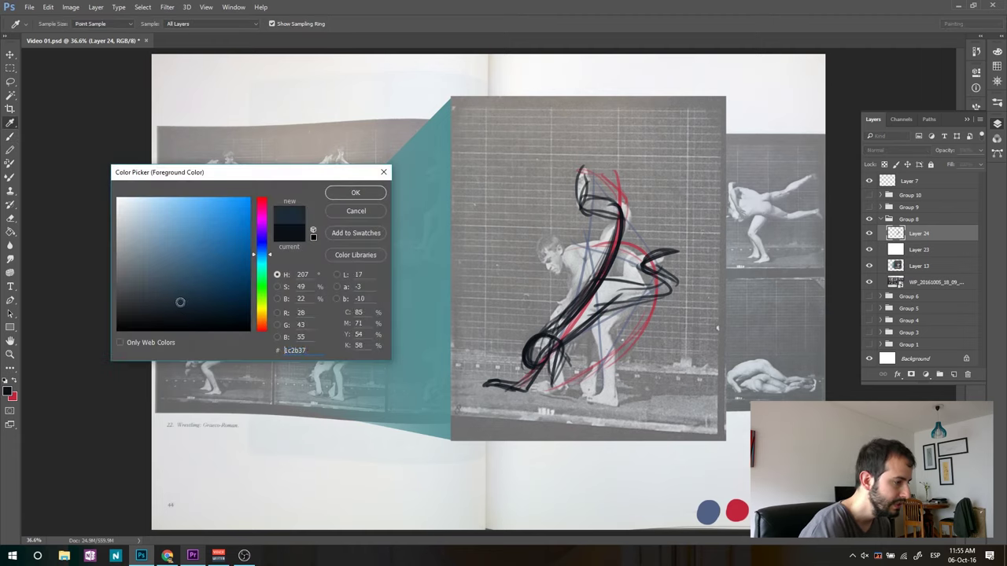
pyautogui.click(356, 193)
pyautogui.click(944, 250)
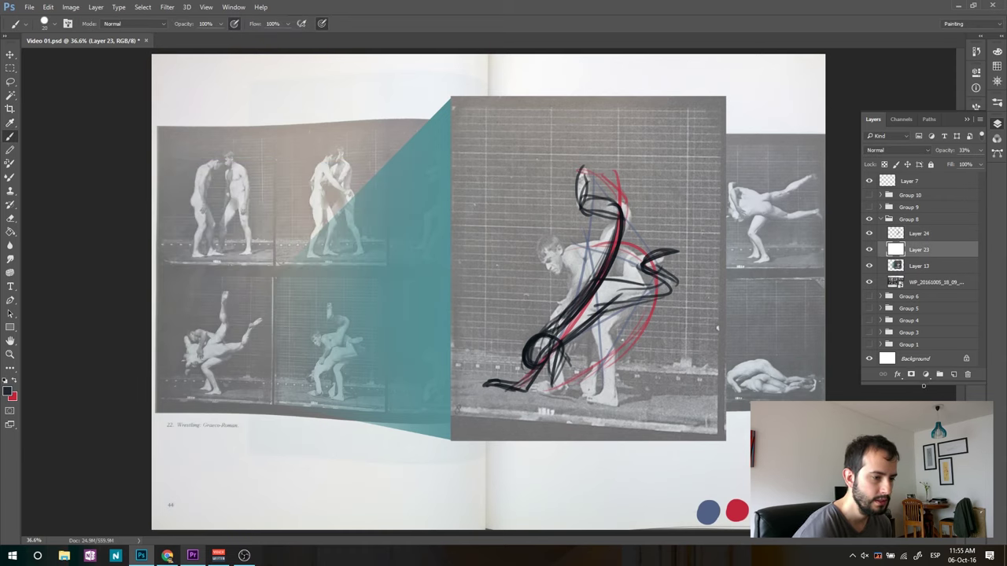
pyautogui.click(953, 375)
# Sketch the lifting wrestler in dark blue behind the black figure, with head, shoulders, arched back and standing legs.
pyautogui.moveTo(550, 258)
pyautogui.mouseDown()
pyautogui.moveTo(536, 277)
pyautogui.moveTo(547, 255)
pyautogui.moveTo(557, 287)
pyautogui.moveTo(564, 257)
pyautogui.moveTo(575, 271)
pyautogui.moveTo(555, 319)
pyautogui.moveTo(572, 277)
pyautogui.mouseUp()
pyautogui.moveTo(580, 244)
pyautogui.mouseDown()
pyautogui.moveTo(586, 286)
pyautogui.moveTo(576, 313)
pyautogui.mouseUp()
pyautogui.moveTo(574, 272)
pyautogui.mouseDown()
pyautogui.moveTo(586, 257)
pyautogui.moveTo(630, 260)
pyautogui.moveTo(598, 346)
pyautogui.moveTo(630, 397)
pyautogui.moveTo(588, 400)
pyautogui.mouseUp()
pyautogui.moveTo(586, 309)
pyautogui.mouseDown()
pyautogui.moveTo(667, 385)
pyautogui.moveTo(639, 387)
pyautogui.moveTo(669, 388)
pyautogui.moveTo(674, 359)
pyautogui.moveTo(598, 338)
pyautogui.mouseUp()
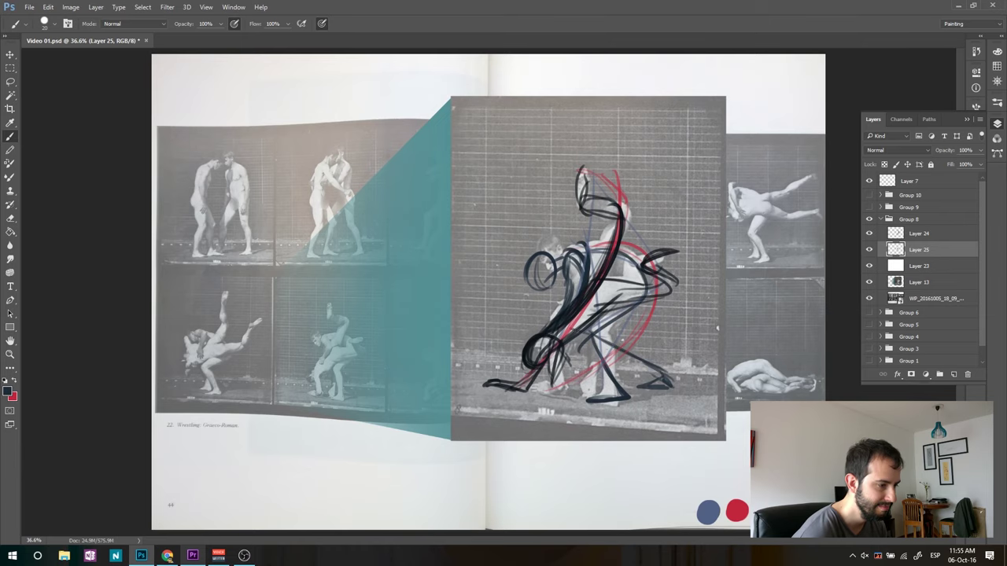
# Hide both wrestling reference images and erase the lifting wrestler's legs.
pyautogui.click(869, 282)
pyautogui.click(870, 298)
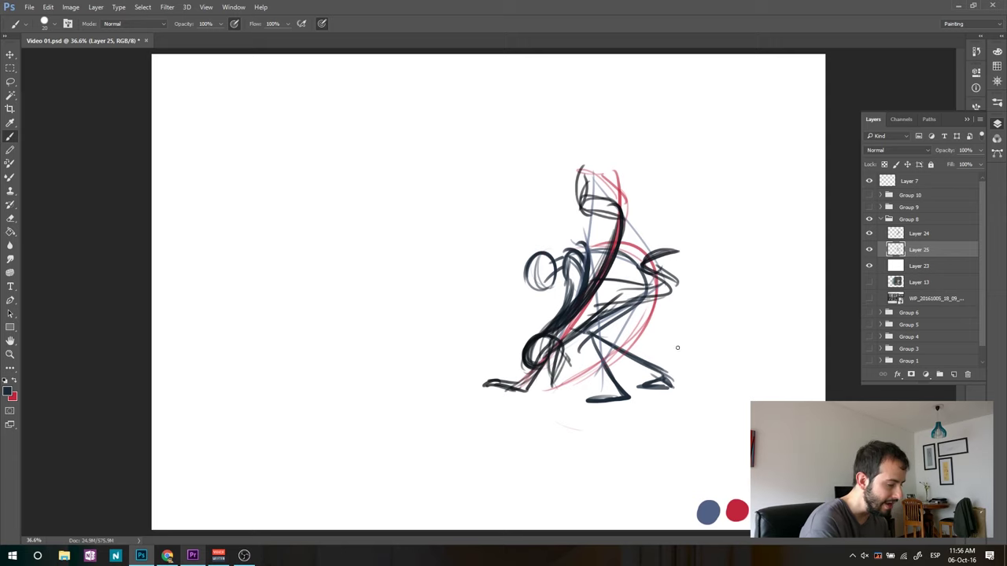
pyautogui.press('e')
pyautogui.moveTo(579, 410)
pyautogui.mouseDown()
pyautogui.moveTo(643, 385)
pyautogui.moveTo(657, 368)
pyautogui.moveTo(595, 377)
pyautogui.moveTo(589, 355)
pyautogui.moveTo(608, 339)
pyautogui.mouseUp()
# Redraw the lifting wrestler's legs in an exaggerated wide stance, one foot far forward and the other far back.
pyautogui.press('b')
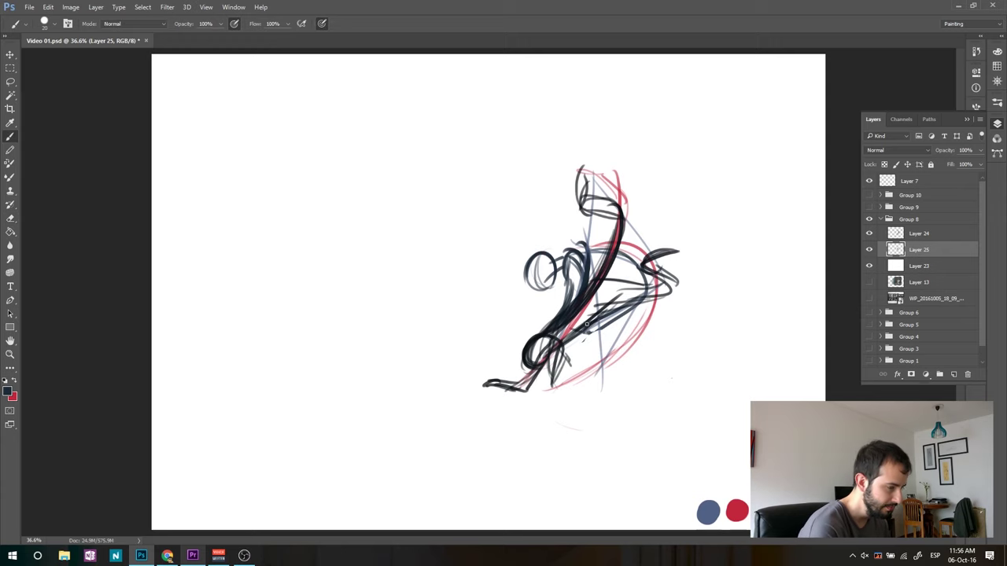
pyautogui.moveTo(598, 315)
pyautogui.mouseDown()
pyautogui.moveTo(516, 330)
pyautogui.moveTo(539, 324)
pyautogui.moveTo(438, 381)
pyautogui.moveTo(470, 379)
pyautogui.mouseUp()
pyautogui.moveTo(637, 308)
pyautogui.mouseDown()
pyautogui.moveTo(615, 350)
pyautogui.moveTo(690, 381)
pyautogui.moveTo(654, 390)
pyautogui.moveTo(696, 384)
pyautogui.mouseUp()
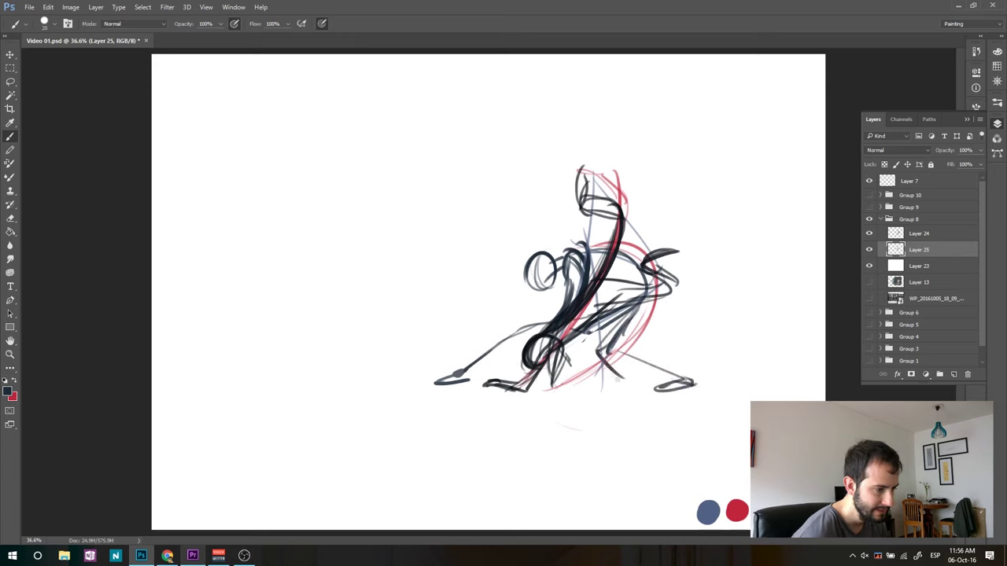
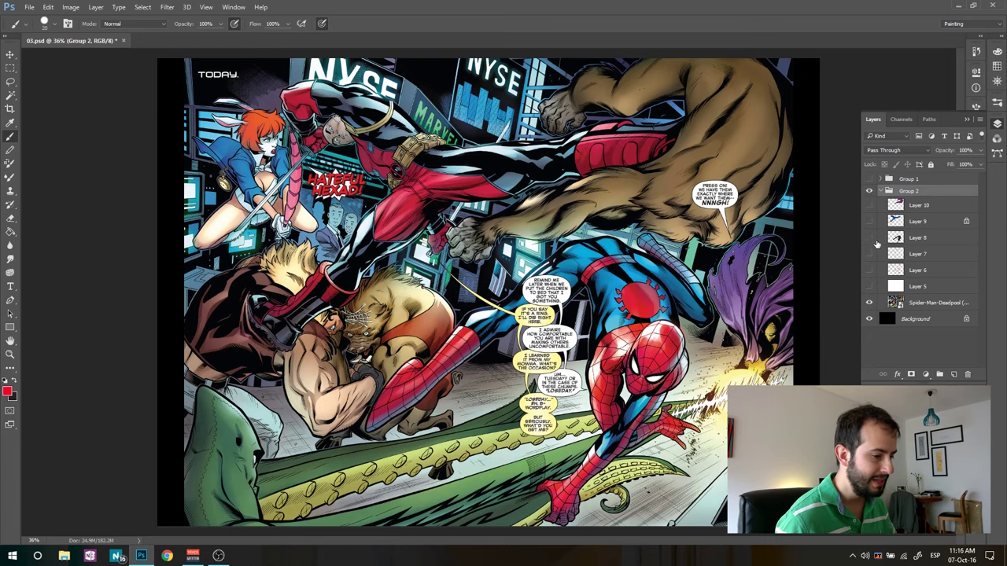
# In 03.psd's Group 2, show the white overlay and lines of action over the comic page, and swap the foreground and background colours.
pyautogui.click(869, 287)
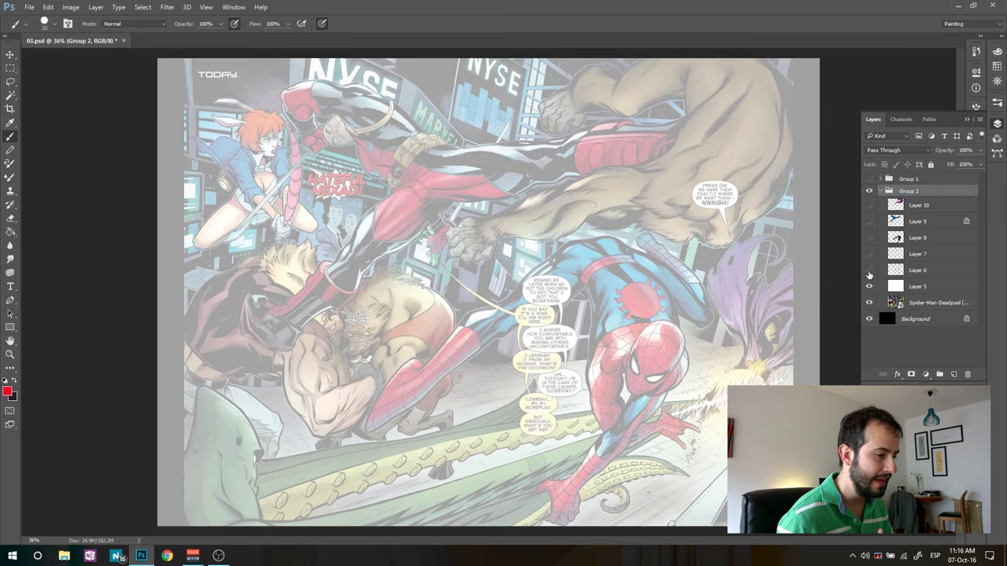
pyautogui.click(869, 270)
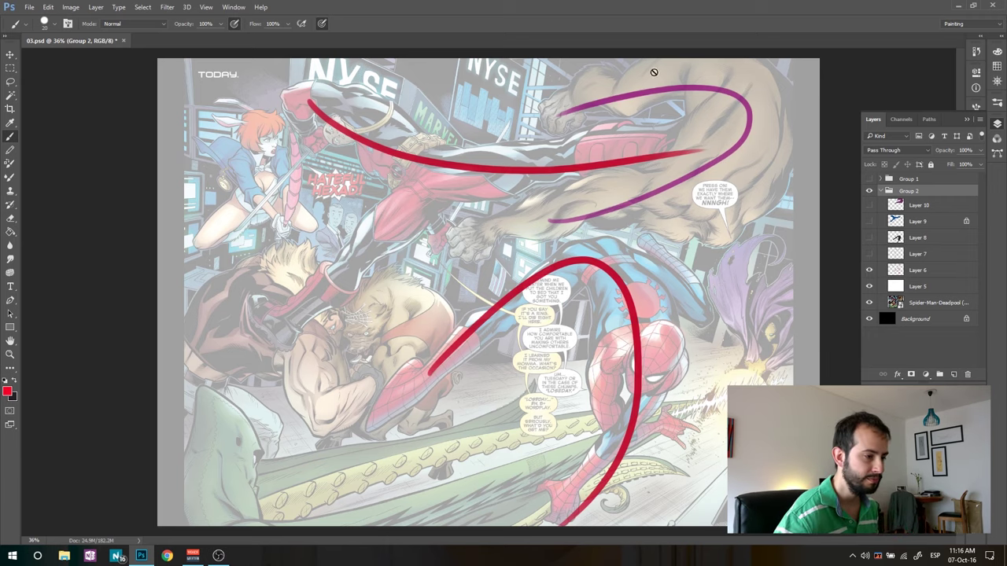
pyautogui.click(16, 383)
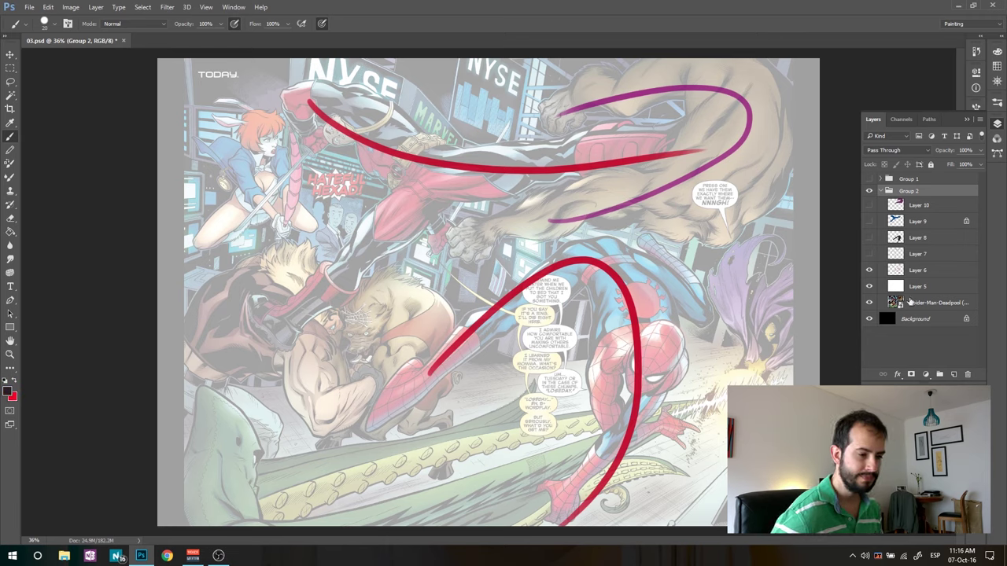
# On Layer 6, draw a black arrow above Deadpool's kicking leg, and direction strokes and arrows running down-left along Spider-Man's leg, torso and arm.
pyautogui.click(919, 271)
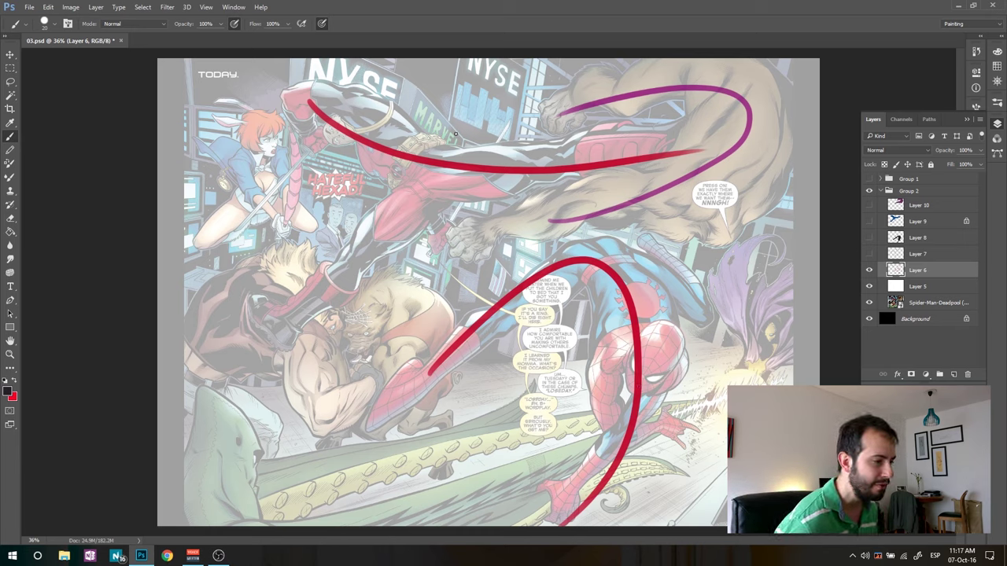
pyautogui.moveTo(376, 99)
pyautogui.mouseDown()
pyautogui.moveTo(513, 115)
pyautogui.moveTo(492, 123)
pyautogui.moveTo(517, 115)
pyautogui.mouseUp()
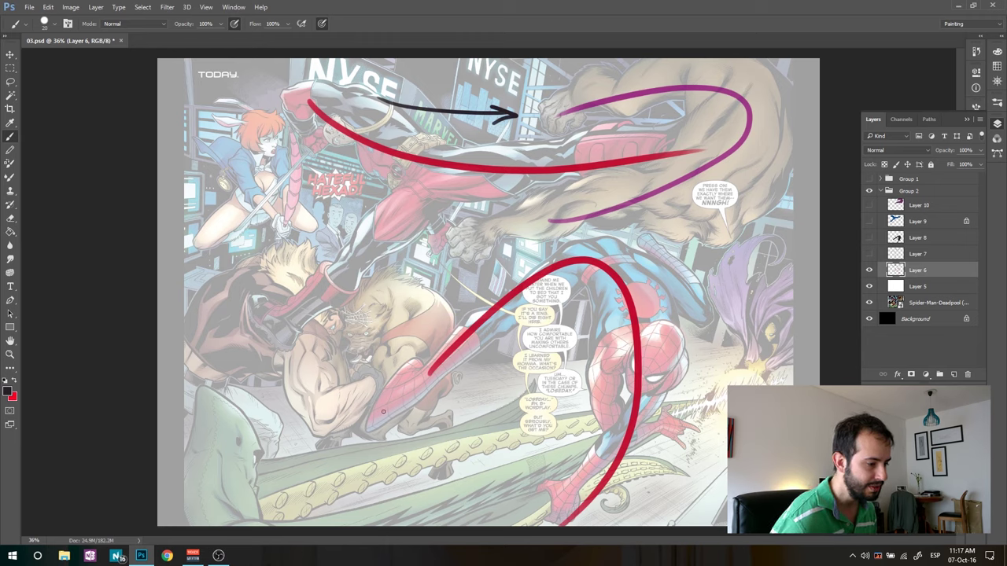
pyautogui.moveTo(374, 414); pyautogui.dragTo(503, 303)
pyautogui.moveTo(515, 519); pyautogui.dragTo(634, 430)
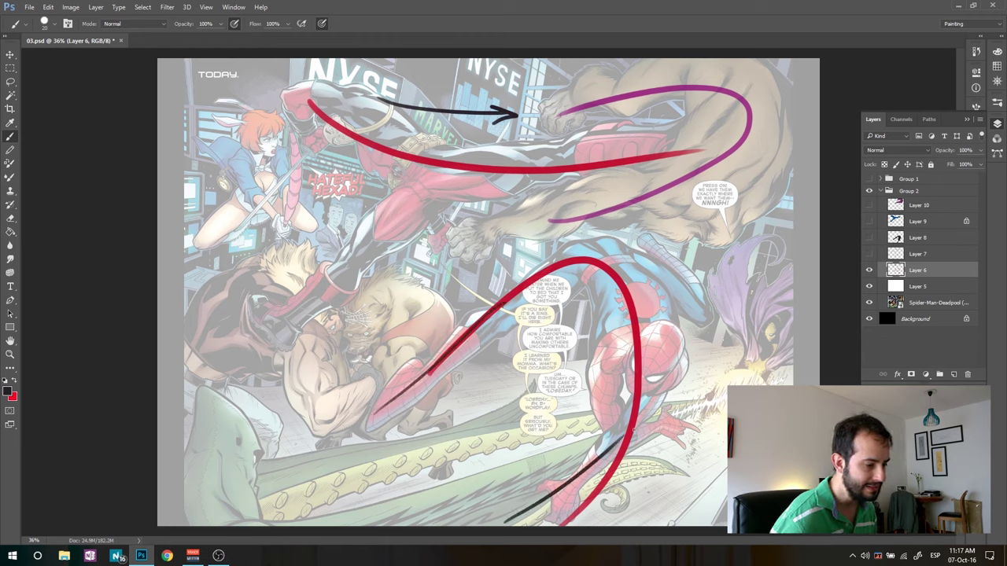
pyautogui.moveTo(606, 335); pyautogui.dragTo(432, 461)
pyautogui.moveTo(454, 436)
pyautogui.mouseDown()
pyautogui.moveTo(433, 460)
pyautogui.moveTo(454, 455)
pyautogui.mouseUp()
pyautogui.moveTo(430, 418)
pyautogui.mouseDown()
pyautogui.moveTo(391, 444)
pyautogui.moveTo(399, 452)
pyautogui.mouseUp()
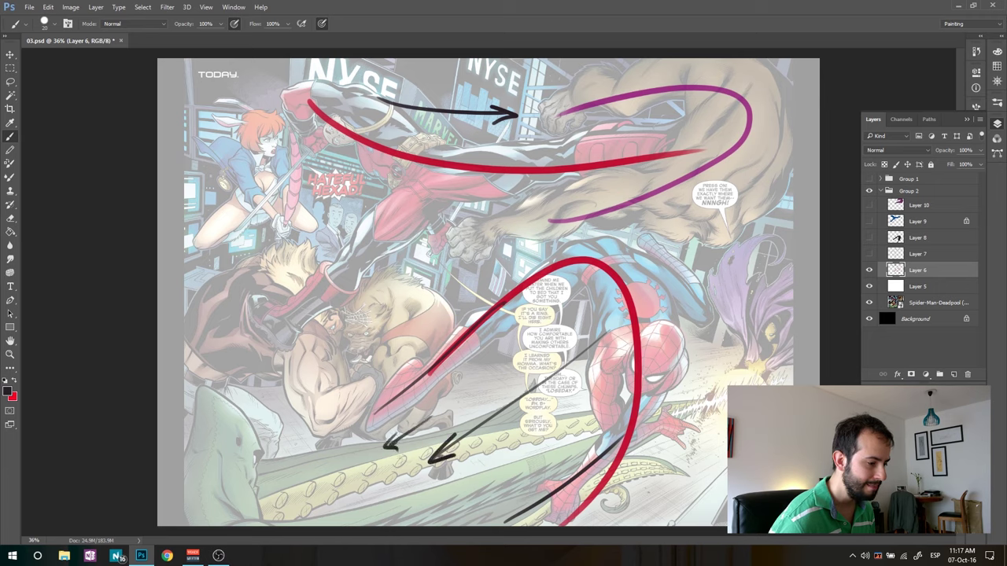
pyautogui.moveTo(532, 459); pyautogui.dragTo(477, 486)
pyautogui.moveTo(475, 472)
pyautogui.mouseDown()
pyautogui.moveTo(477, 487)
pyautogui.moveTo(500, 488)
pyautogui.mouseUp()
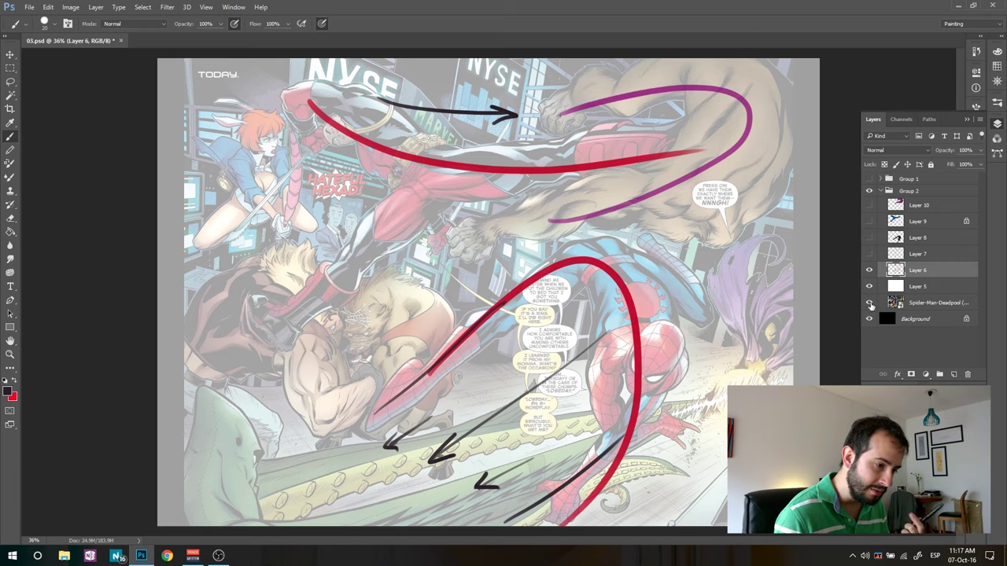
# Show the blue triangles of Layer 7 and draw black arrows toward Spider-Man's extended foot and along Deadpool's kicking leg.
pyautogui.click(869, 254)
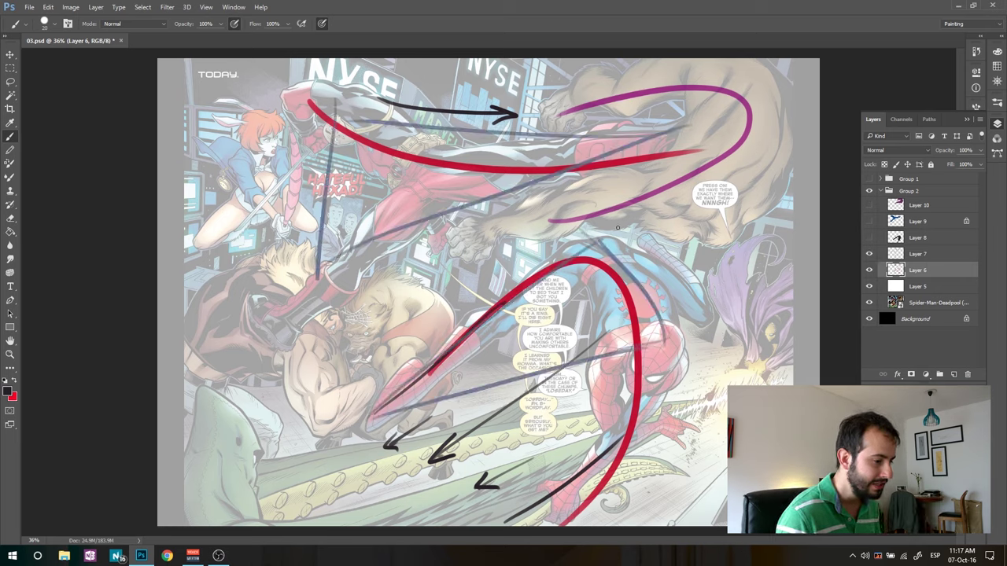
pyautogui.moveTo(435, 382); pyautogui.dragTo(352, 427)
pyautogui.moveTo(418, 151); pyautogui.dragTo(653, 165)
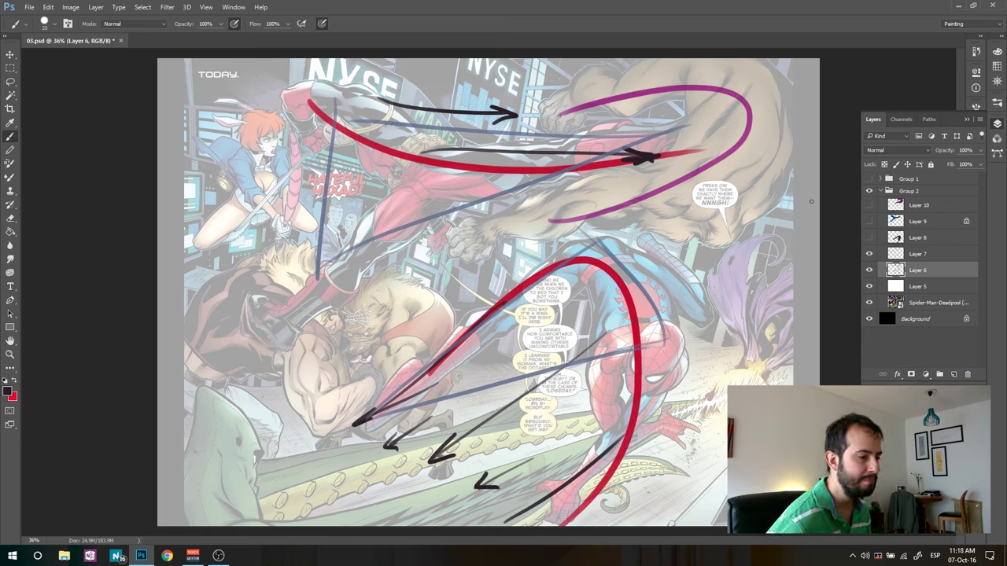
# Sketch thin black triangles framing the curled brown beast and Deadpool's kicking pose.
pyautogui.moveTo(491, 230)
pyautogui.mouseDown()
pyautogui.moveTo(558, 94)
pyautogui.moveTo(740, 118)
pyautogui.moveTo(546, 218)
pyautogui.mouseUp()
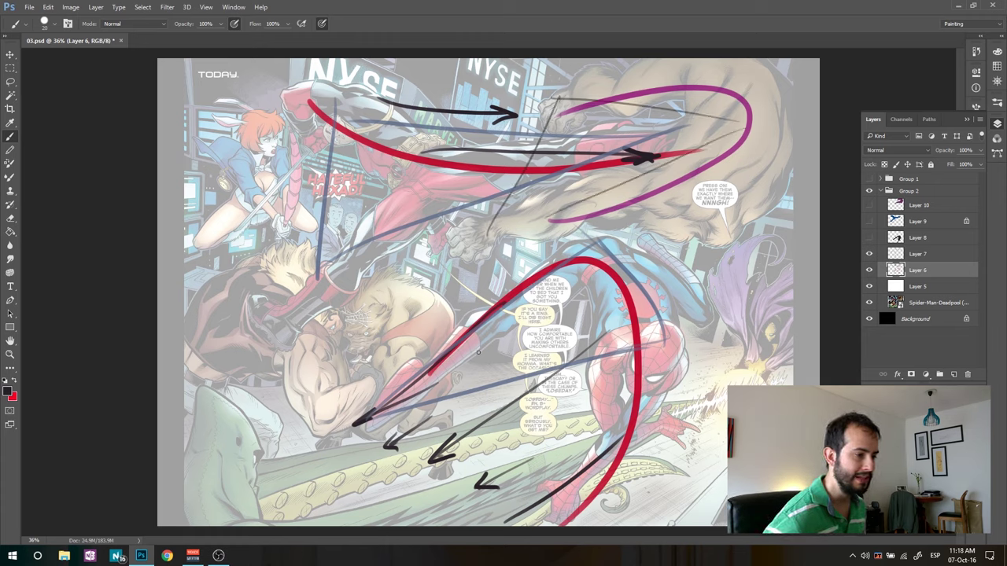
pyautogui.moveTo(489, 233)
pyautogui.mouseDown()
pyautogui.moveTo(538, 148)
pyautogui.moveTo(711, 154)
pyautogui.mouseUp()
pyautogui.moveTo(741, 119); pyautogui.dragTo(584, 110)
pyautogui.moveTo(480, 141)
pyautogui.mouseDown()
pyautogui.moveTo(334, 145)
pyautogui.moveTo(310, 279)
pyautogui.mouseUp()
pyautogui.moveTo(313, 280)
pyautogui.mouseDown()
pyautogui.moveTo(442, 216)
pyautogui.moveTo(550, 182)
pyautogui.mouseUp()
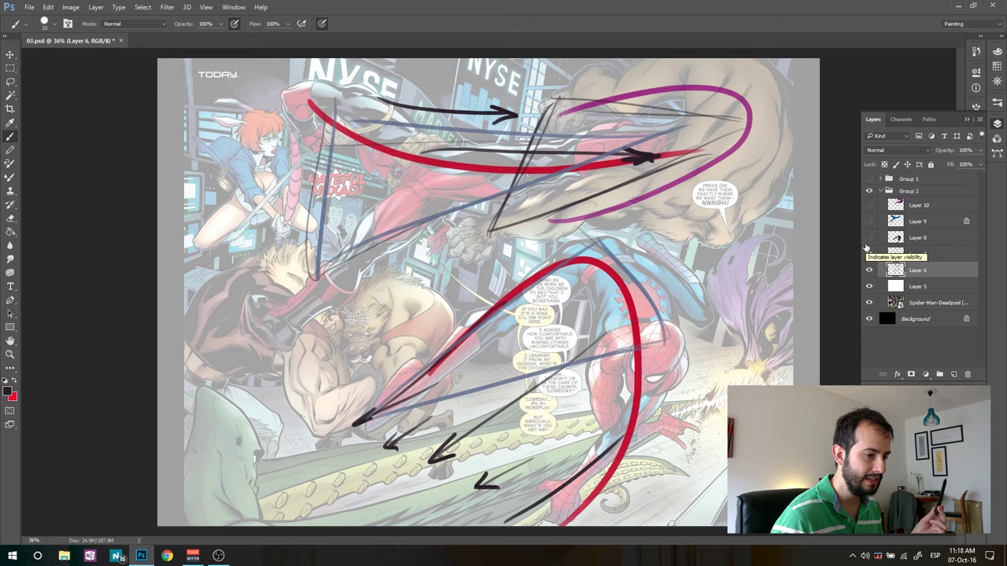
# Show the silhouette layers 8, 9 and 10 with the comic page hidden, and overlay the line and triangle layers 6 and 7.
pyautogui.click(869, 270)
pyautogui.click(870, 238)
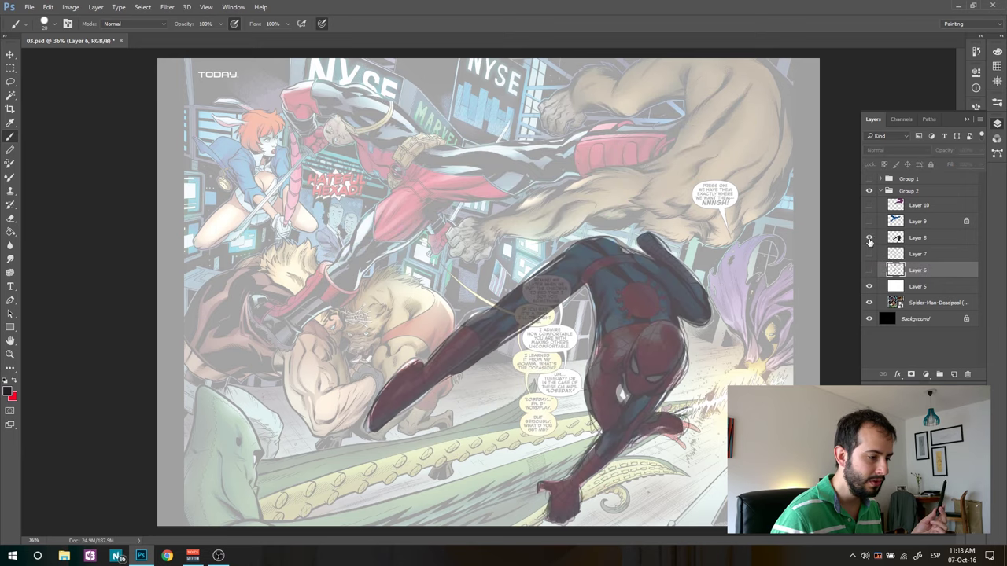
pyautogui.click(870, 221)
pyautogui.click(870, 205)
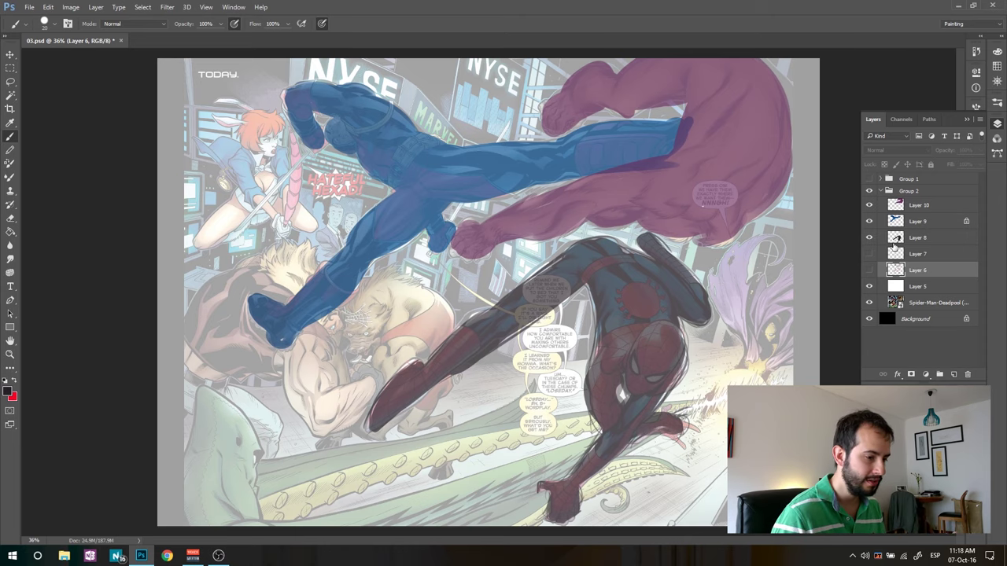
pyautogui.click(869, 303)
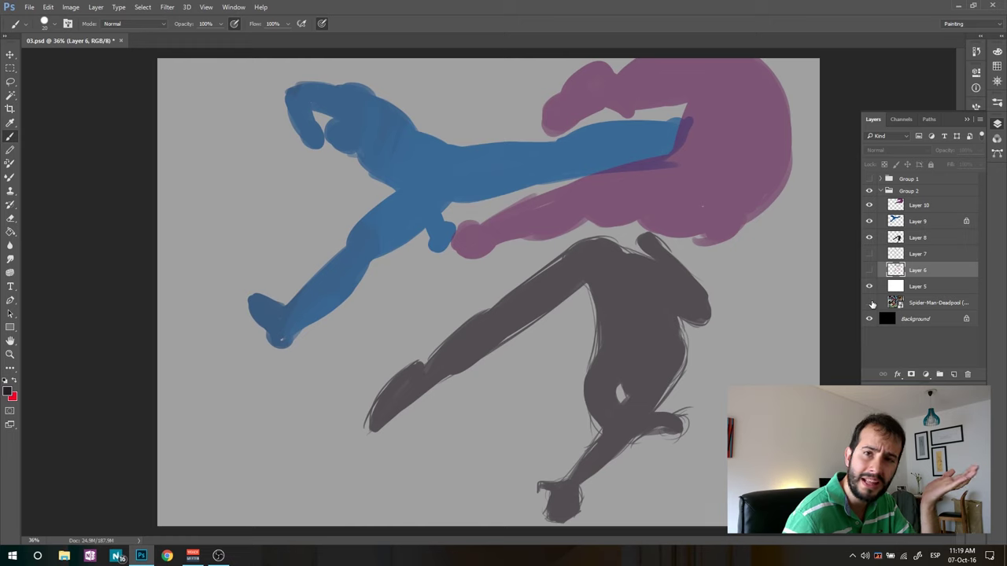
pyautogui.click(869, 270)
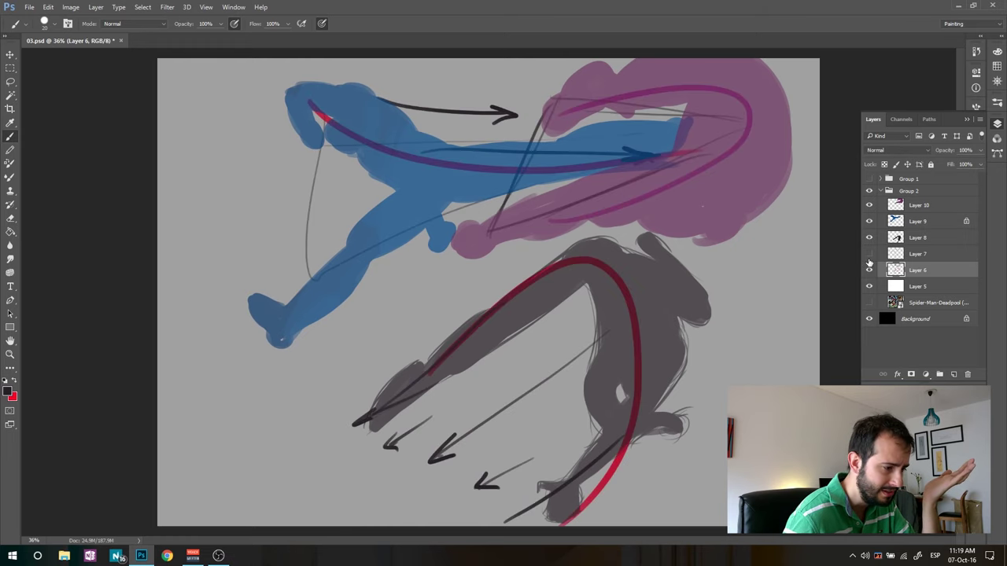
pyautogui.click(868, 257)
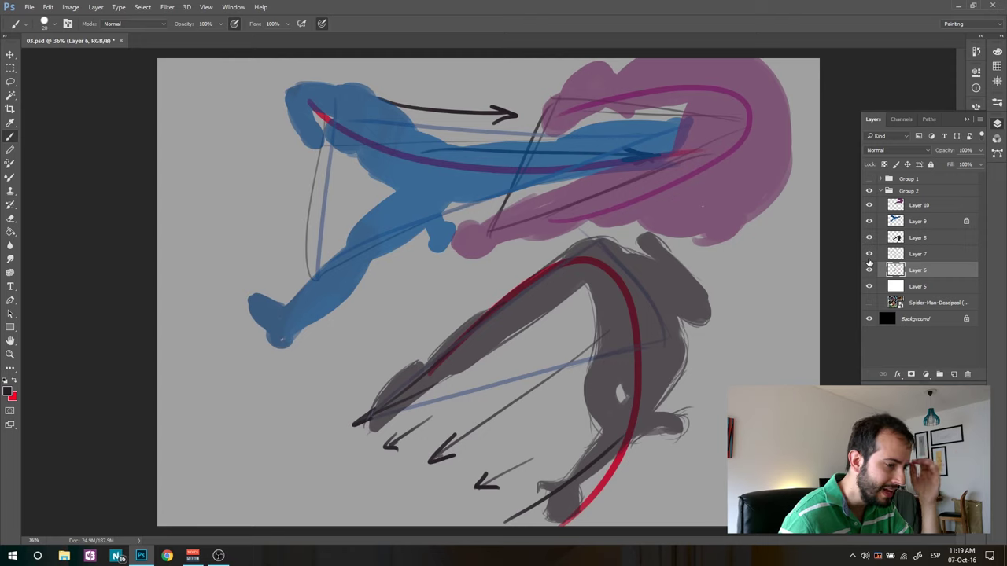
# Collapse and hide Group 2, and show and expand Group 1.
pyautogui.click(882, 190)
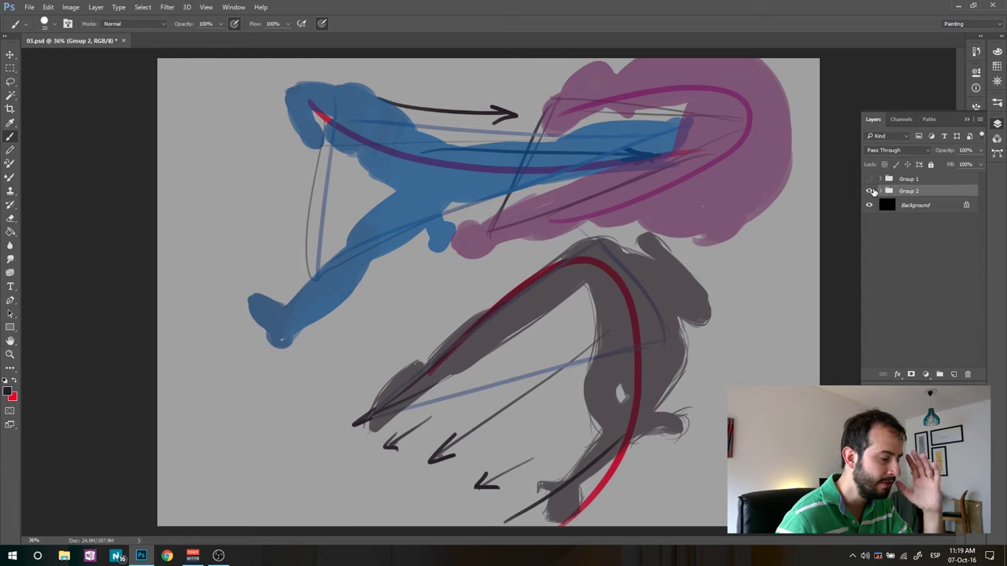
pyautogui.click(871, 191)
pyautogui.click(869, 180)
pyautogui.click(881, 179)
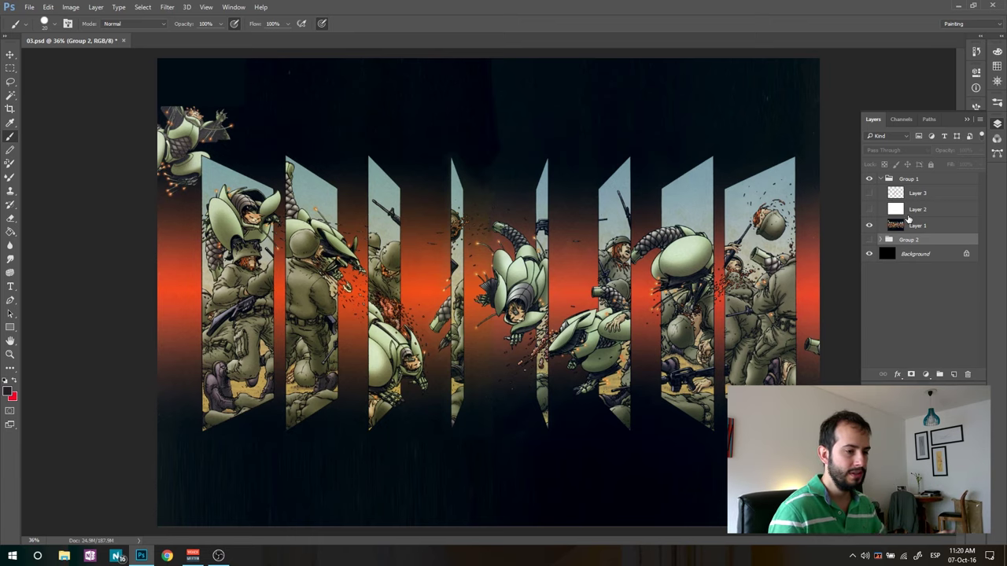
# Show the white overlay on Layer 2 over the panelled comic artwork and add a new layer above it.
pyautogui.click(869, 209)
pyautogui.click(916, 209)
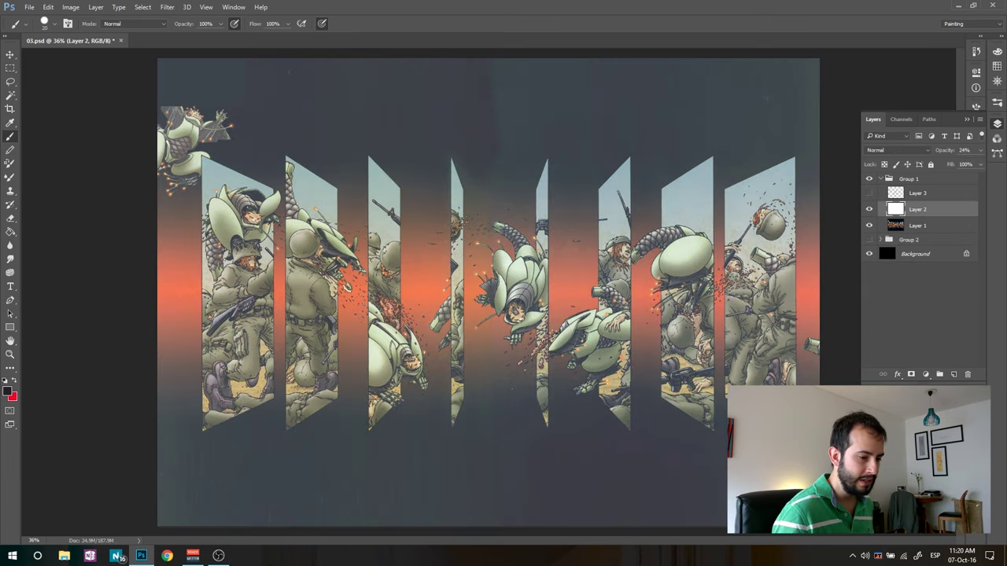
pyautogui.click(954, 374)
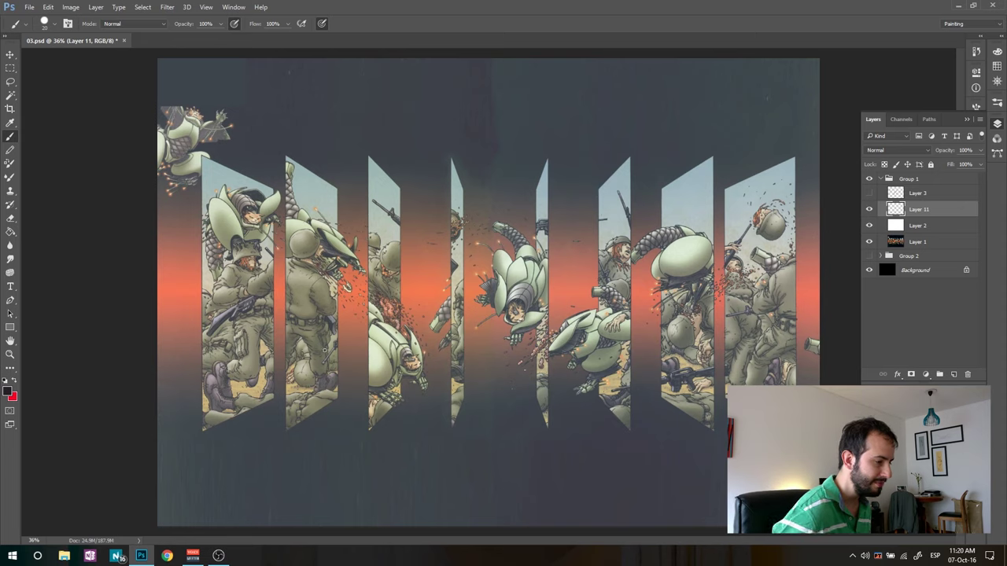
# With a 40 px black brush, draw a straight descending diagonal across all the panels and a curved loop around the central armoured creature.
pyautogui.scroll(1, 370, 248)
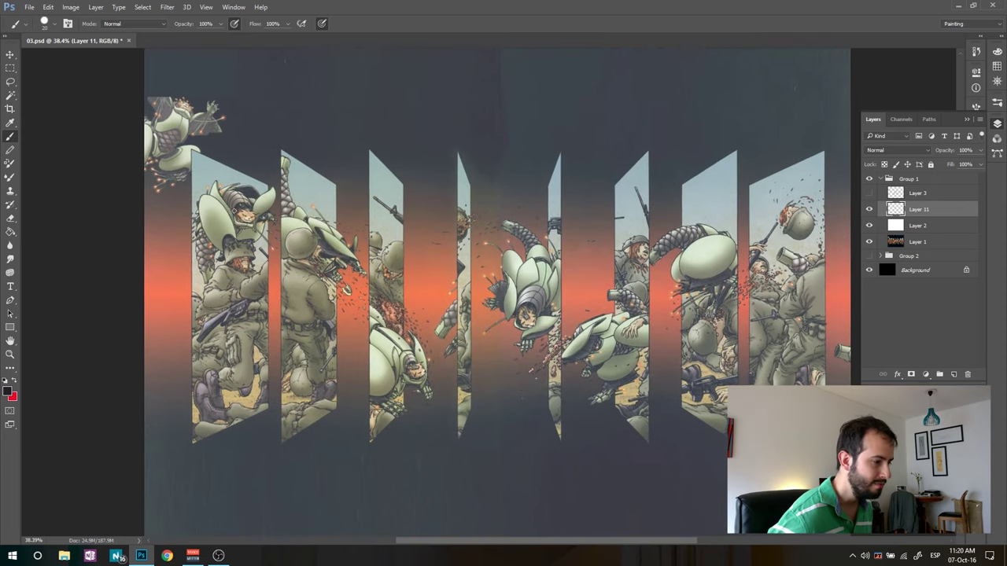
pyautogui.press(']')
pyautogui.press(']')
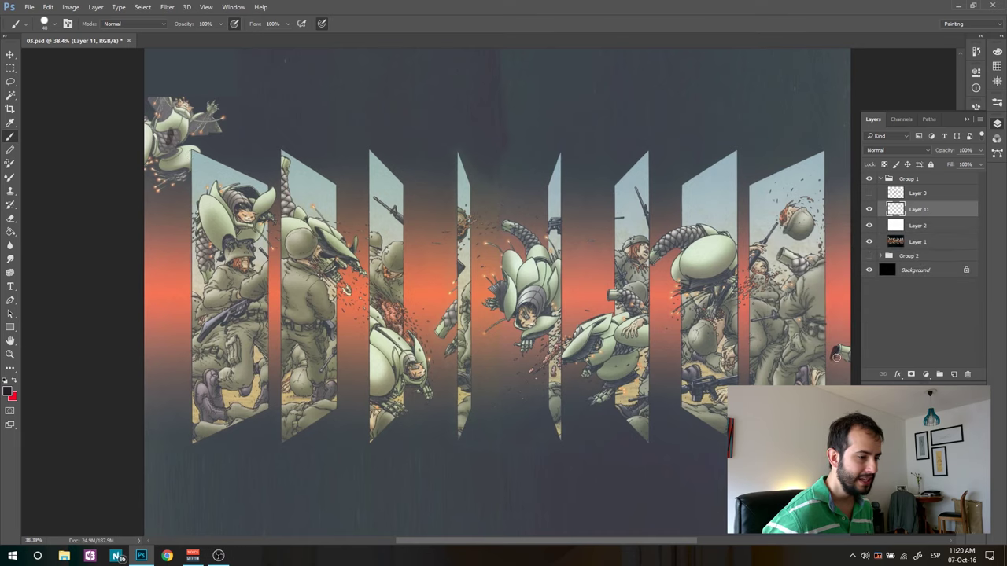
pyautogui.keyDown('shift'); pyautogui.click(837, 354); pyautogui.keyUp('shift')
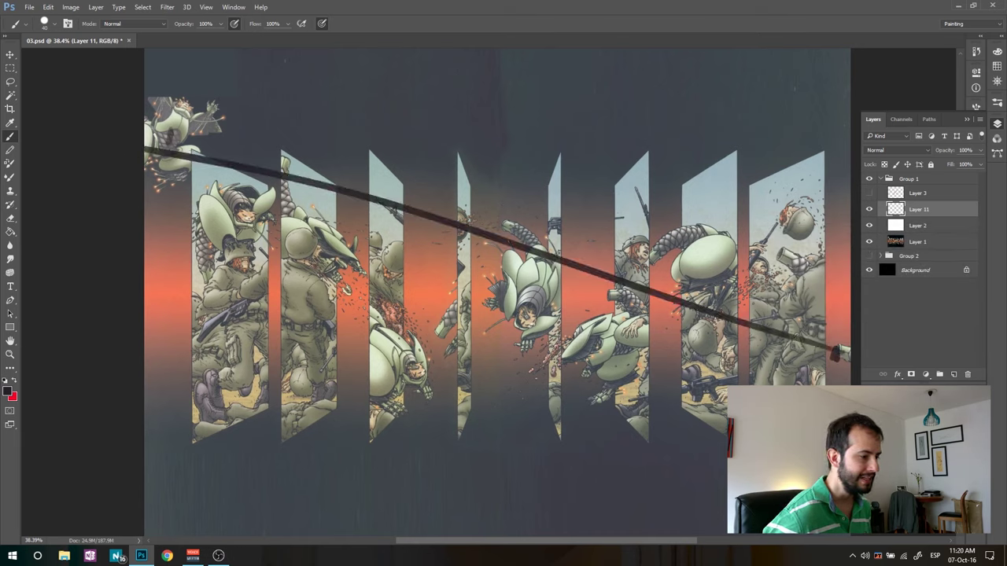
pyautogui.moveTo(554, 236)
pyautogui.mouseDown()
pyautogui.moveTo(503, 315)
pyautogui.moveTo(550, 352)
pyautogui.mouseUp()
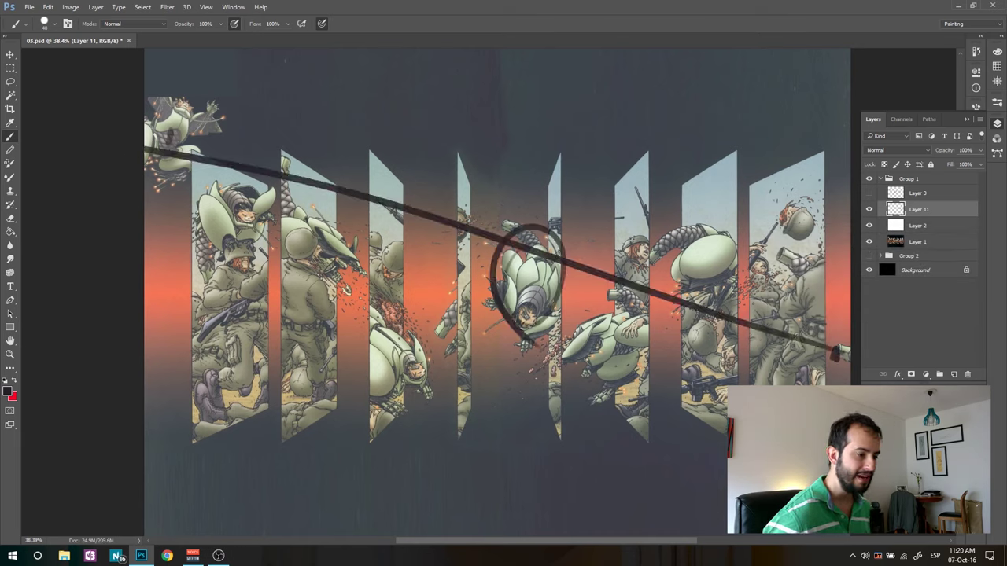
# Draw a thick black zigzag linking the armoured creatures from the page's upper-left corner to its right edge.
pyautogui.scroll(-2, 460, 313)
pyautogui.scroll(-1, 460, 310)
pyautogui.moveTo(213, 177)
pyautogui.mouseDown()
pyautogui.moveTo(426, 358)
pyautogui.moveTo(685, 243)
pyautogui.moveTo(807, 346)
pyautogui.mouseUp()
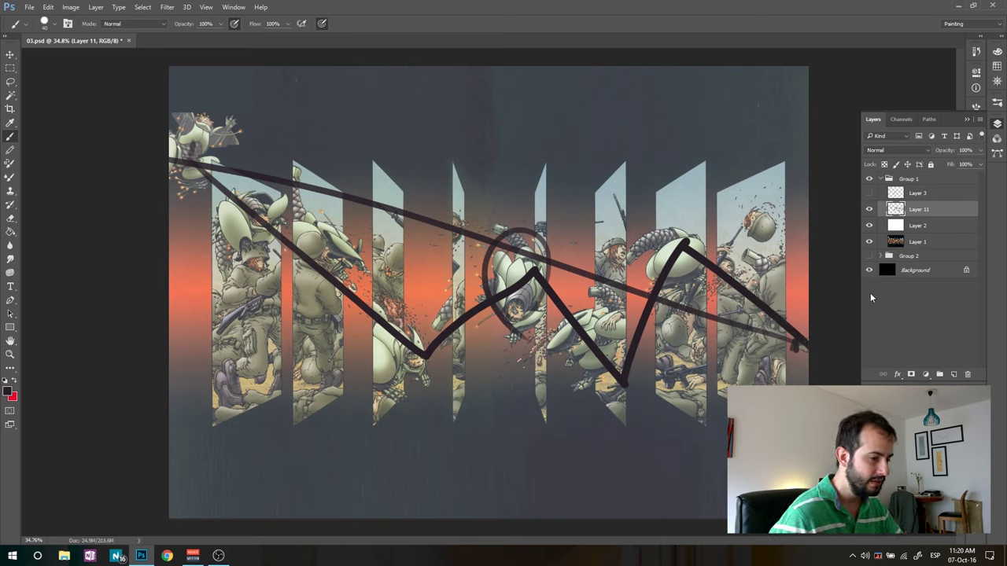
# Replace the black composition lines with Layer 3's red lines of action, briefly hiding the comic artwork to view them alone.
pyautogui.click(868, 209)
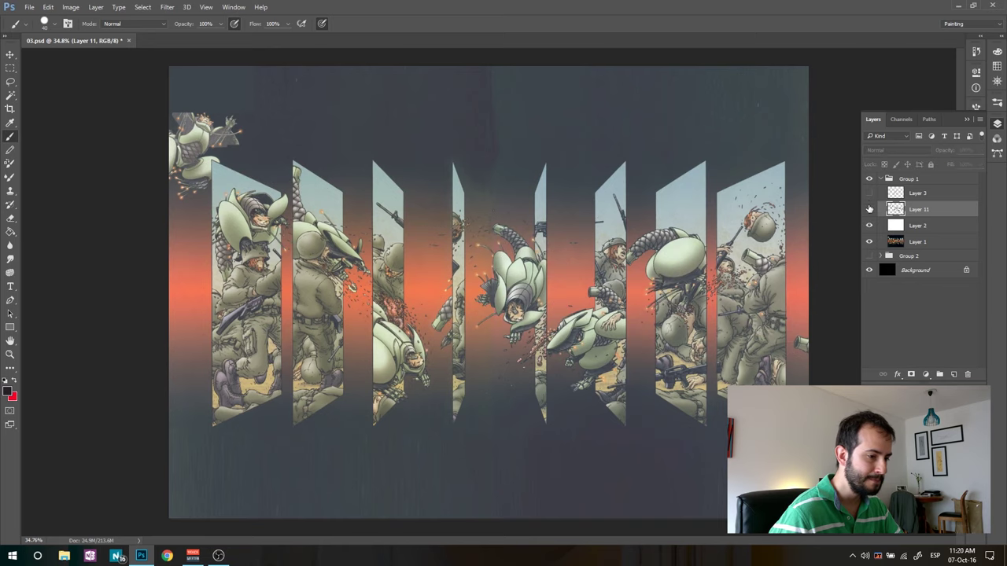
pyautogui.click(868, 193)
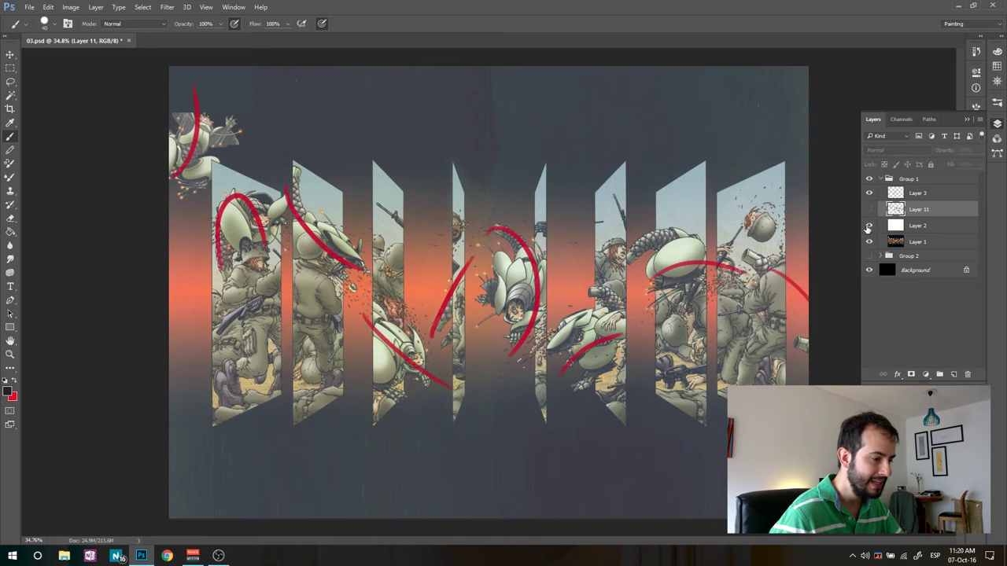
pyautogui.click(868, 226)
pyautogui.click(869, 226)
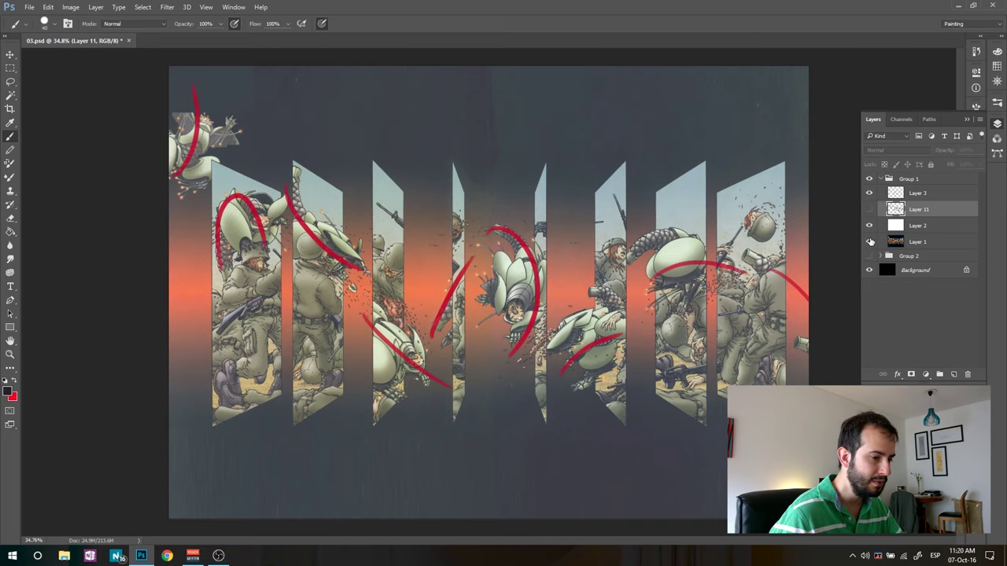
pyautogui.click(869, 241)
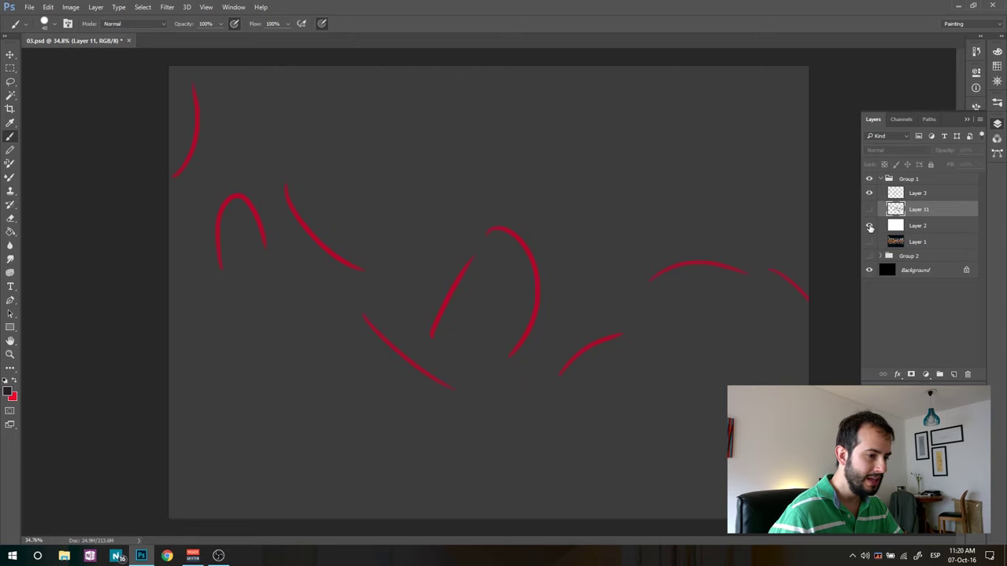
pyautogui.click(869, 227)
pyautogui.click(870, 226)
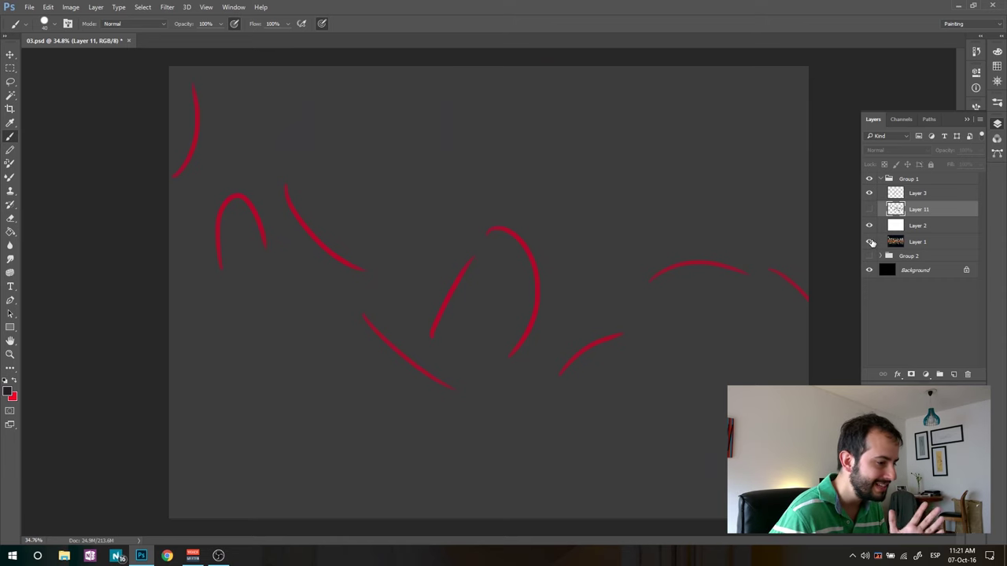
pyautogui.click(869, 241)
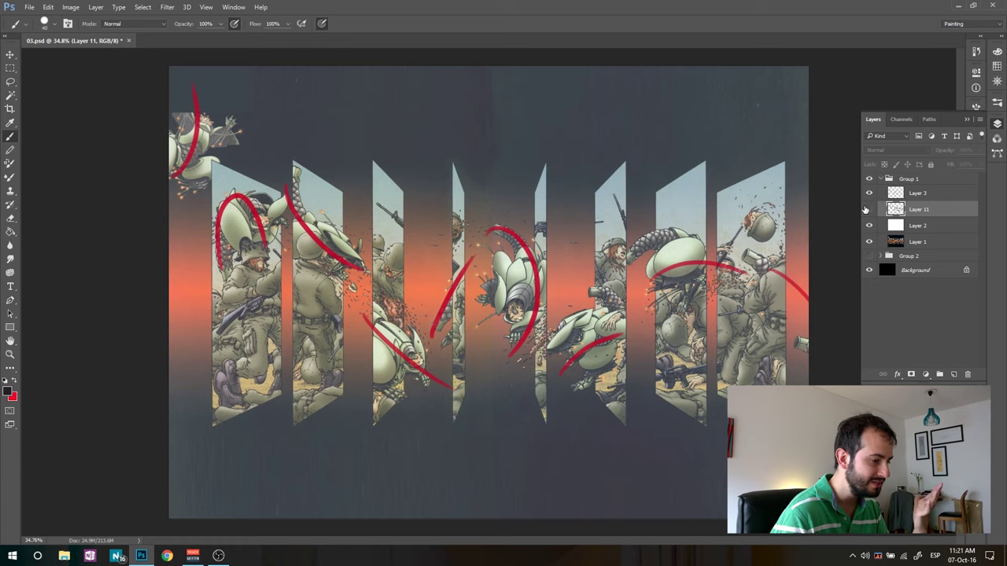
# On a new layer, draw a straight black diagonal and a wavy line across the panels, and hide that layer and the red lines.
pyautogui.click(869, 208)
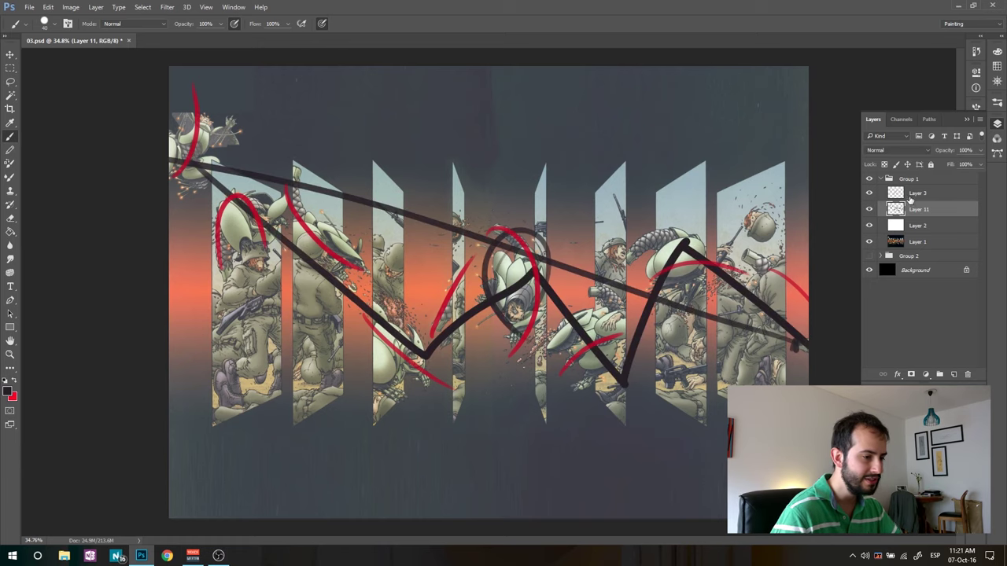
pyautogui.click(869, 208)
pyautogui.click(953, 374)
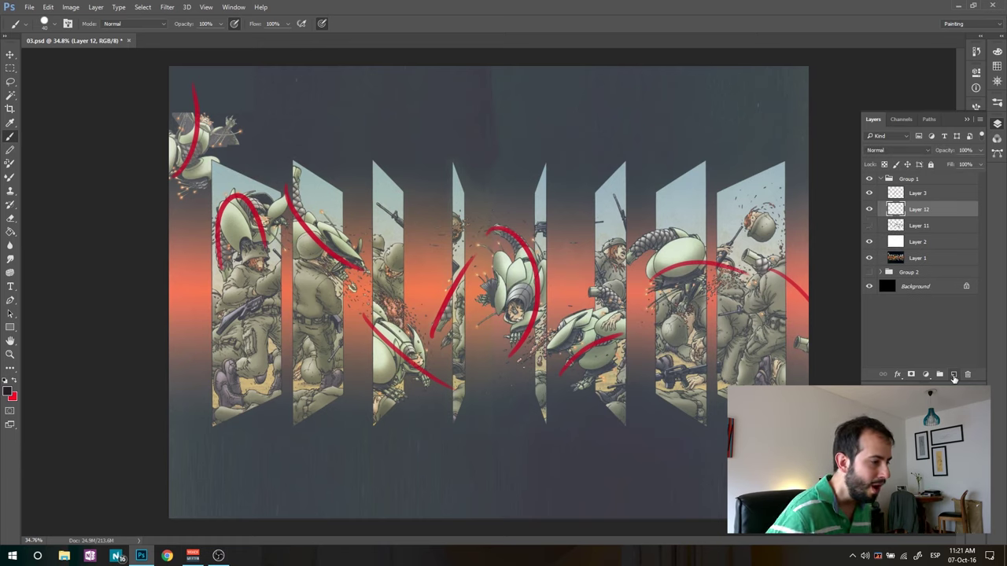
pyautogui.moveTo(201, 147); pyautogui.dragTo(809, 342)
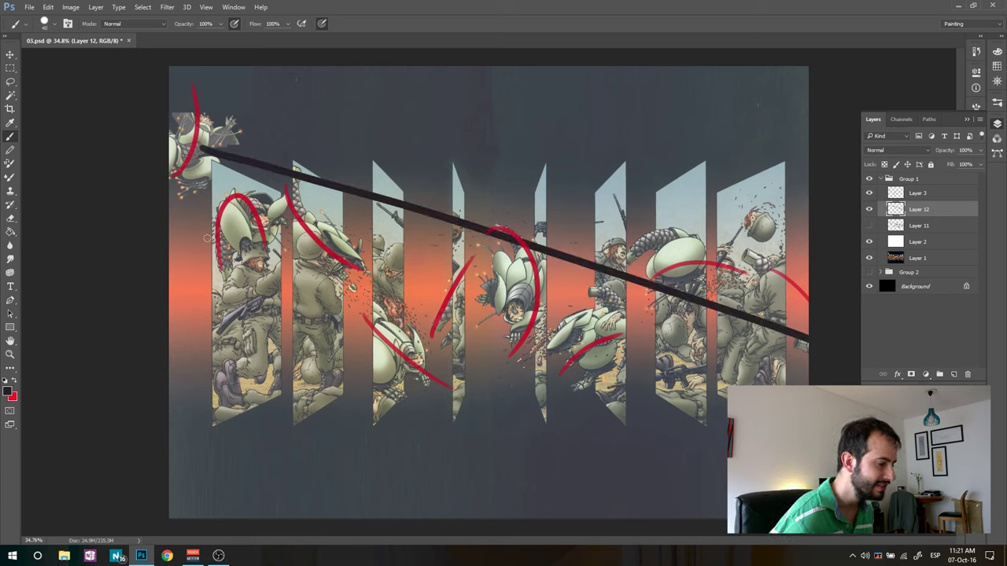
pyautogui.moveTo(431, 248)
pyautogui.mouseDown()
pyautogui.moveTo(578, 347)
pyautogui.moveTo(708, 236)
pyautogui.moveTo(814, 303)
pyautogui.mouseUp()
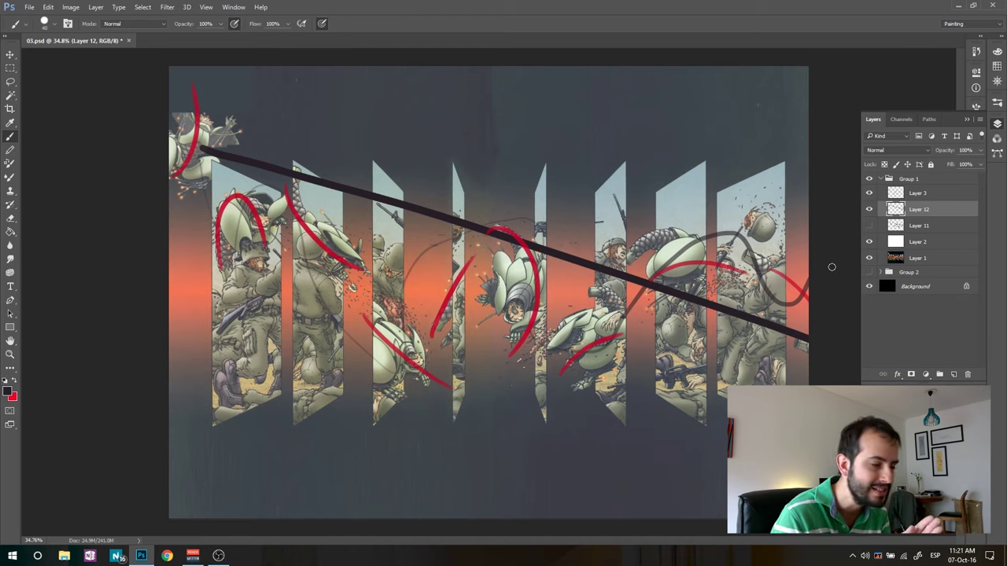
pyautogui.click(869, 209)
pyautogui.click(869, 193)
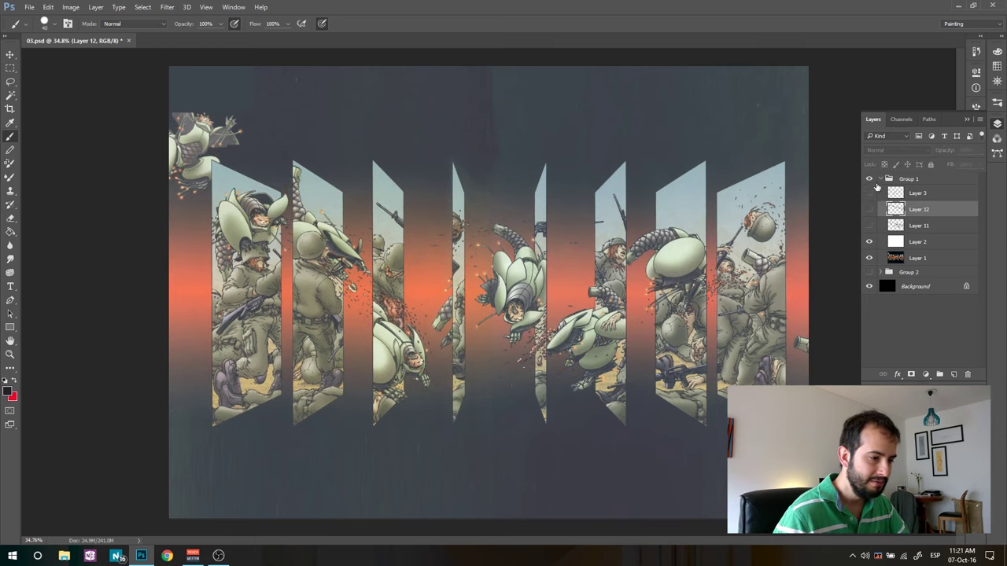
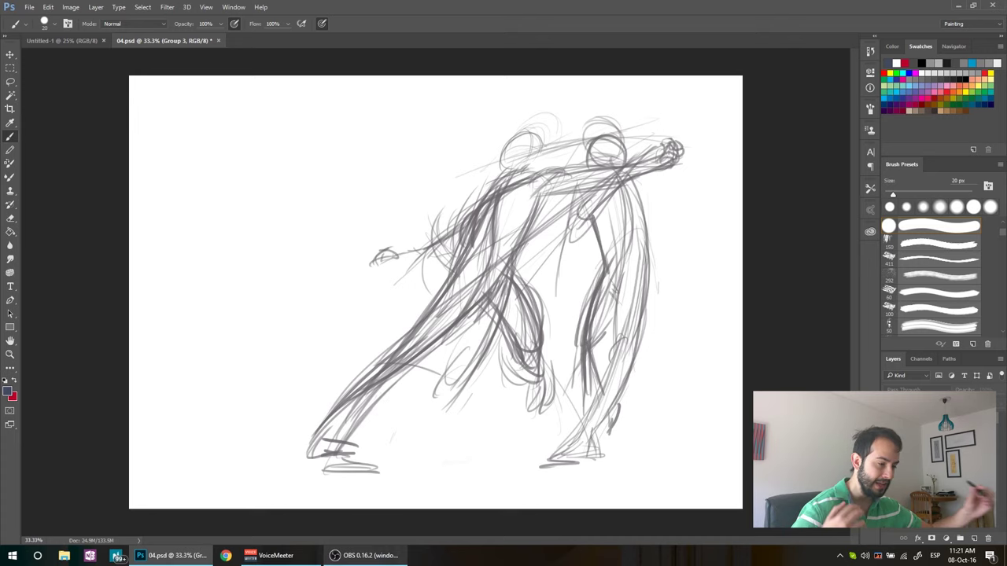
# On a new layer, draw a long red diagonal line of action through the lunging figure and a red curve through the standing figure.
pyautogui.click(944, 524)
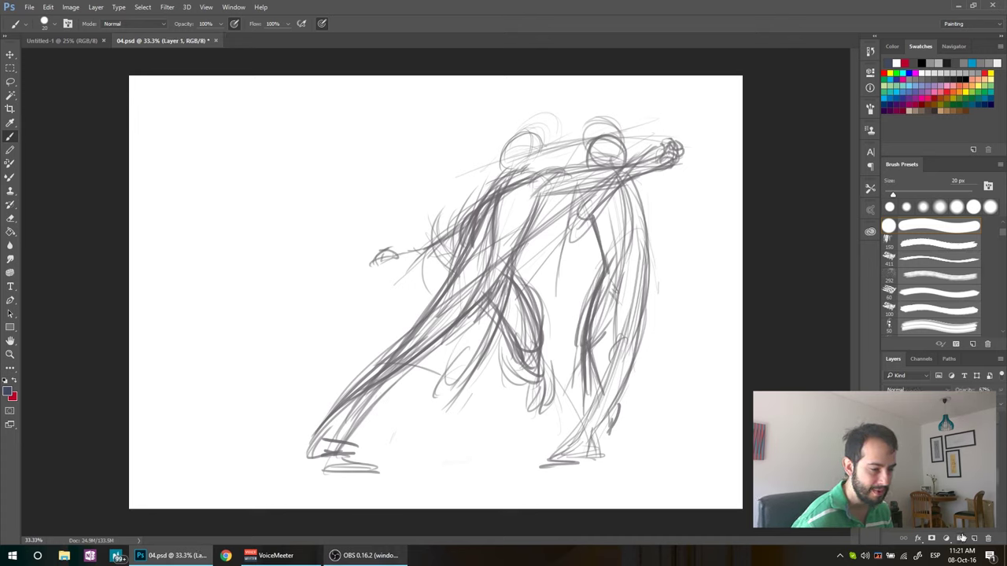
pyautogui.click(974, 538)
pyautogui.click(14, 383)
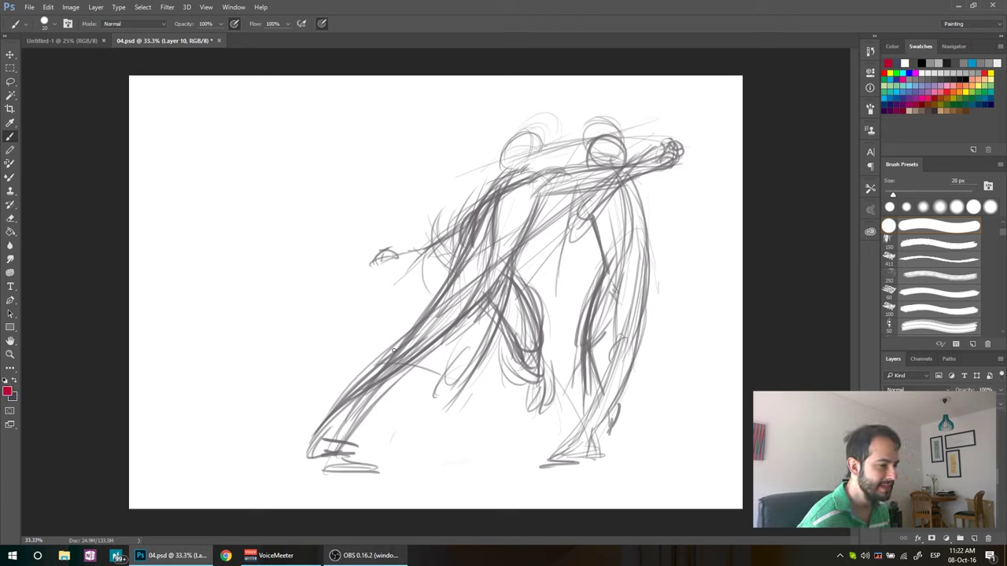
pyautogui.moveTo(248, 428)
pyautogui.mouseDown()
pyautogui.moveTo(711, 148)
pyautogui.moveTo(677, 165)
pyautogui.mouseUp()
pyautogui.moveTo(529, 452); pyautogui.dragTo(643, 124)
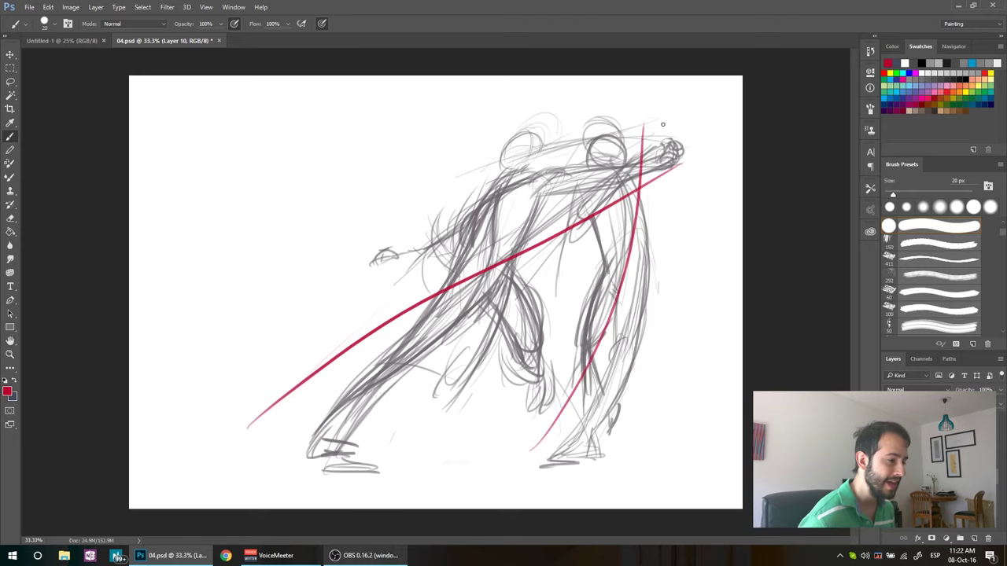
# Trace the joined arms in red from the lunging figure's back hand to the fist, and restate the standing figure's body curve.
pyautogui.moveTo(571, 174); pyautogui.dragTo(532, 166)
pyautogui.moveTo(545, 165)
pyautogui.mouseDown()
pyautogui.moveTo(450, 209)
pyautogui.moveTo(526, 172)
pyautogui.moveTo(597, 173)
pyautogui.moveTo(537, 170)
pyautogui.moveTo(570, 179)
pyautogui.moveTo(670, 163)
pyautogui.mouseUp()
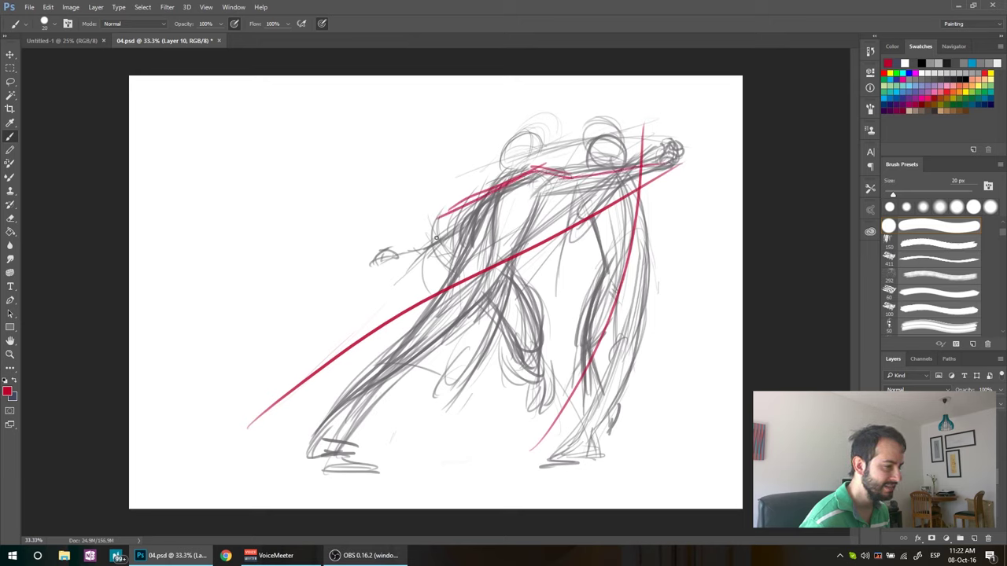
pyautogui.moveTo(470, 216); pyautogui.dragTo(395, 257)
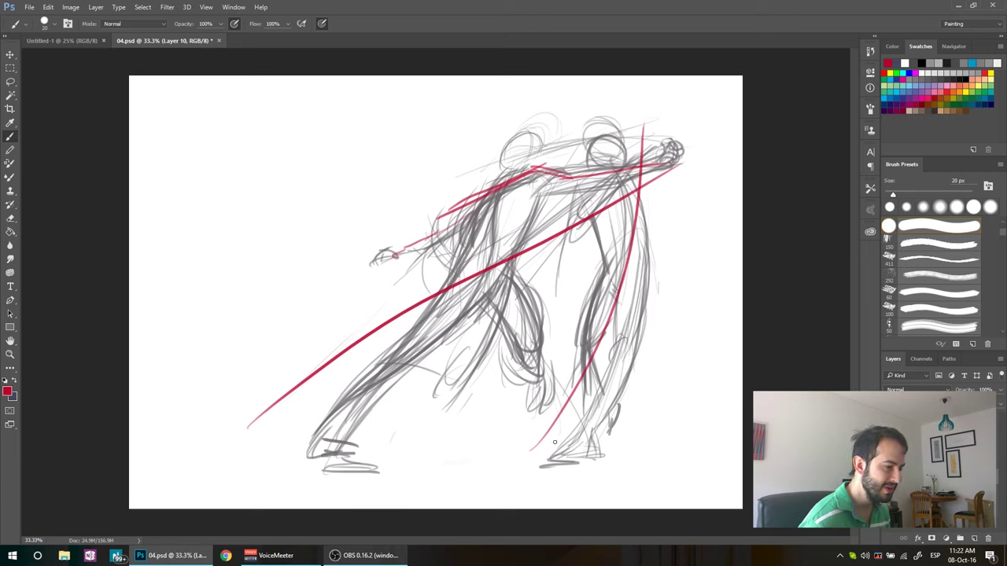
pyautogui.moveTo(535, 450)
pyautogui.mouseDown()
pyautogui.moveTo(601, 370)
pyautogui.moveTo(634, 203)
pyautogui.mouseUp()
pyautogui.moveTo(607, 338); pyautogui.dragTo(630, 170)
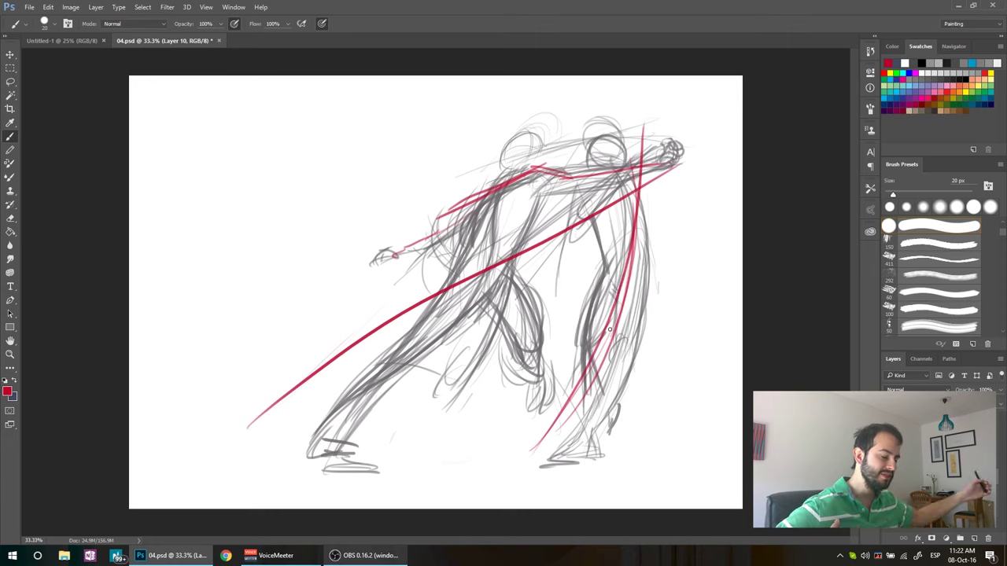
# Reinforce the sweep of the outstretched arms with longer red strokes and mark the lunging figure's torso line down to the back leg.
pyautogui.moveTo(456, 191)
pyautogui.mouseDown()
pyautogui.moveTo(628, 168)
pyautogui.moveTo(387, 250)
pyautogui.moveTo(575, 184)
pyautogui.mouseUp()
pyautogui.moveTo(387, 252); pyautogui.dragTo(645, 170)
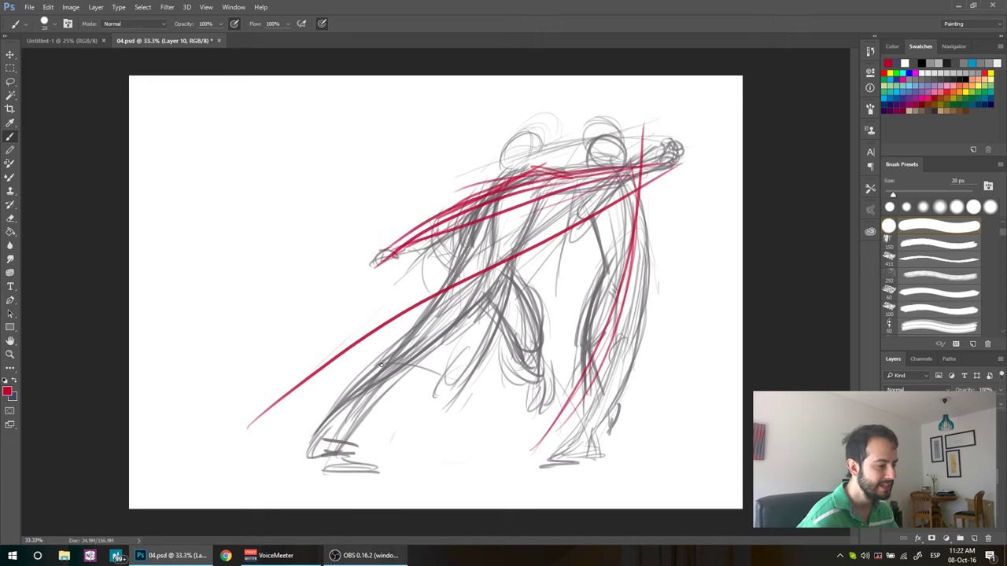
pyautogui.moveTo(511, 198); pyautogui.dragTo(421, 327)
pyautogui.moveTo(503, 217); pyautogui.dragTo(372, 358)
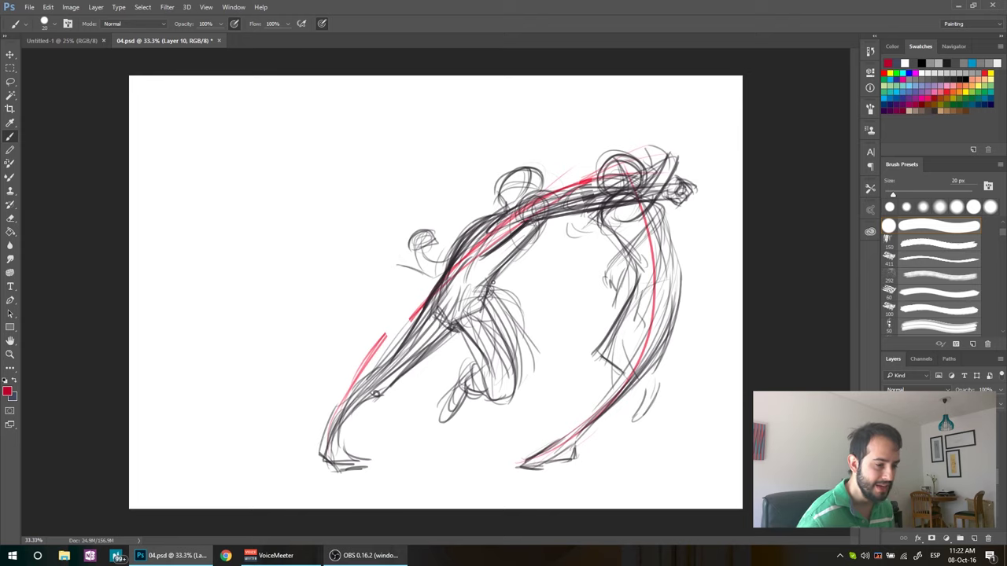
# On a new layer over the next fight sketch, draw a bold red curve through the struck figure and two red arrows pointing towards the heads.
pyautogui.click(974, 538)
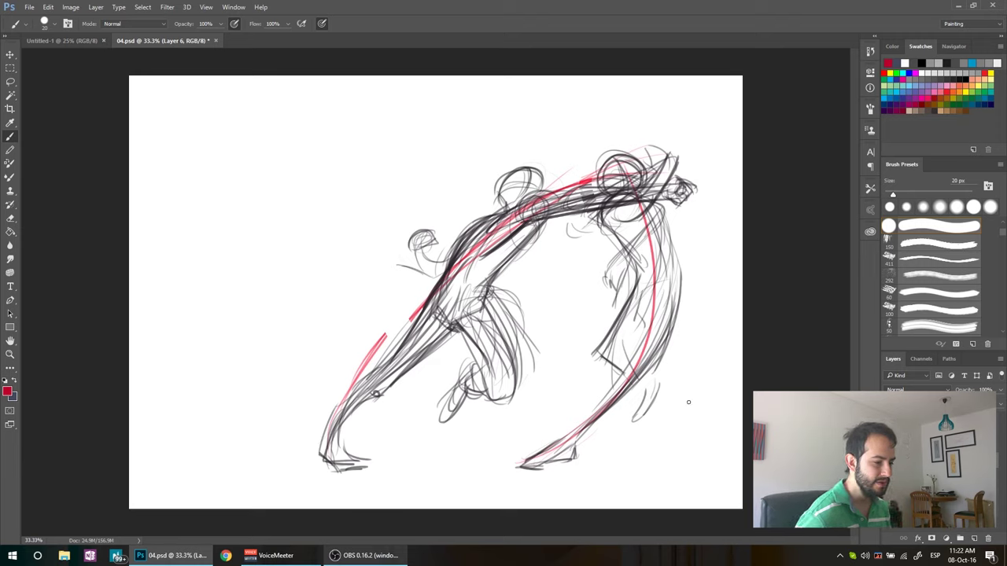
pyautogui.click(974, 540)
pyautogui.moveTo(515, 466)
pyautogui.mouseDown()
pyautogui.moveTo(557, 453)
pyautogui.moveTo(623, 378)
pyautogui.moveTo(611, 421)
pyautogui.moveTo(580, 159)
pyautogui.mouseUp()
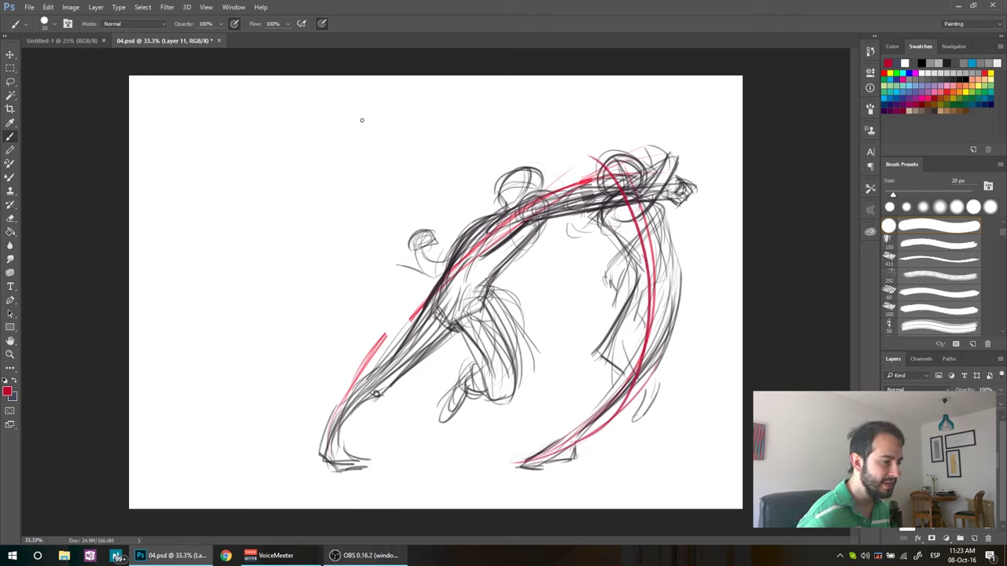
pyautogui.moveTo(359, 119); pyautogui.dragTo(554, 150)
pyautogui.moveTo(581, 95)
pyautogui.mouseDown()
pyautogui.moveTo(606, 137)
pyautogui.moveTo(615, 134)
pyautogui.mouseUp()
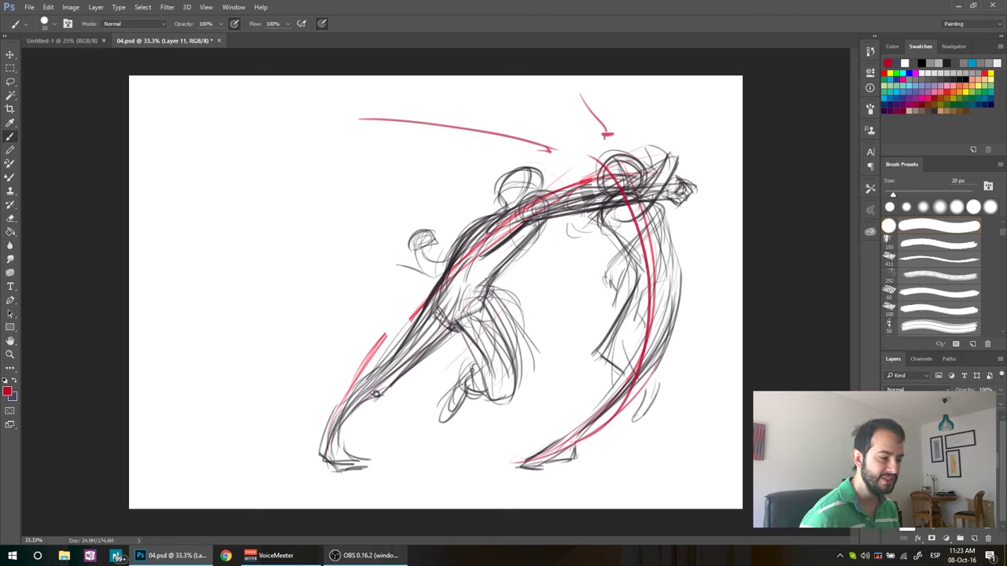
pyautogui.moveTo(661, 233)
pyautogui.mouseDown()
pyautogui.moveTo(654, 283)
pyautogui.moveTo(610, 339)
pyautogui.moveTo(648, 290)
pyautogui.mouseUp()
pyautogui.moveTo(639, 206); pyautogui.dragTo(653, 287)
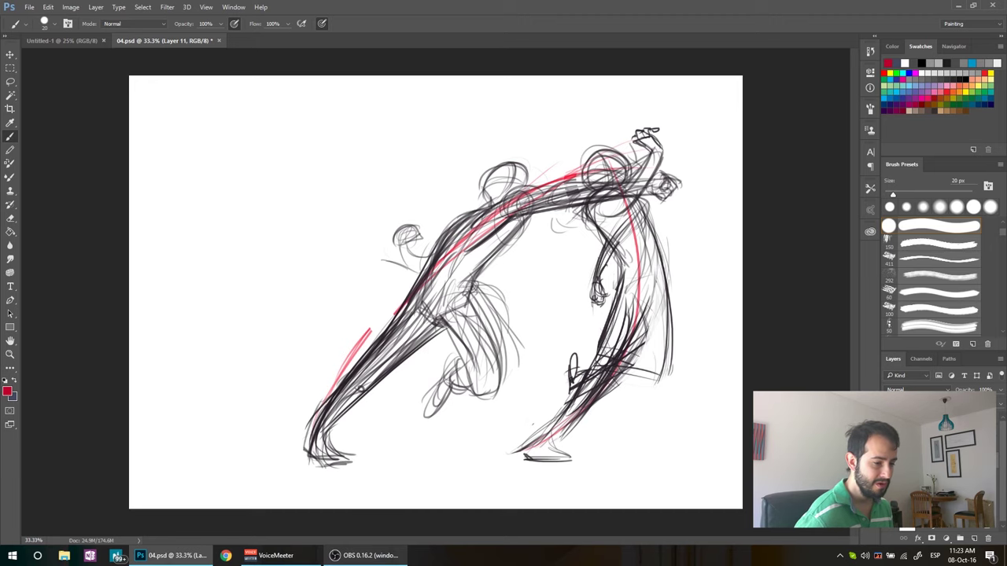
# On Layer 7 of the following sketch, draw a red arc along the struck figure's back and outline a red foot at its base.
pyautogui.hotkey('ctrl', ',')
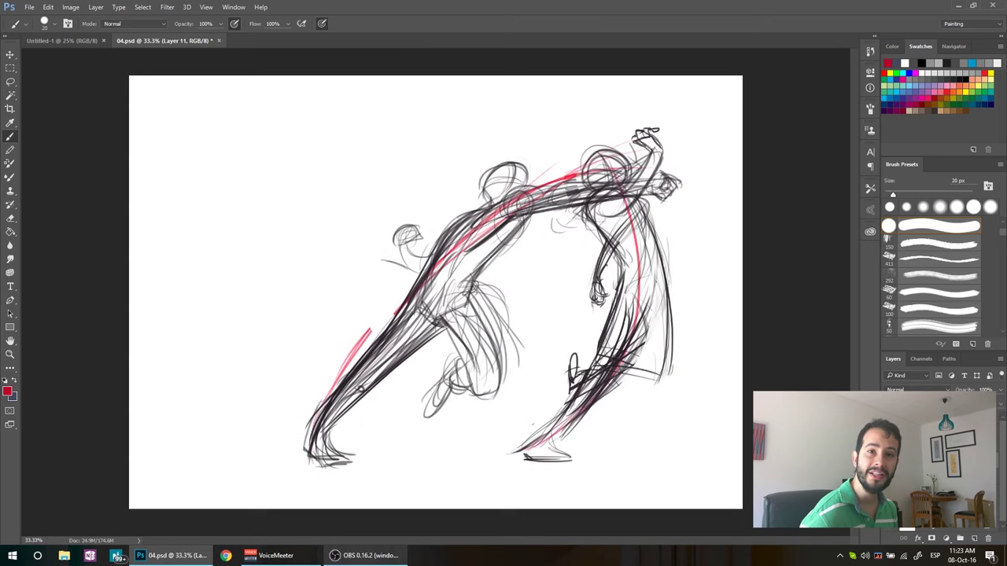
pyautogui.hotkey('alt', '[')
pyautogui.moveTo(670, 344); pyautogui.dragTo(672, 280)
pyautogui.moveTo(563, 450); pyautogui.dragTo(659, 357)
pyautogui.moveTo(599, 431); pyautogui.dragTo(633, 216)
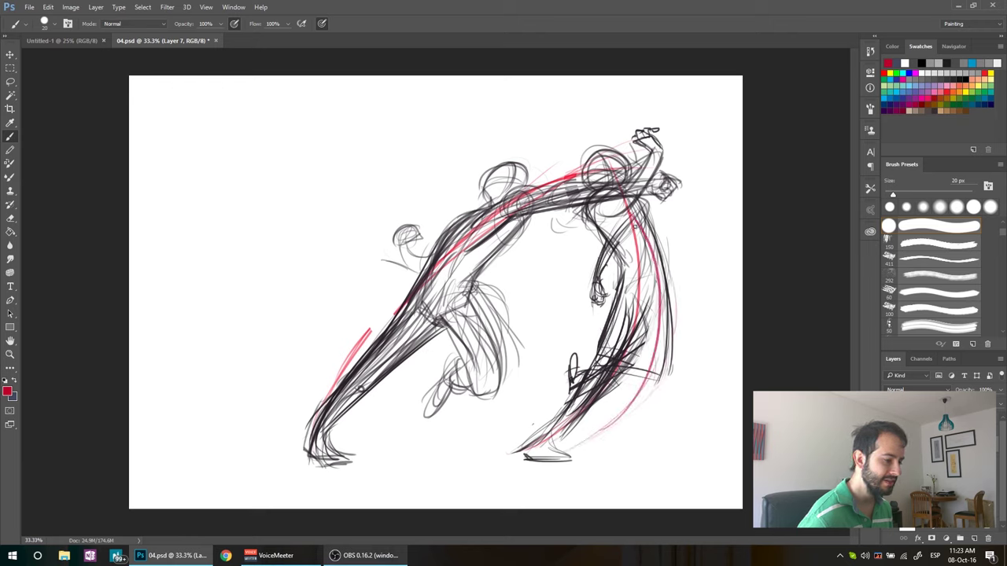
pyautogui.moveTo(553, 445)
pyautogui.mouseDown()
pyautogui.moveTo(560, 461)
pyautogui.moveTo(532, 454)
pyautogui.moveTo(551, 445)
pyautogui.mouseUp()
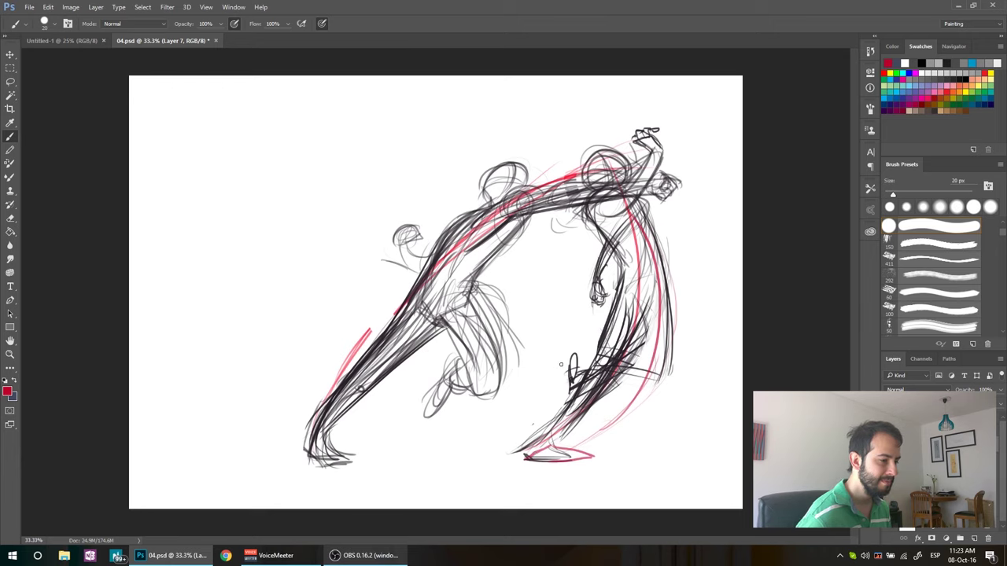
# Try four red cross strokes over the struck figure's body and legs, and undo them.
pyautogui.moveTo(561, 364); pyautogui.dragTo(678, 369)
pyautogui.moveTo(563, 323); pyautogui.dragTo(689, 266)
pyautogui.moveTo(556, 295); pyautogui.dragTo(673, 225)
pyautogui.moveTo(559, 262); pyautogui.dragTo(634, 202)
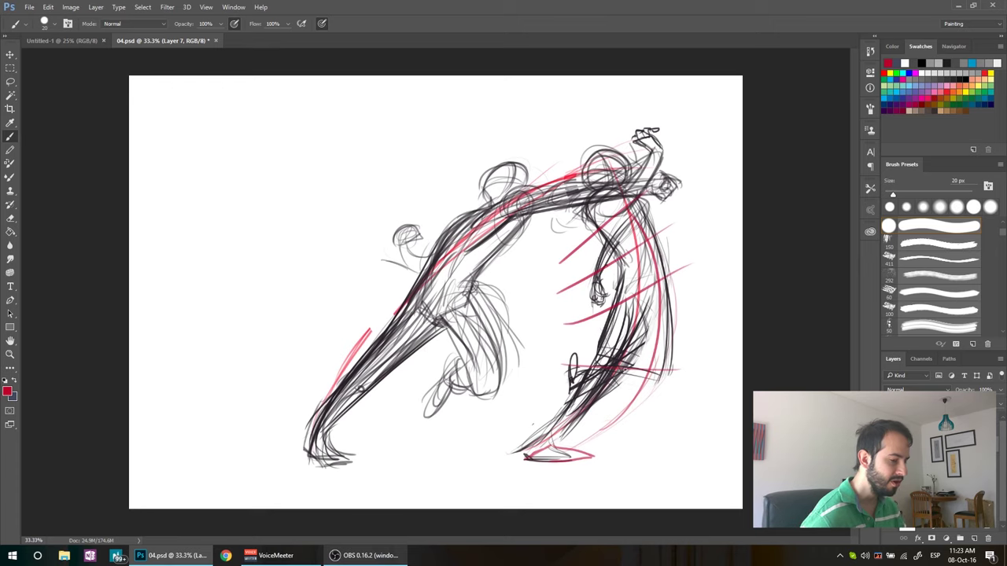
pyautogui.hotkey('ctrl', 'alt', 'z')
pyautogui.hotkey('ctrl', 'alt', 'z')
pyautogui.hotkey('ctrl', 'alt', 'z')
pyautogui.hotkey('ctrl', 'alt', 'z')
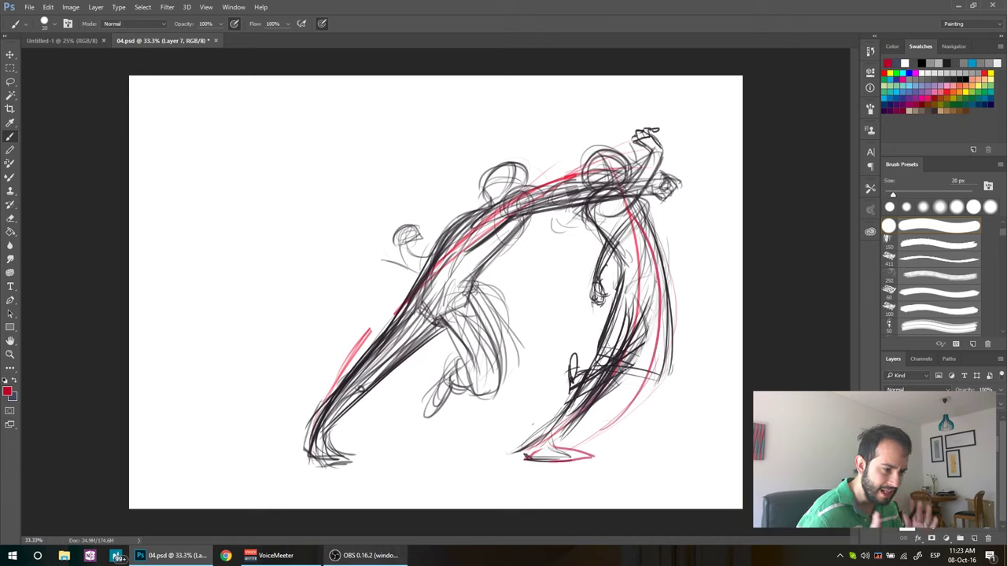
# On a new layer, draw thick straight red lines from the lunging figure's back foot through the torso to the opponent's head.
pyautogui.click(973, 539)
pyautogui.moveTo(322, 437); pyautogui.dragTo(432, 306)
pyautogui.moveTo(291, 441)
pyautogui.mouseDown()
pyautogui.moveTo(425, 302)
pyautogui.moveTo(427, 315)
pyautogui.mouseUp()
pyautogui.moveTo(318, 414); pyautogui.dragTo(490, 259)
pyautogui.moveTo(382, 354); pyautogui.dragTo(560, 227)
pyautogui.moveTo(398, 347)
pyautogui.mouseDown()
pyautogui.moveTo(584, 191)
pyautogui.moveTo(551, 187)
pyautogui.moveTo(452, 209)
pyautogui.mouseUp()
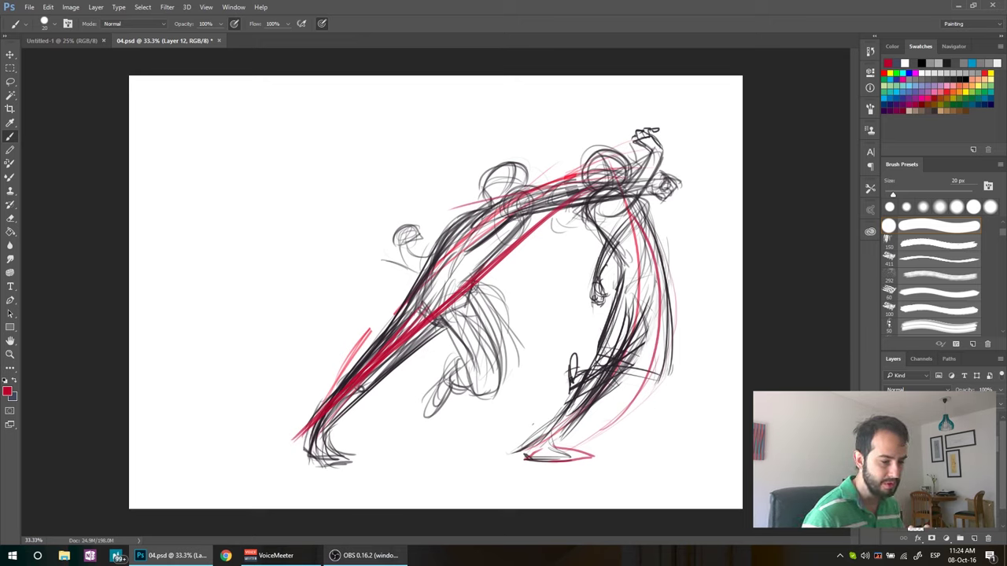
# Hide Group 1's sketch, show the sketch of the bent-over figure and crouching opponent, and make Layer 9 active.
pyautogui.hotkey('ctrl', 'g')
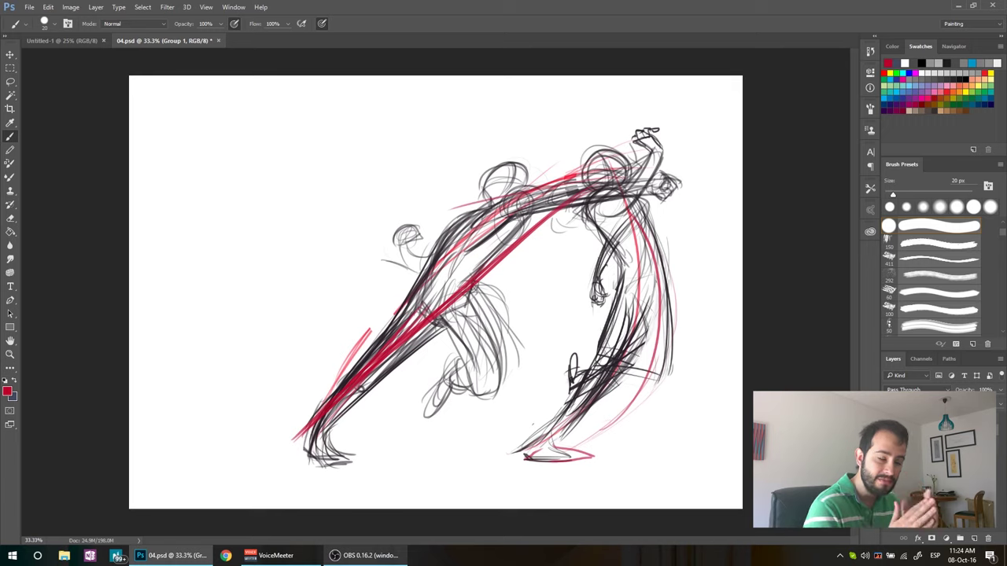
pyautogui.hotkey('ctrl', ',')
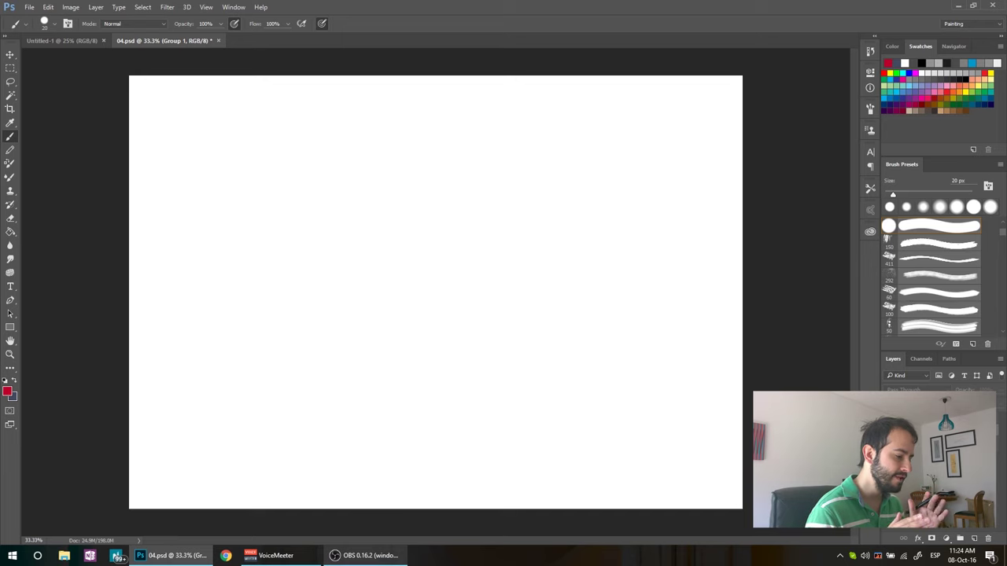
pyautogui.hotkey('ctrl', 'z')
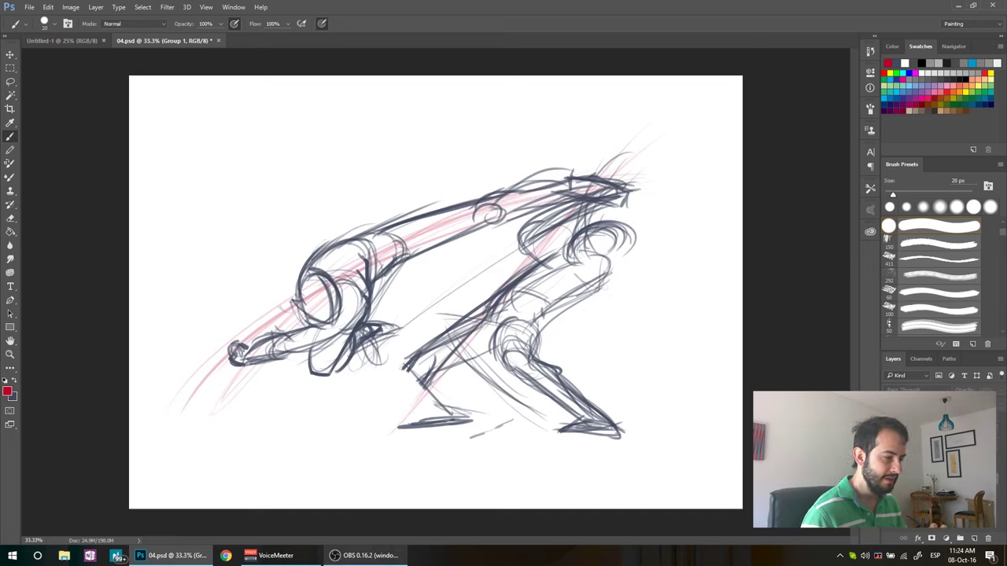
pyautogui.hotkey('alt', '[')
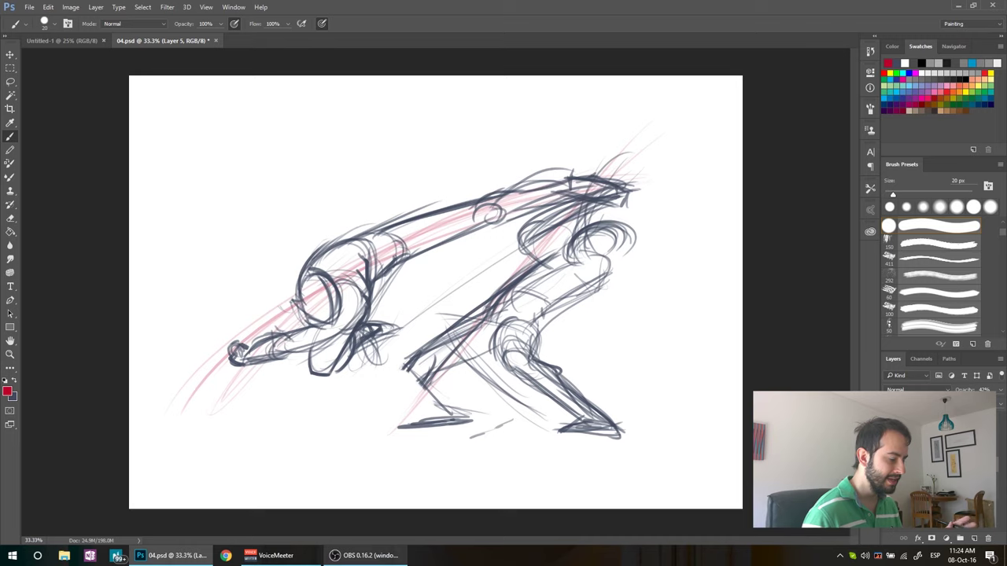
pyautogui.hotkey('ctrl', 'shift', 'alt', 'n')
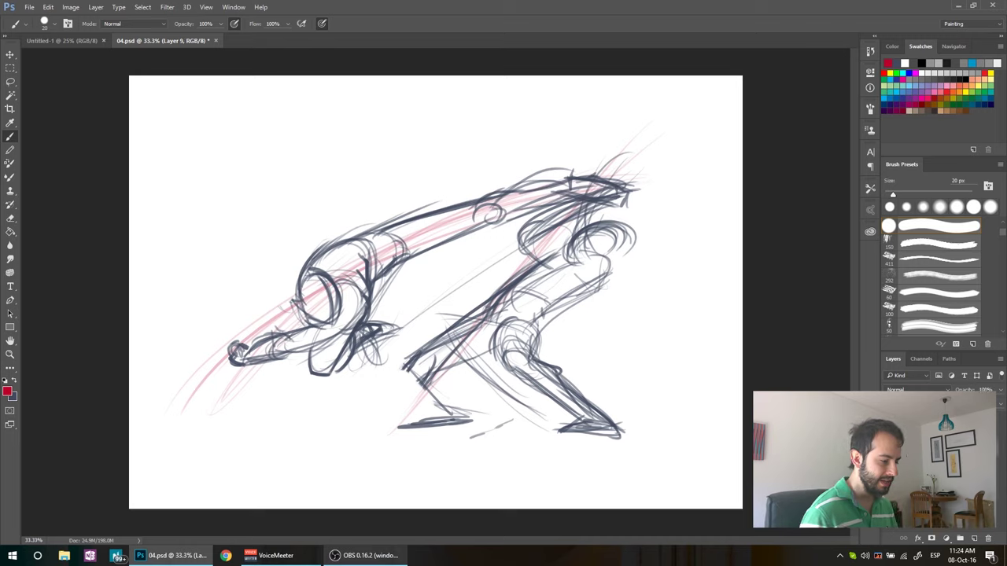
# Lasso the crouching opponent on Layer 9, scale it down to about 90.6%, and deselect it.
pyautogui.hotkey('ctrl', 't')
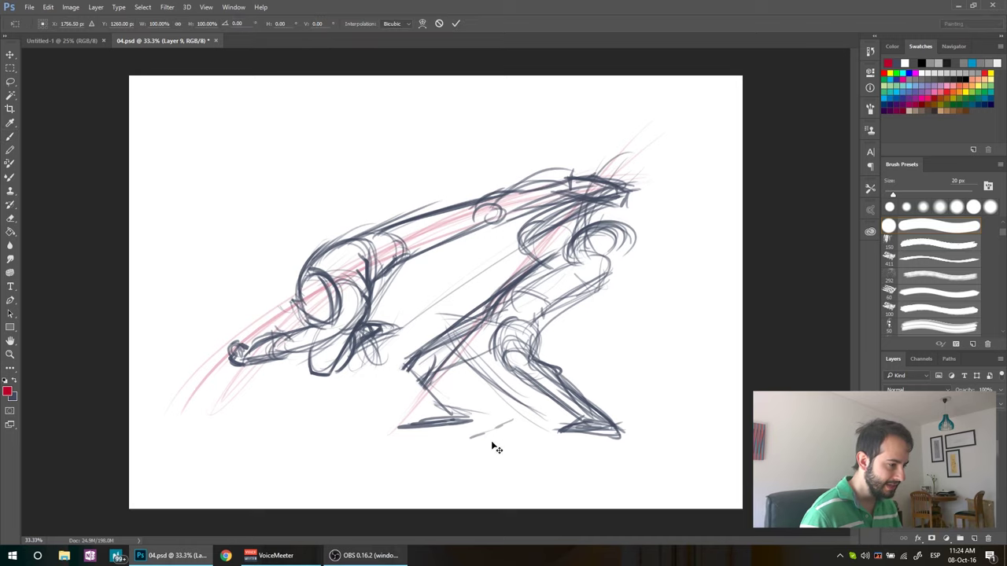
pyautogui.press('Escape')
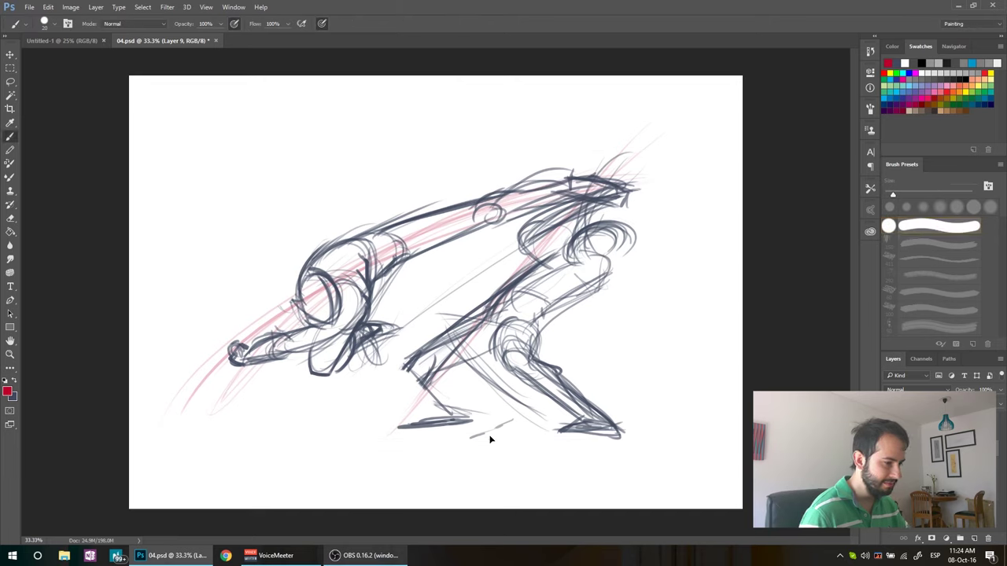
pyautogui.press('l')
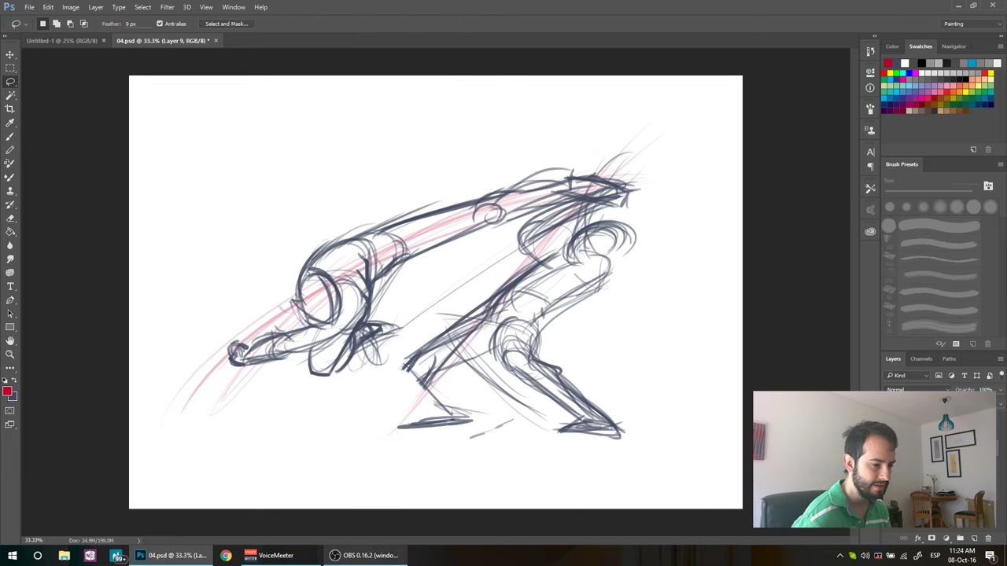
pyautogui.hotkey('ctrl', ',')
pyautogui.hotkey('ctrl', 'z')
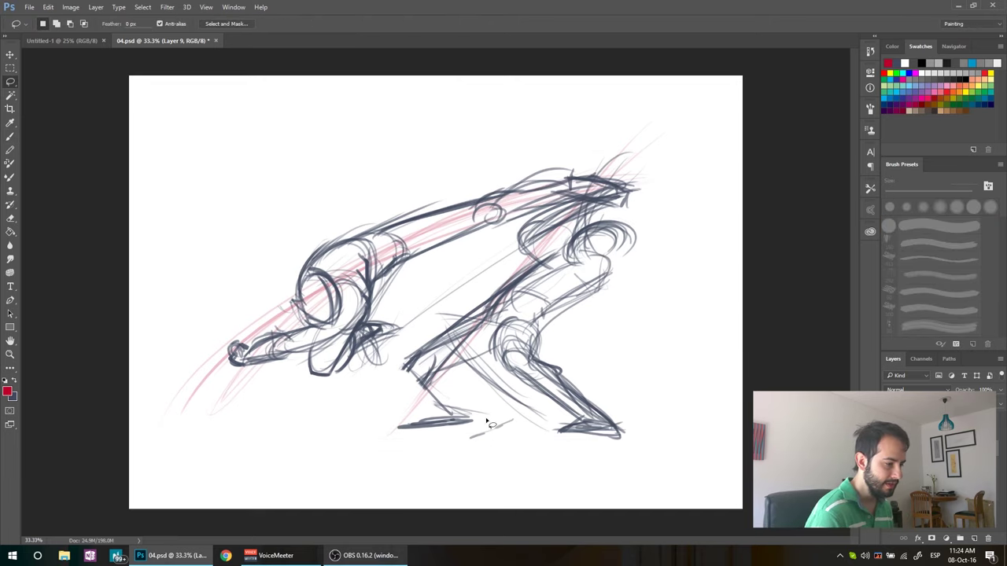
pyautogui.moveTo(393, 383)
pyautogui.mouseDown()
pyautogui.moveTo(713, 374)
pyautogui.moveTo(678, 233)
pyautogui.moveTo(463, 254)
pyautogui.moveTo(398, 368)
pyautogui.mouseUp()
pyautogui.hotkey('ctrl', 't')
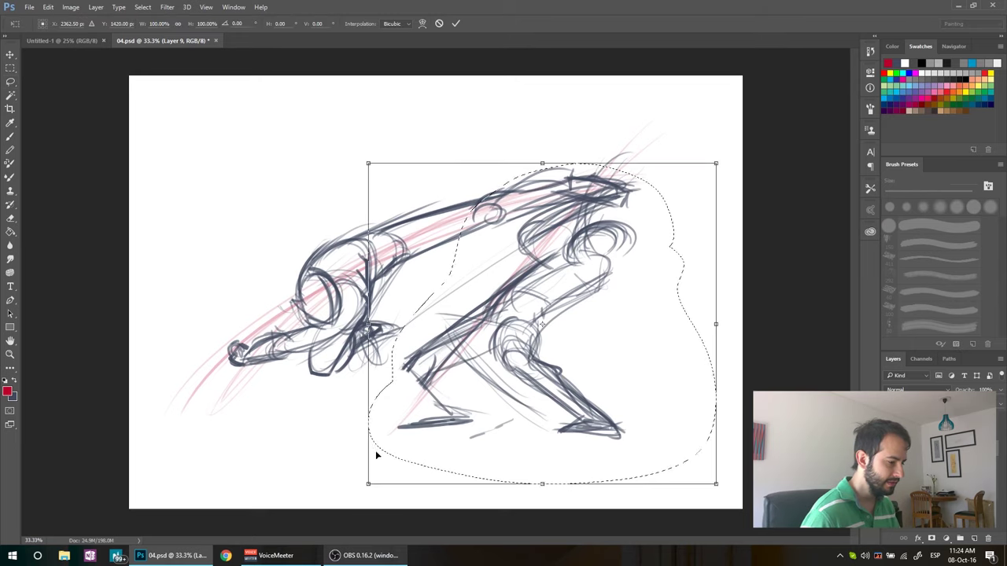
pyautogui.moveTo(369, 483)
pyautogui.mouseDown()
pyautogui.moveTo(421, 455)
pyautogui.moveTo(407, 464)
pyautogui.mouseUp()
pyautogui.press('Return')
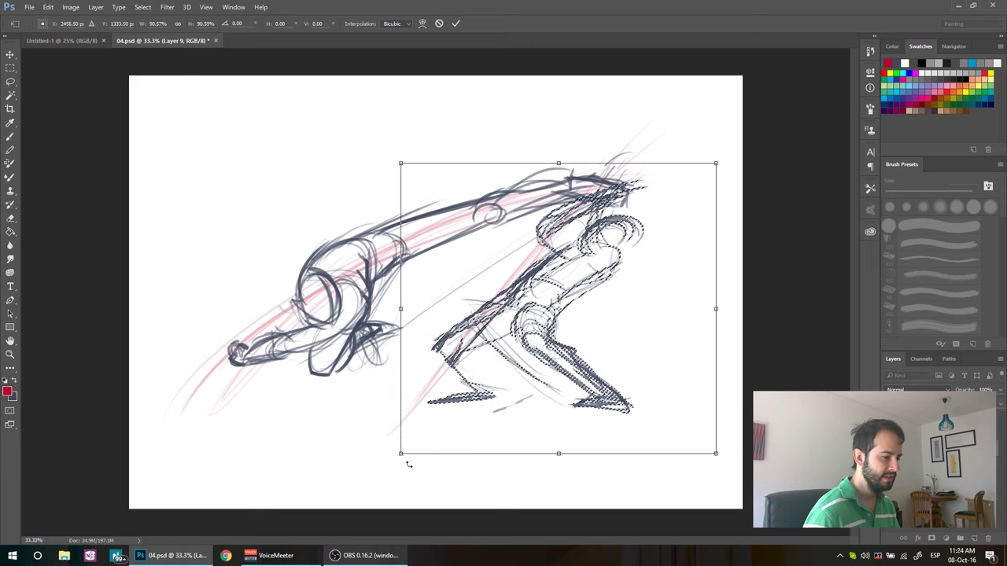
pyautogui.hotkey('ctrl', 'd')
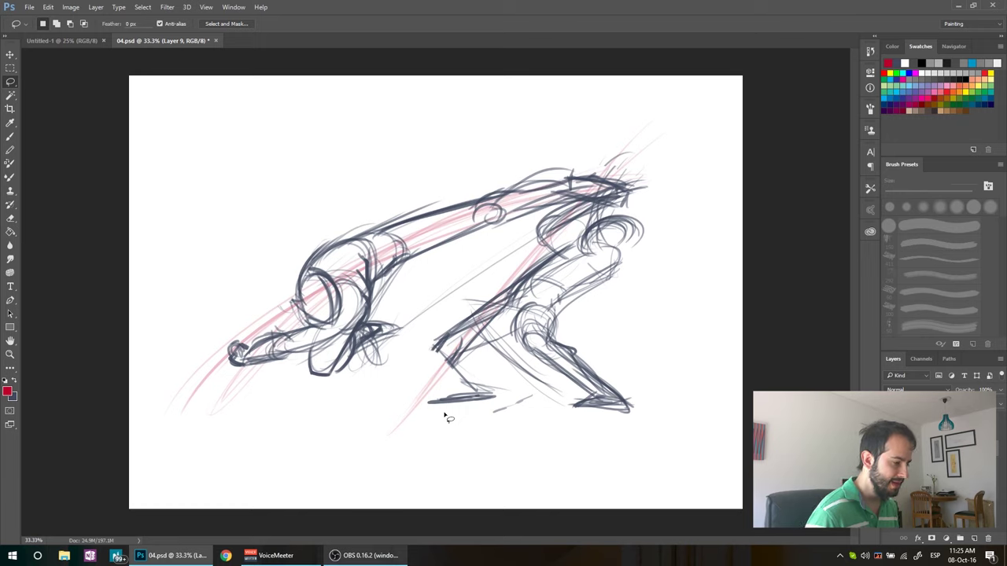
# Add a new layer above Layer 9 and set up the 20 px Brush with the dark blue-grey color in the foreground.
pyautogui.hotkey('alt', '[')
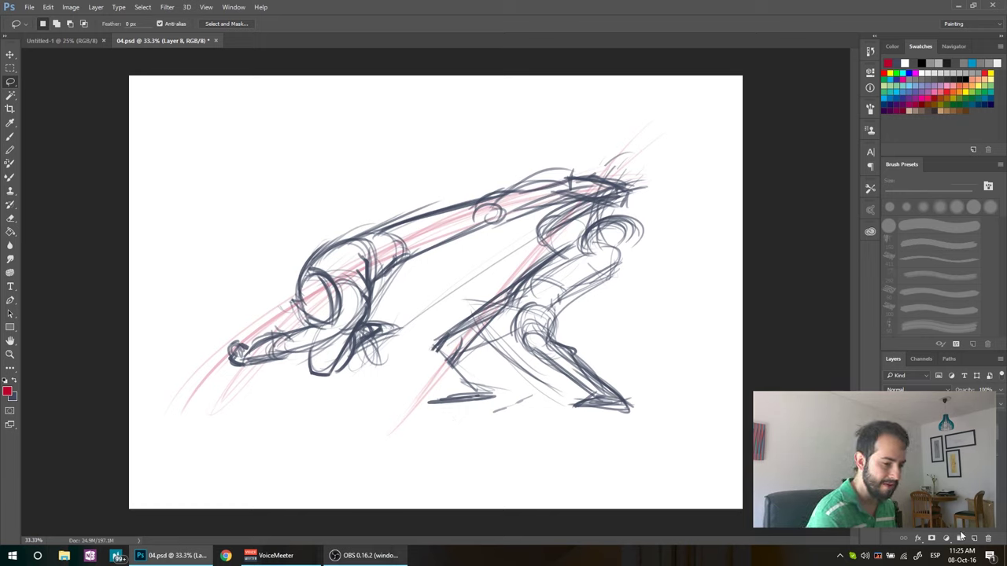
pyautogui.hotkey('alt', ']')
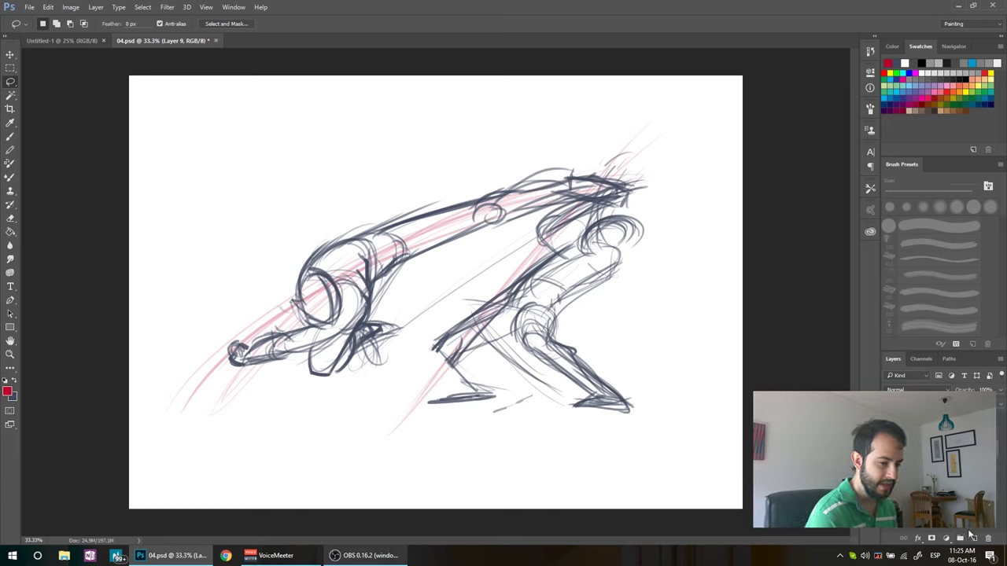
pyautogui.click(974, 539)
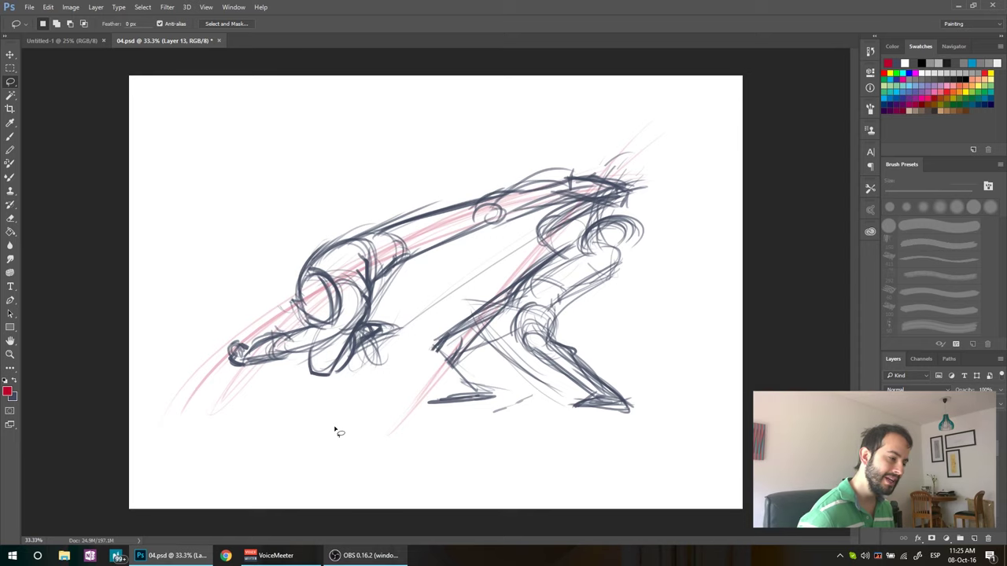
pyautogui.press('x')
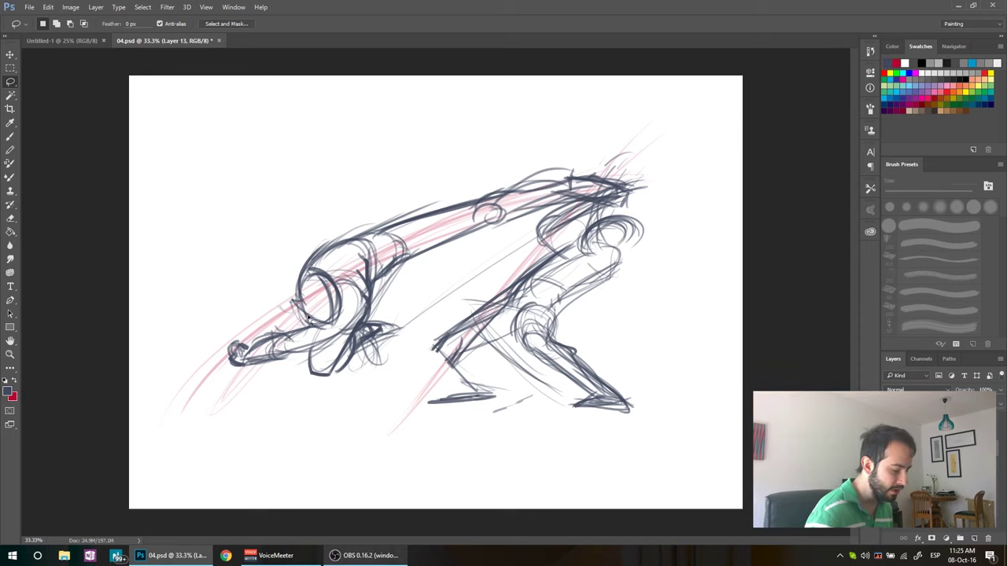
pyautogui.press('b')
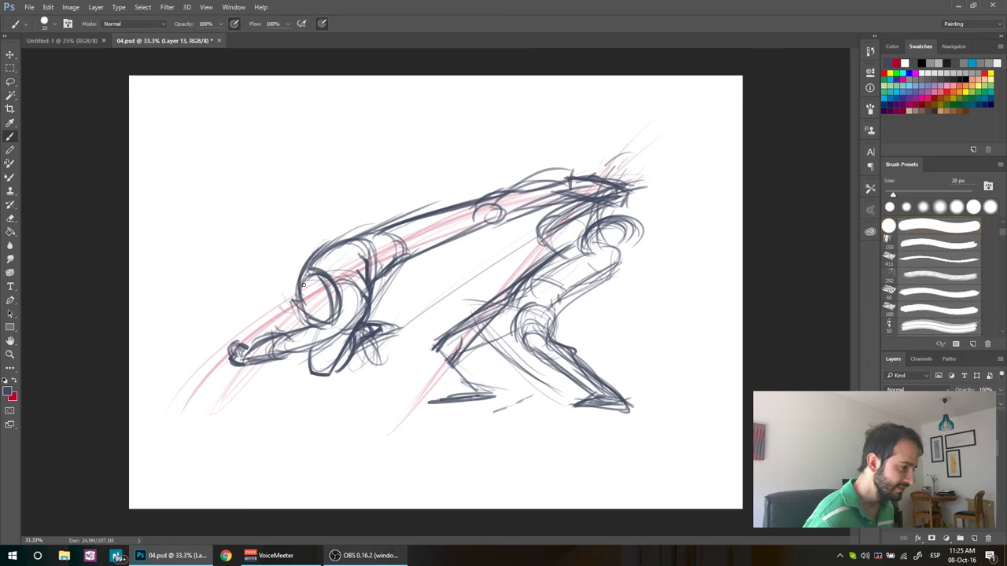
# Sketch a raised, bent second arm with a fist in front of the bent-over figure's head.
pyautogui.moveTo(279, 274); pyautogui.dragTo(267, 251)
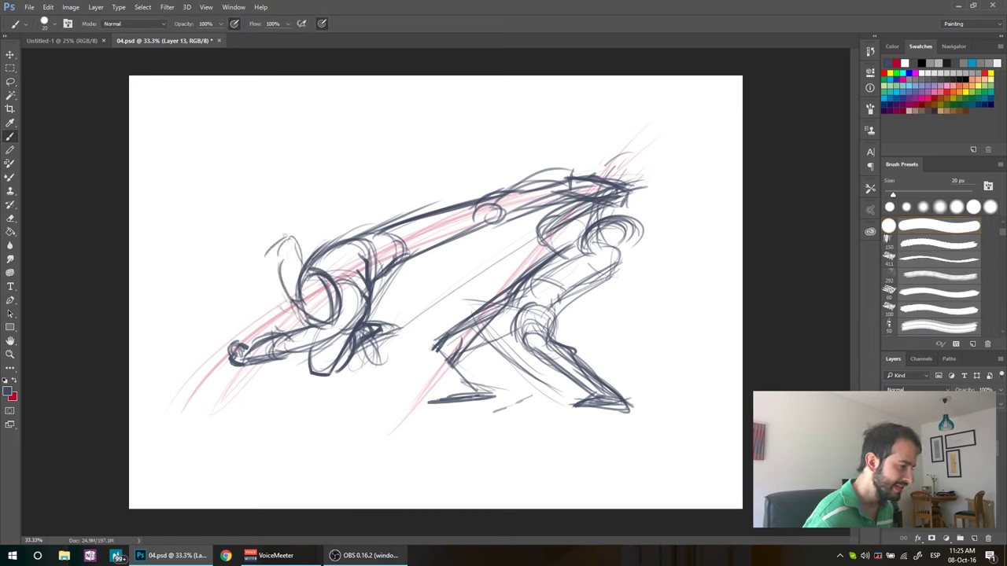
pyautogui.moveTo(283, 237); pyautogui.dragTo(244, 274)
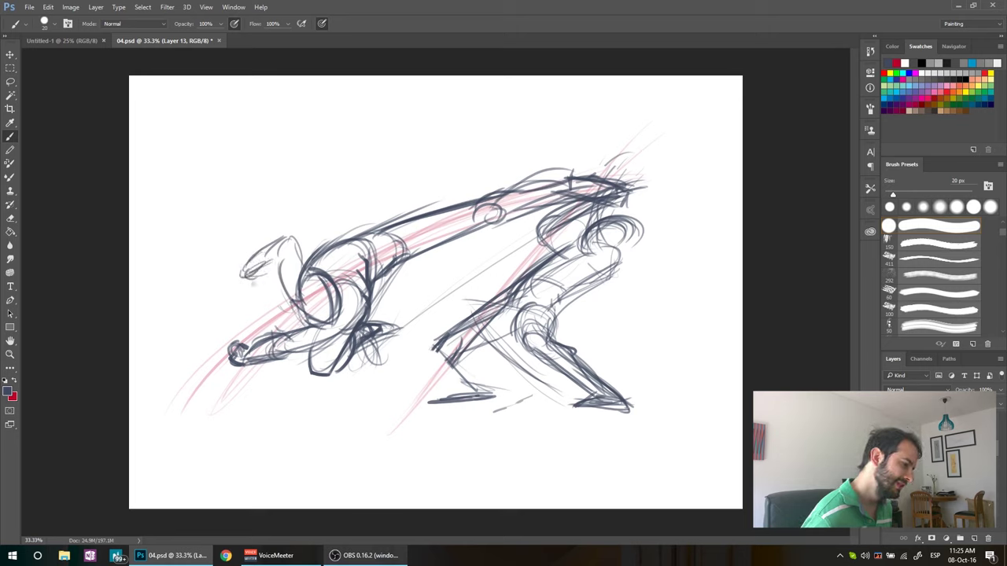
pyautogui.moveTo(247, 263); pyautogui.dragTo(291, 307)
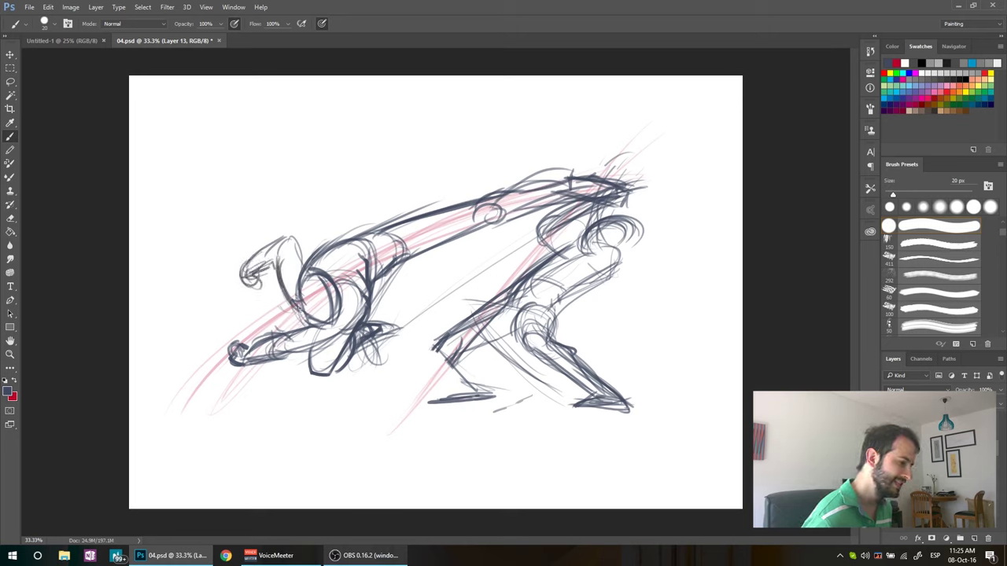
pyautogui.moveTo(280, 311); pyautogui.dragTo(290, 248)
pyautogui.moveTo(290, 248); pyautogui.dragTo(293, 319)
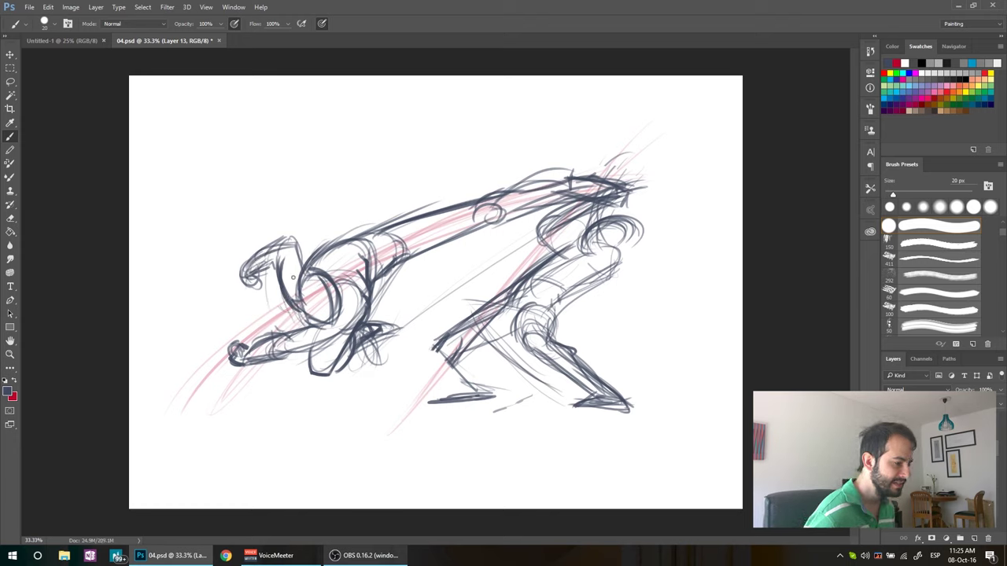
pyautogui.moveTo(291, 273); pyautogui.dragTo(269, 252)
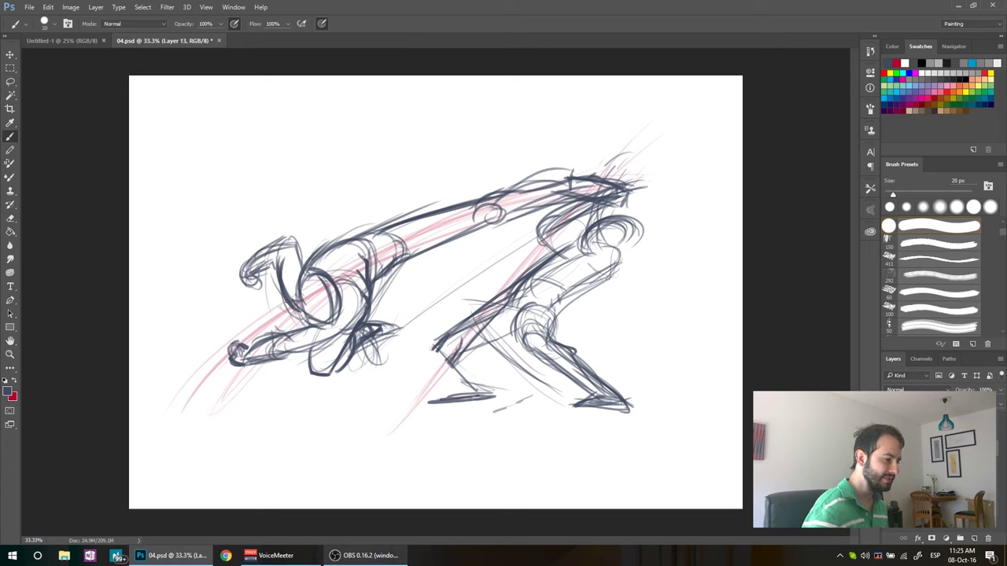
# Erase the raised arm in front of the bent-over figure's head with an 80 px Eraser.
pyautogui.press('e')
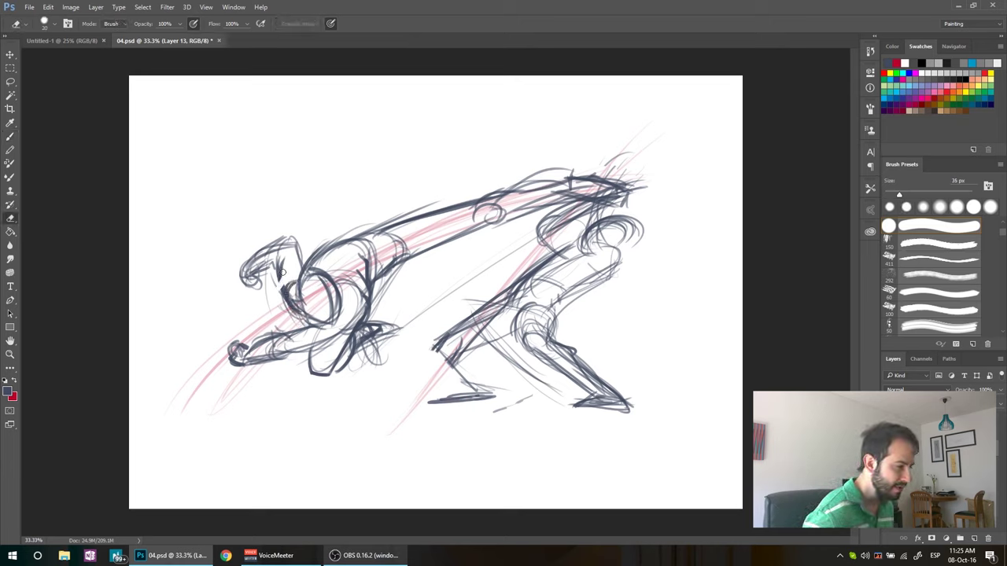
pyautogui.press(']')
pyautogui.press(']')
pyautogui.press(']')
pyautogui.press(']')
pyautogui.press(']')
pyautogui.press(']')
pyautogui.moveTo(295, 263); pyautogui.dragTo(248, 273)
pyautogui.moveTo(248, 273); pyautogui.dragTo(271, 260)
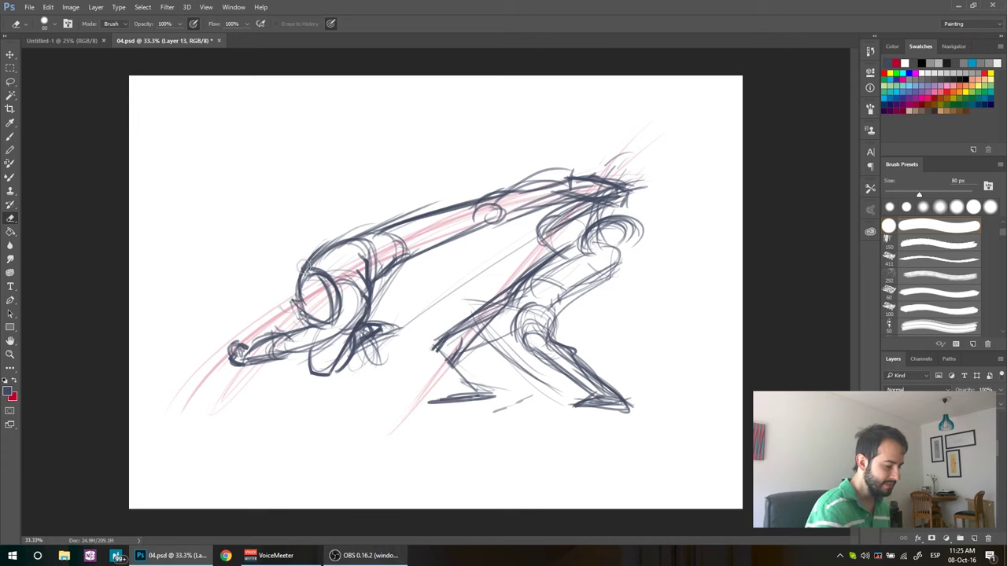
# Sketch bold contours over the bent-over figure's shoulder and a small rounded arm shape in front of its head.
pyautogui.press('b')
pyautogui.moveTo(321, 272); pyautogui.dragTo(322, 245)
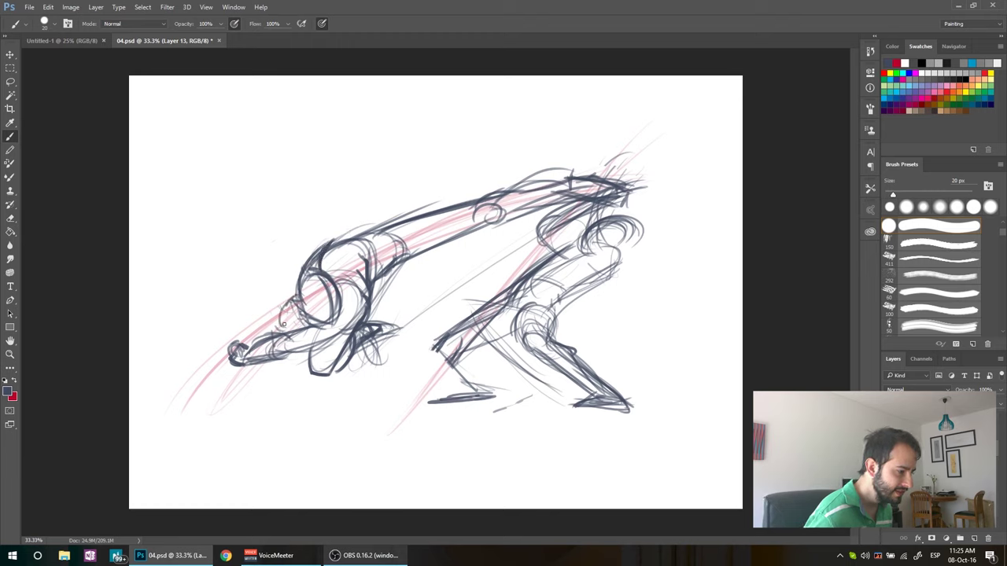
pyautogui.moveTo(289, 321); pyautogui.dragTo(294, 314)
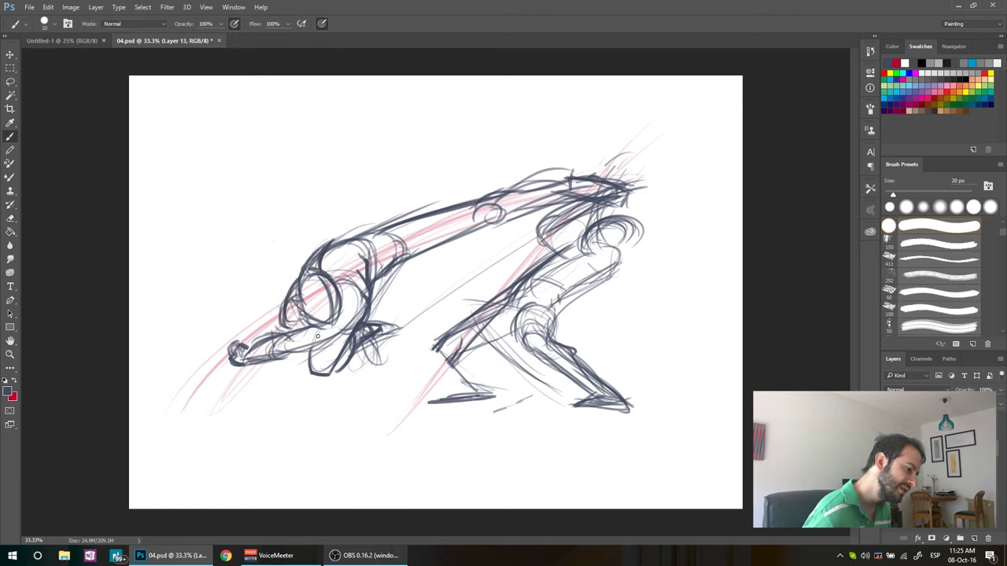
pyautogui.moveTo(296, 319); pyautogui.dragTo(351, 333)
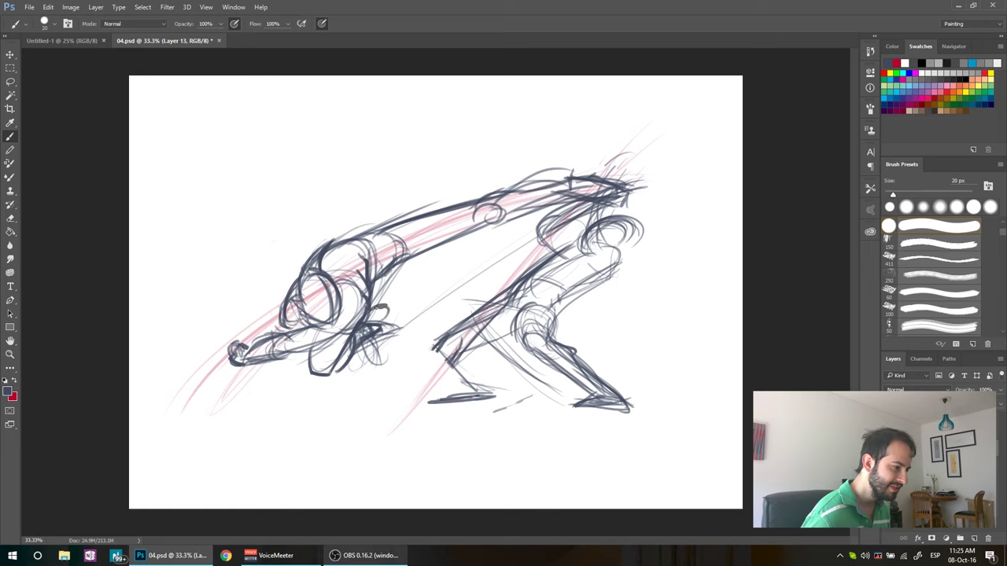
# Try small looping hand strokes beside the bent-over figure's chest, and erase them.
pyautogui.moveTo(370, 334); pyautogui.dragTo(378, 314)
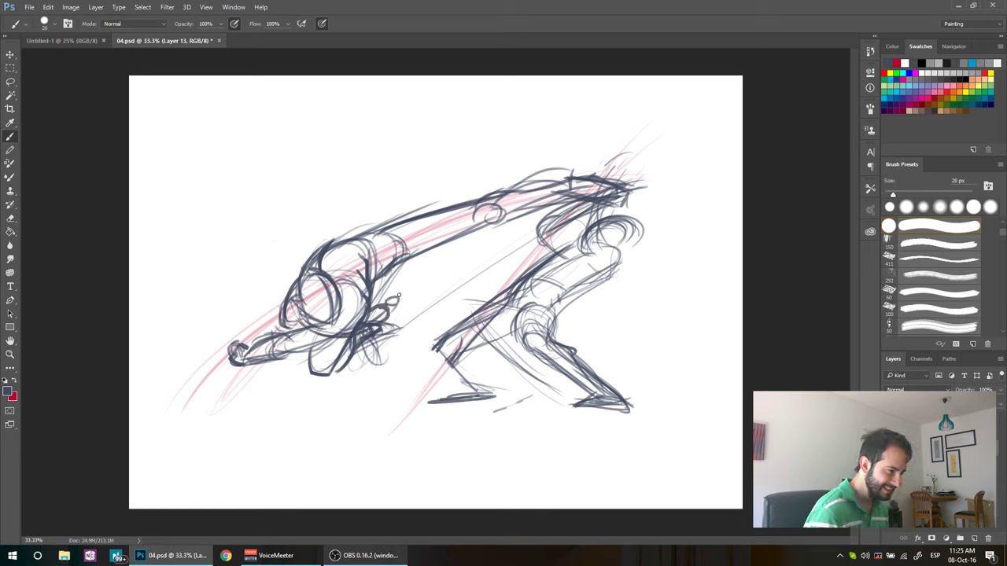
pyautogui.moveTo(385, 316); pyautogui.dragTo(395, 296)
pyautogui.press('e')
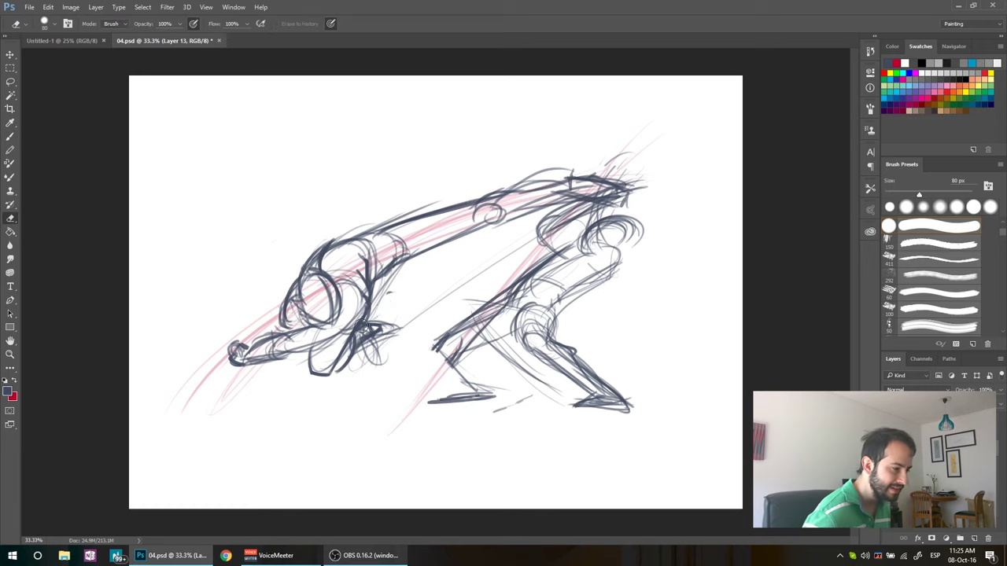
pyautogui.moveTo(393, 302); pyautogui.dragTo(320, 291)
# Sketch a long second forearm reaching from the bent-over figure's head down past the existing hand, ending in a fist.
pyautogui.press('b')
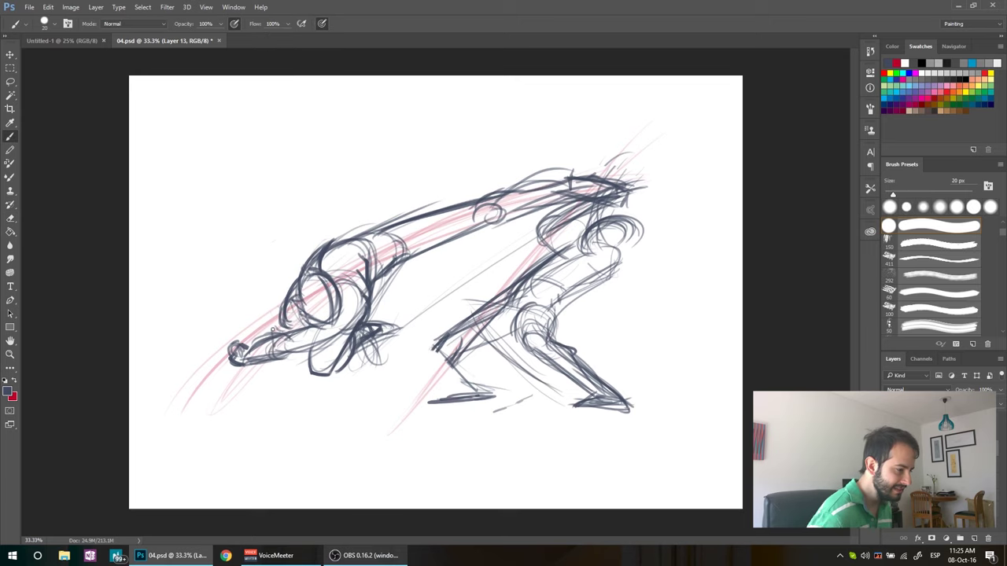
pyautogui.moveTo(246, 338); pyautogui.dragTo(282, 308)
pyautogui.moveTo(228, 362); pyautogui.dragTo(283, 305)
pyautogui.moveTo(260, 316); pyautogui.dragTo(290, 290)
pyautogui.moveTo(238, 356); pyautogui.dragTo(213, 389)
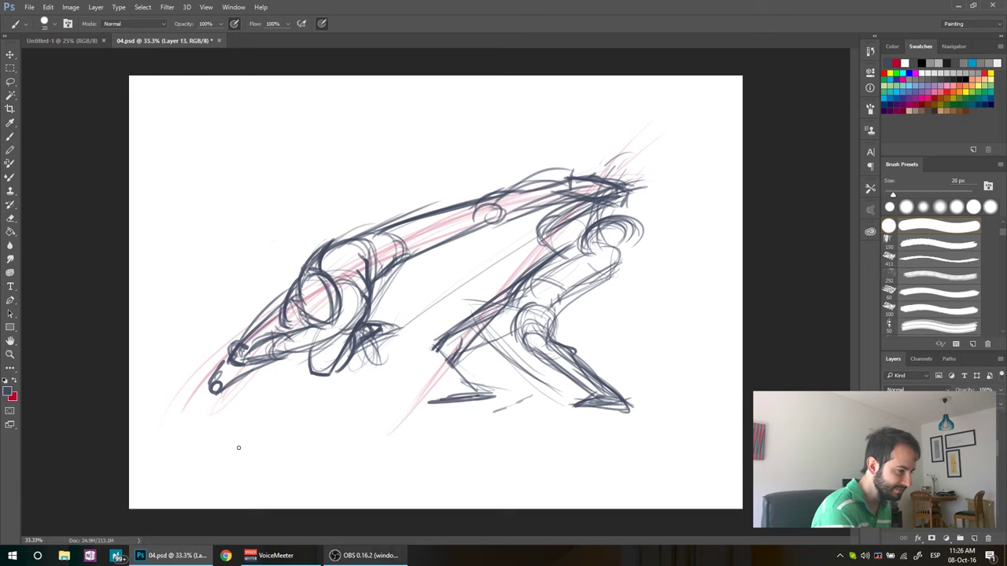
# Erase the long second forearm and the extra contour strokes over the bent-over figure's shoulder.
pyautogui.press('e')
pyautogui.moveTo(211, 390); pyautogui.dragTo(222, 366)
pyautogui.moveTo(266, 308); pyautogui.dragTo(262, 320)
pyautogui.moveTo(262, 320); pyautogui.dragTo(270, 307)
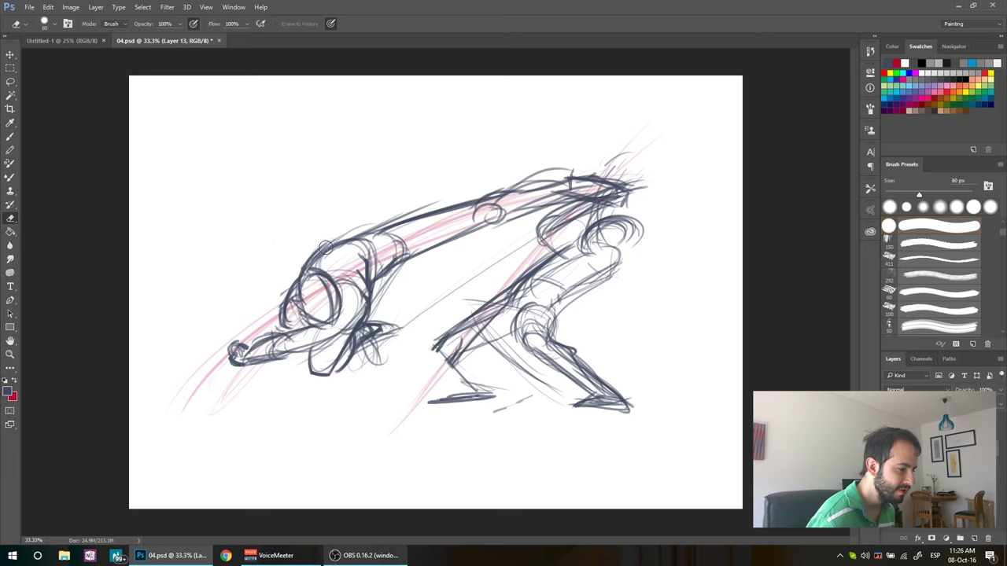
pyautogui.moveTo(323, 274); pyautogui.dragTo(369, 256)
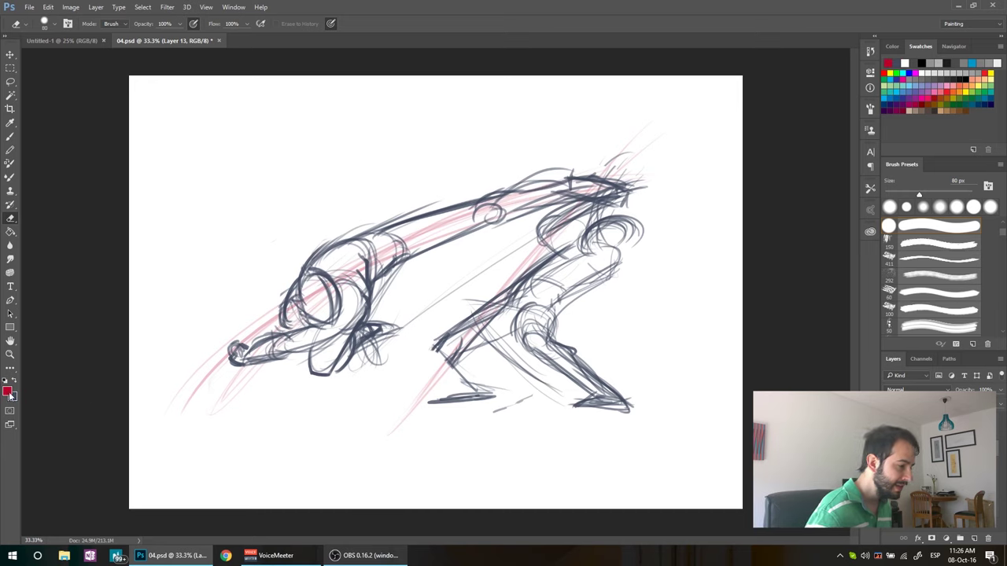
# Change the foreground to a purplish red and brush lines along the bent-over figure's back, beneath its body and across its hands.
pyautogui.click(9, 392)
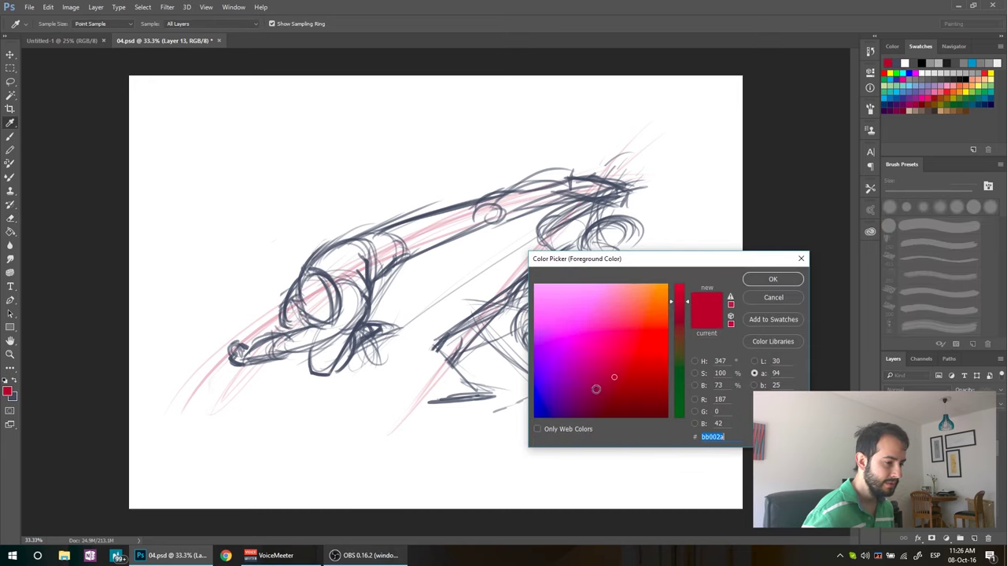
pyautogui.click(596, 389)
pyautogui.click(772, 279)
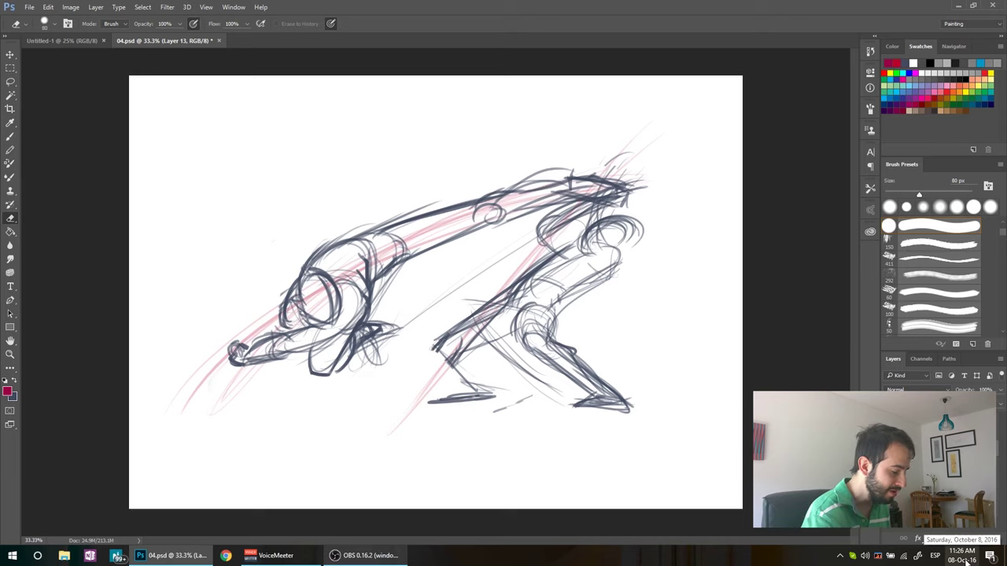
pyautogui.press('b')
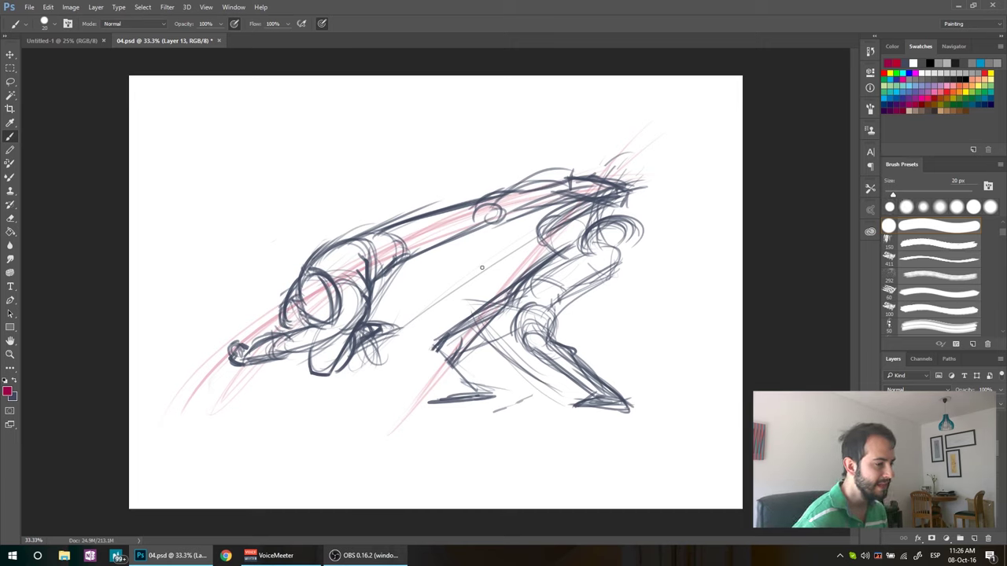
pyautogui.moveTo(299, 398); pyautogui.dragTo(645, 185)
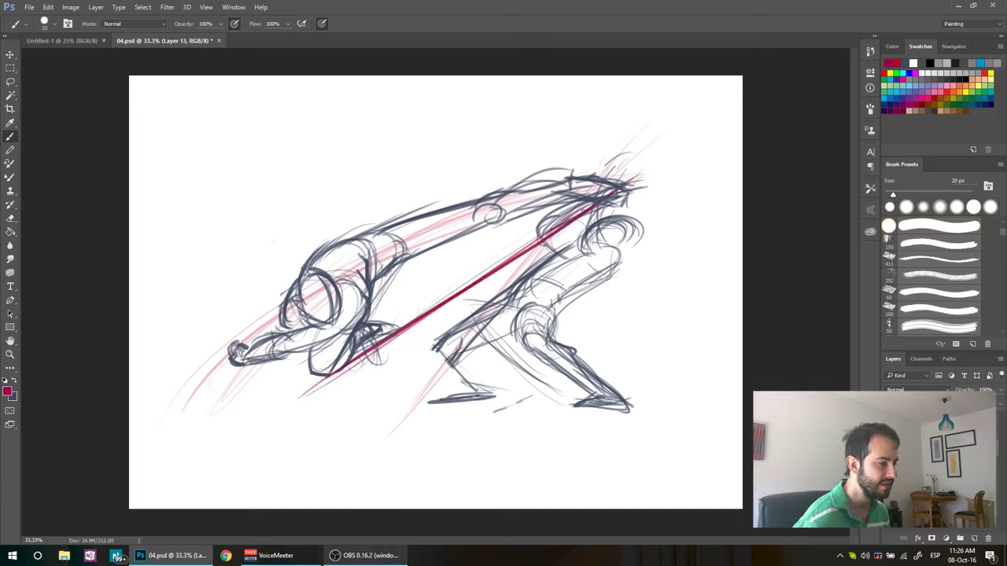
pyautogui.moveTo(682, 185)
pyautogui.mouseDown()
pyautogui.moveTo(259, 256)
pyautogui.moveTo(217, 277)
pyautogui.mouseUp()
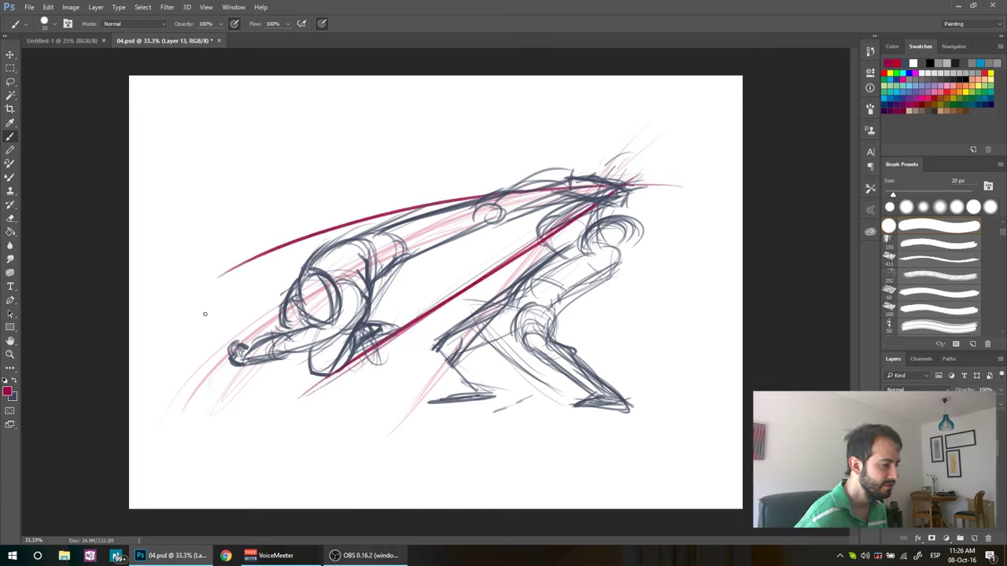
pyautogui.moveTo(209, 250); pyautogui.dragTo(282, 429)
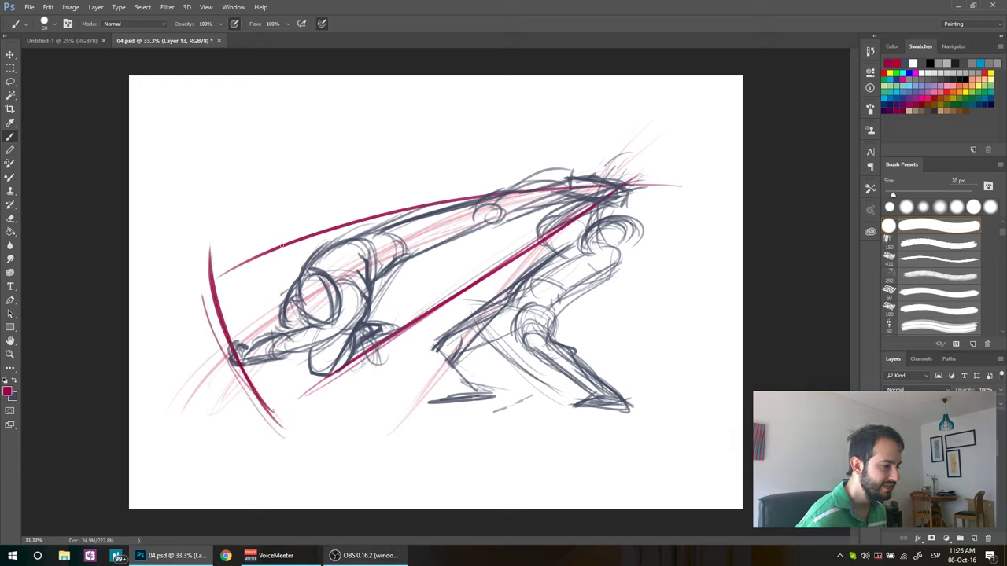
# Outline the crouching opponent with a red triangle, and add a sweeping curve and short accent strokes above the meeting point.
pyautogui.moveTo(598, 195)
pyautogui.mouseDown()
pyautogui.moveTo(406, 413)
pyautogui.moveTo(647, 392)
pyautogui.moveTo(619, 257)
pyautogui.moveTo(618, 193)
pyautogui.mouseUp()
pyautogui.moveTo(621, 400); pyautogui.dragTo(612, 198)
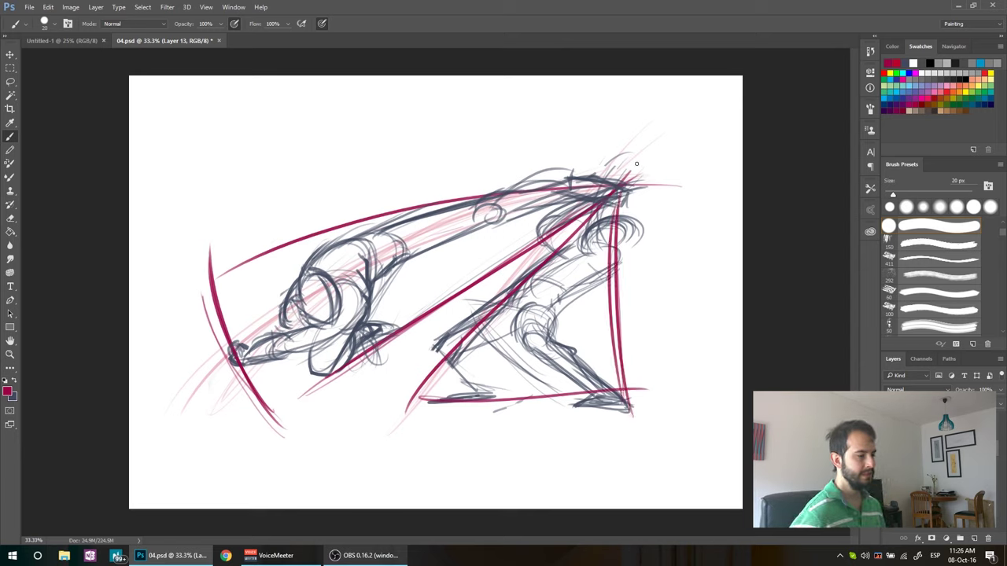
pyautogui.moveTo(299, 124); pyautogui.dragTo(590, 167)
pyautogui.moveTo(604, 115)
pyautogui.mouseDown()
pyautogui.moveTo(612, 144)
pyautogui.moveTo(640, 164)
pyautogui.mouseUp()
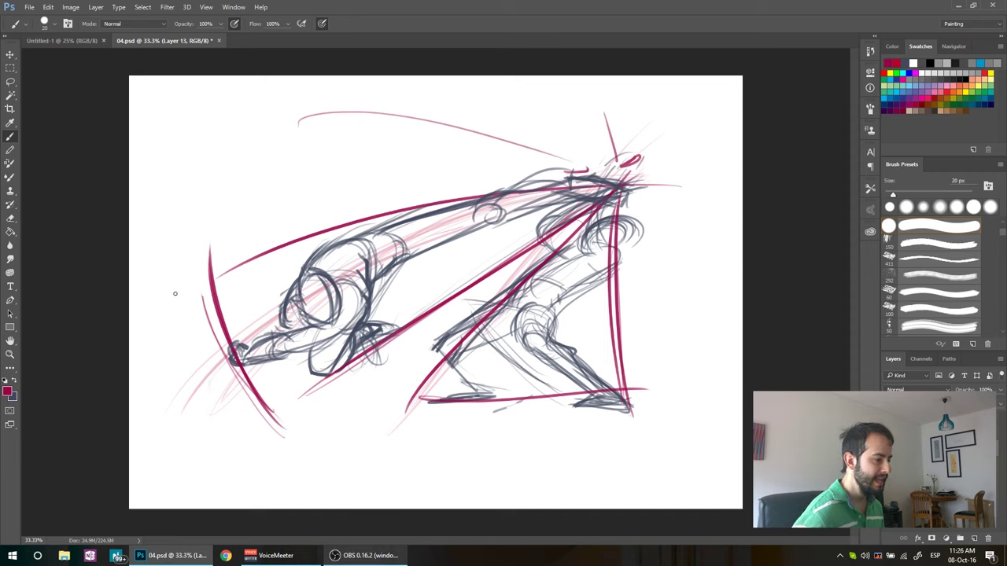
# Draw red direction arrows above and below the bent-over figure, plus a thin line through it toward the opponent.
pyautogui.moveTo(155, 279)
pyautogui.mouseDown()
pyautogui.moveTo(385, 200)
pyautogui.moveTo(451, 191)
pyautogui.moveTo(437, 203)
pyautogui.moveTo(439, 182)
pyautogui.moveTo(469, 193)
pyautogui.mouseUp()
pyautogui.moveTo(244, 472); pyautogui.dragTo(480, 312)
pyautogui.moveTo(450, 342)
pyautogui.mouseDown()
pyautogui.moveTo(478, 313)
pyautogui.moveTo(430, 336)
pyautogui.mouseUp()
pyautogui.moveTo(157, 428); pyautogui.dragTo(286, 364)
pyautogui.moveTo(350, 339); pyautogui.dragTo(516, 282)
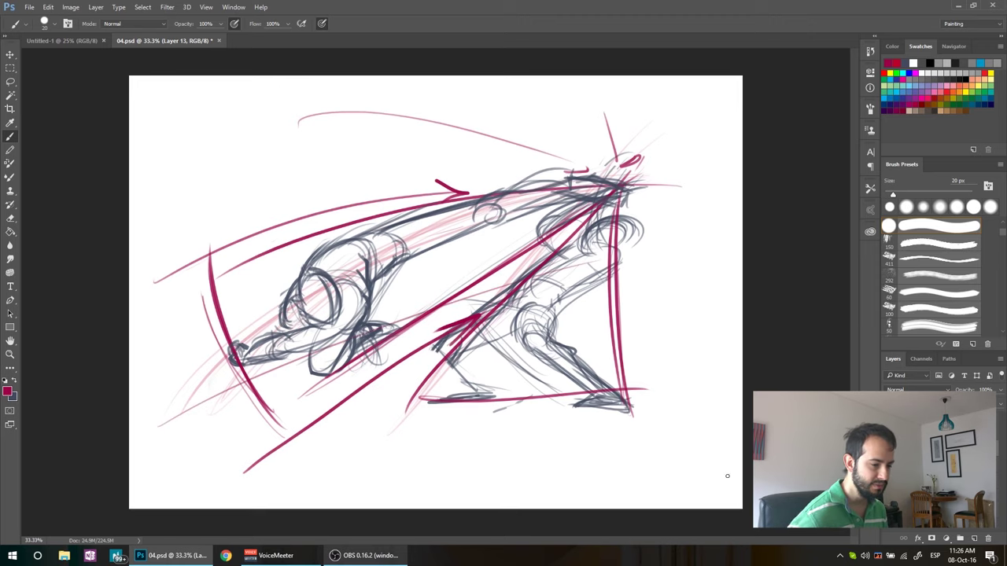
# Lower the red overlay layer's opacity to 28% and add a new layer above it.
pyautogui.click(999, 389)
pyautogui.moveTo(998, 402); pyautogui.dragTo(941, 401)
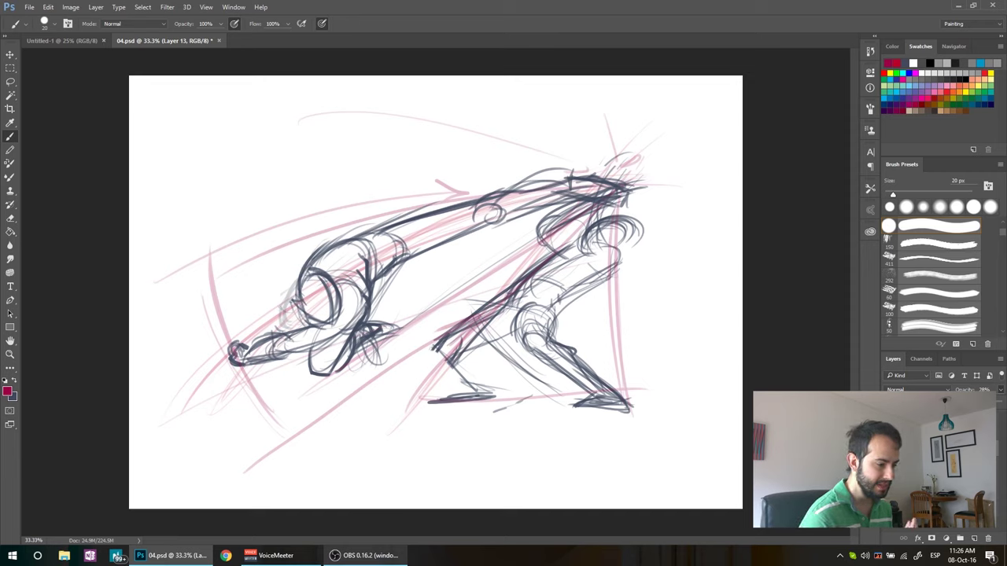
pyautogui.click(974, 539)
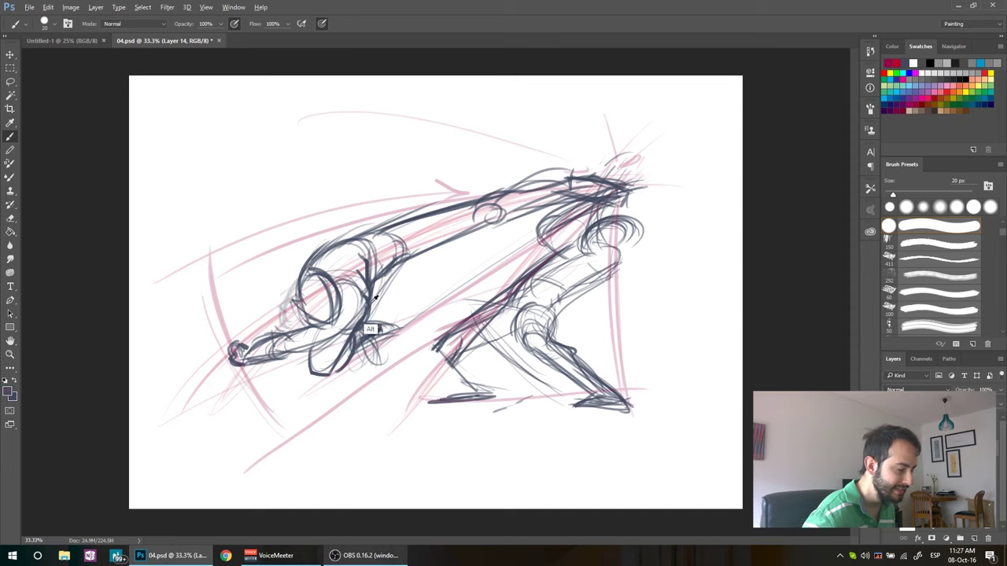
# Sample the sketch's dark blue line color and brush bold contour strokes across the bent-over figure's chest and upper back.
pyautogui.keyDown('alt'); pyautogui.click(372, 300); pyautogui.keyUp('alt')
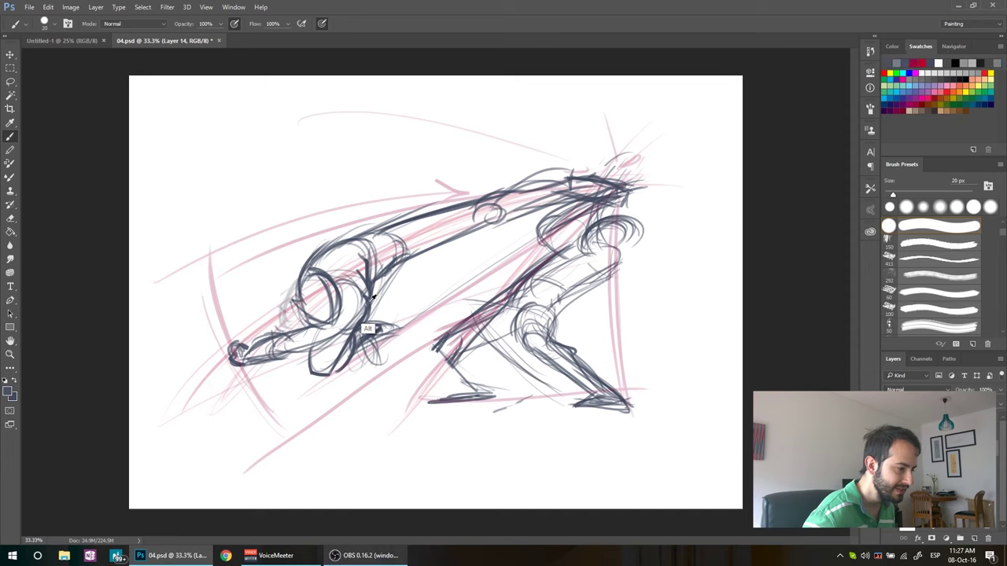
pyautogui.keyDown('alt'); pyautogui.click(376, 296); pyautogui.keyUp('alt')
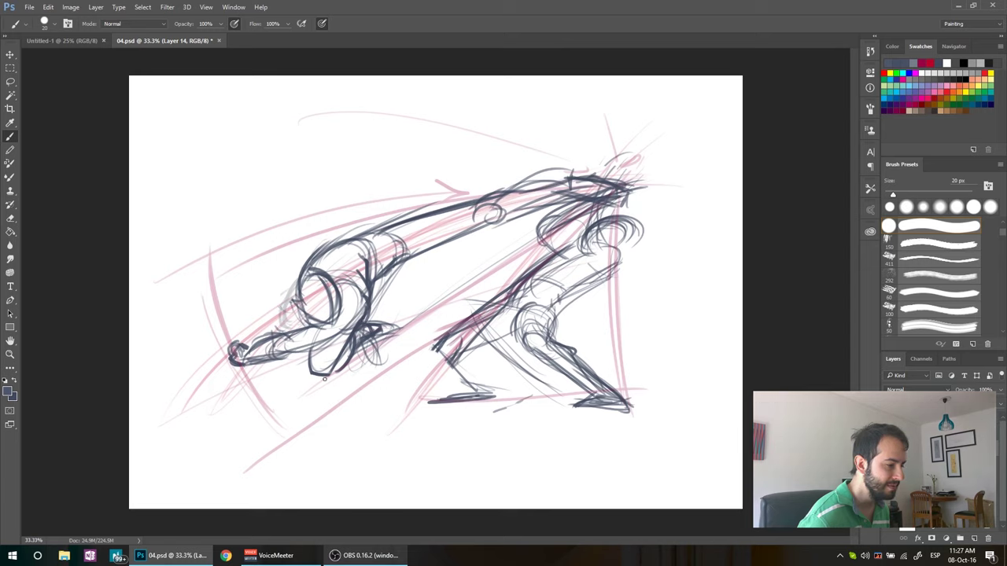
pyautogui.moveTo(264, 316); pyautogui.dragTo(537, 141)
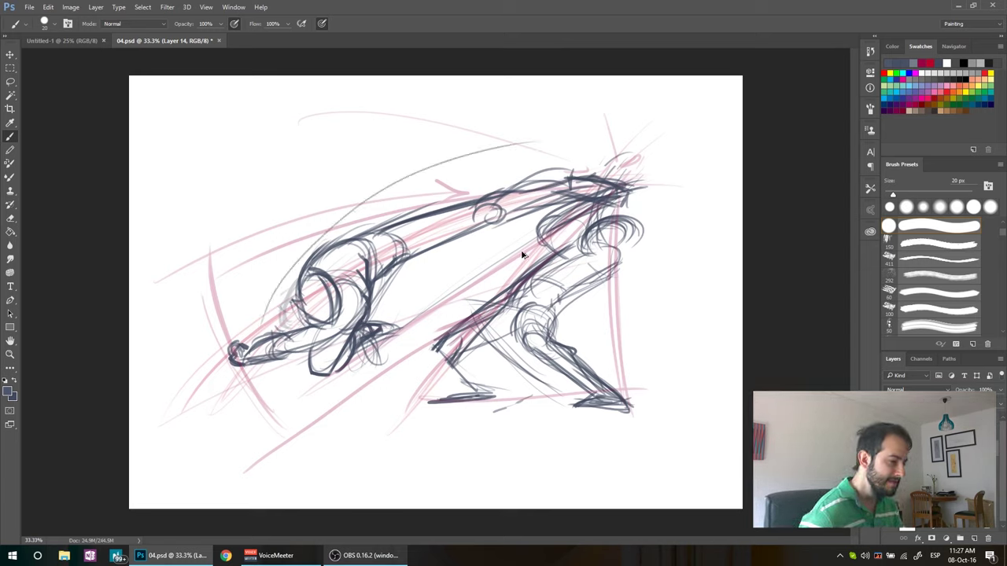
pyautogui.hotkey('ctrl', 'z')
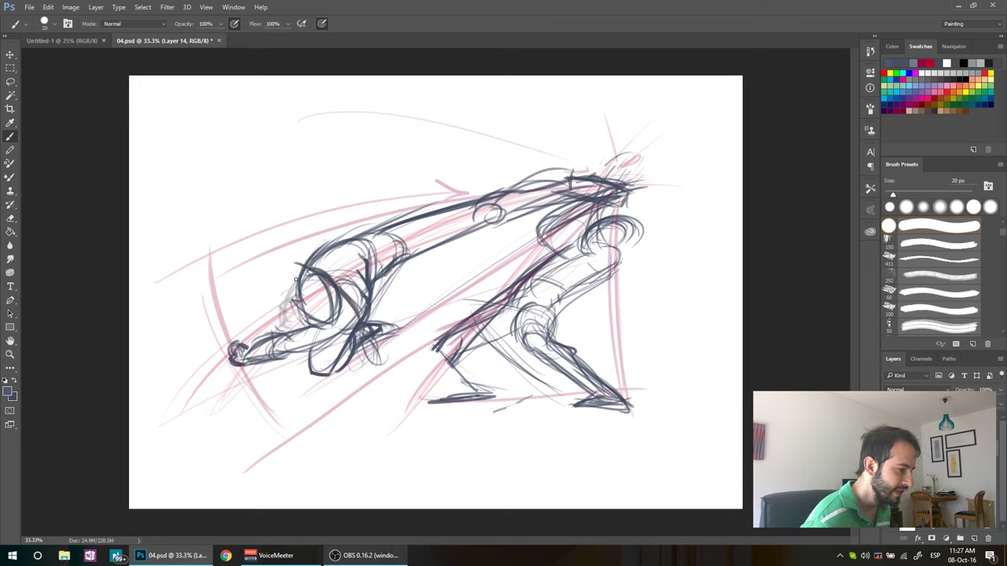
pyautogui.moveTo(297, 267)
pyautogui.mouseDown()
pyautogui.moveTo(289, 293)
pyautogui.moveTo(312, 328)
pyautogui.mouseUp()
pyautogui.moveTo(285, 296); pyautogui.dragTo(313, 321)
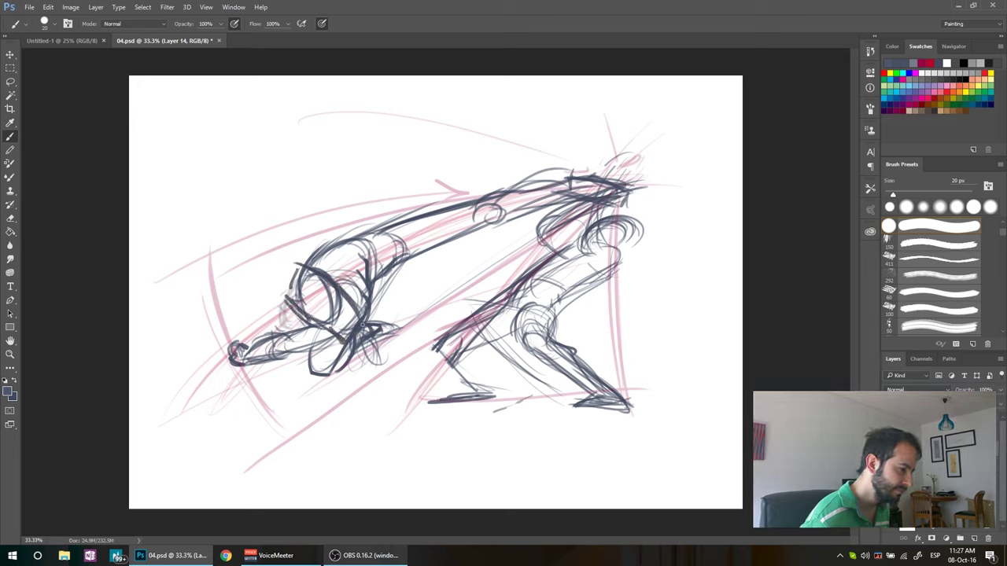
# Brush the bent-over figure's waist and hip contours to connect the chest to the extended leg.
pyautogui.moveTo(373, 274); pyautogui.dragTo(361, 313)
pyautogui.moveTo(329, 255); pyautogui.dragTo(370, 271)
pyautogui.moveTo(334, 250)
pyautogui.mouseDown()
pyautogui.moveTo(294, 277)
pyautogui.moveTo(288, 299)
pyautogui.mouseUp()
pyautogui.moveTo(341, 260); pyautogui.dragTo(330, 283)
pyautogui.moveTo(362, 236)
pyautogui.mouseDown()
pyautogui.moveTo(357, 281)
pyautogui.moveTo(407, 262)
pyautogui.mouseUp()
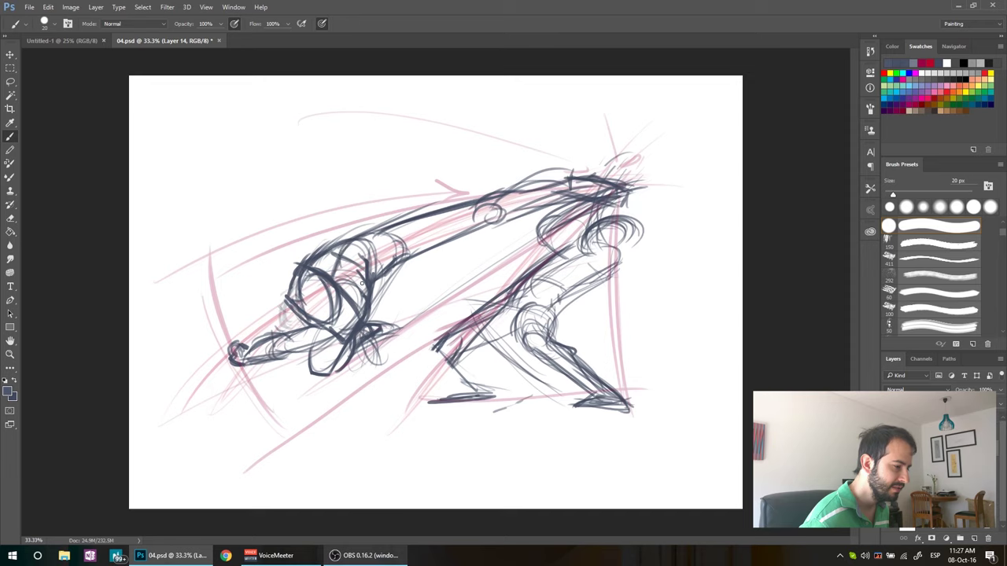
pyautogui.moveTo(346, 253); pyautogui.dragTo(340, 272)
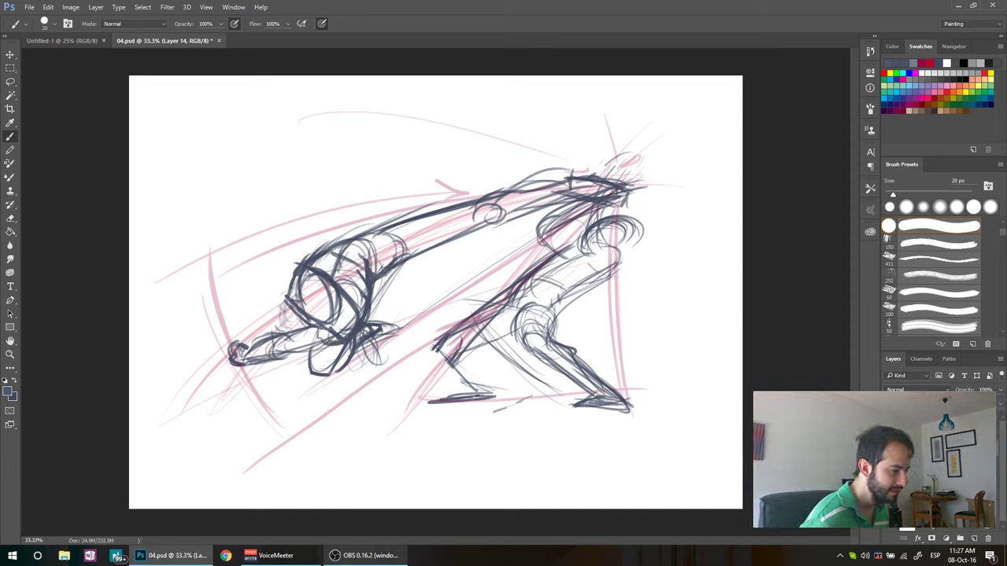
# Strengthen the bent-over figure's lower arm out to the fist and draw a new oval head in front of the chest.
pyautogui.moveTo(331, 326)
pyautogui.mouseDown()
pyautogui.moveTo(320, 342)
pyautogui.moveTo(280, 343)
pyautogui.moveTo(283, 357)
pyautogui.moveTo(223, 357)
pyautogui.mouseUp()
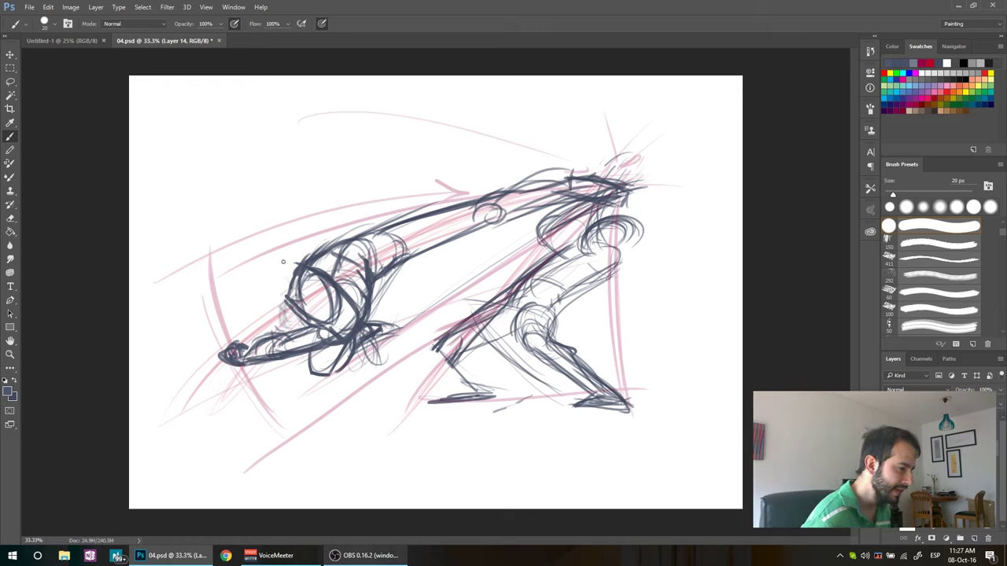
pyautogui.moveTo(288, 265)
pyautogui.mouseDown()
pyautogui.moveTo(285, 309)
pyautogui.moveTo(297, 267)
pyautogui.moveTo(283, 307)
pyautogui.mouseUp()
pyautogui.moveTo(295, 266)
pyautogui.mouseDown()
pyautogui.moveTo(284, 305)
pyautogui.moveTo(283, 295)
pyautogui.moveTo(296, 315)
pyautogui.mouseUp()
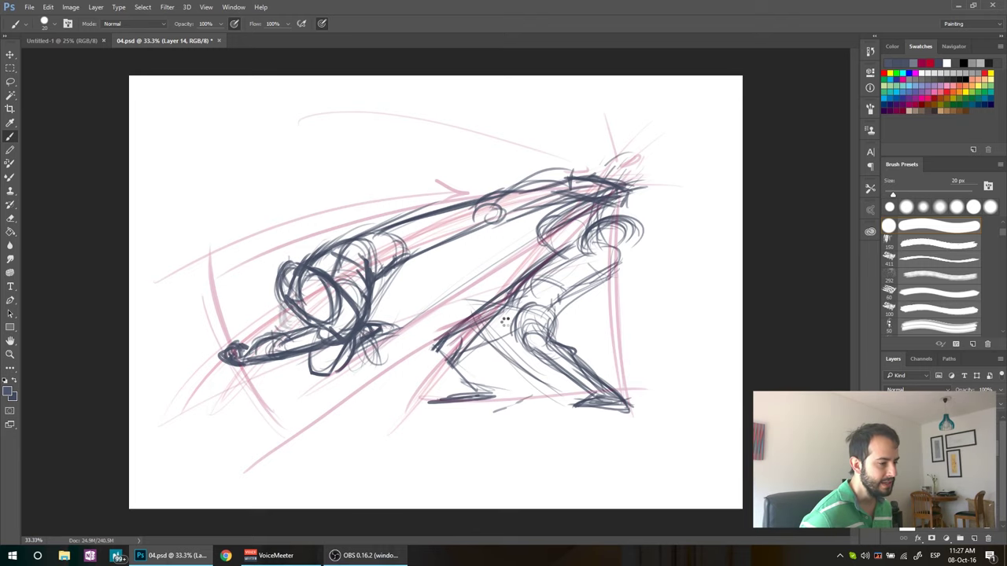
# Flip the canvas horizontally and draw the bent-over figure's second arm, bent above the head with a small hand.
pyautogui.hotkey('ctrl', 'shift', 'h')
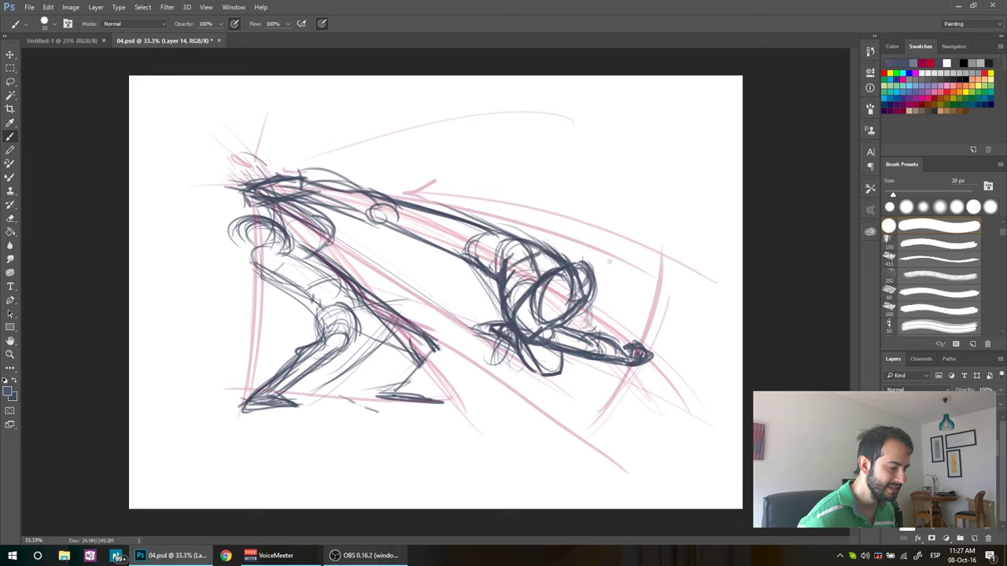
pyautogui.moveTo(593, 270)
pyautogui.mouseDown()
pyautogui.moveTo(592, 246)
pyautogui.moveTo(568, 244)
pyautogui.mouseUp()
pyautogui.moveTo(568, 236)
pyautogui.mouseDown()
pyautogui.moveTo(583, 241)
pyautogui.moveTo(571, 272)
pyautogui.moveTo(565, 233)
pyautogui.mouseUp()
pyautogui.moveTo(567, 235)
pyautogui.mouseDown()
pyautogui.moveTo(574, 257)
pyautogui.moveTo(610, 260)
pyautogui.moveTo(618, 280)
pyautogui.moveTo(590, 252)
pyautogui.moveTo(572, 251)
pyautogui.moveTo(568, 231)
pyautogui.moveTo(621, 253)
pyautogui.moveTo(571, 226)
pyautogui.moveTo(563, 259)
pyautogui.mouseUp()
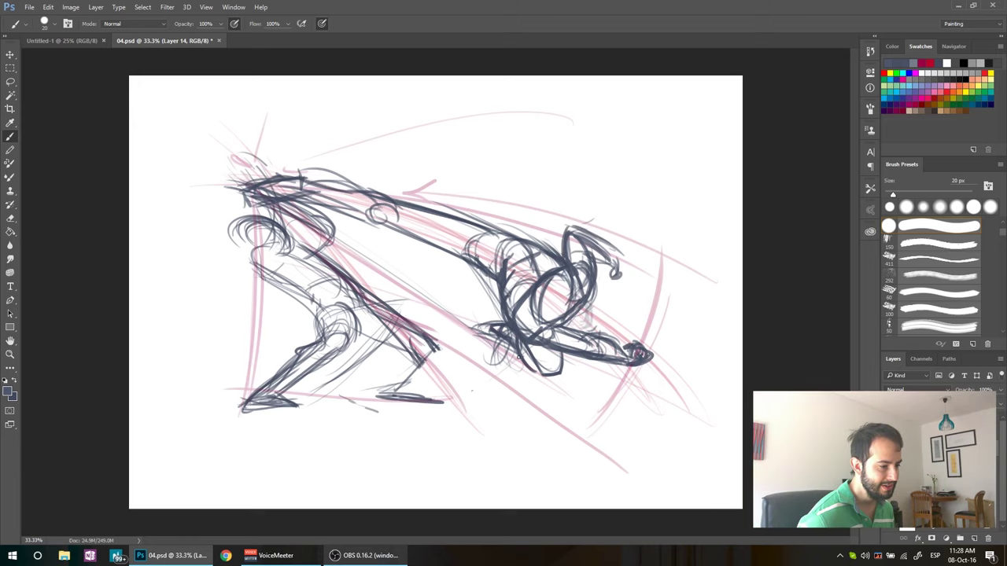
# Try diagonal and curved guide strokes around the bent-over figure, and undo them.
pyautogui.moveTo(472, 391); pyautogui.dragTo(644, 217)
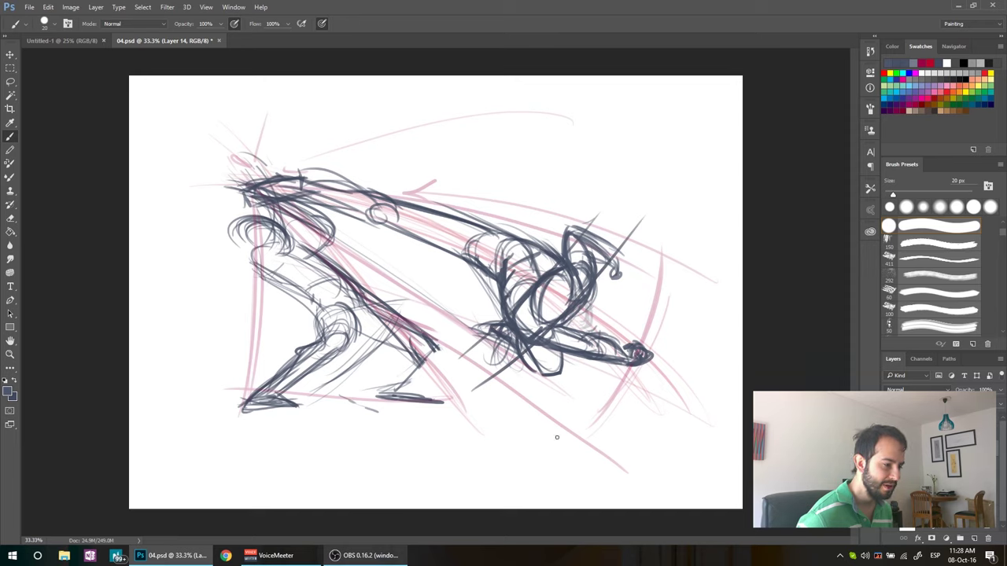
pyautogui.moveTo(554, 442); pyautogui.dragTo(674, 245)
pyautogui.moveTo(674, 250); pyautogui.dragTo(431, 193)
pyautogui.moveTo(562, 441); pyautogui.dragTo(378, 288)
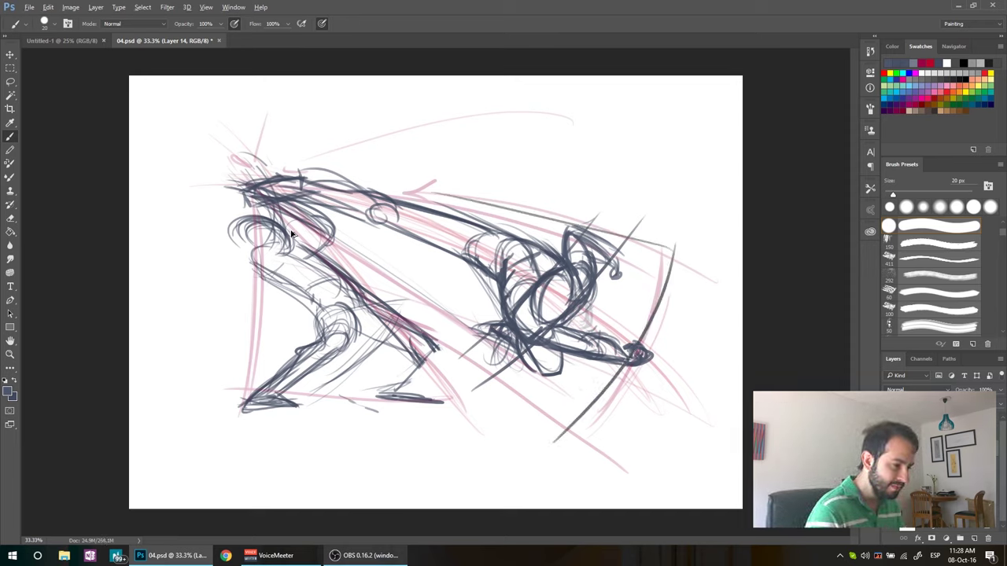
pyautogui.hotkey('ctrl', 'alt', 'z')
pyautogui.hotkey('ctrl', 'alt', 'z')
pyautogui.hotkey('ctrl', 'alt', 'z')
pyautogui.hotkey('ctrl', 'alt', 'z')
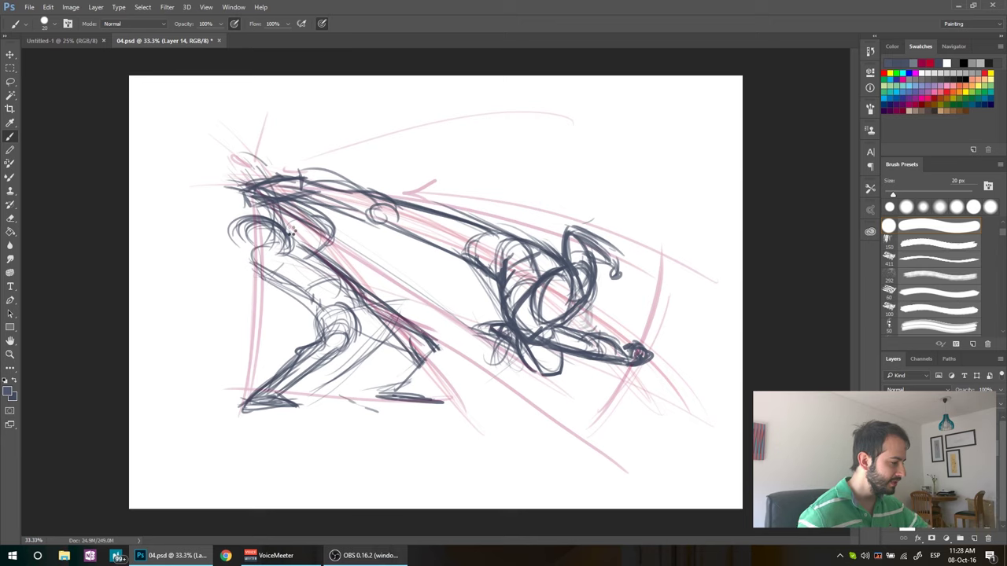
# Flip the canvas horizontally back and forth to check the two-figure composition.
pyautogui.hotkey('ctrl', 'shift', 'h')
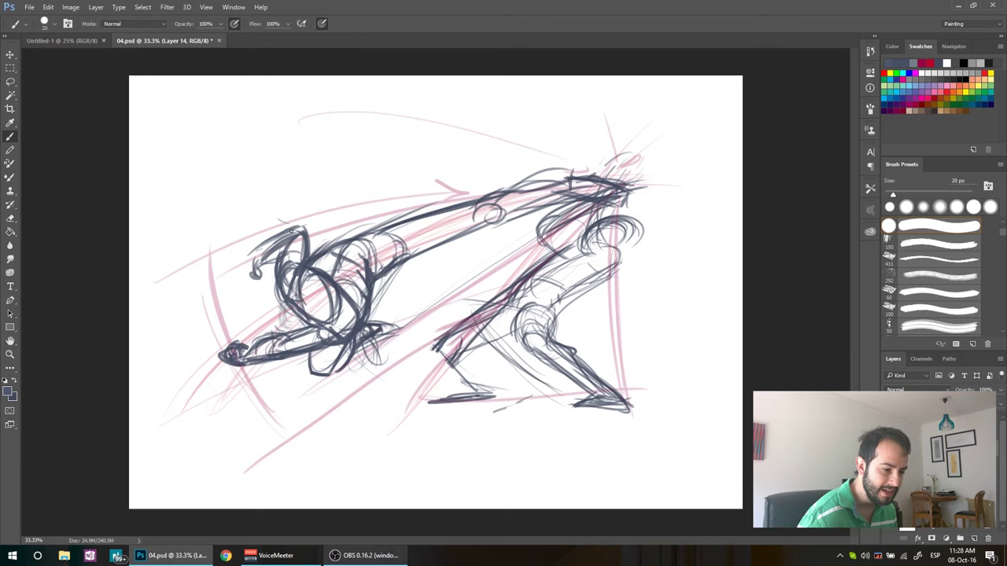
pyautogui.hotkey('alt', '[')
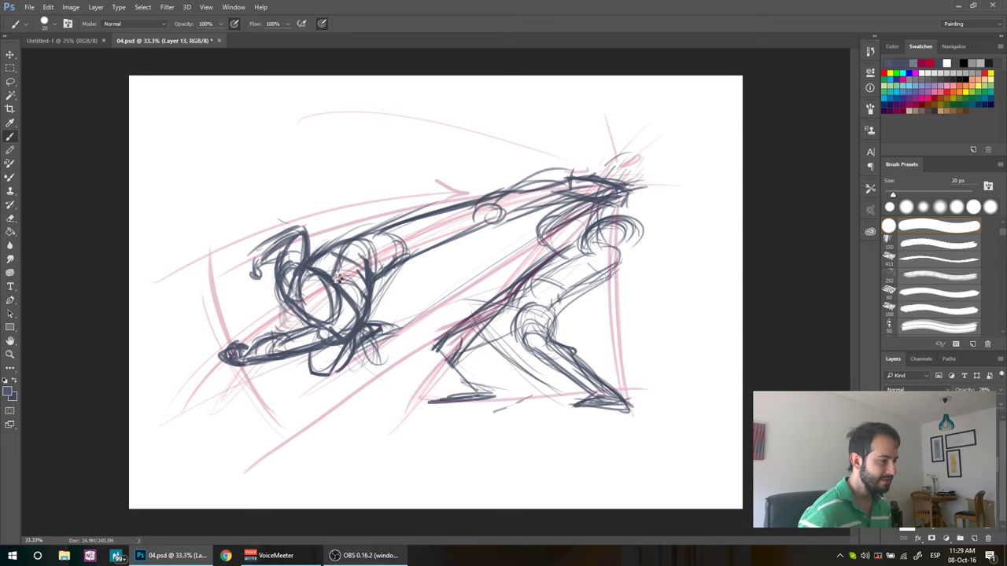
pyautogui.hotkey('ctrl', 'shift', 'h')
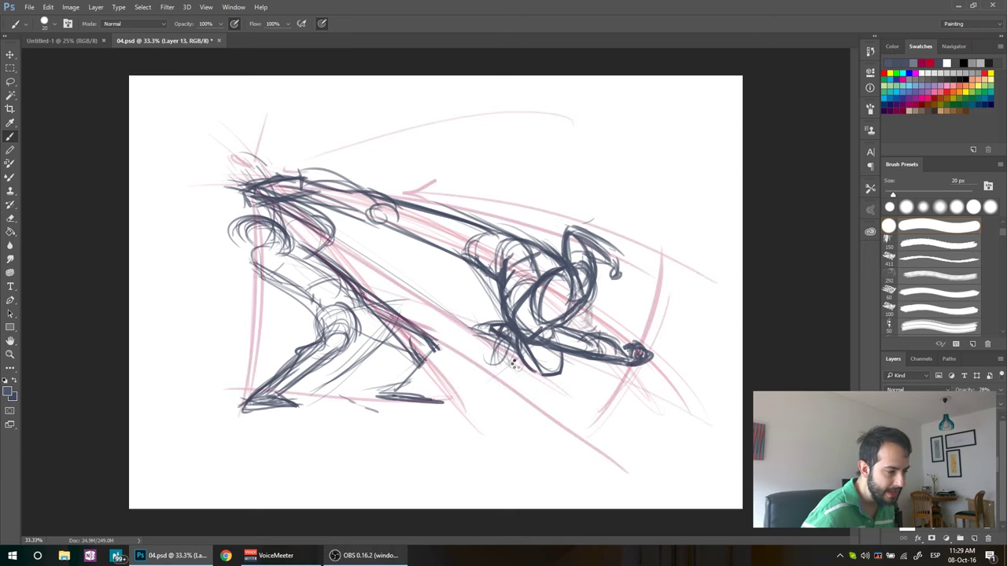
pyautogui.hotkey('ctrl', 'shift', 'h')
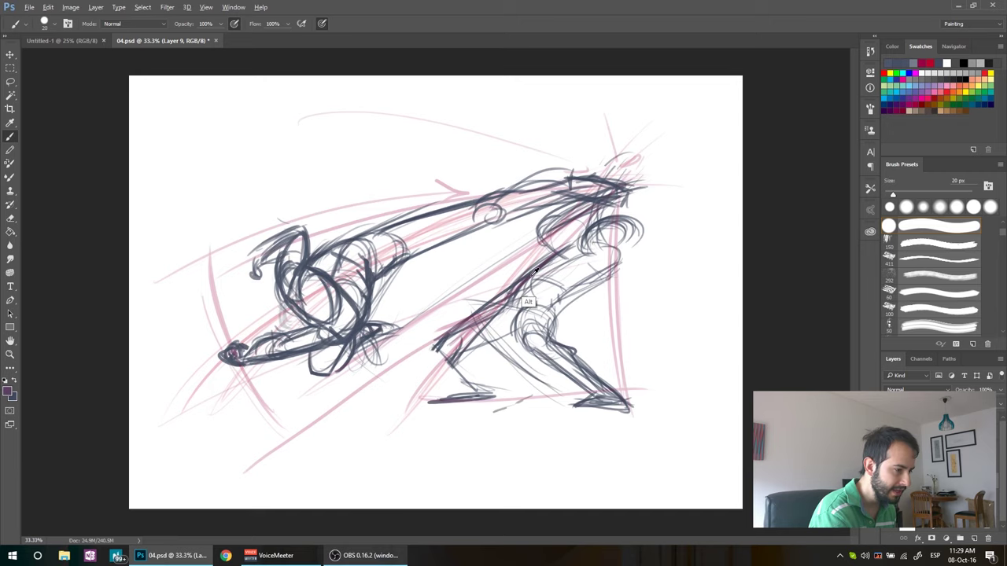
# Sample the dark blue line color, add a new layer, and draw the opponent's rear leg stretched far back with its foot.
pyautogui.keyDown('alt'); pyautogui.click(618, 236); pyautogui.keyUp('alt')
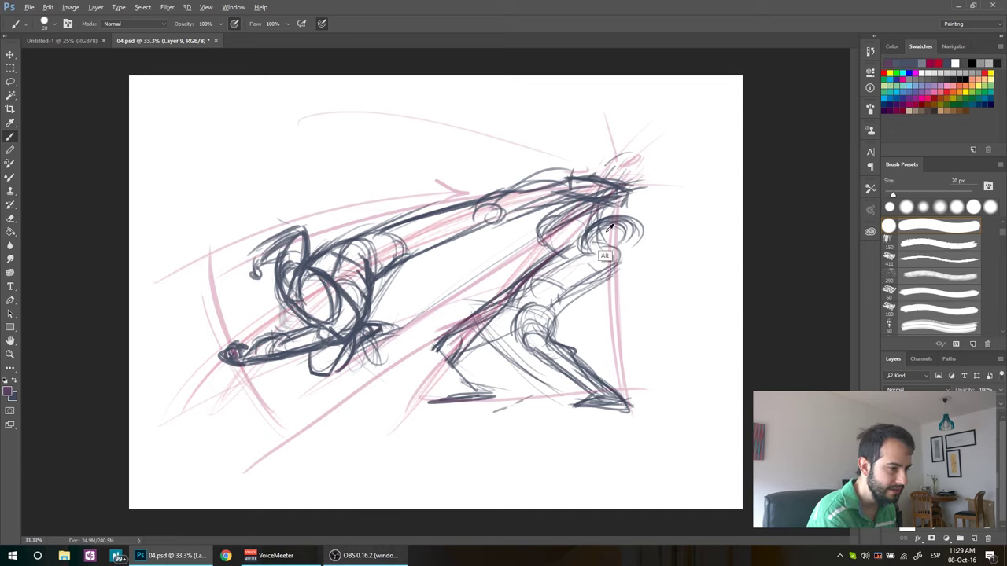
pyautogui.keyDown('alt'); pyautogui.click(373, 276); pyautogui.keyUp('alt')
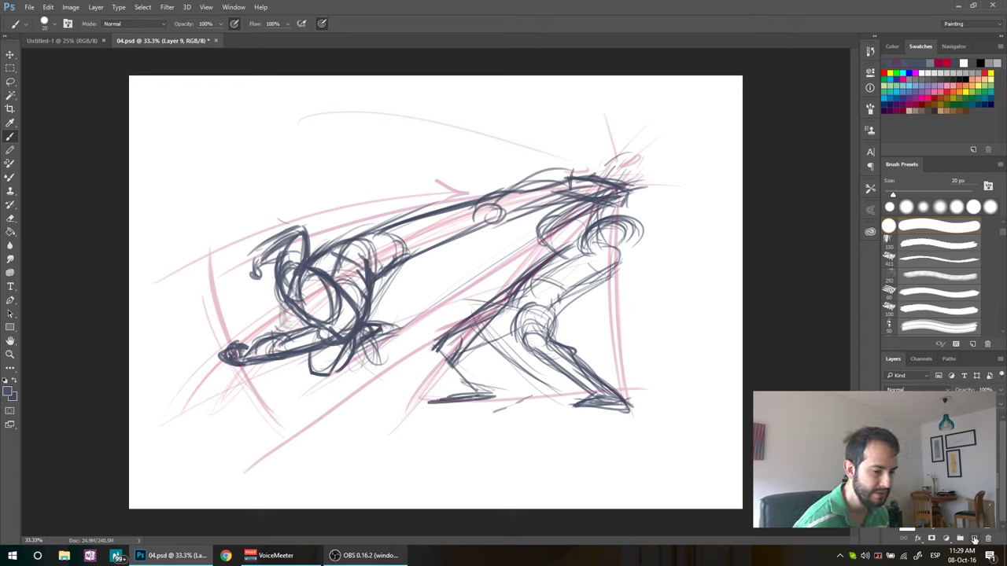
pyautogui.hotkey('ctrl', 'shift', 'alt', 'n')
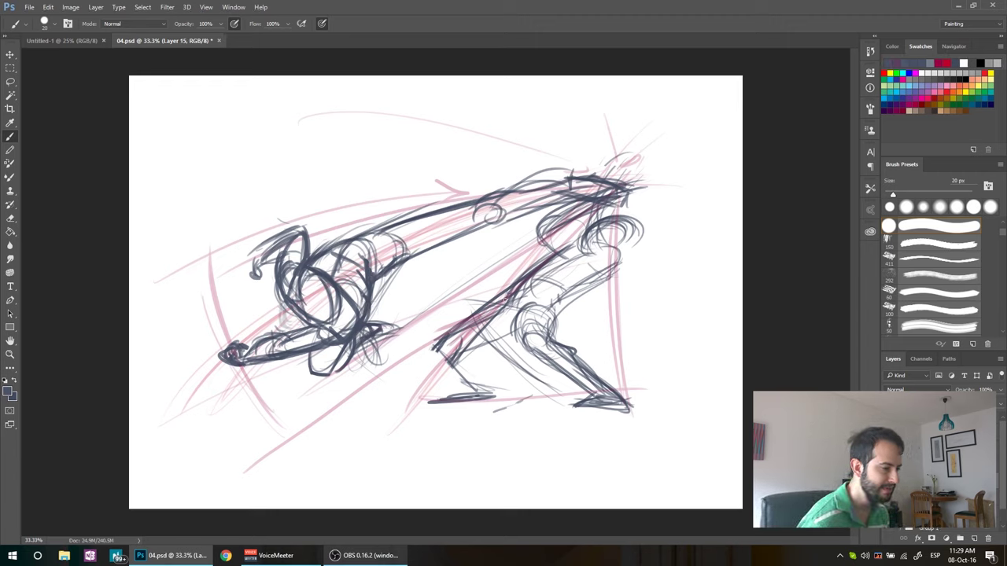
pyautogui.moveTo(350, 397); pyautogui.dragTo(512, 321)
pyautogui.moveTo(378, 391); pyautogui.dragTo(321, 407)
pyautogui.moveTo(321, 406); pyautogui.dragTo(371, 405)
pyautogui.moveTo(356, 401); pyautogui.dragTo(516, 330)
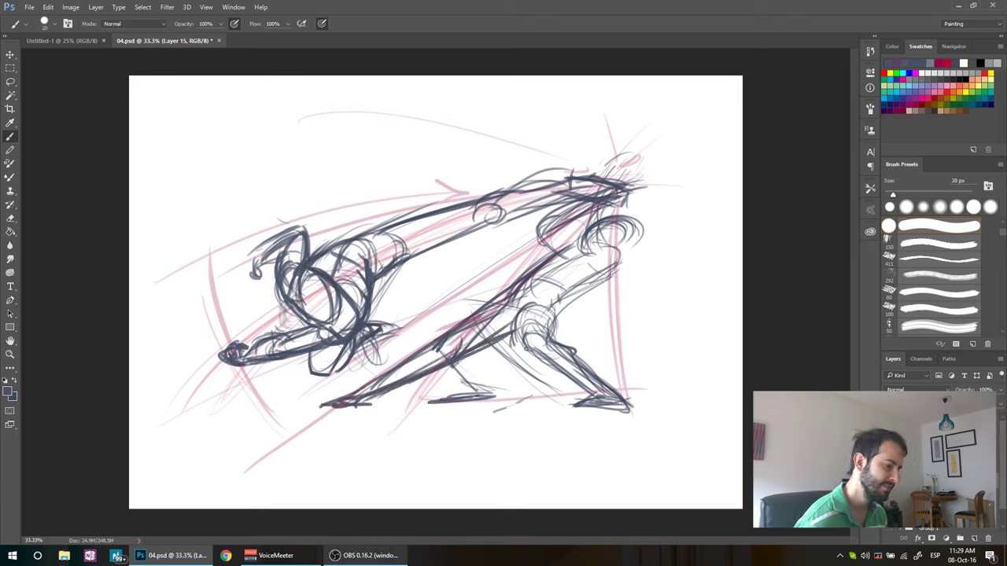
# Reinforce the opponent's front lower leg with darker contour strokes down to the ankle and foot.
pyautogui.moveTo(525, 346); pyautogui.dragTo(584, 395)
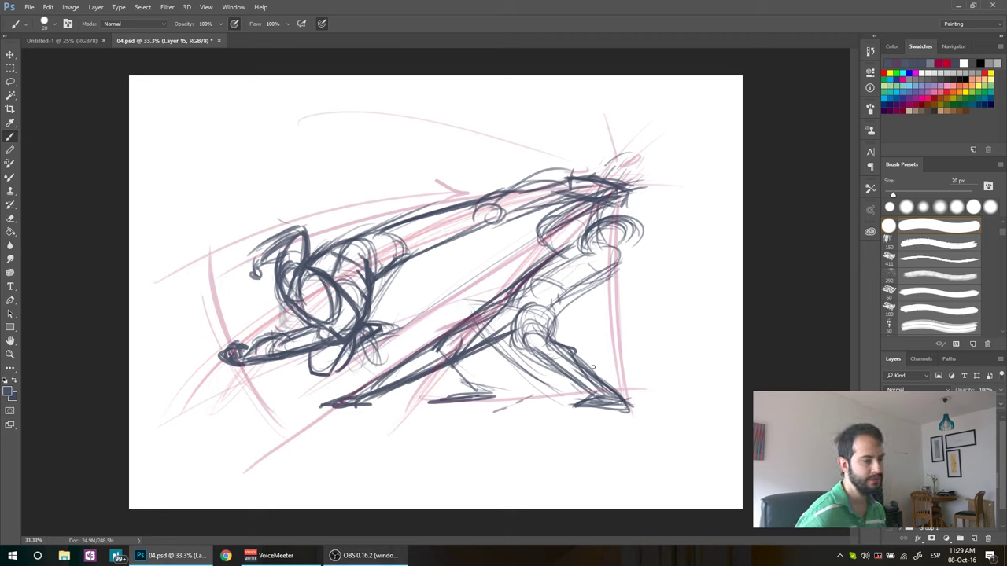
pyautogui.moveTo(528, 347); pyautogui.dragTo(602, 374)
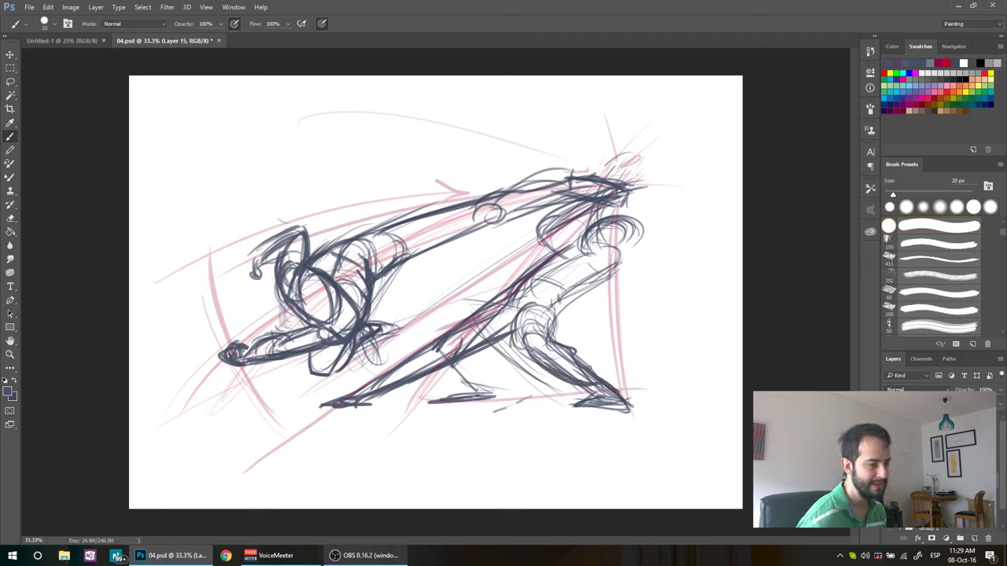
pyautogui.moveTo(603, 375)
pyautogui.mouseDown()
pyautogui.moveTo(595, 389)
pyautogui.moveTo(635, 399)
pyautogui.mouseUp()
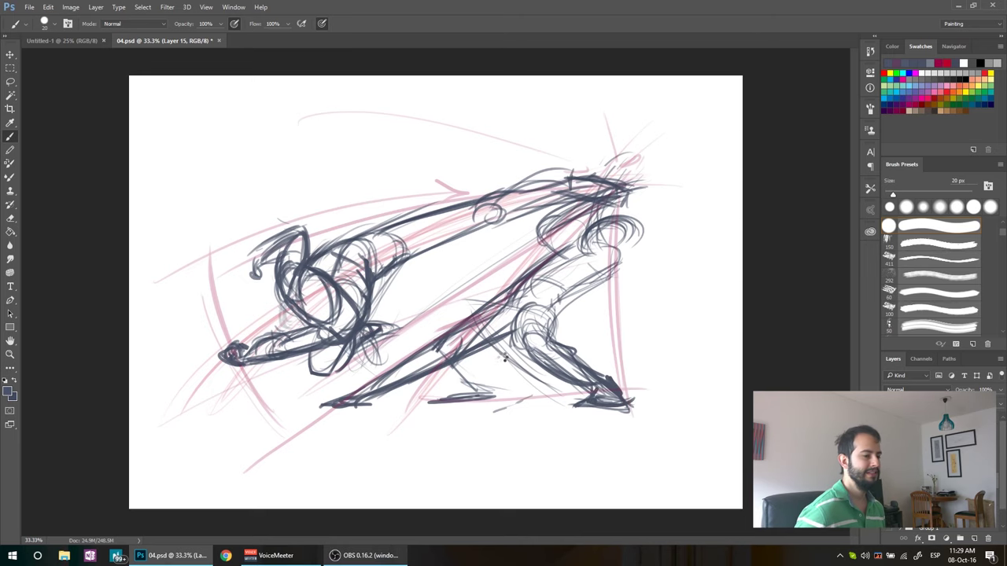
# Mirror the canvas repeatedly to review the opponent's revised leg stance.
pyautogui.hotkey('ctrl', 'shift', 'h')
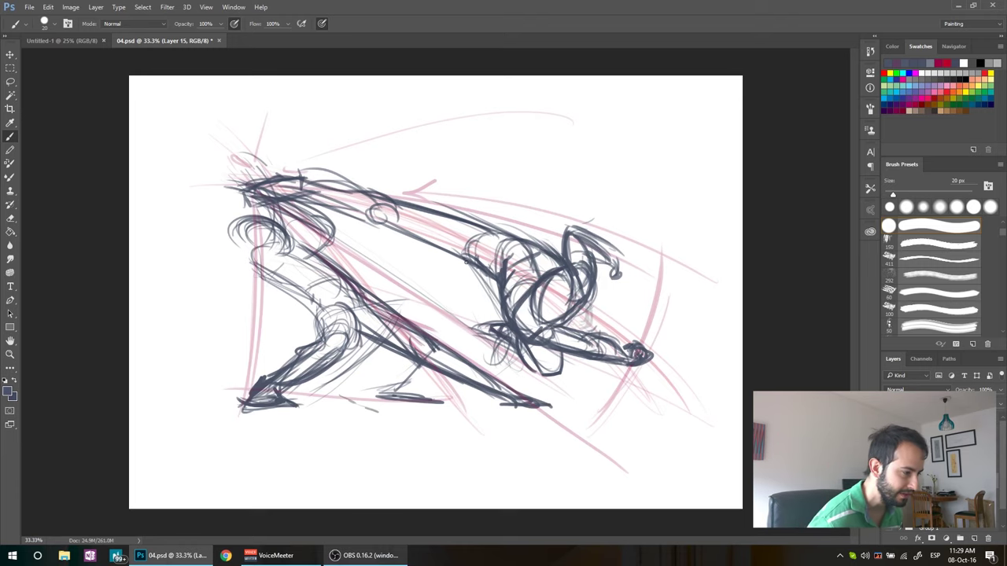
pyautogui.hotkey('ctrl', 'shift', 'h')
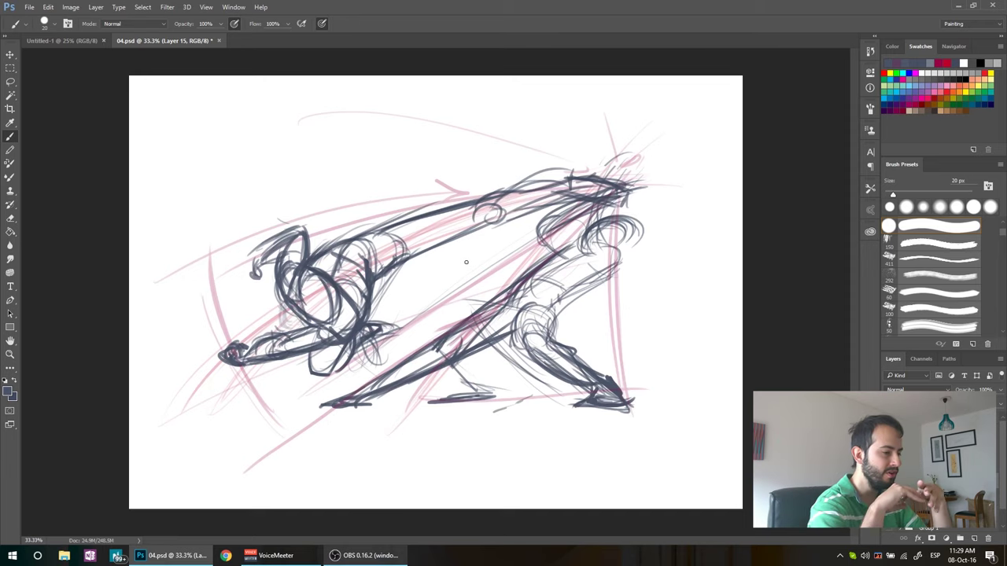
pyautogui.hotkey('ctrl', 'shift', 'h')
pyautogui.hotkey('ctrl', 'shift', 'h')
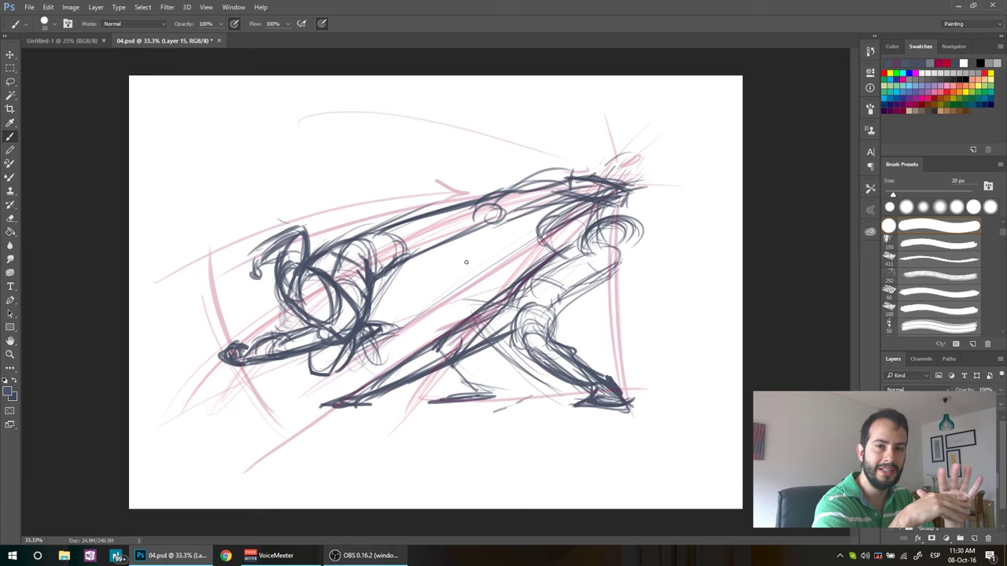